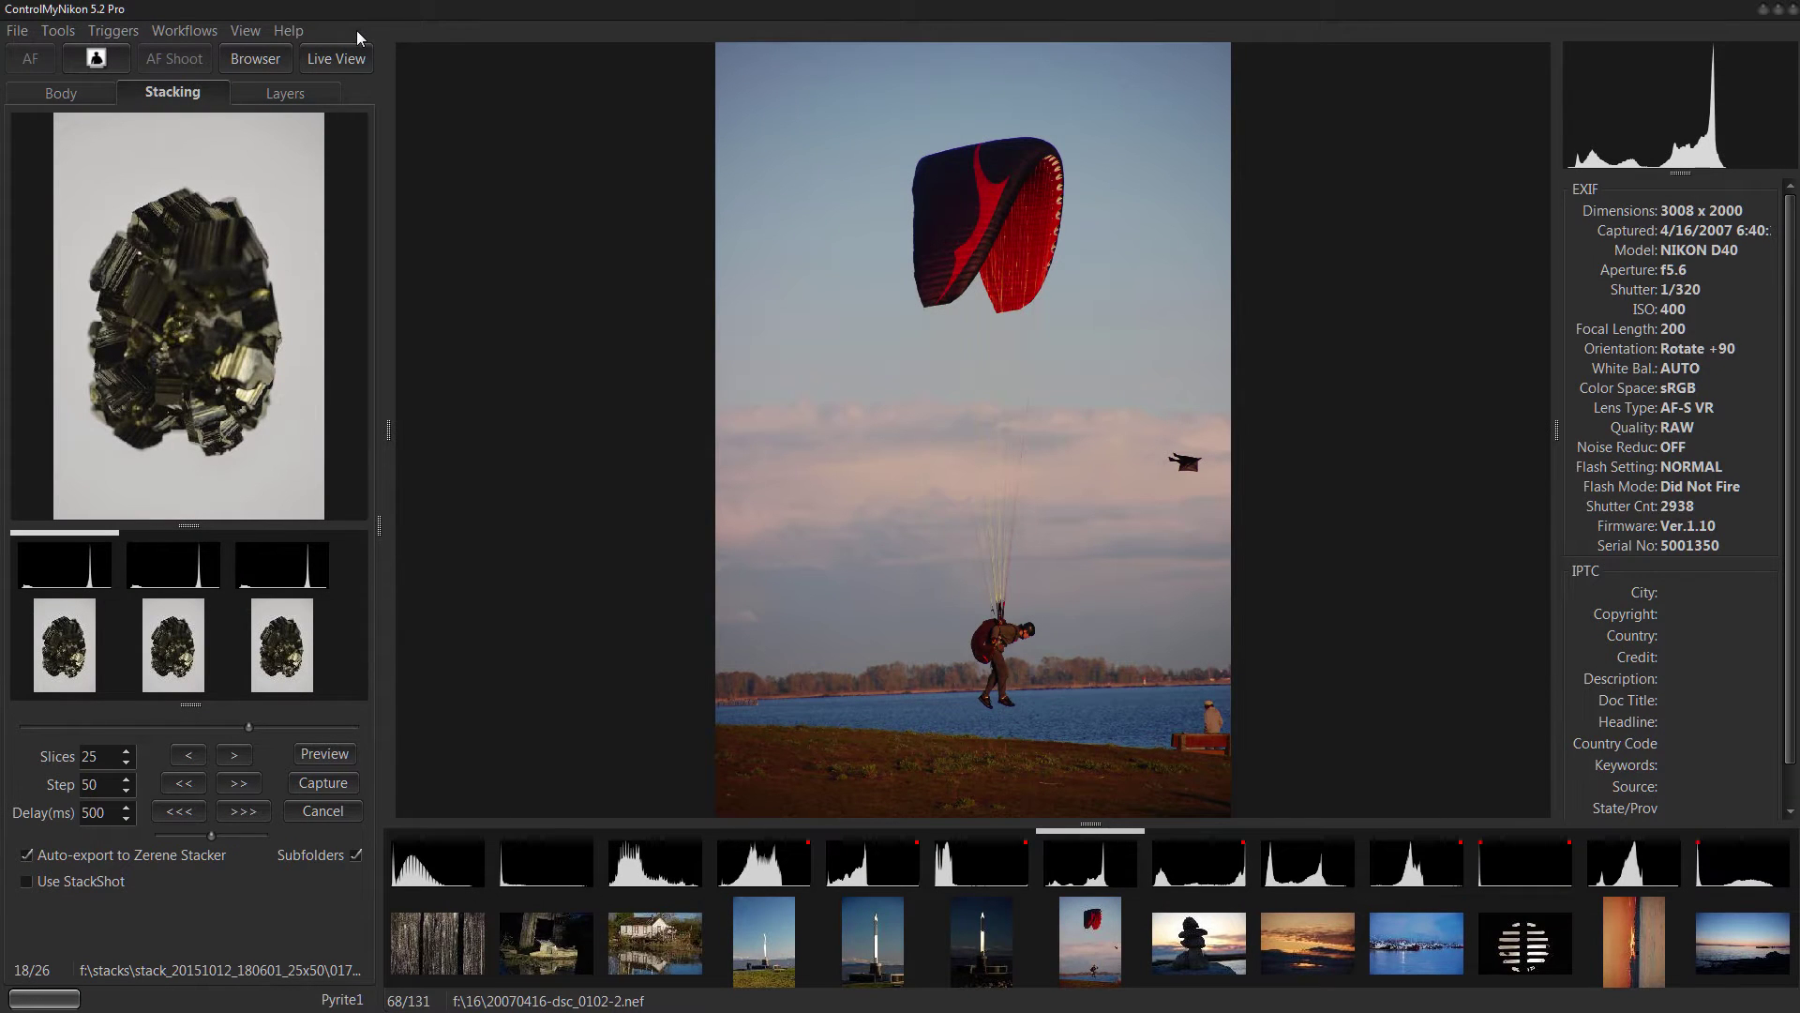
Open Live View, toggle the histogram on and off, view Layers, then return to the F:\Stacks browser.
left_click(338, 58)
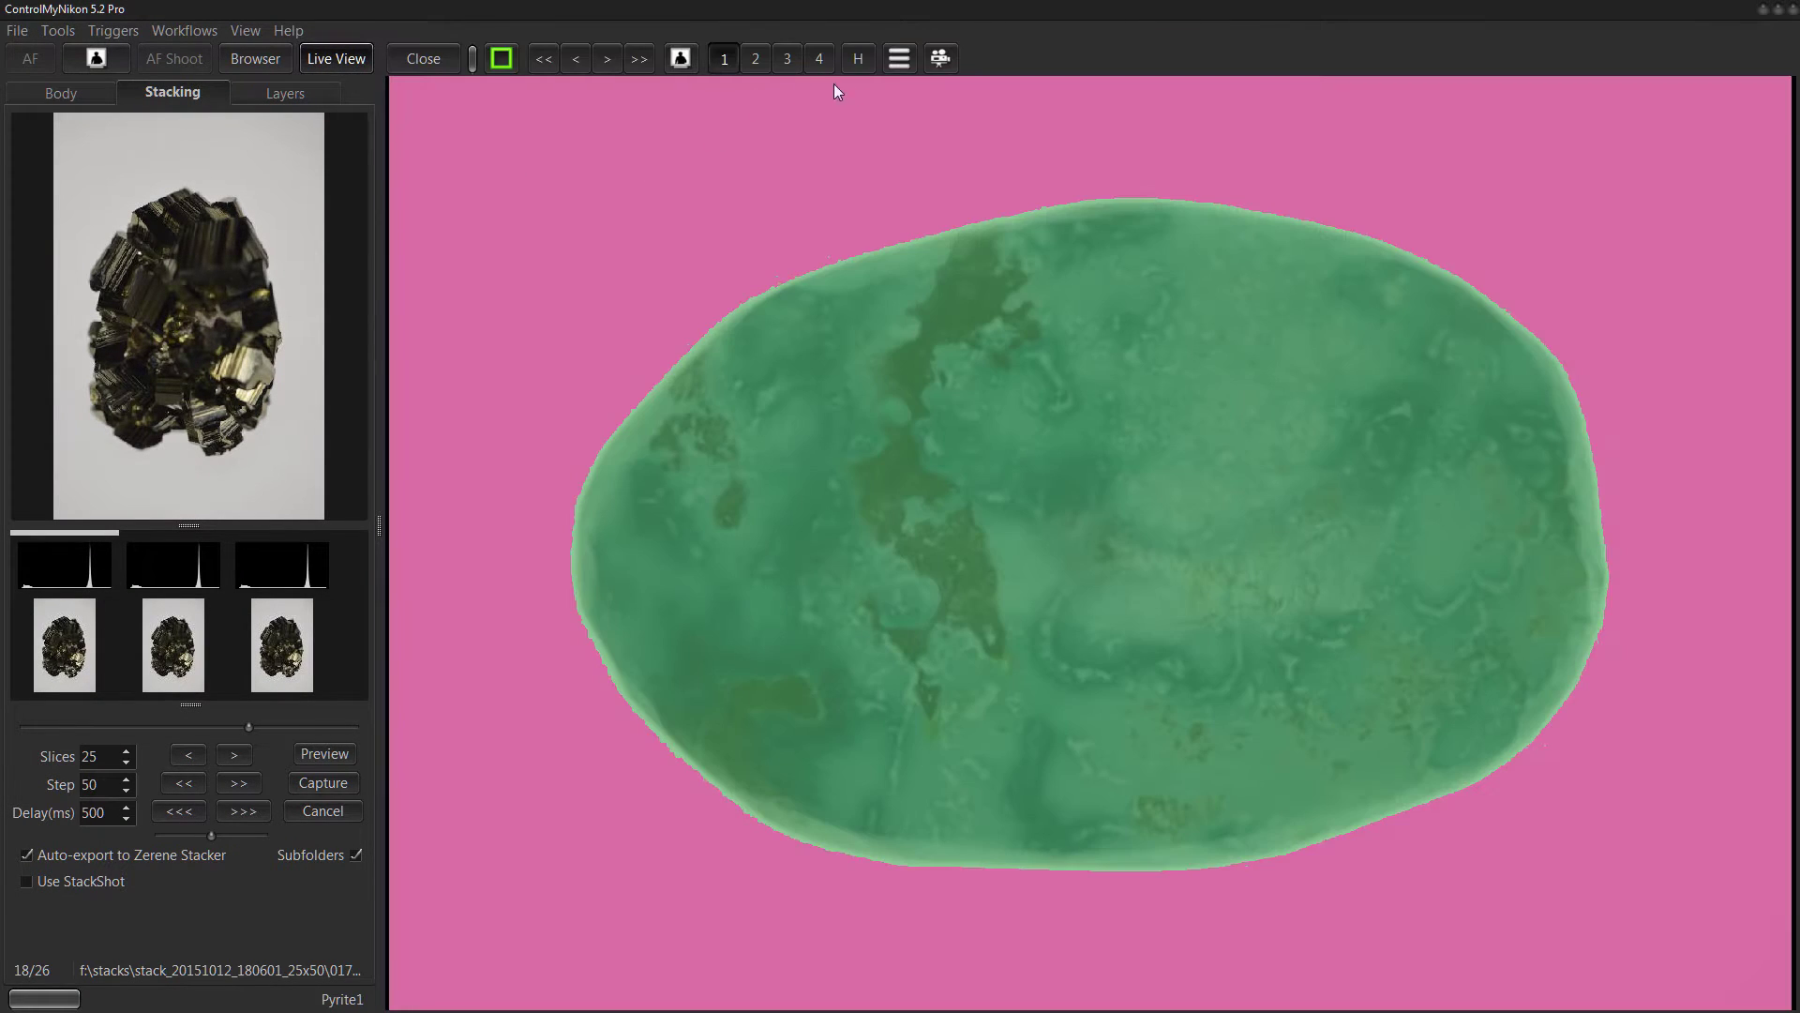
left_click(861, 60)
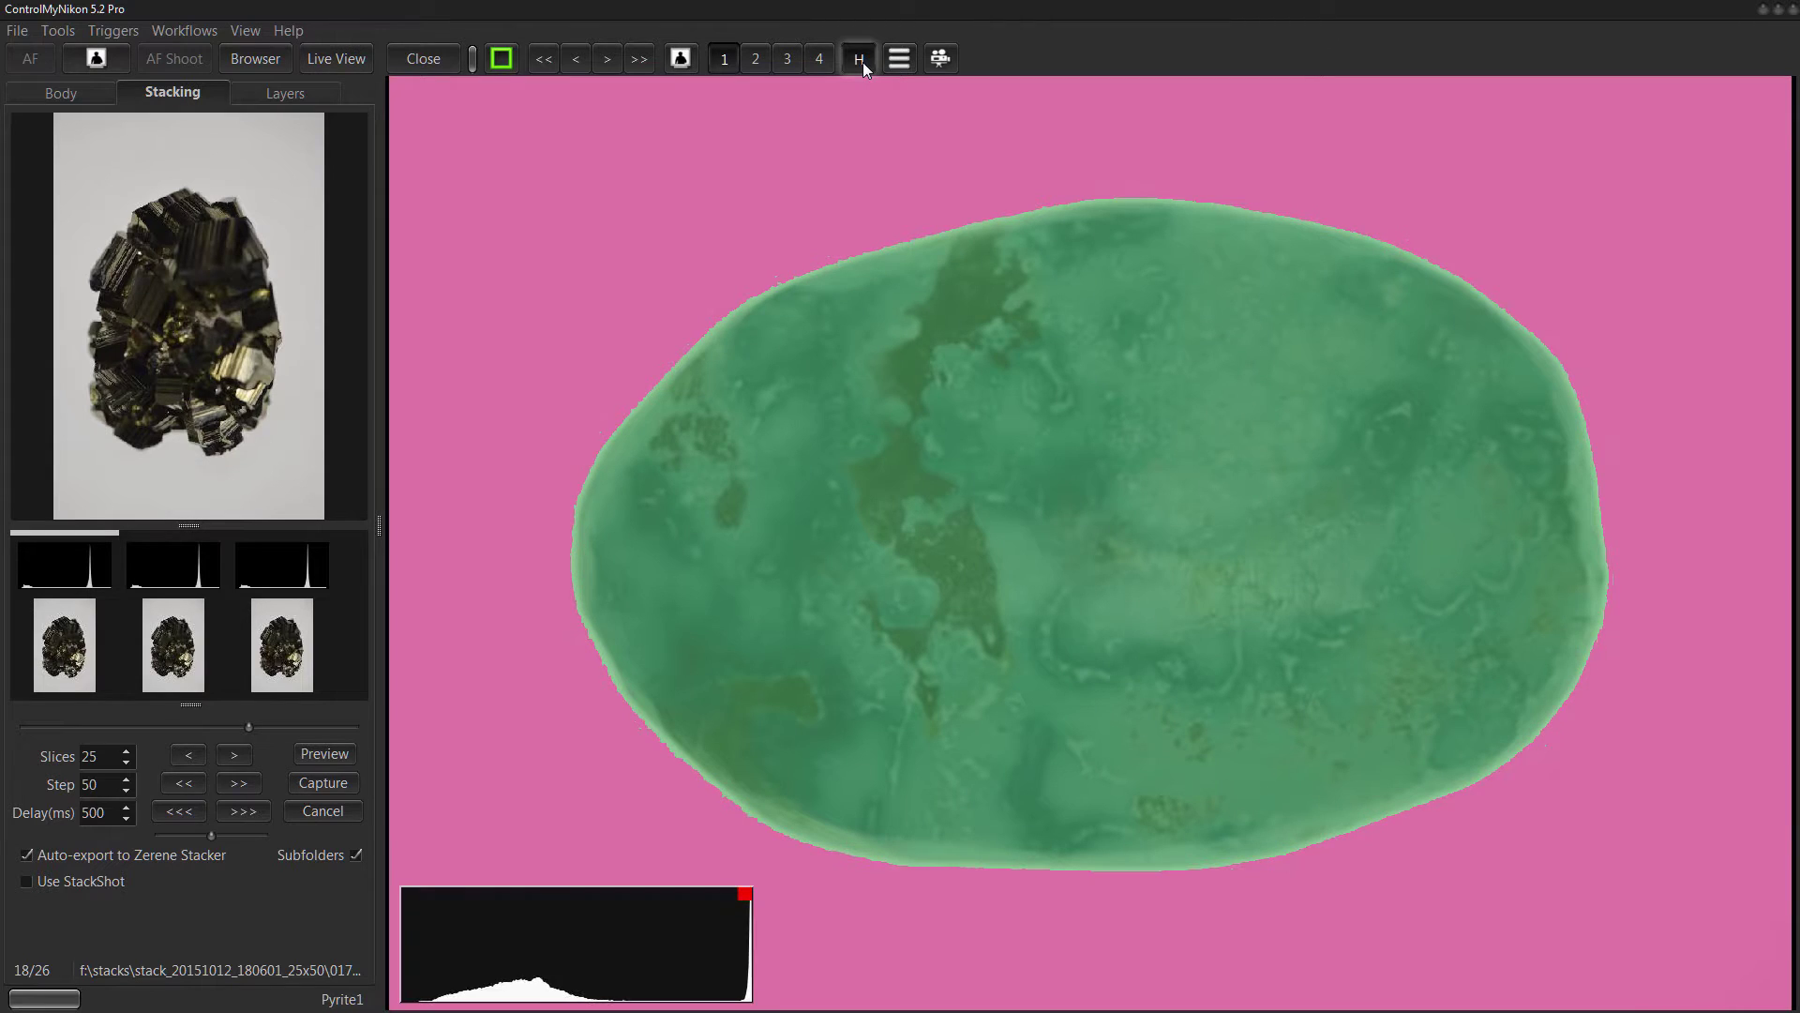
left_click(863, 62)
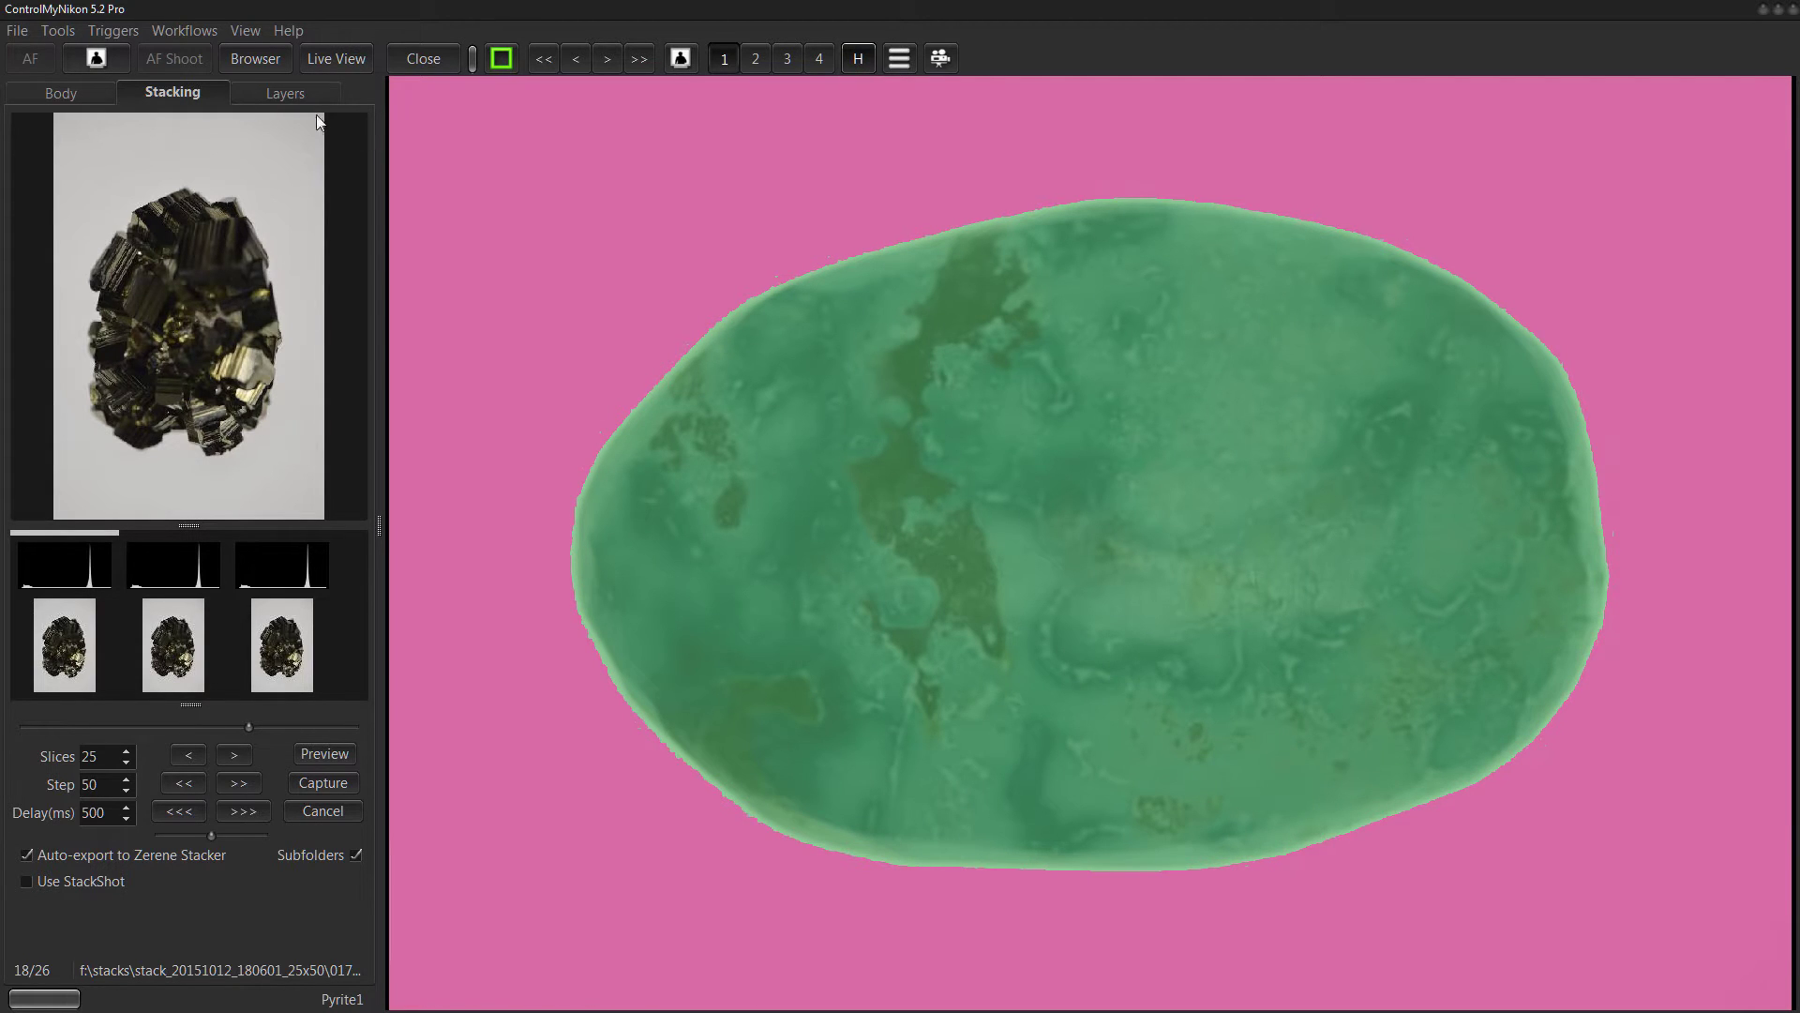
left_click(283, 93)
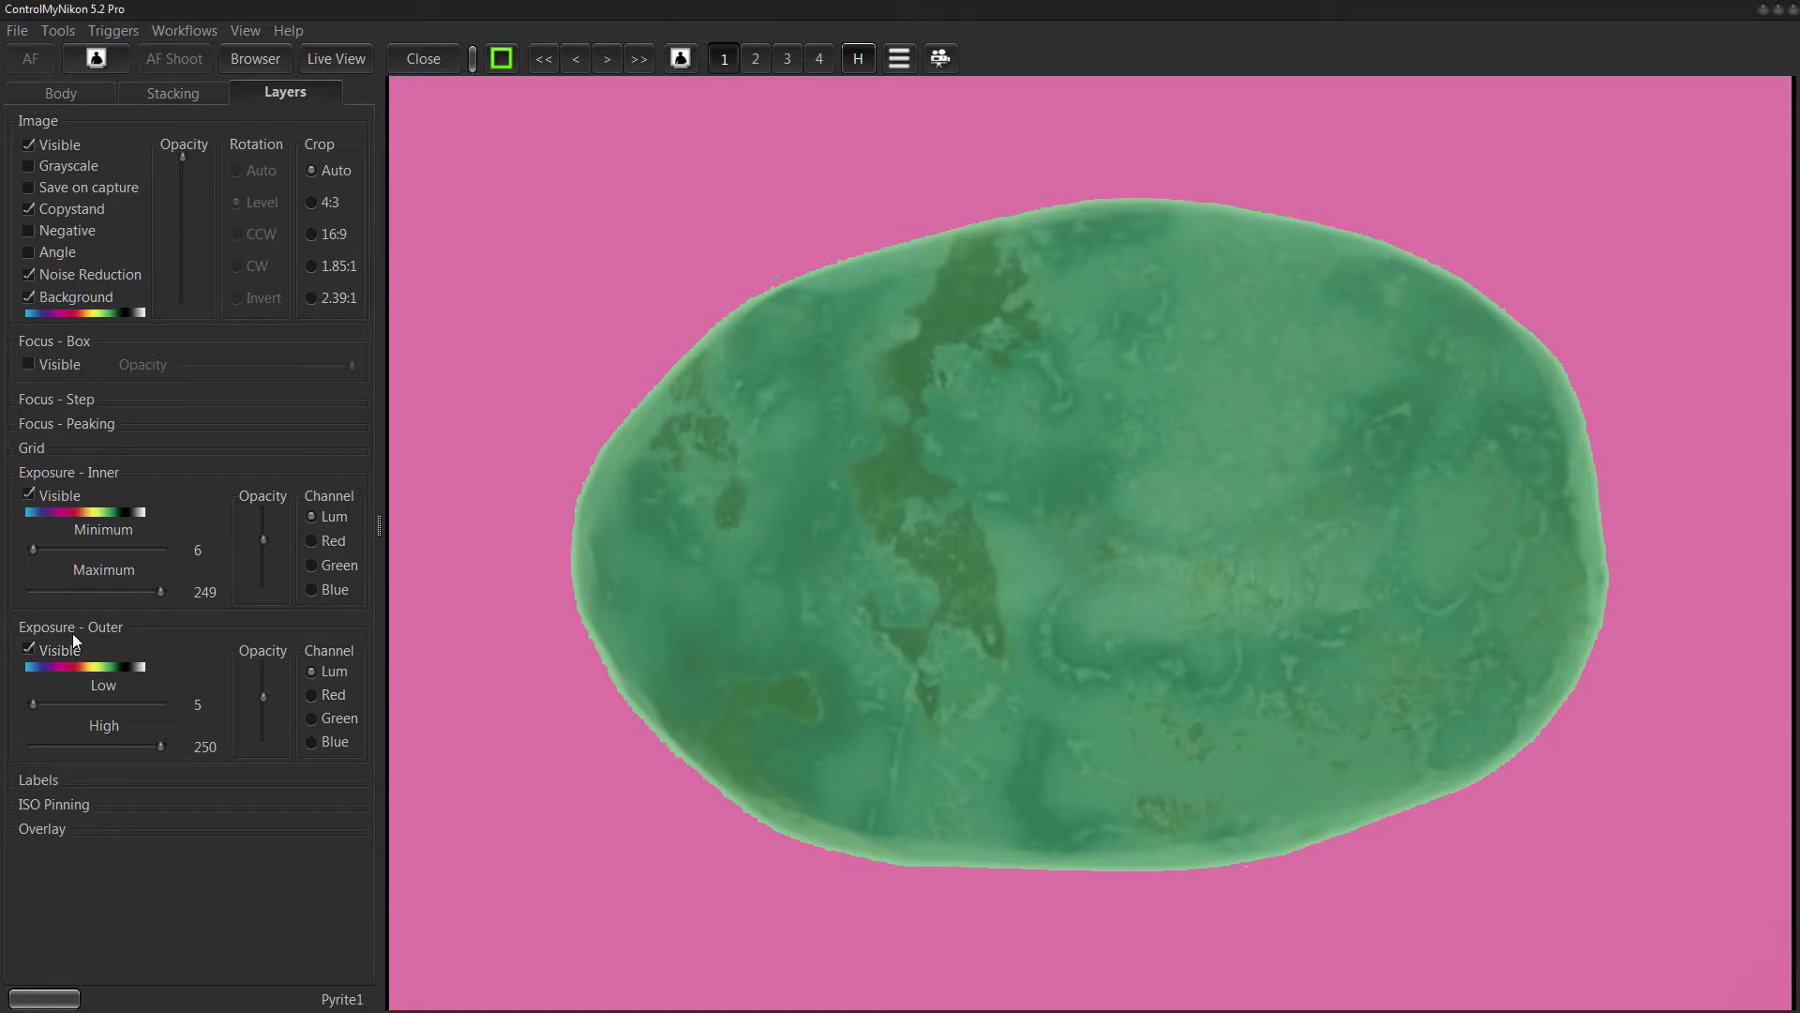
left_click(257, 59)
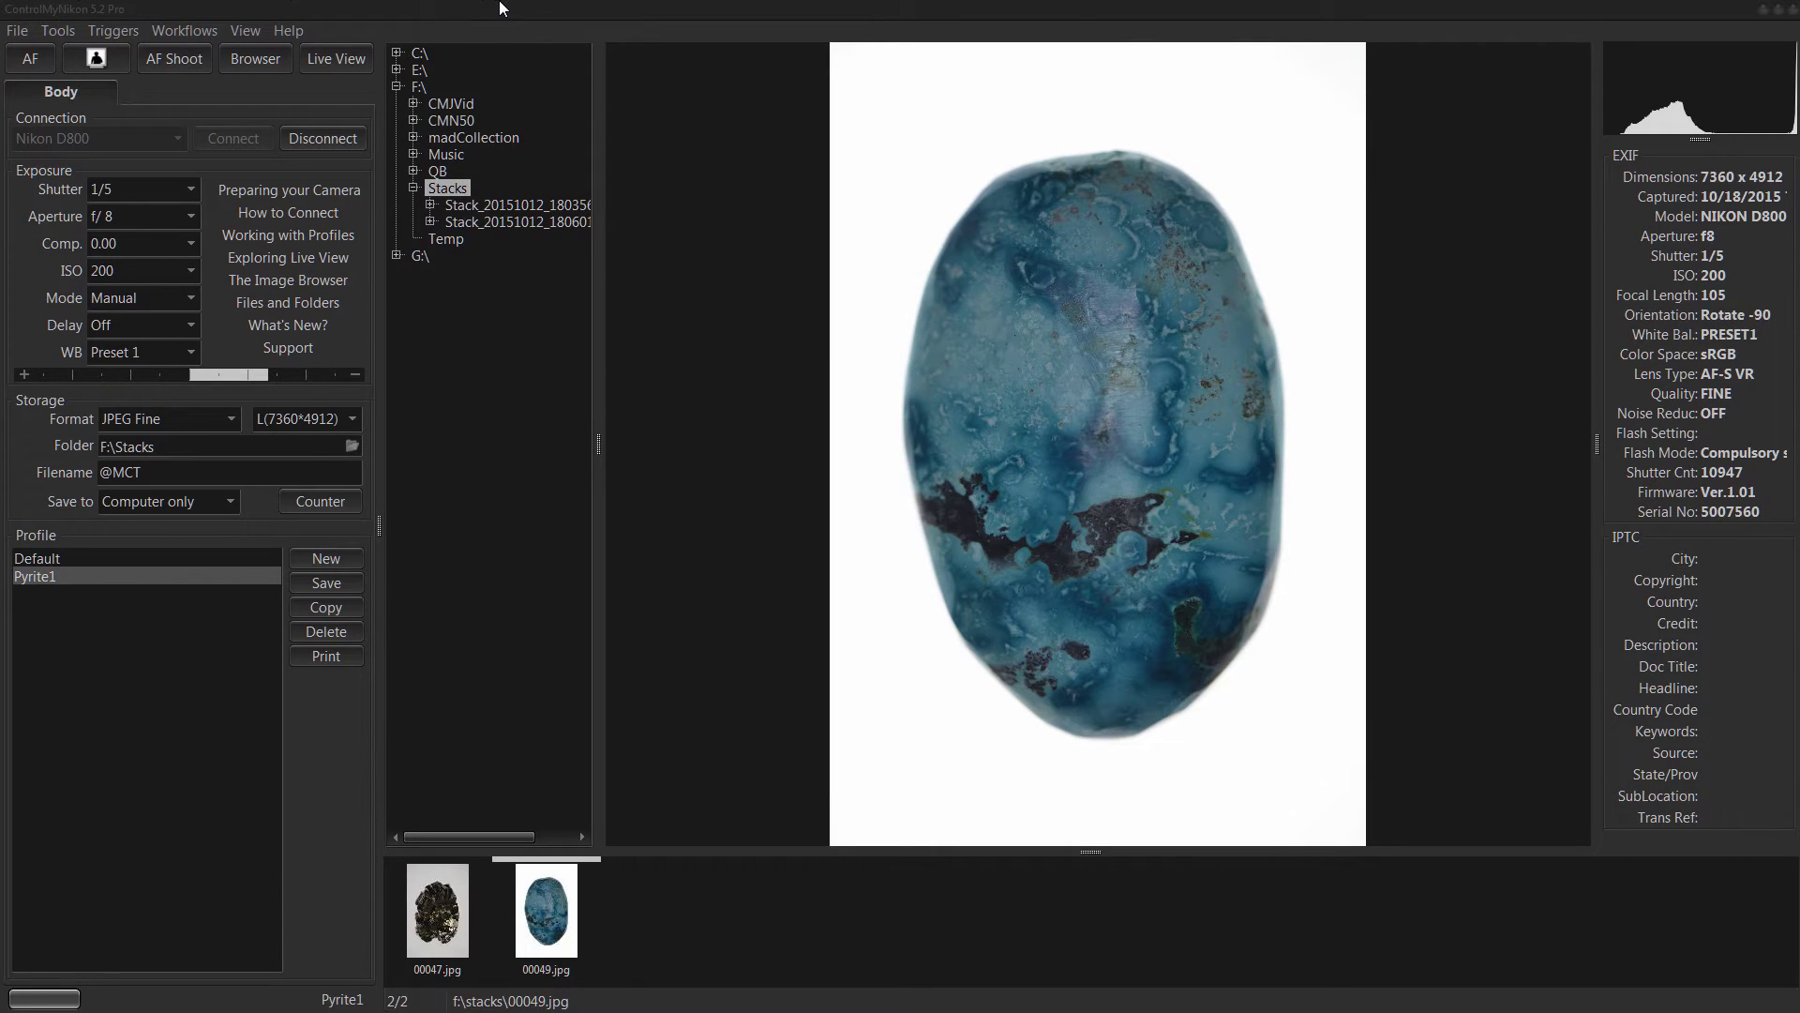
Open Live View of the blue stone and add the Layers panel through View > Layers.
left_click(338, 63)
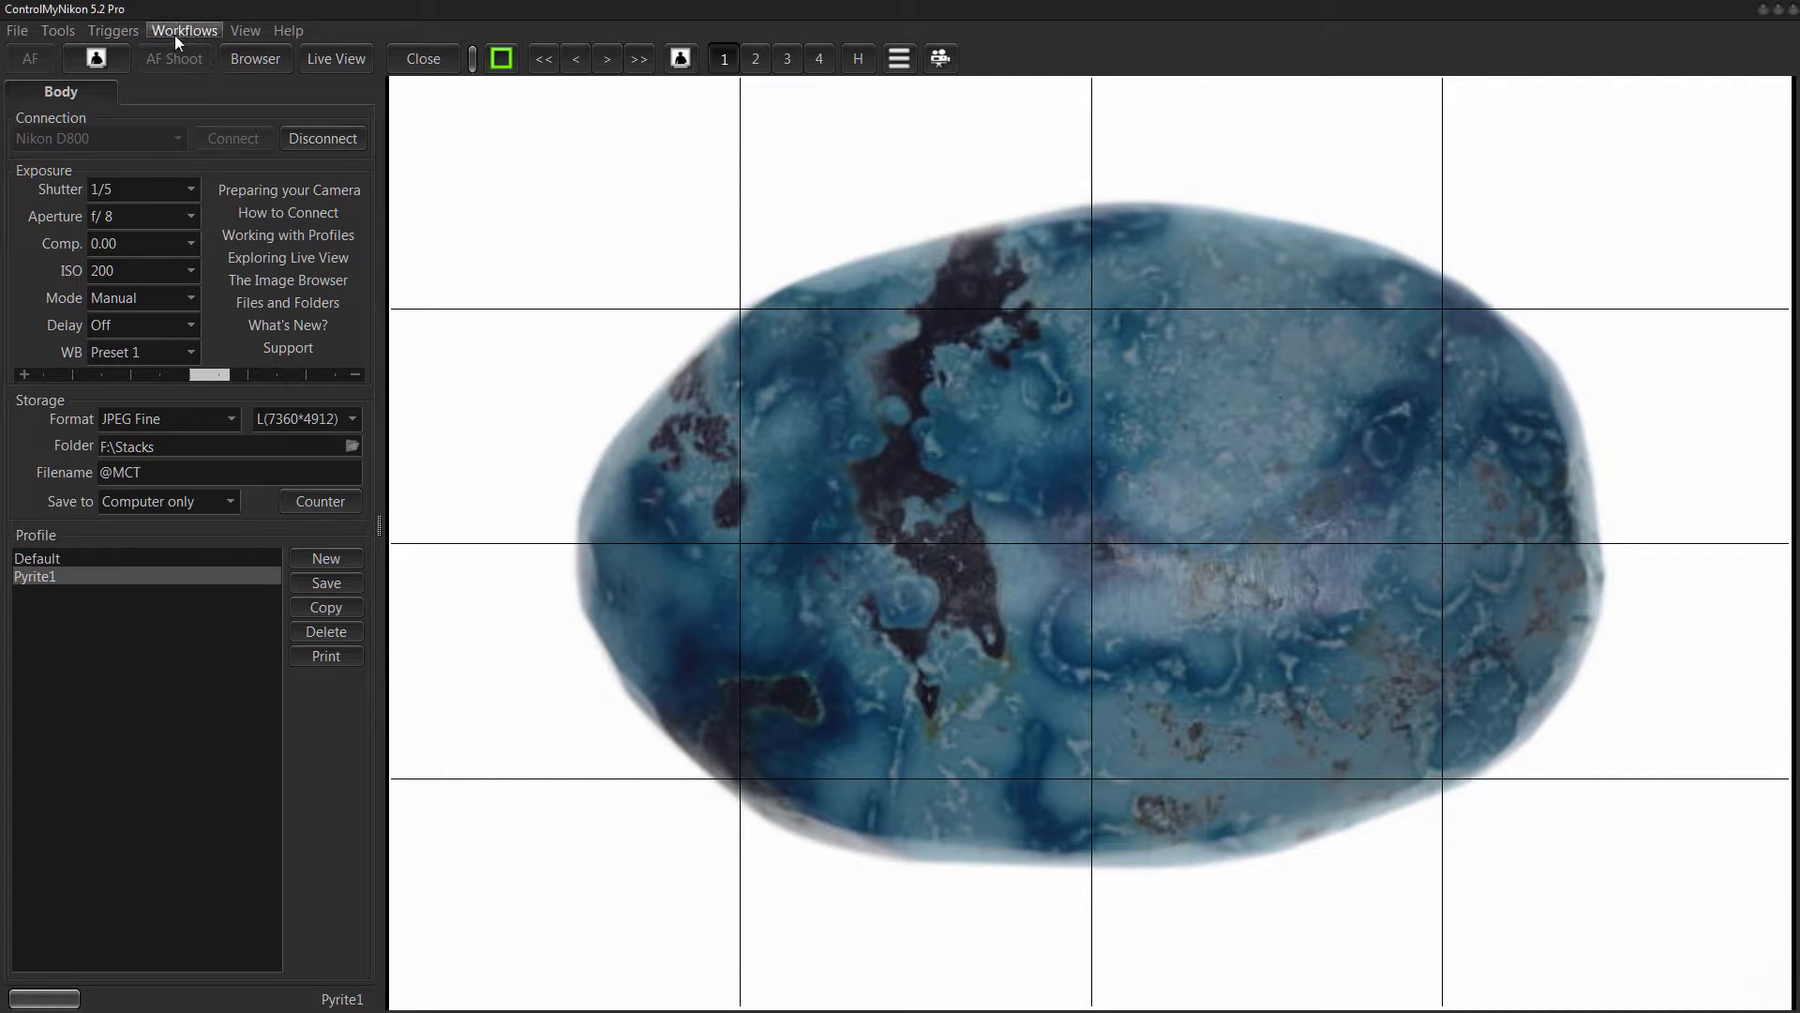
left_click(249, 31)
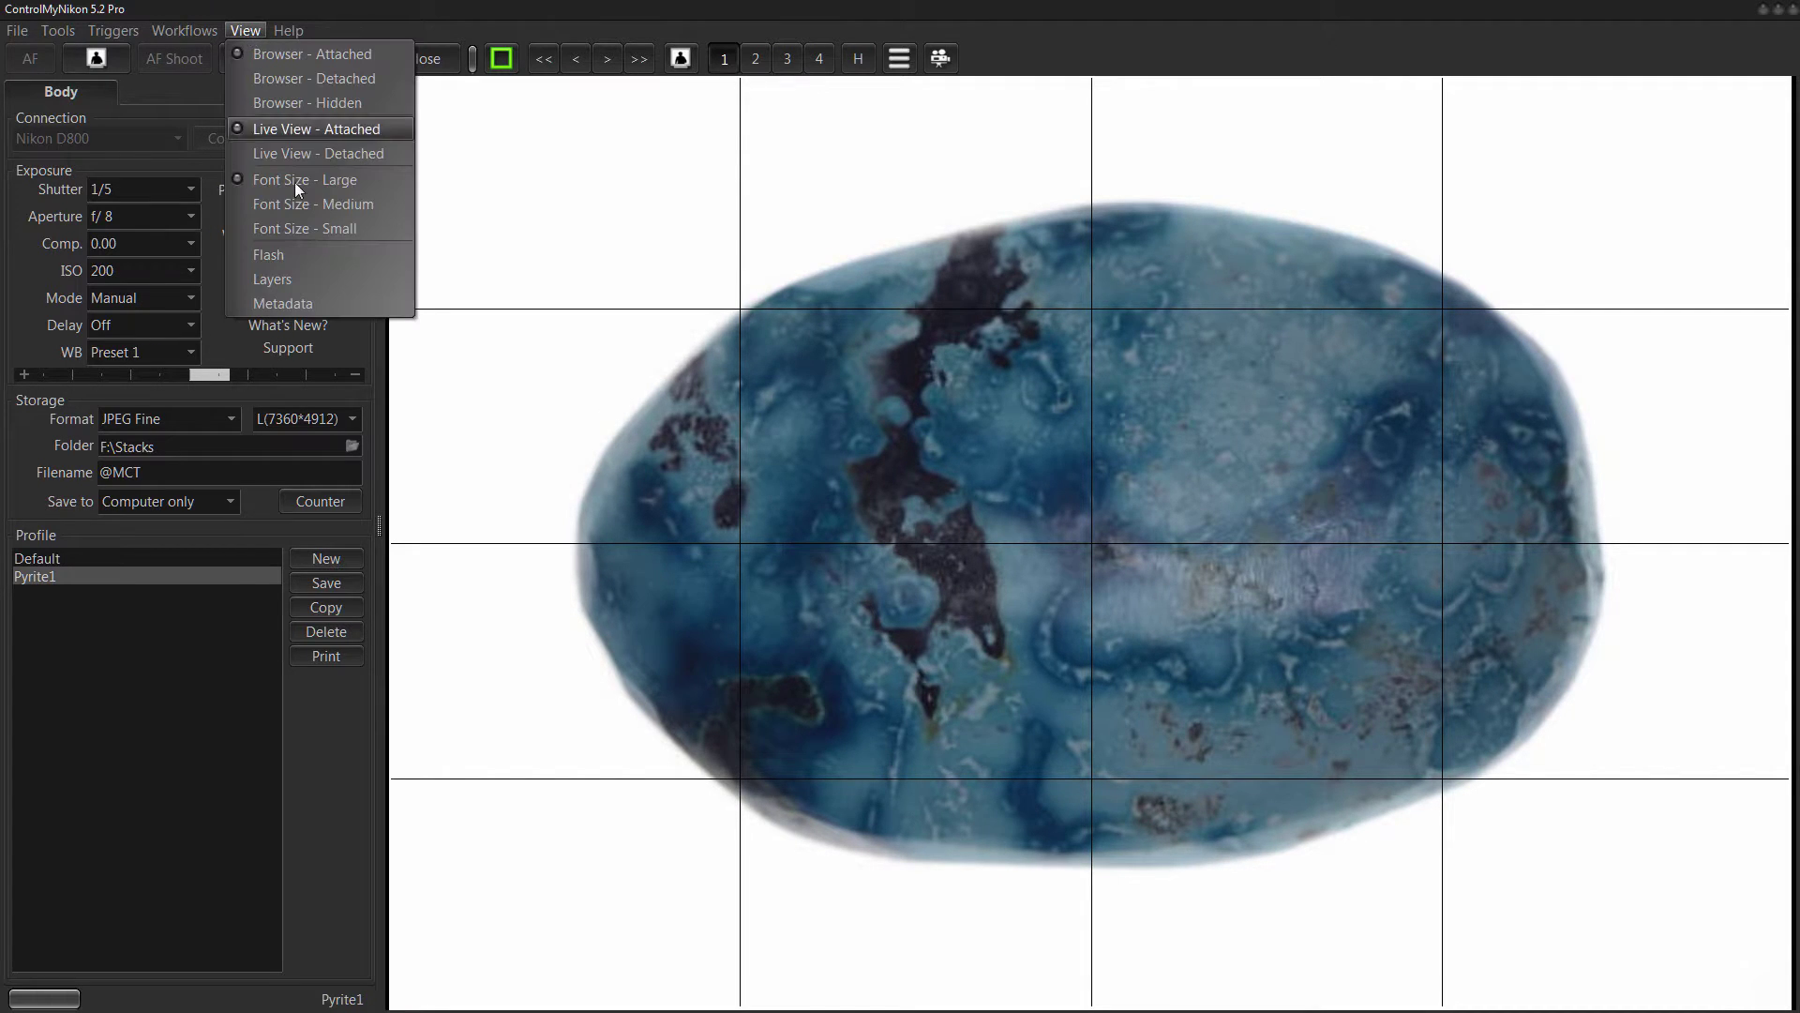
left_click(290, 278)
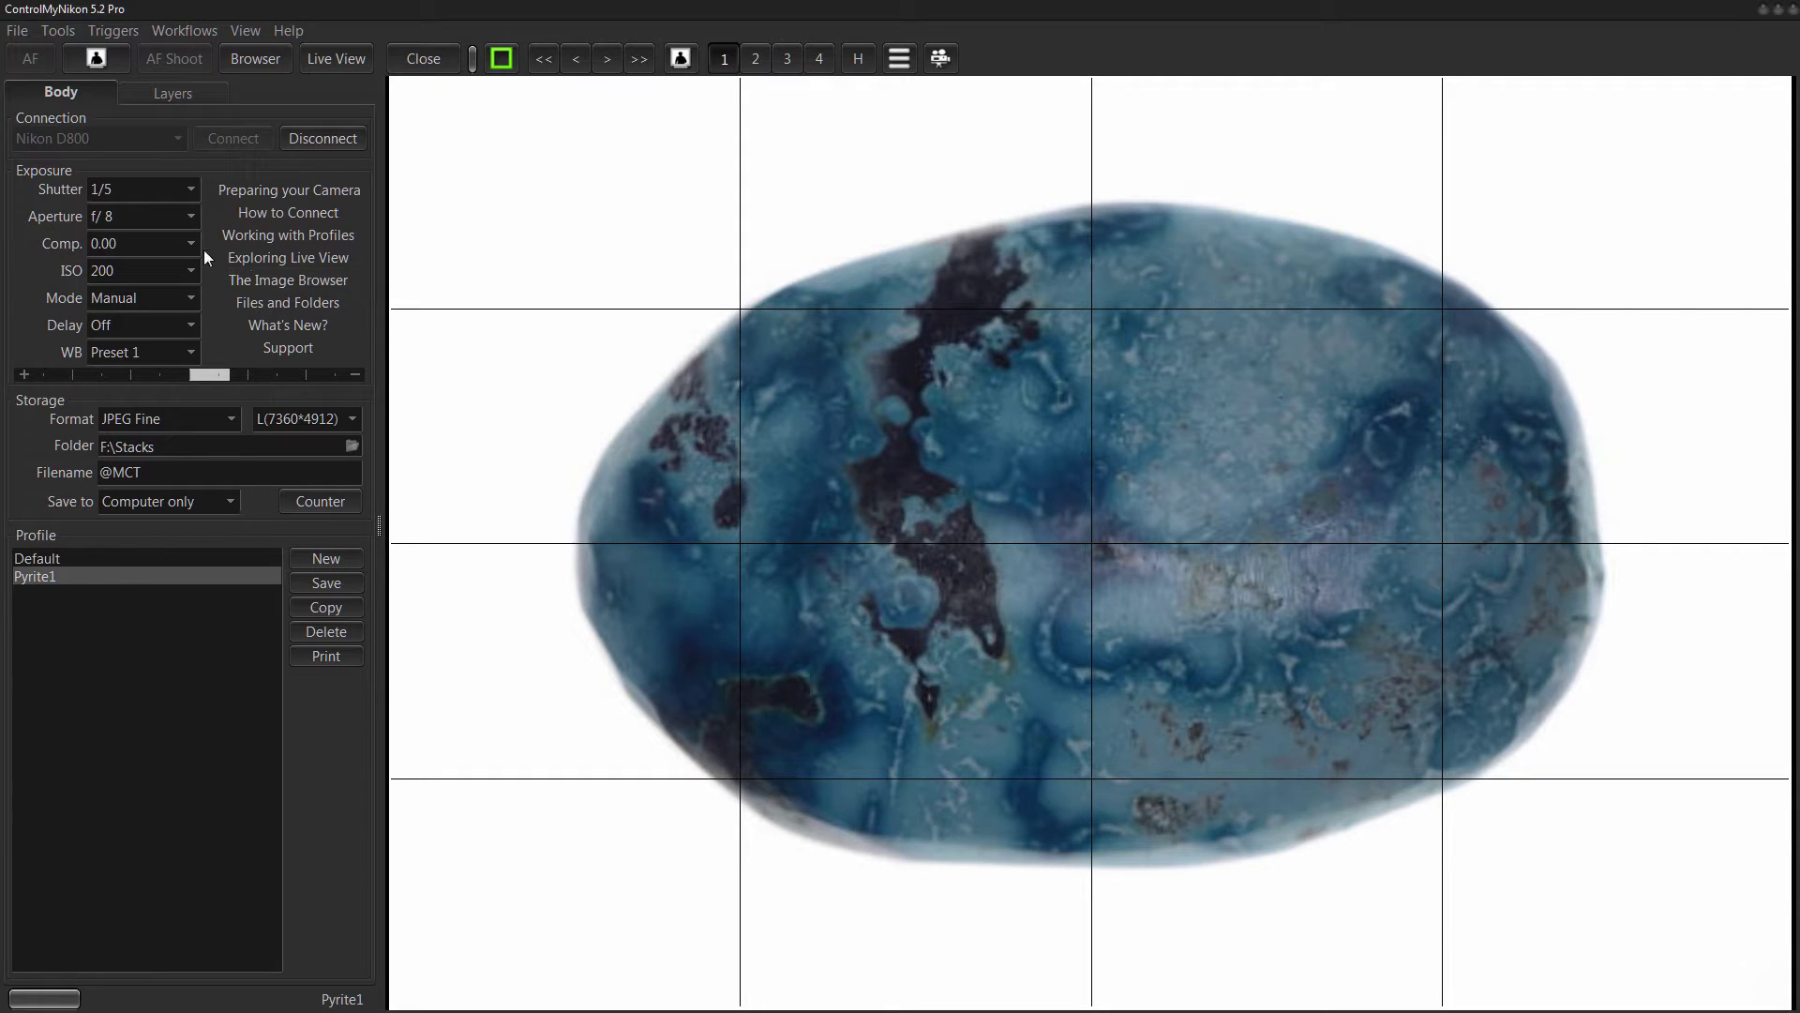
left_click(164, 93)
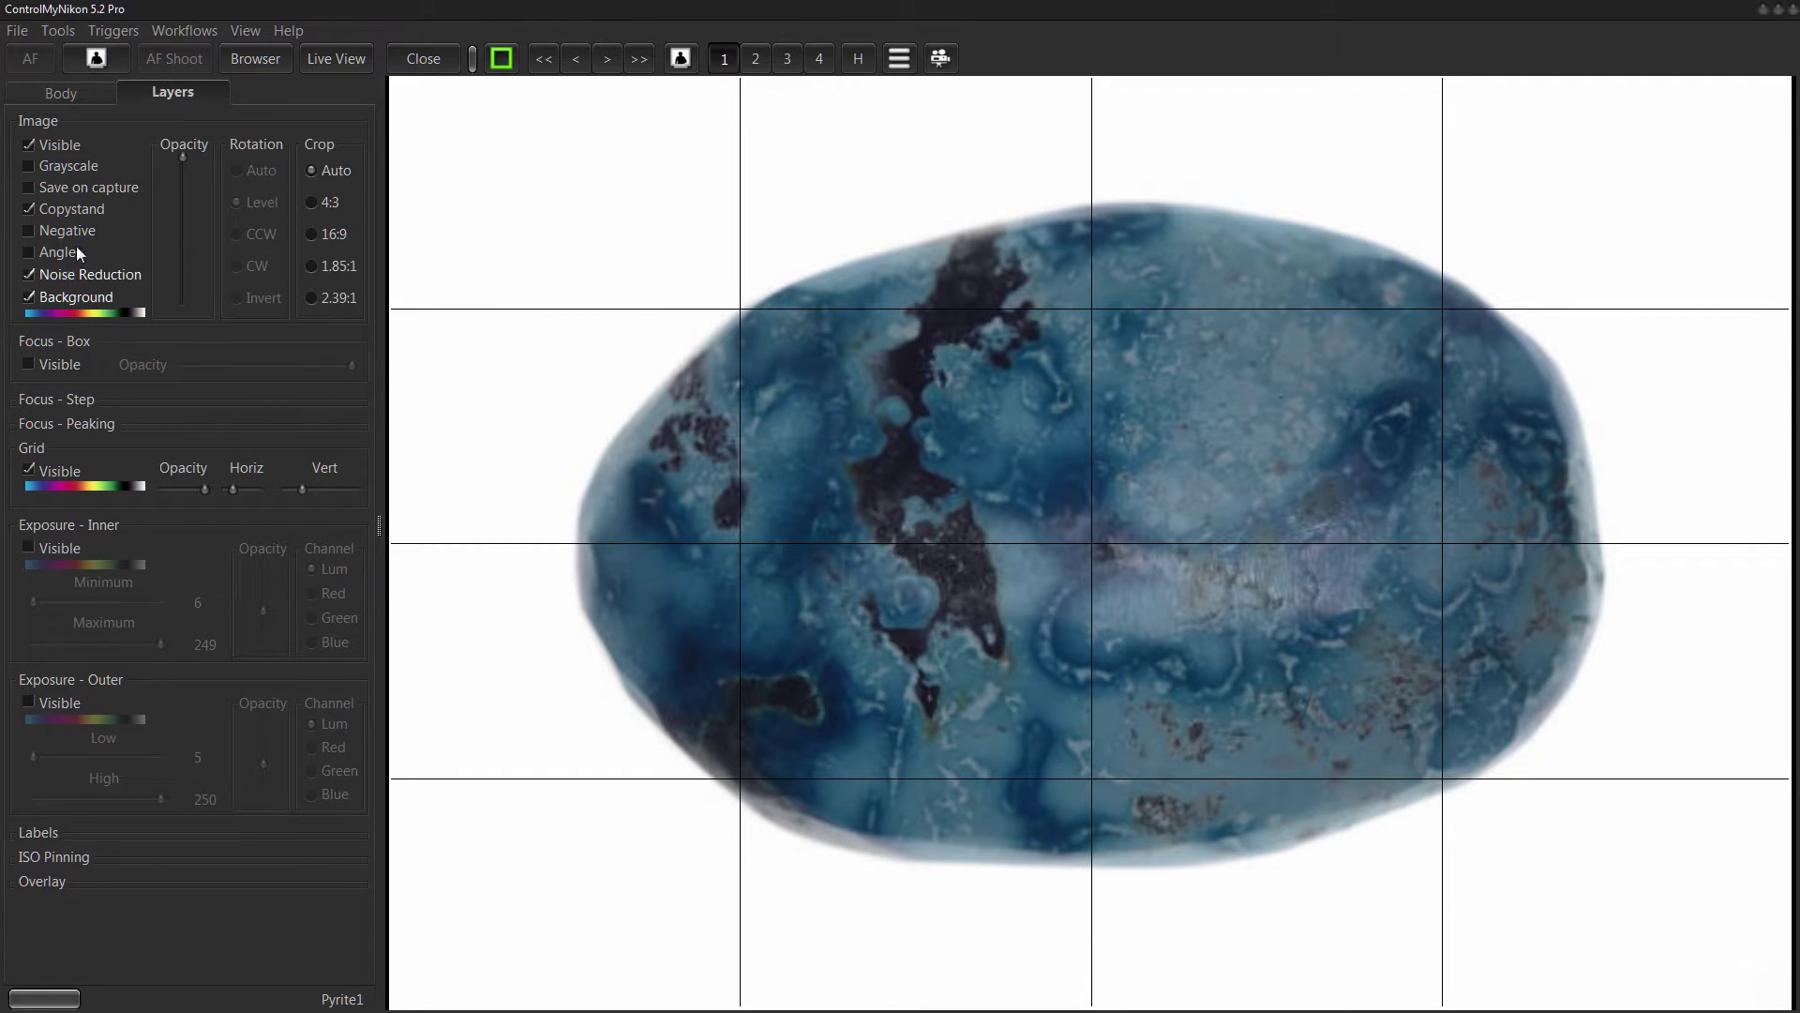
Test the Image layer's visibility and opacity, enable Copystand, and turn off the Grid layer.
left_click(43, 122)
left_click(49, 123)
left_click(29, 145)
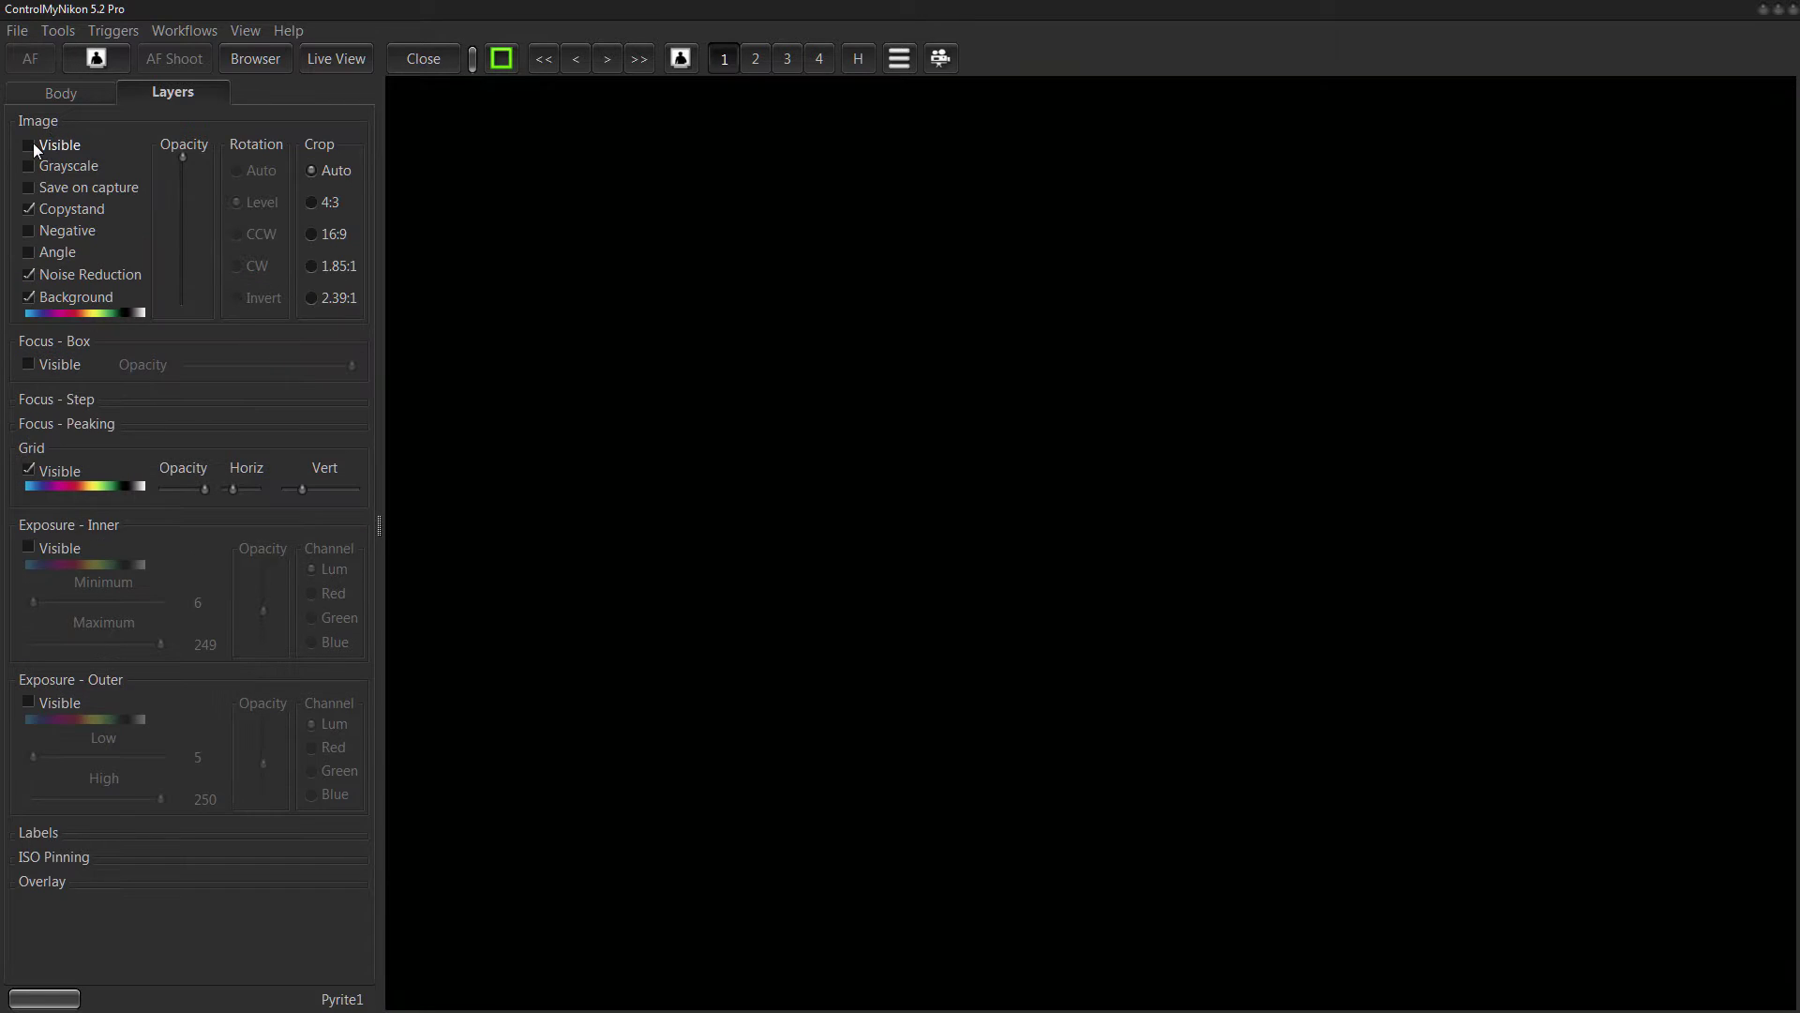
left_click(29, 145)
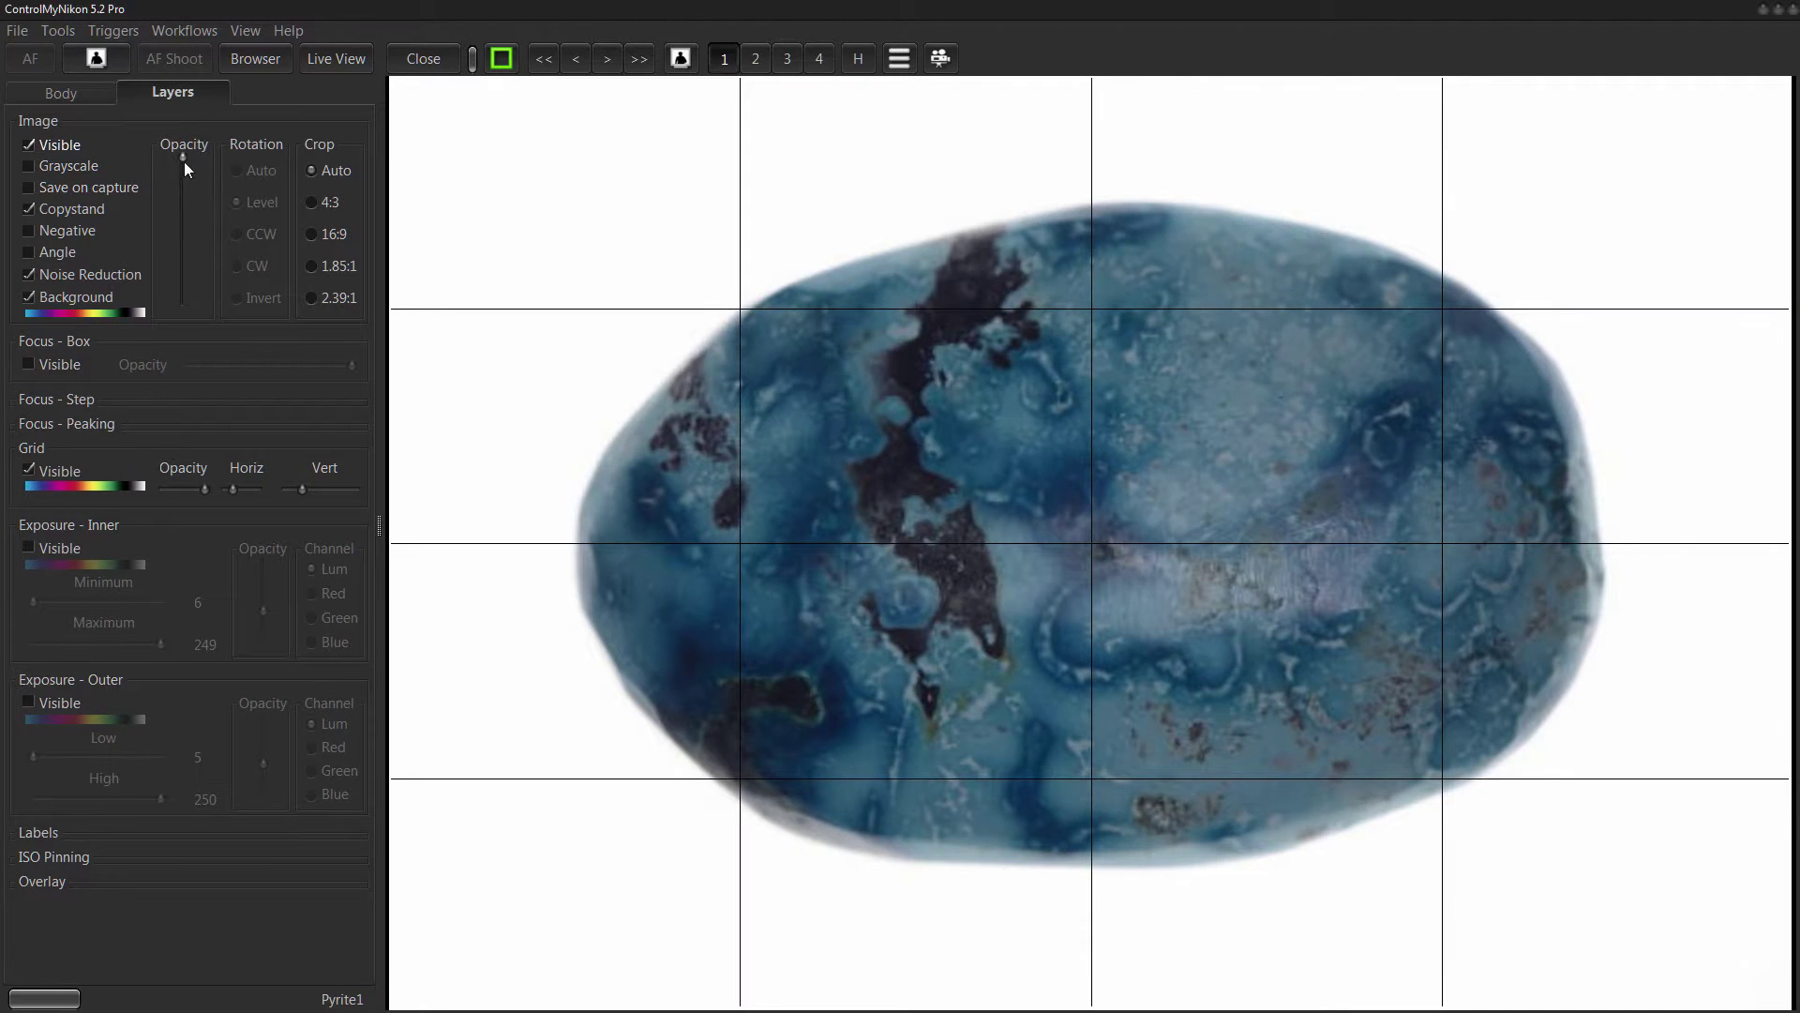
mouse_move(184, 160)
left_mouse_down()
mouse_move(180, 315)
mouse_move(176, 176)
left_mouse_up()
left_click(28, 208)
left_click(29, 471)
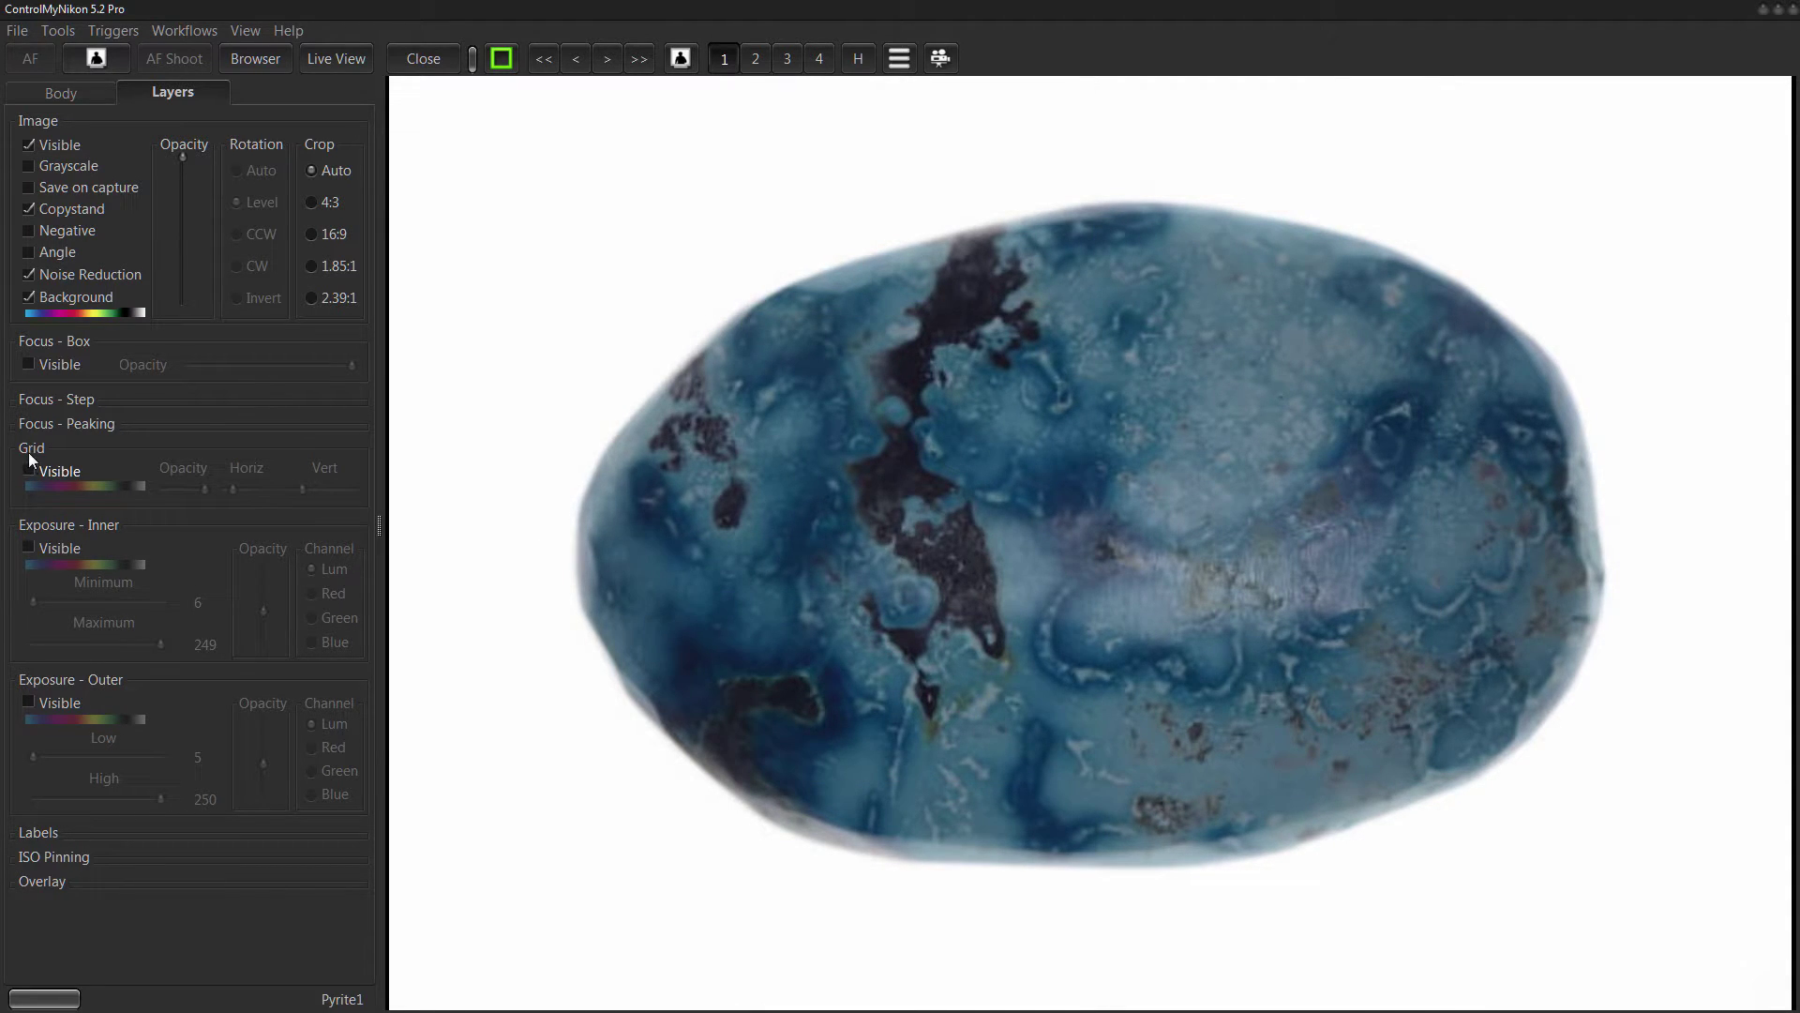
Collapse the Grid section header in the Layers panel.
left_click(32, 451)
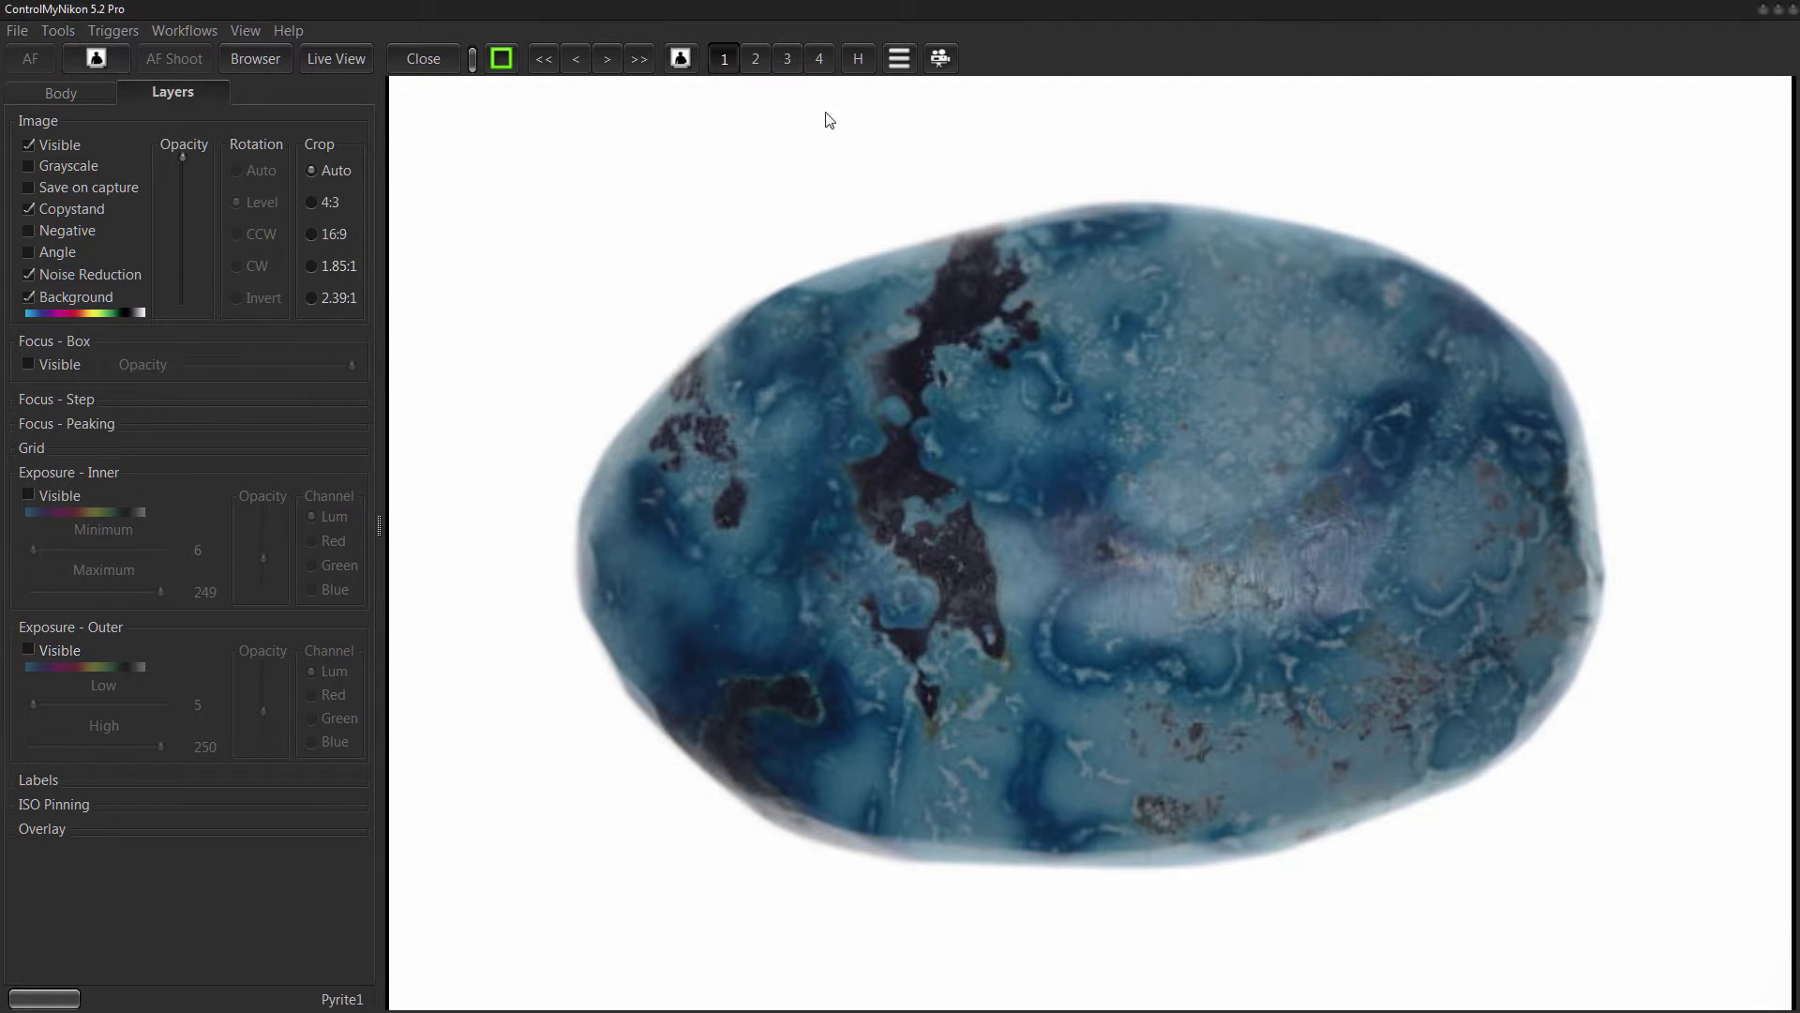
Turn on the H histogram overlay on the Live View toolbar.
left_click(860, 60)
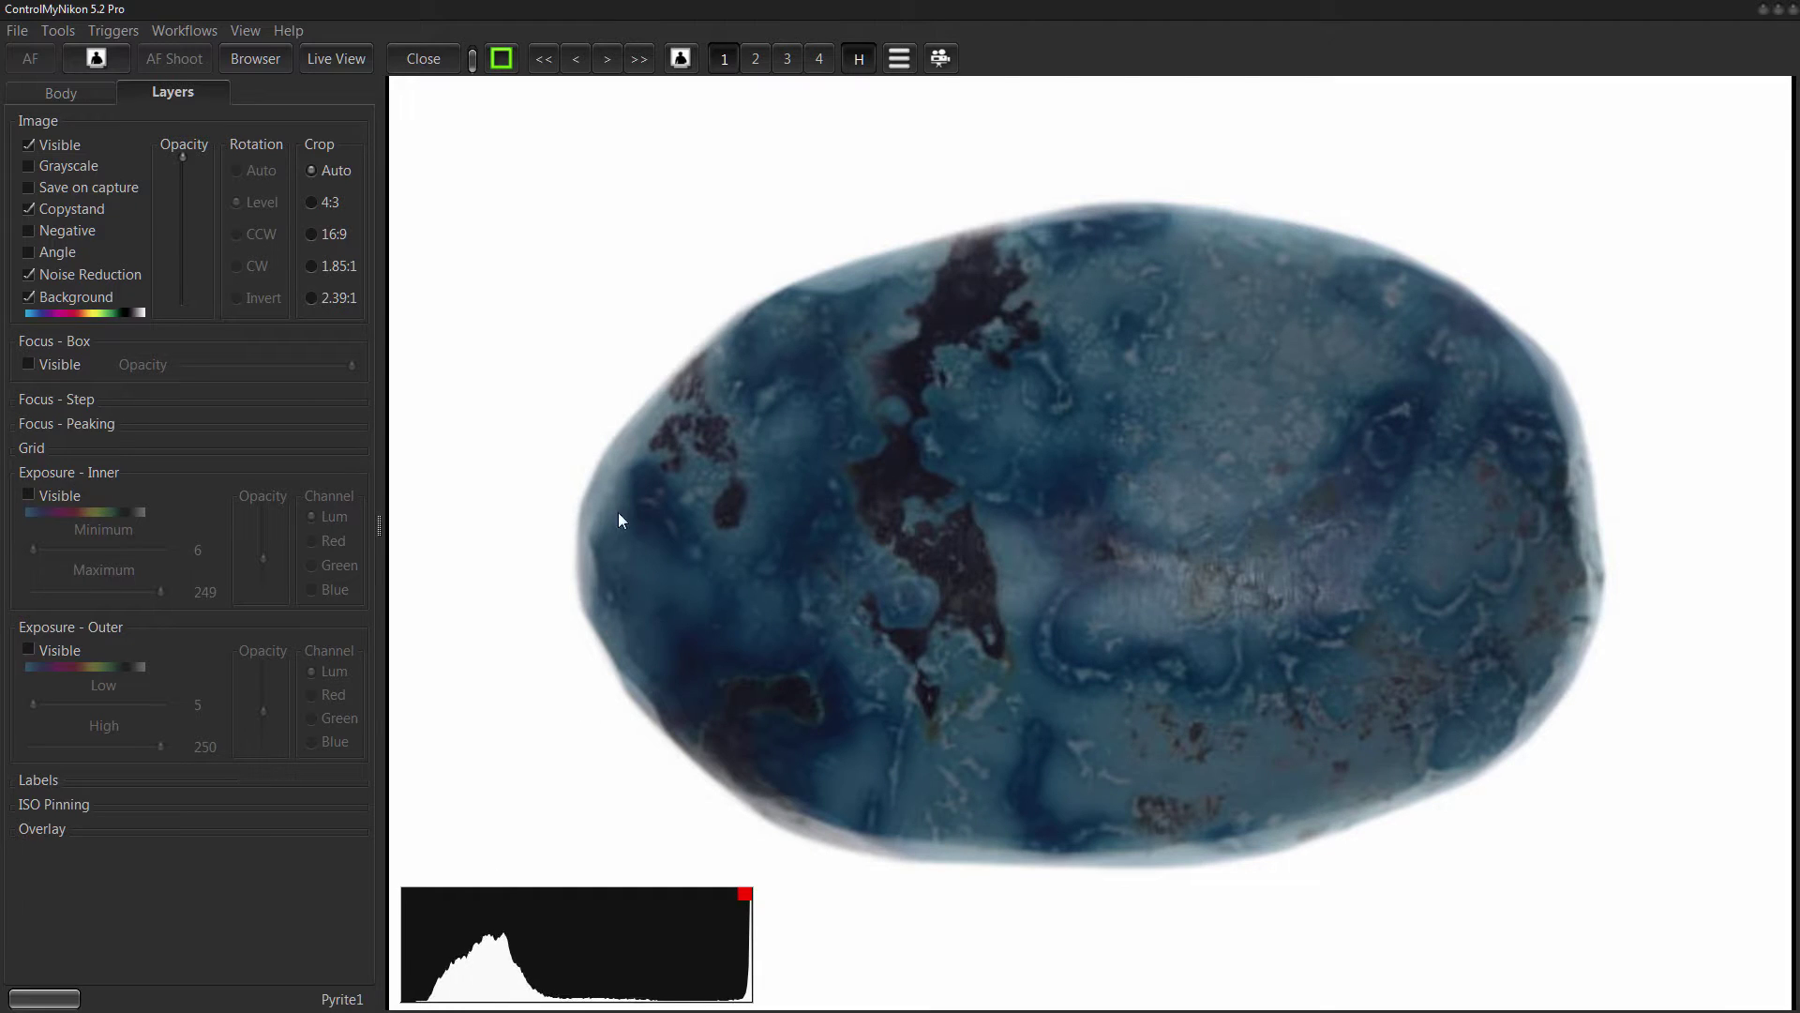
Hide the histogram and switch on the Exposure - Outer overlay, tinting the blown-out background pink.
left_click(858, 58)
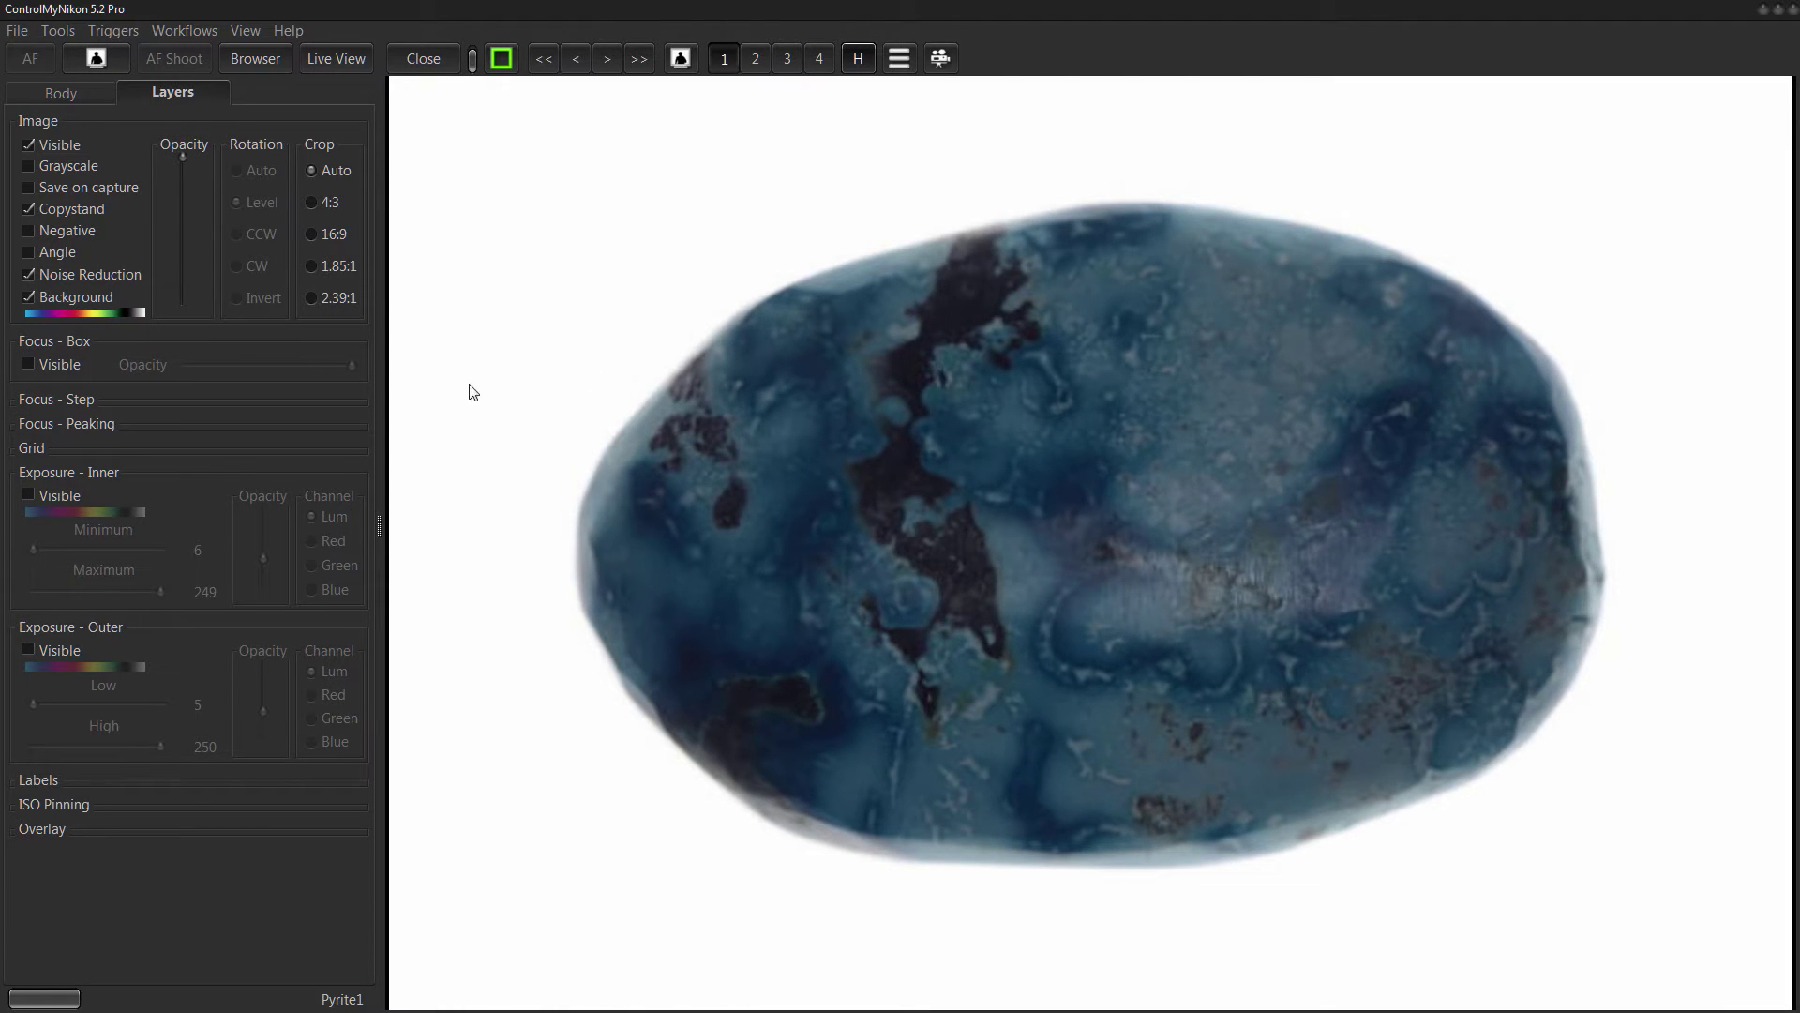
left_click(39, 475)
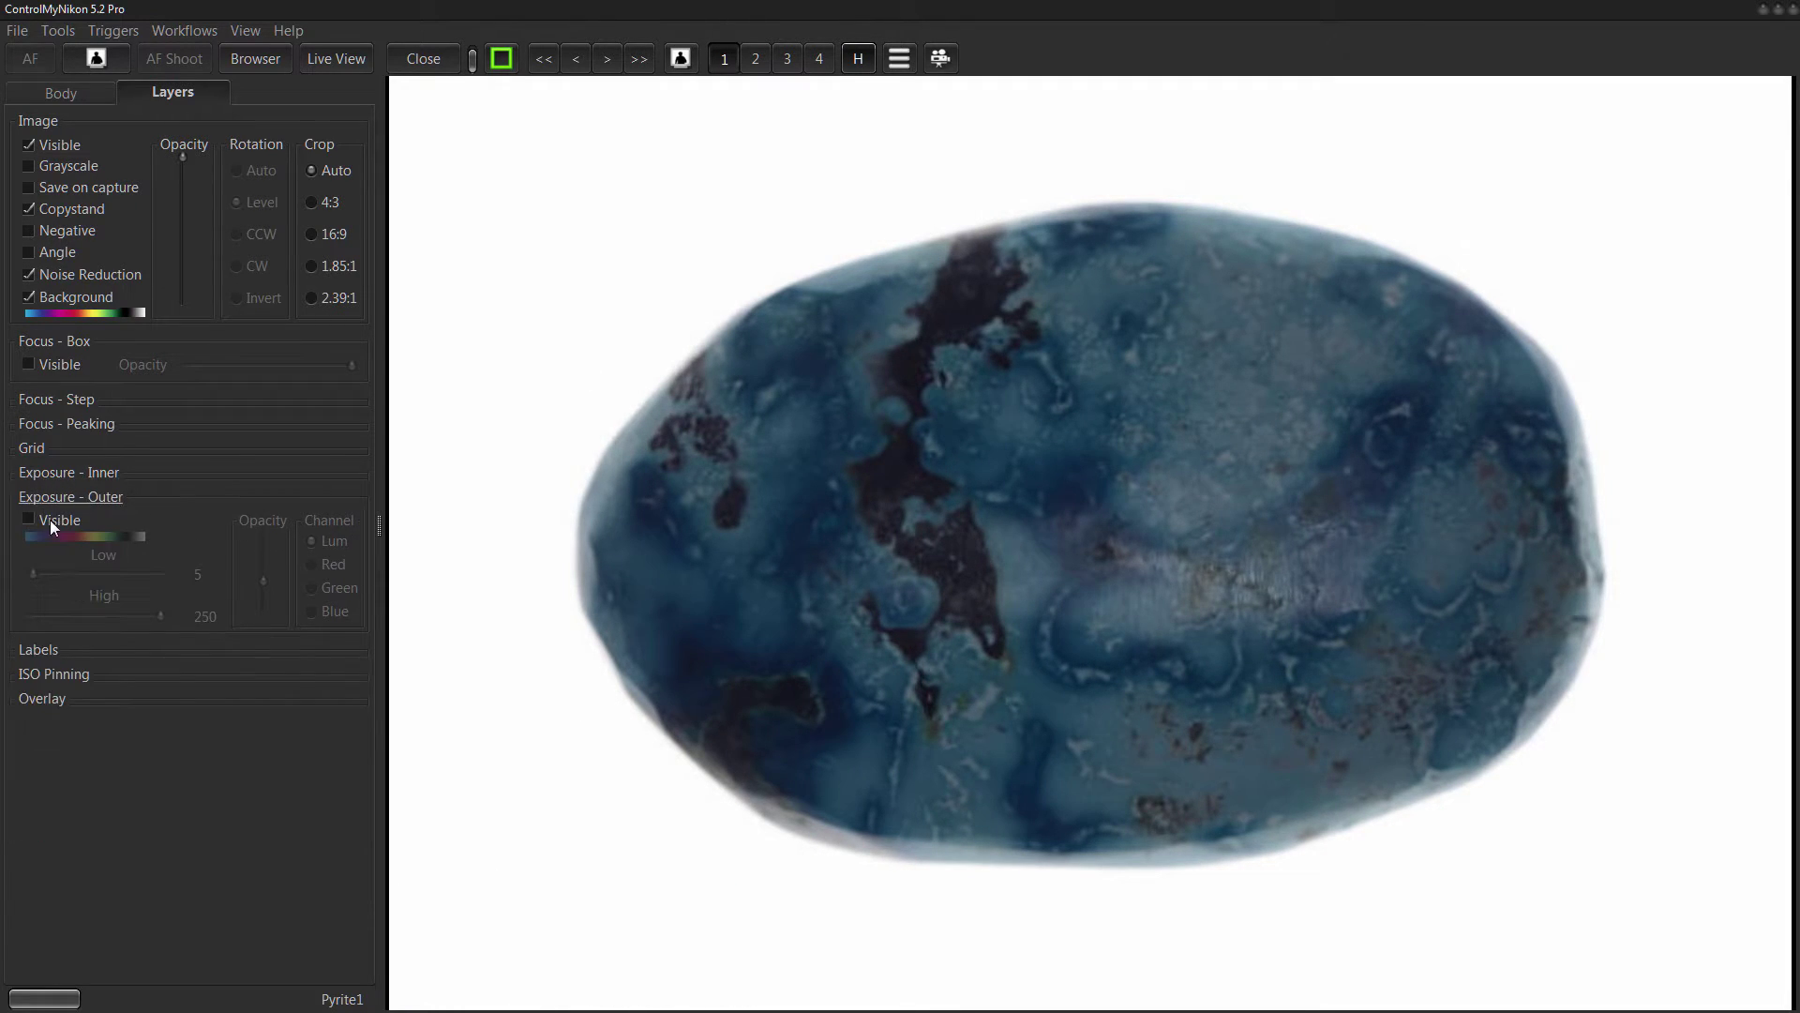
left_click(44, 499)
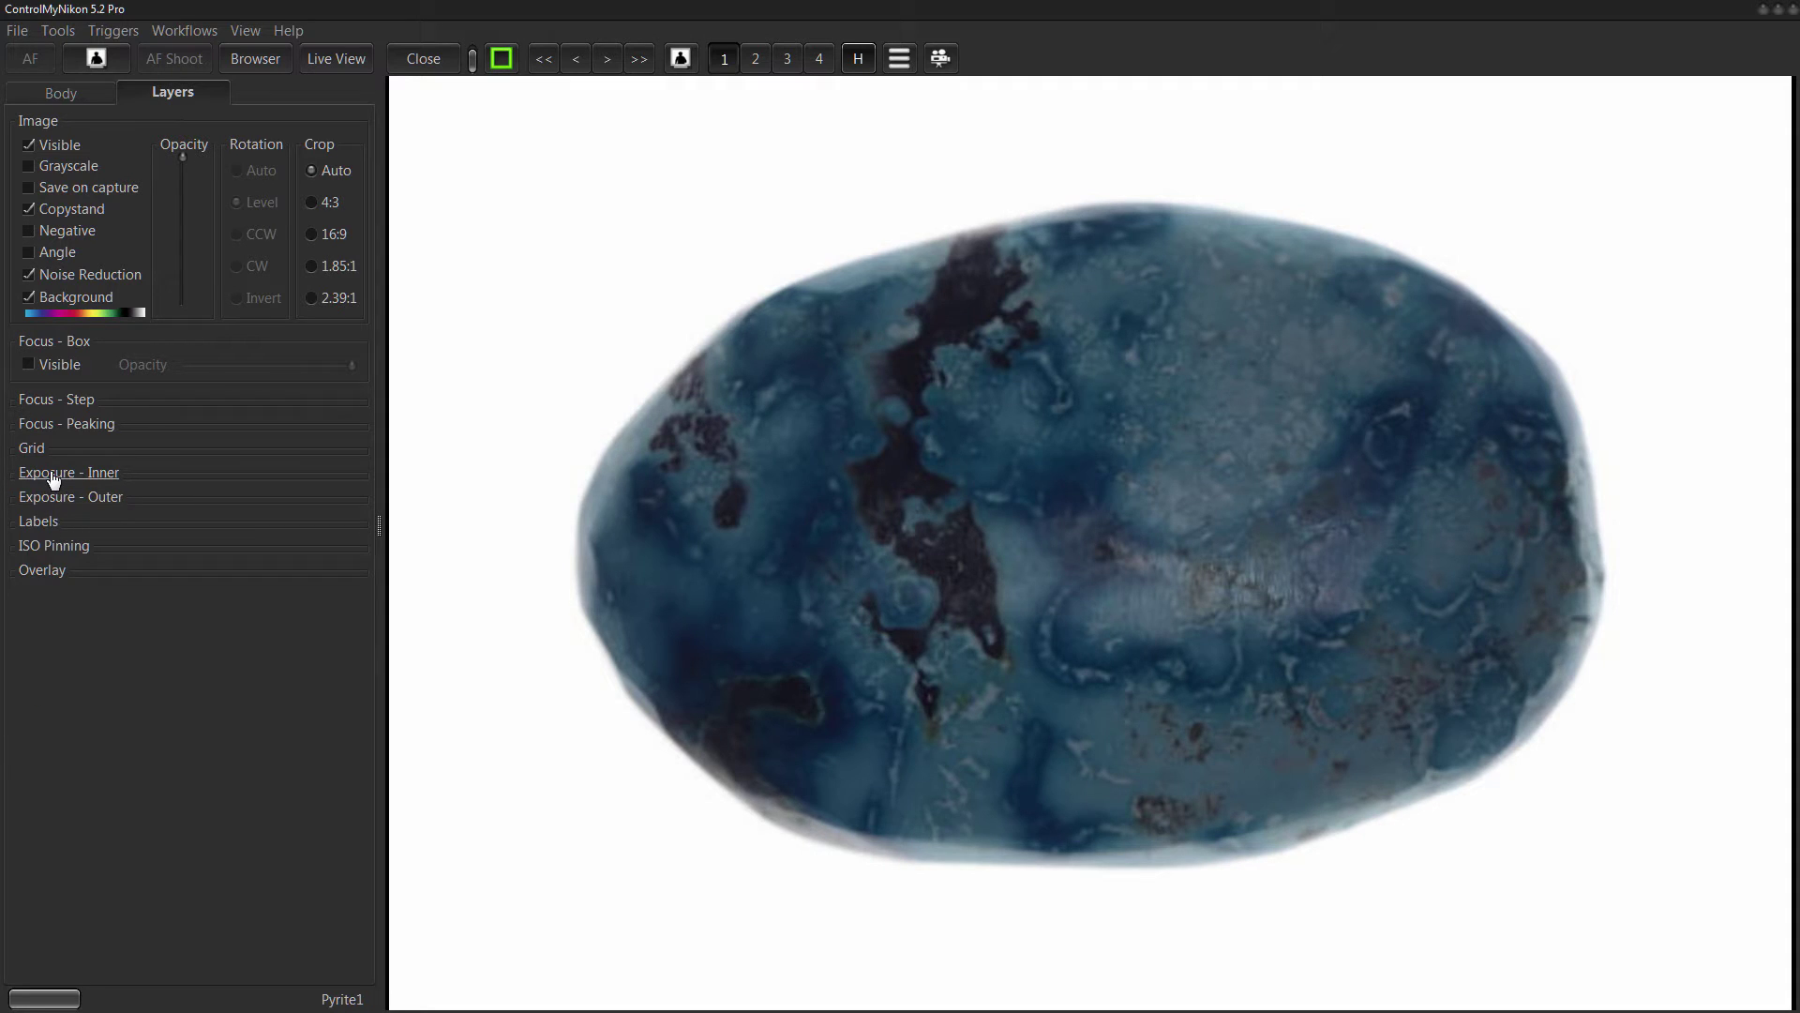
left_click(52, 499)
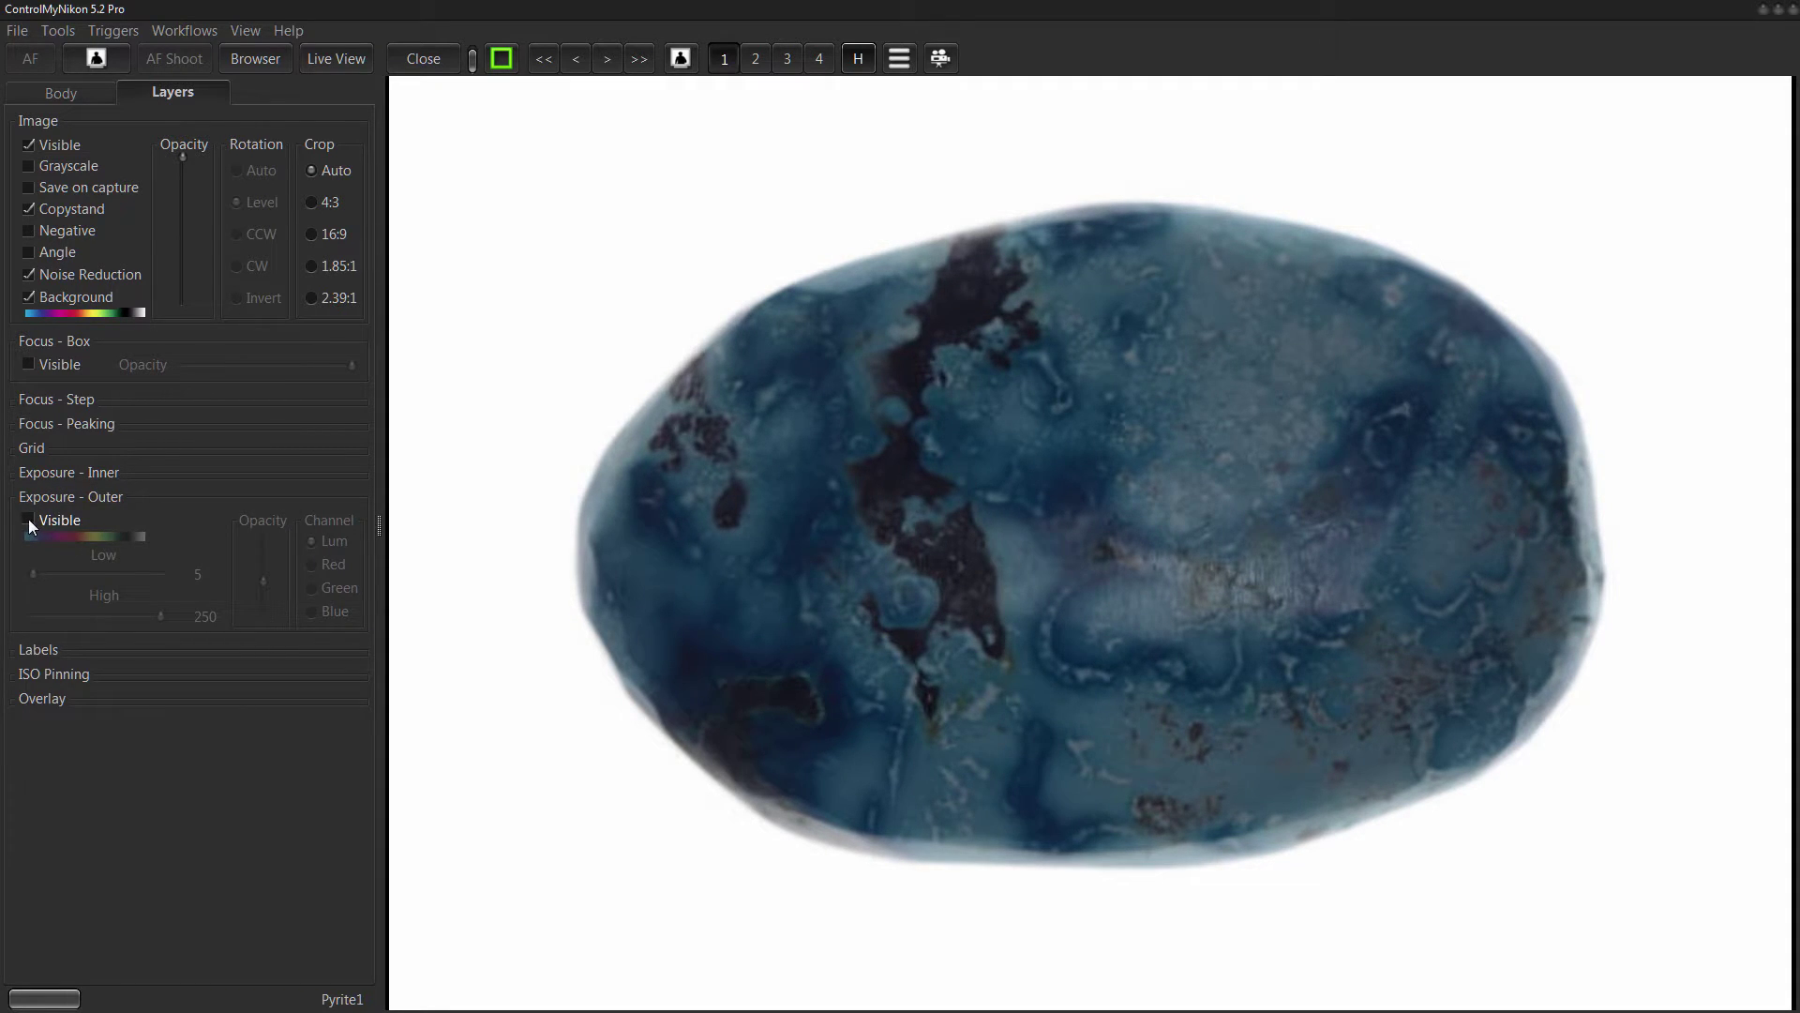
left_click(28, 519)
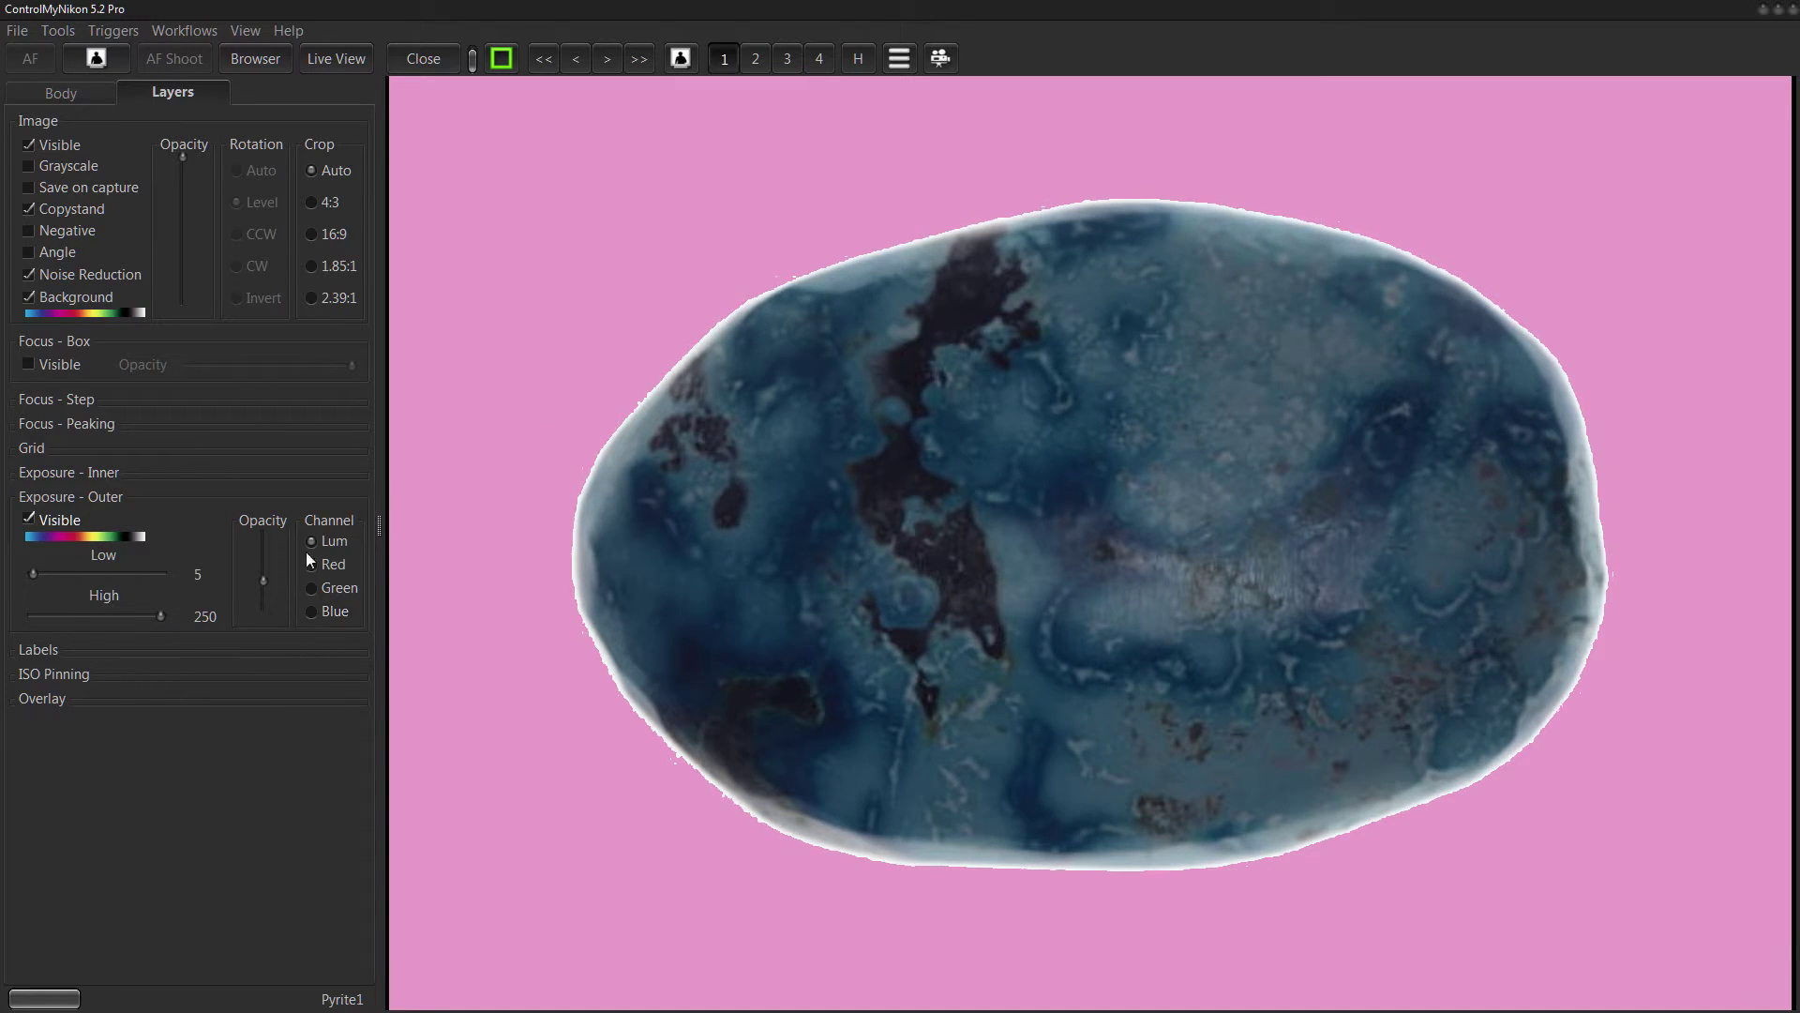
Adjust the outer overlay's colour and opacity, compare Green and Blue channels, then settle on Lum.
mouse_move(100, 538)
left_mouse_down()
mouse_move(117, 537)
mouse_move(45, 540)
mouse_move(94, 537)
mouse_move(67, 537)
left_mouse_up()
mouse_move(266, 581)
left_mouse_down()
mouse_move(266, 542)
mouse_move(268, 599)
mouse_move(264, 568)
left_mouse_up()
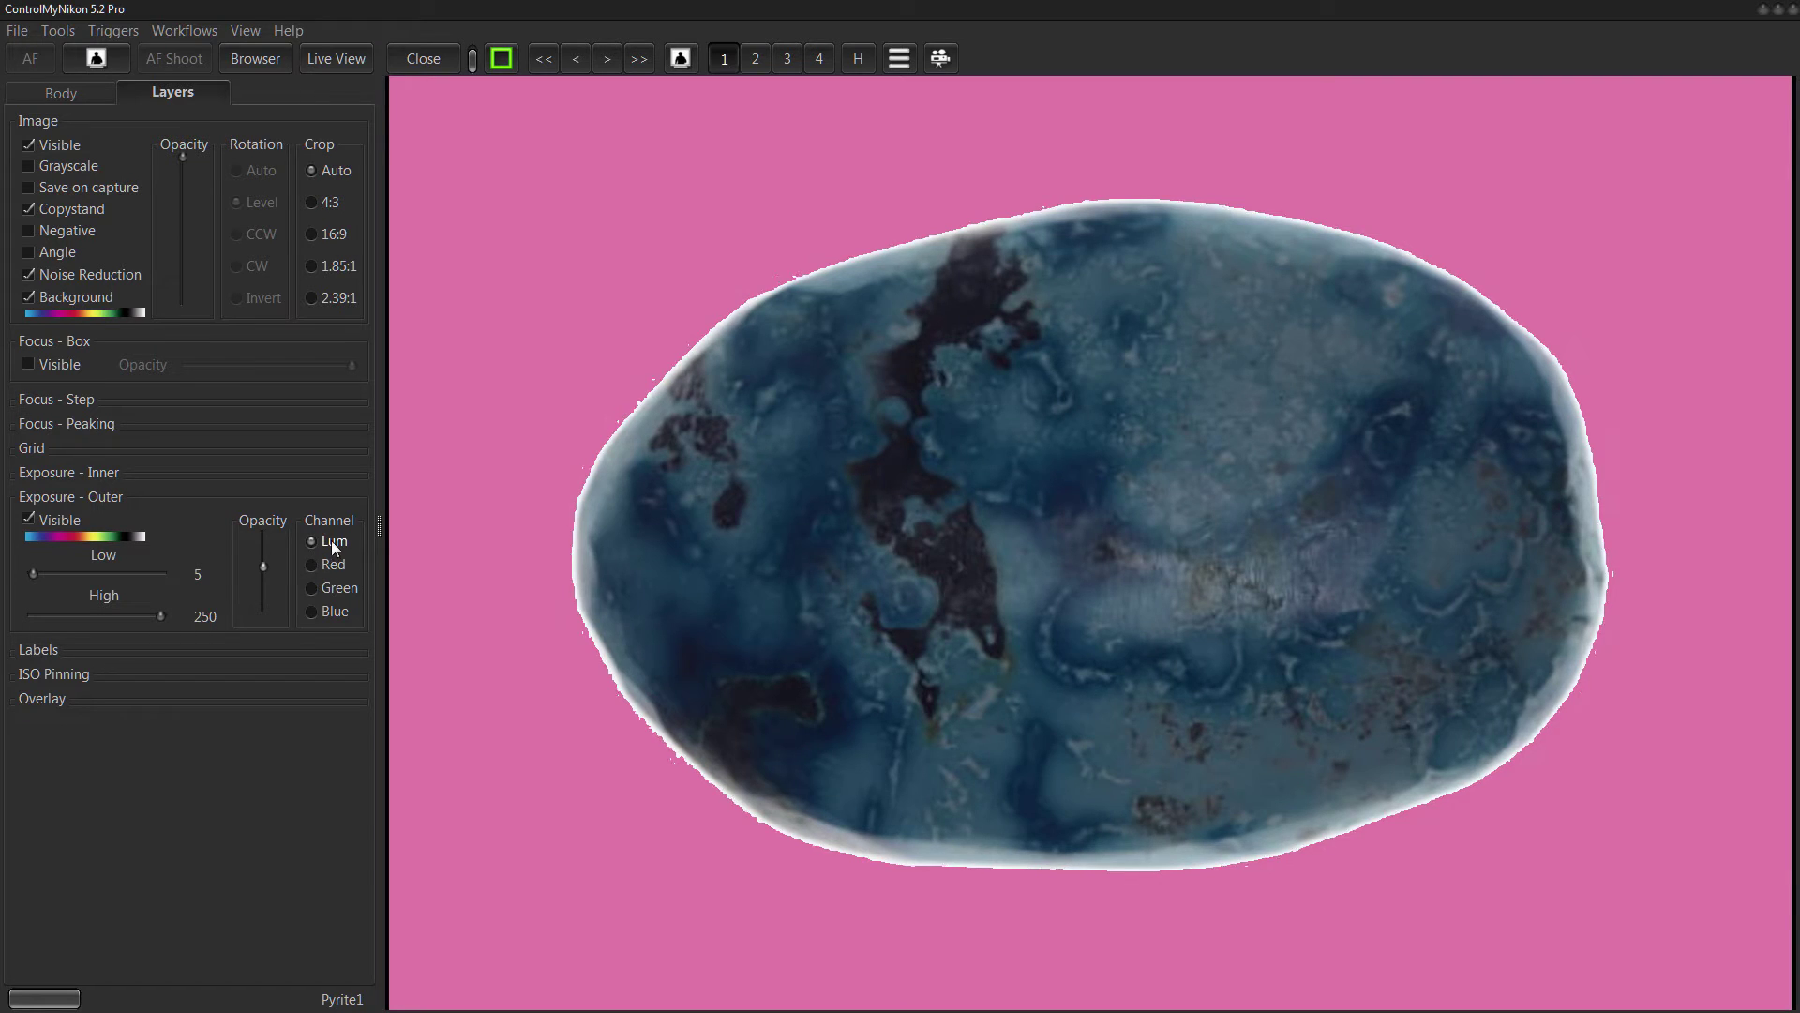
left_click(312, 588)
left_click(312, 614)
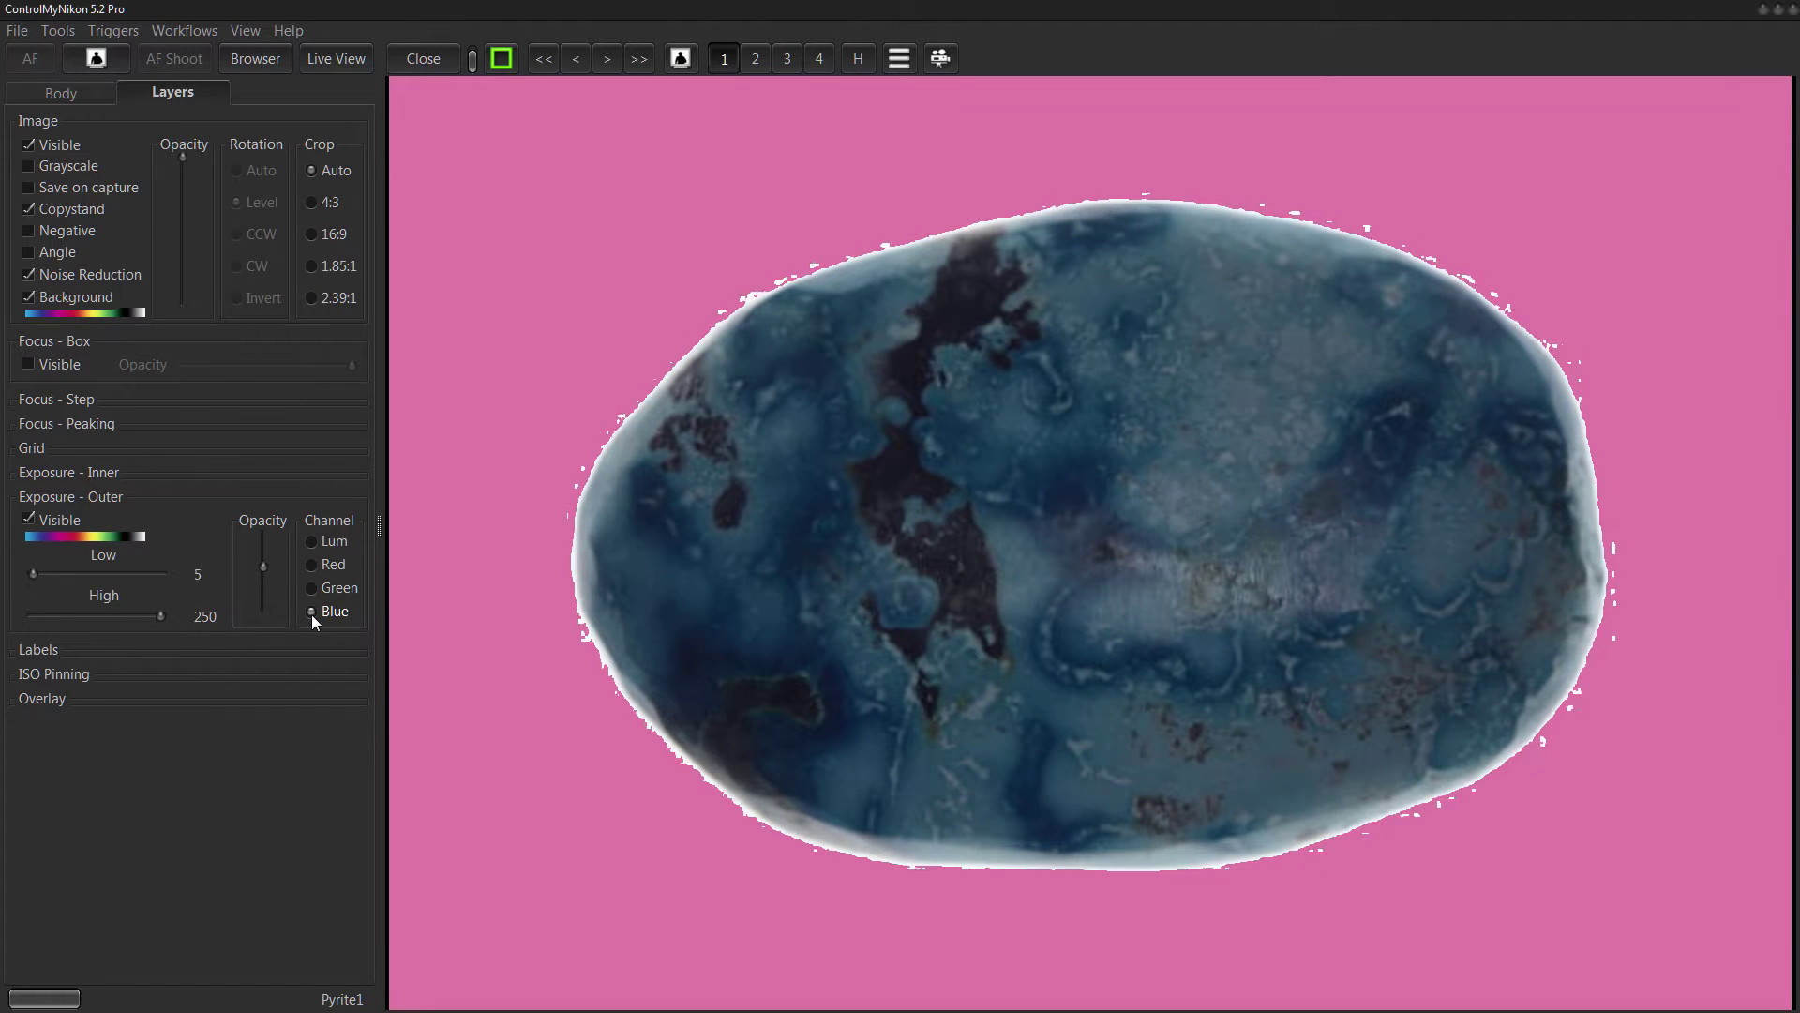
left_click(311, 543)
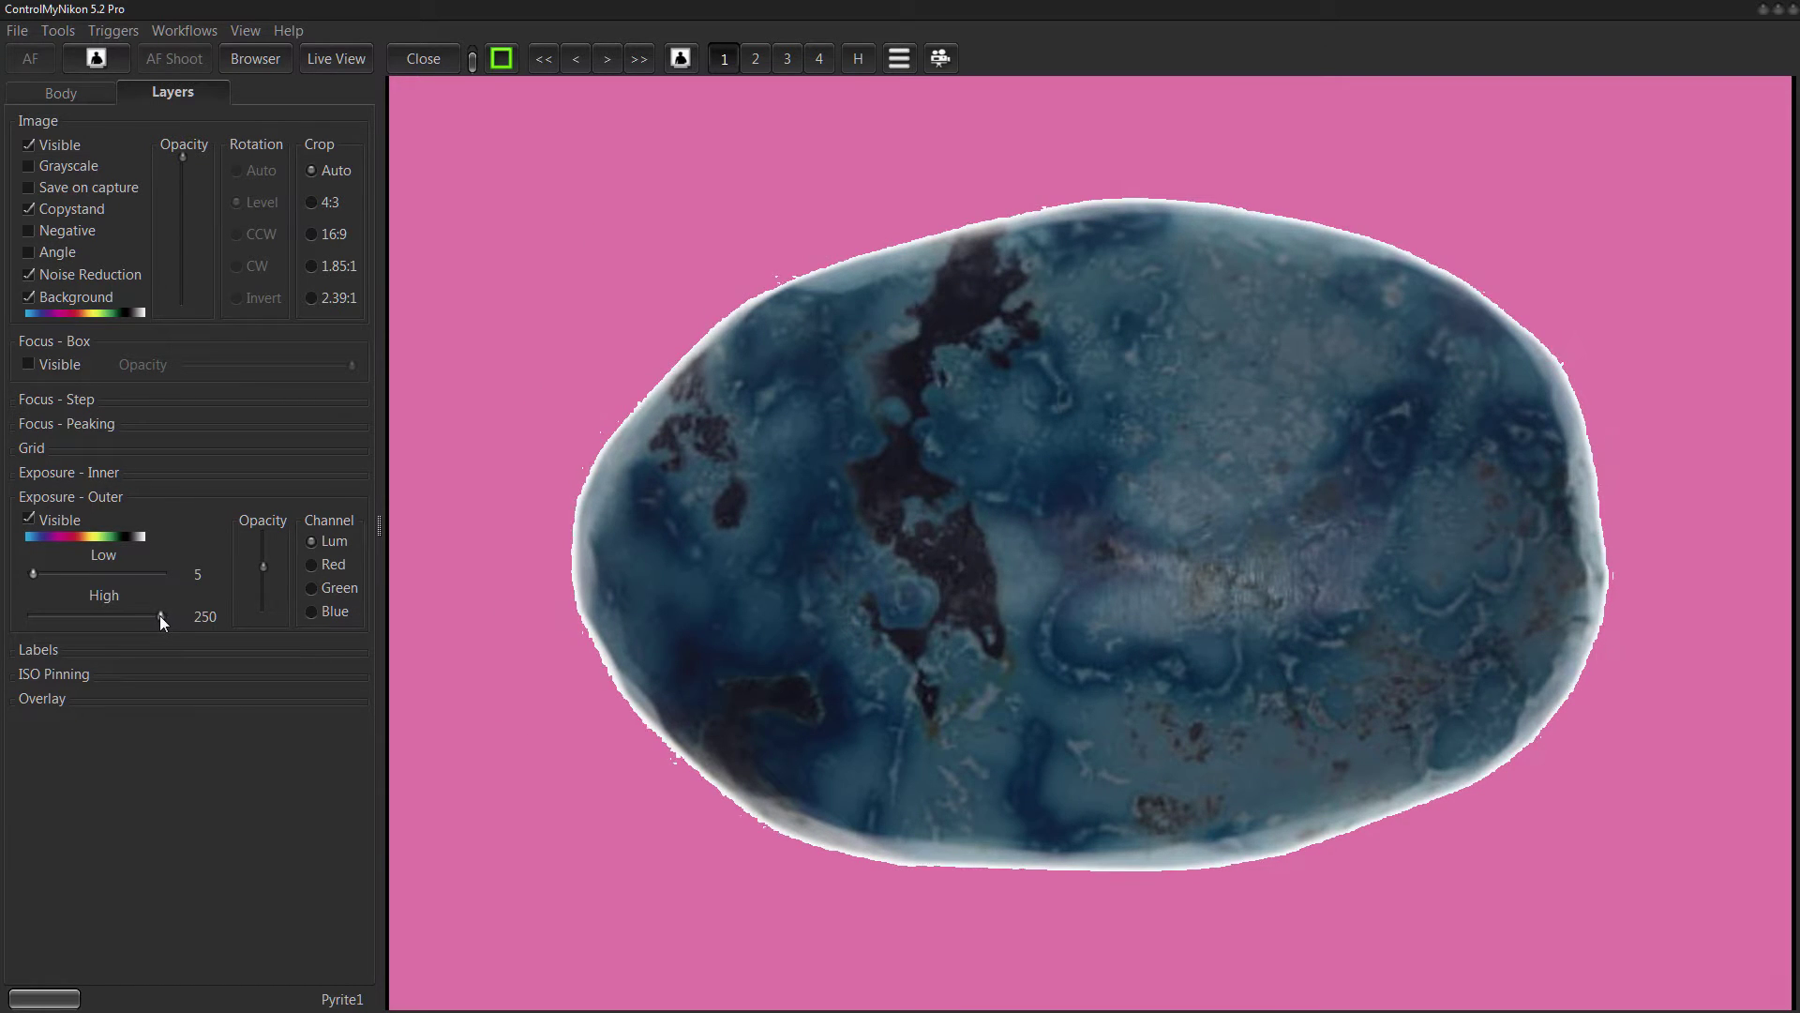
Drag the Exposure - Outer High slider down to test, then all the way up to 255.
left_click_drag(160, 615, 75, 617)
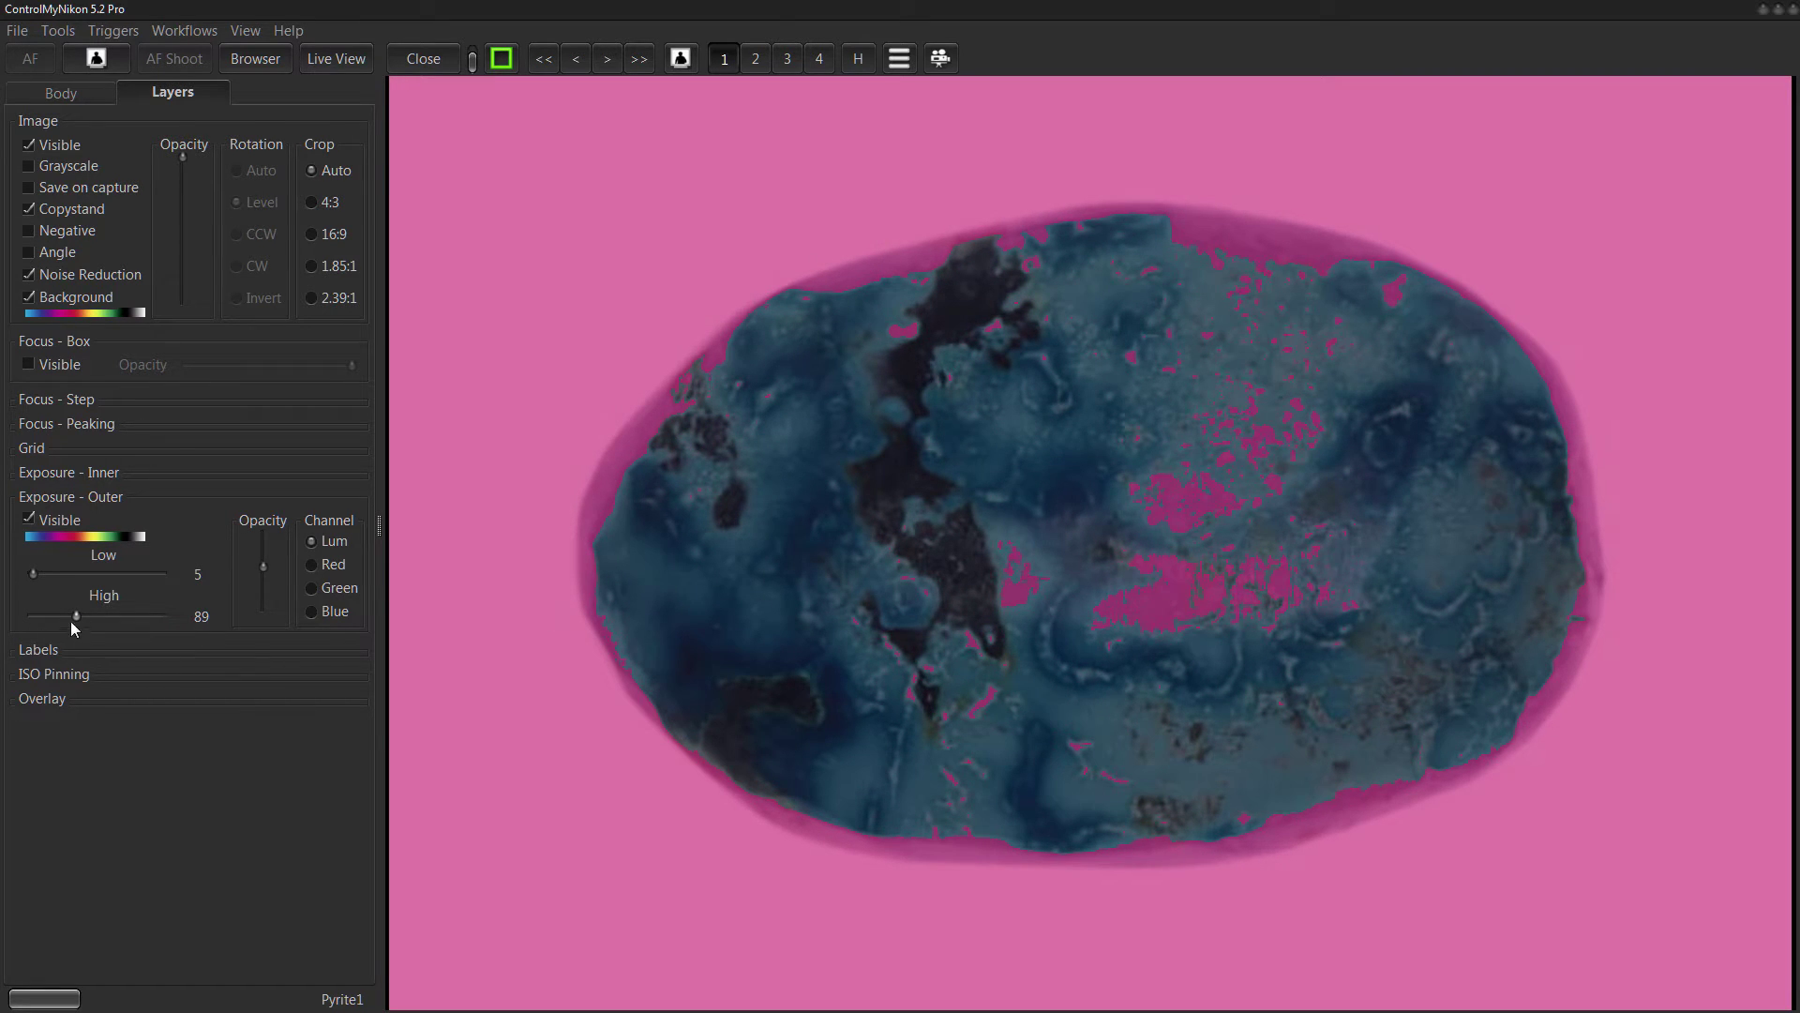
left_click_drag(75, 617, 167, 621)
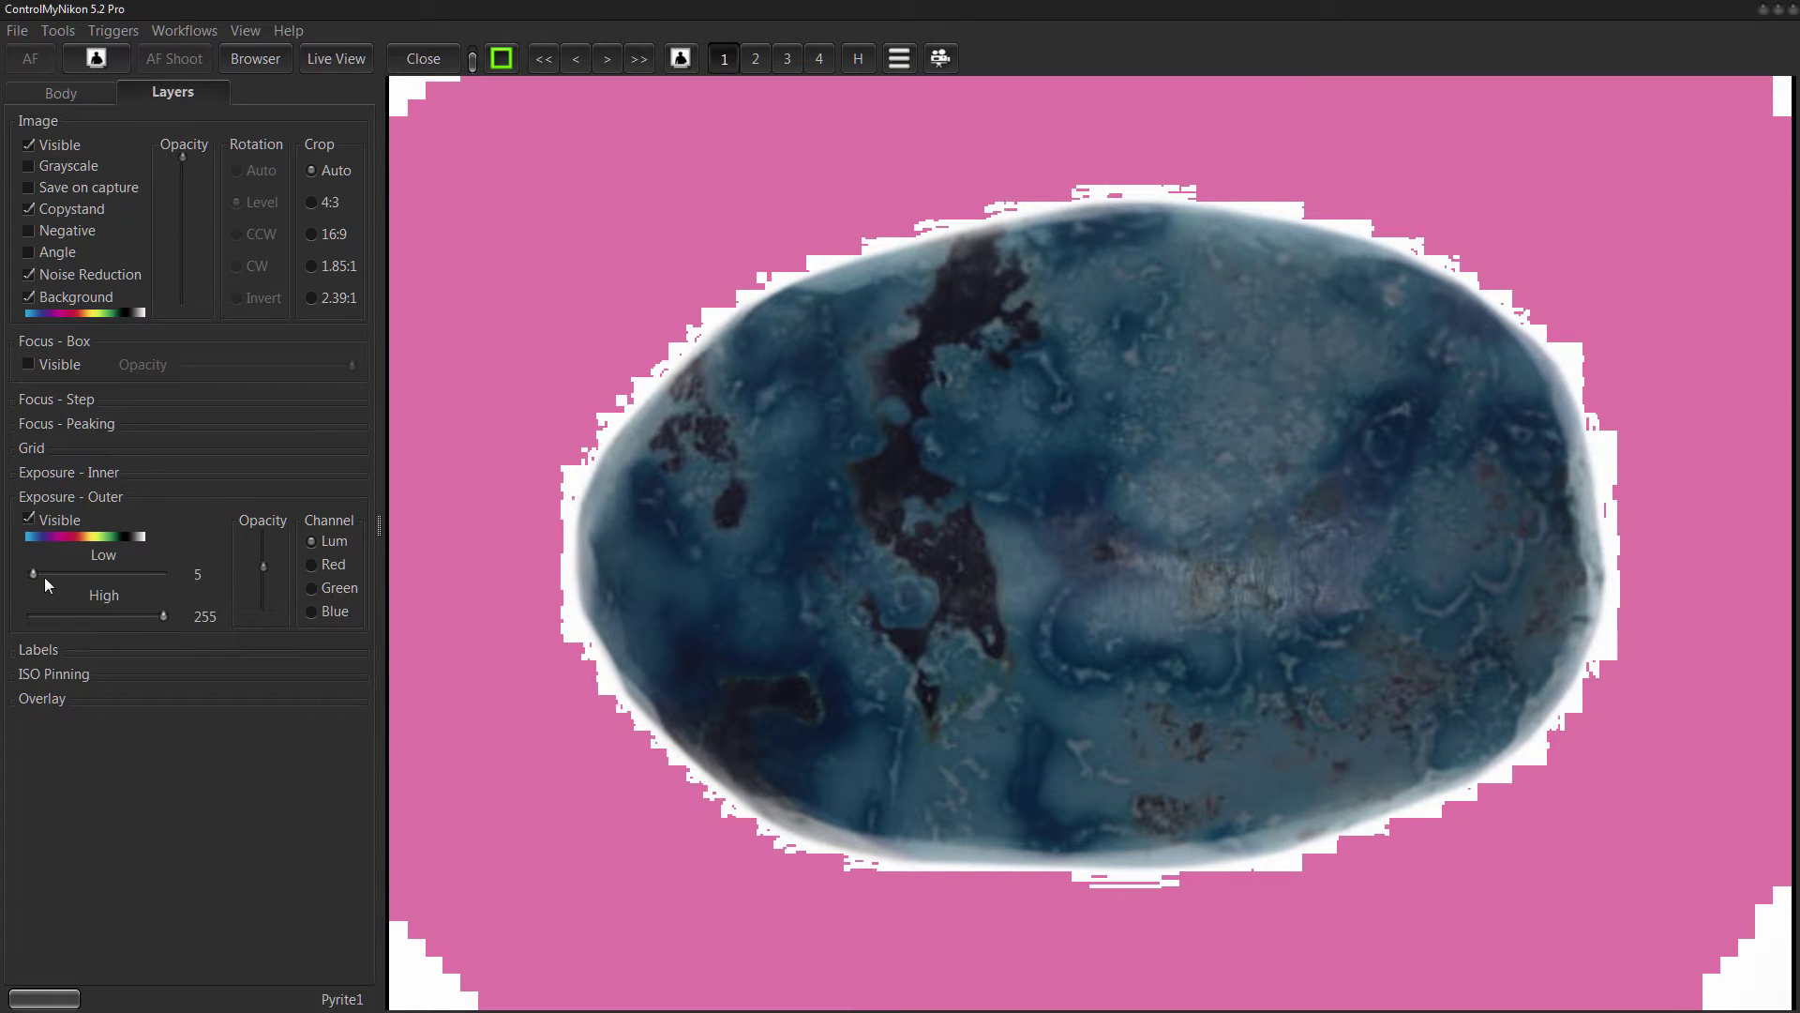
Preview dark-area marking with the Exposure - Outer Low slider, then return it to 0.
left_click_drag(32, 572, 37, 573)
left_click_drag(42, 572, 49, 576)
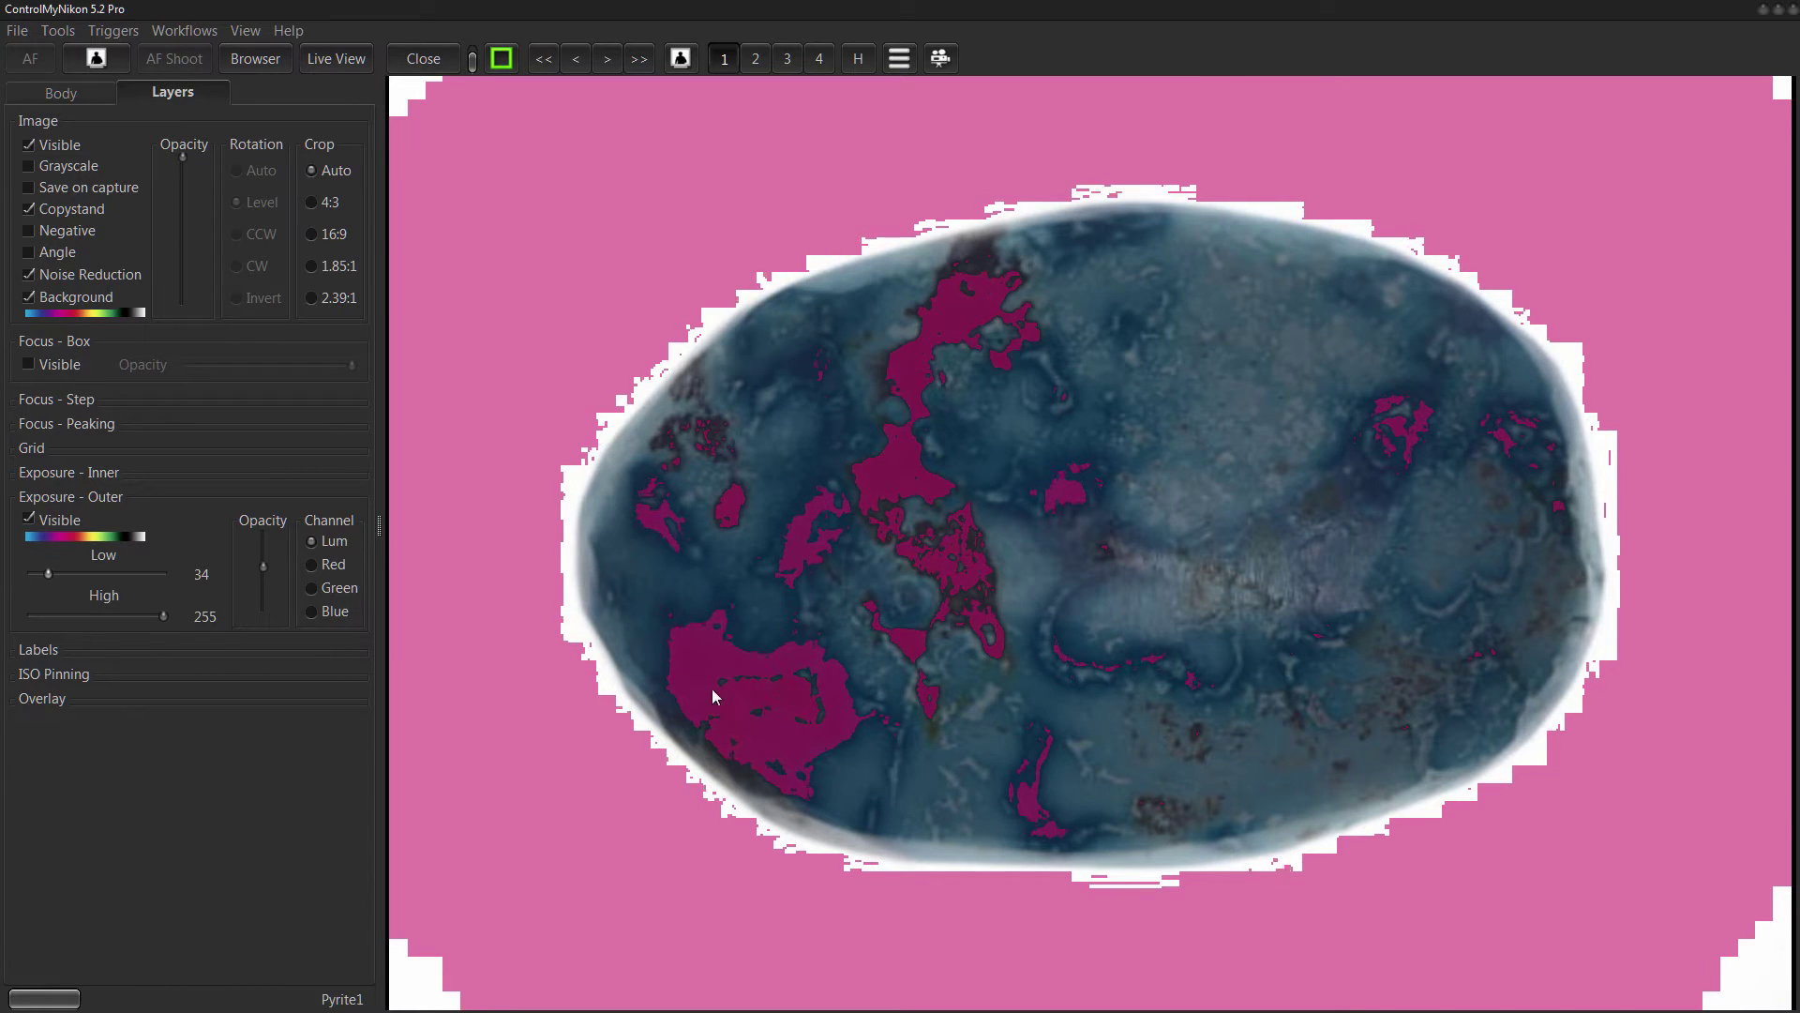
left_click_drag(46, 574, 19, 591)
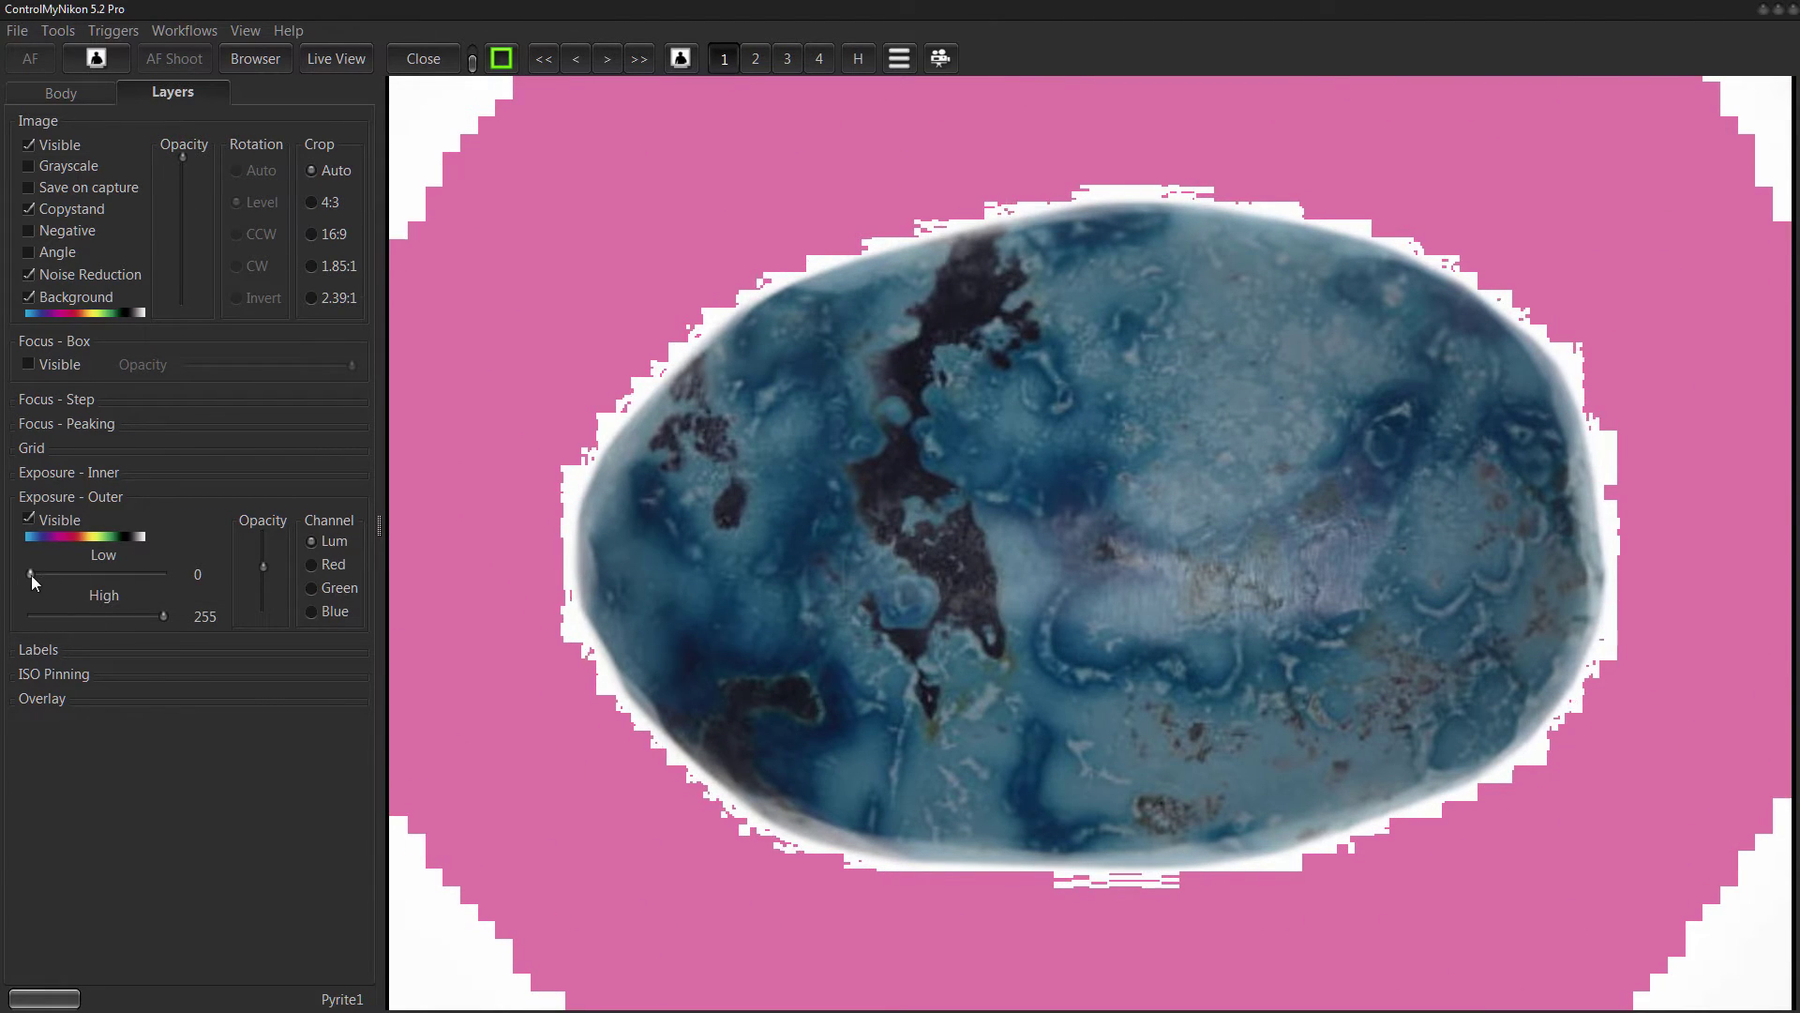
Compare against 0/255, then set the Exposure - Outer thresholds to Low 5 and High 250.
left_click_drag(32, 574, 35, 576)
left_click_drag(165, 617, 161, 617)
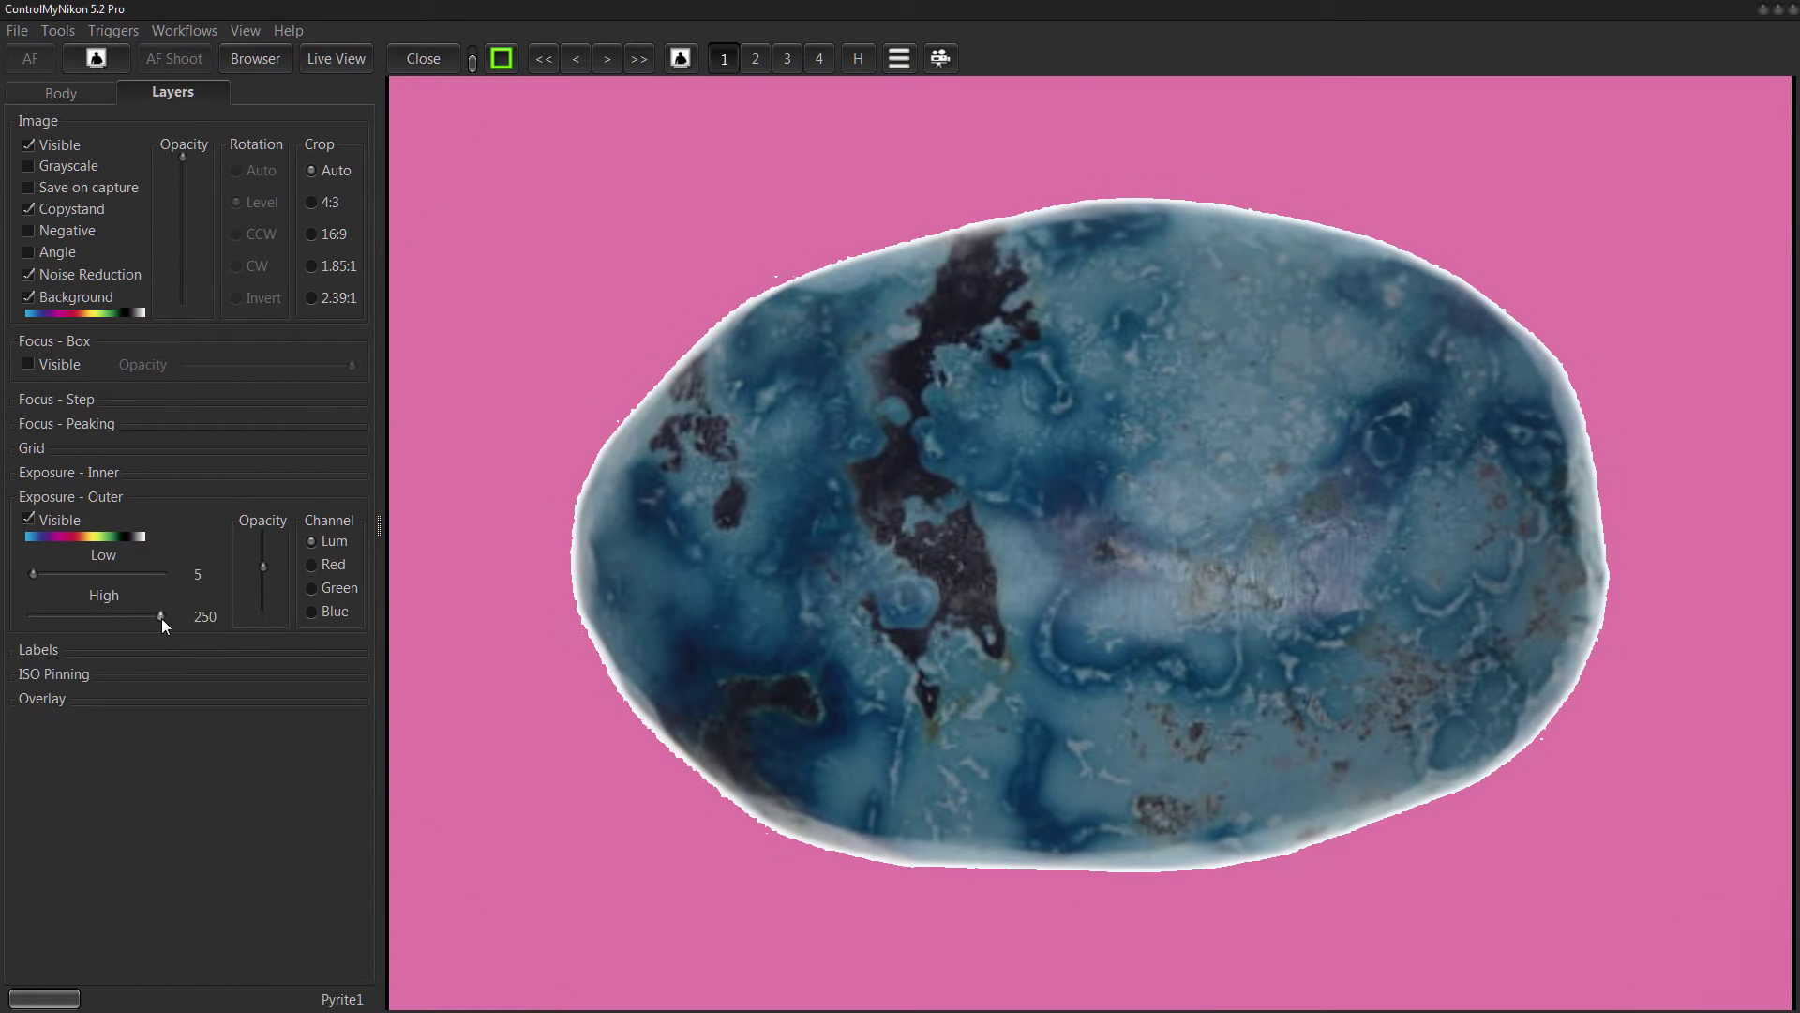
left_click_drag(160, 617, 178, 617)
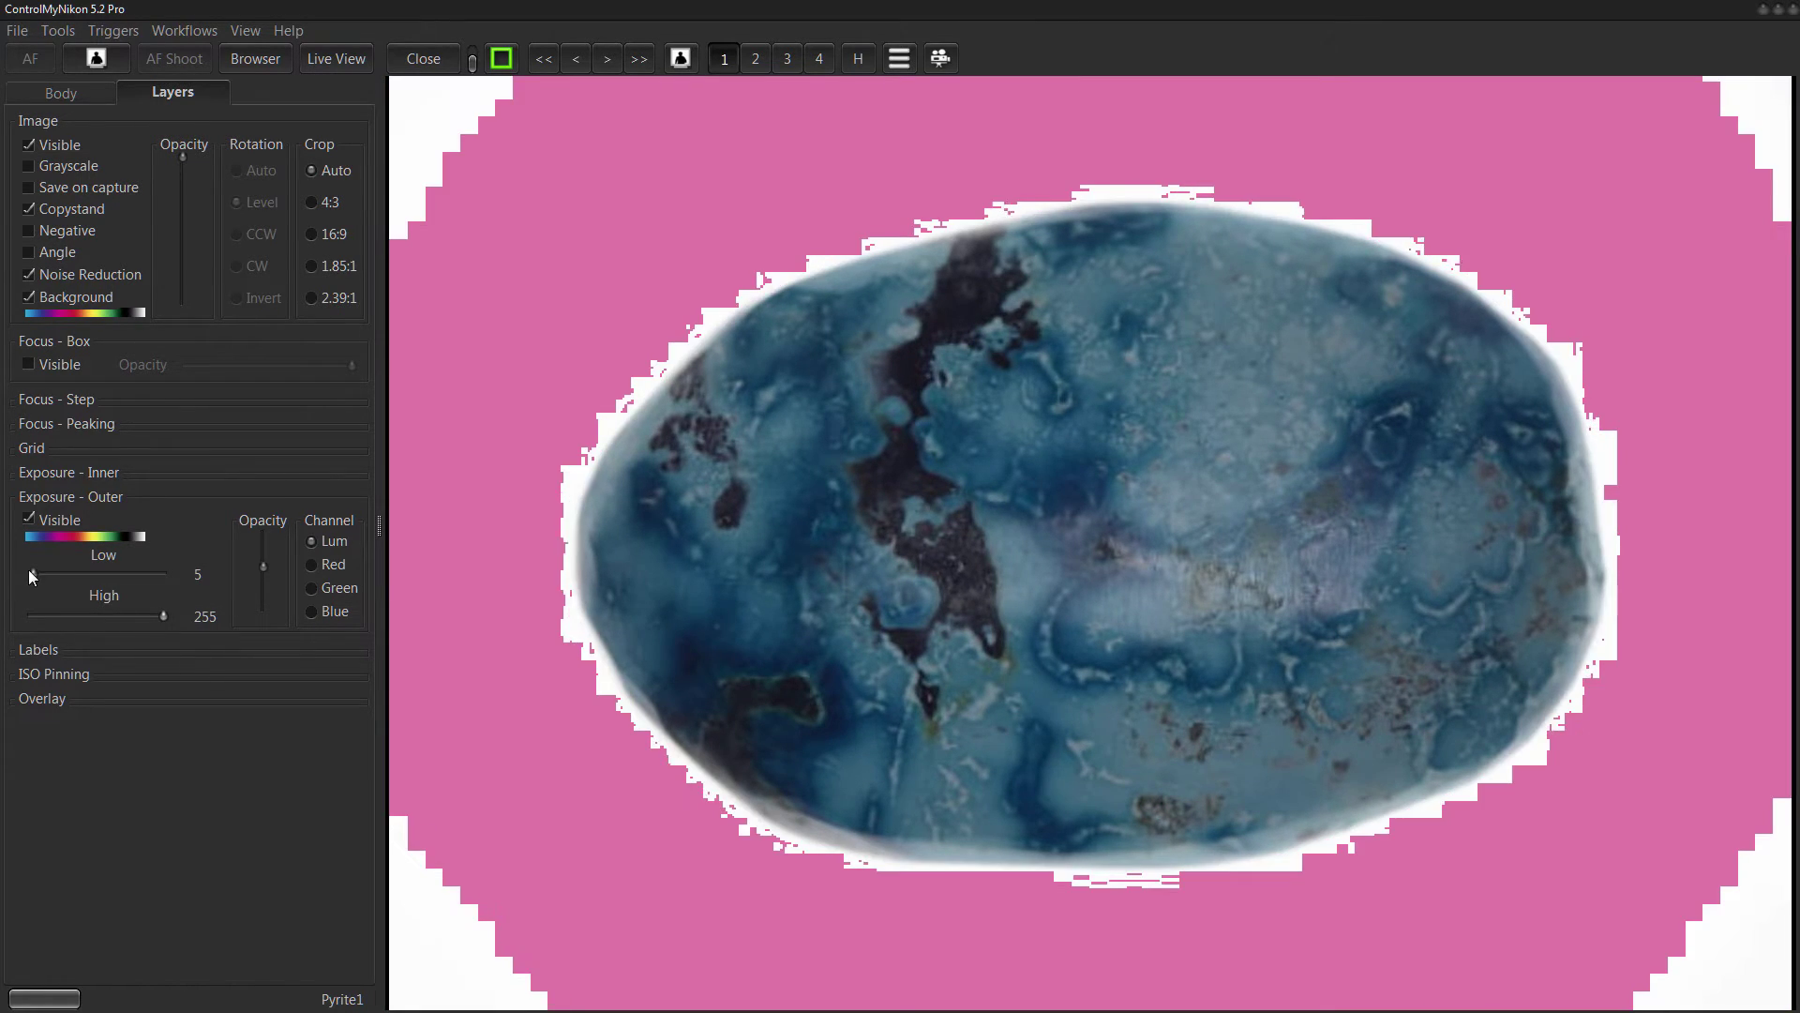
left_click_drag(28, 569, 15, 571)
left_click_drag(30, 574, 33, 576)
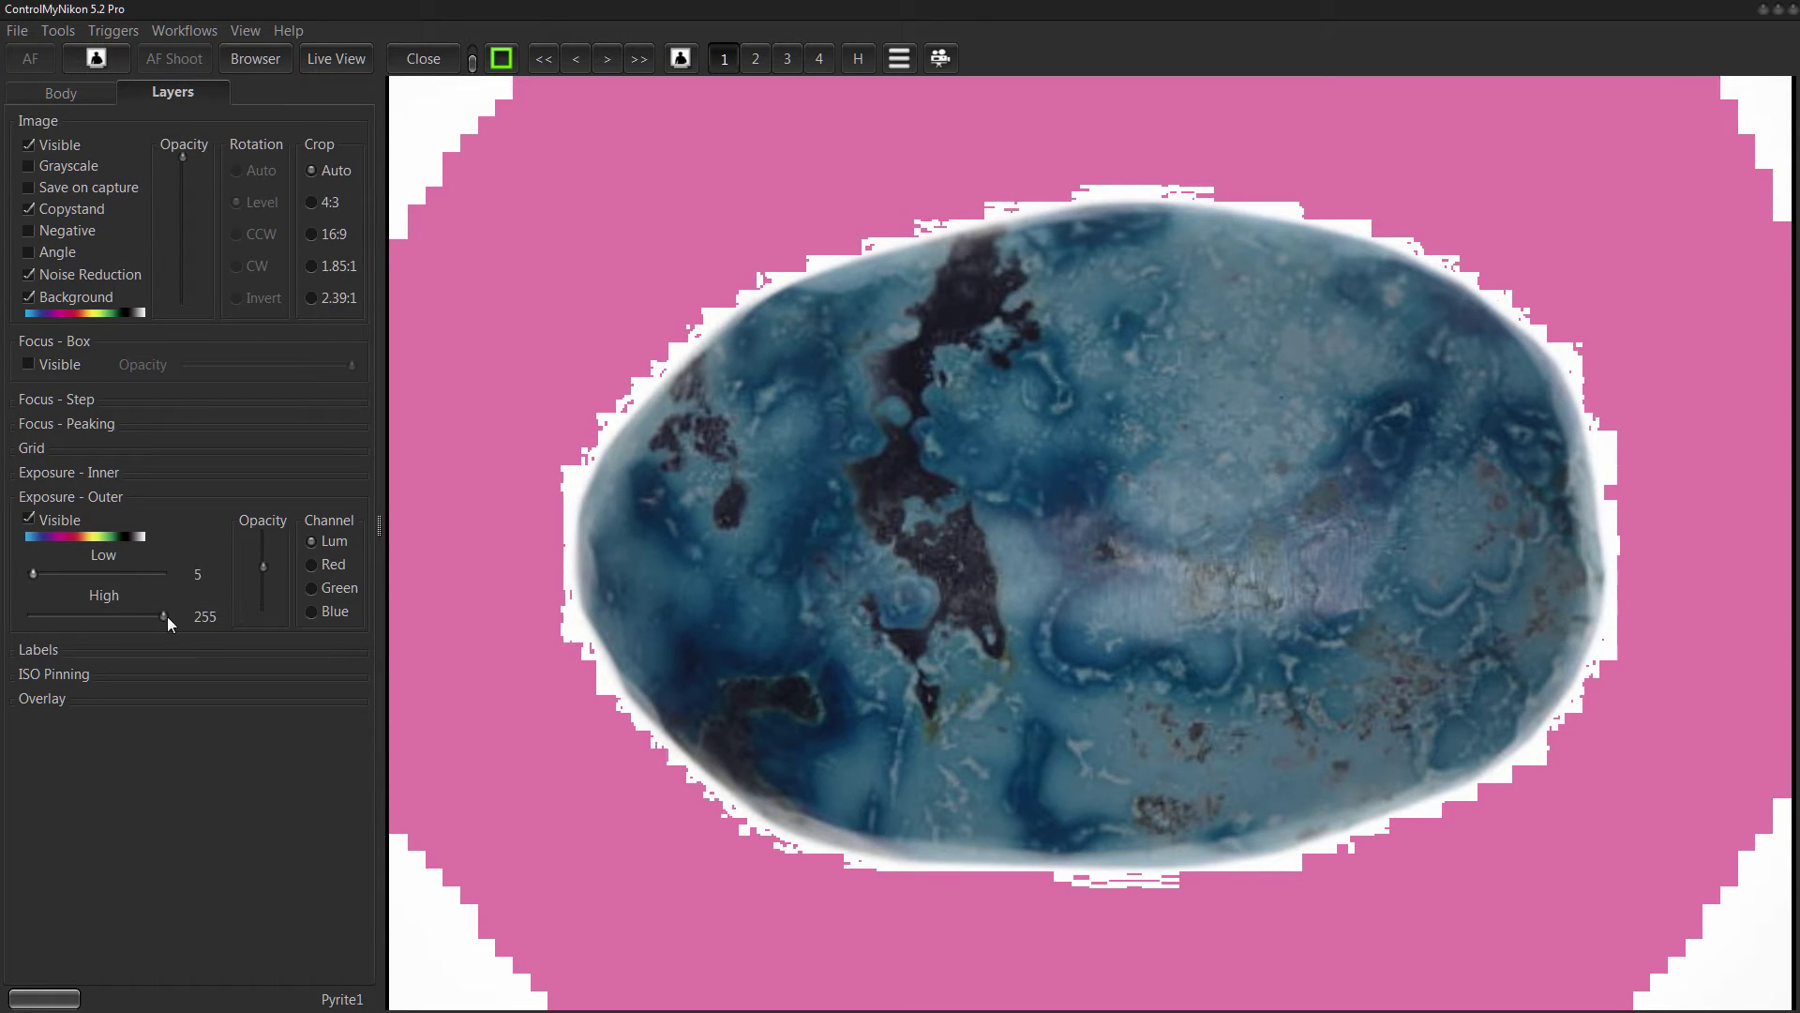
left_click_drag(161, 615, 160, 616)
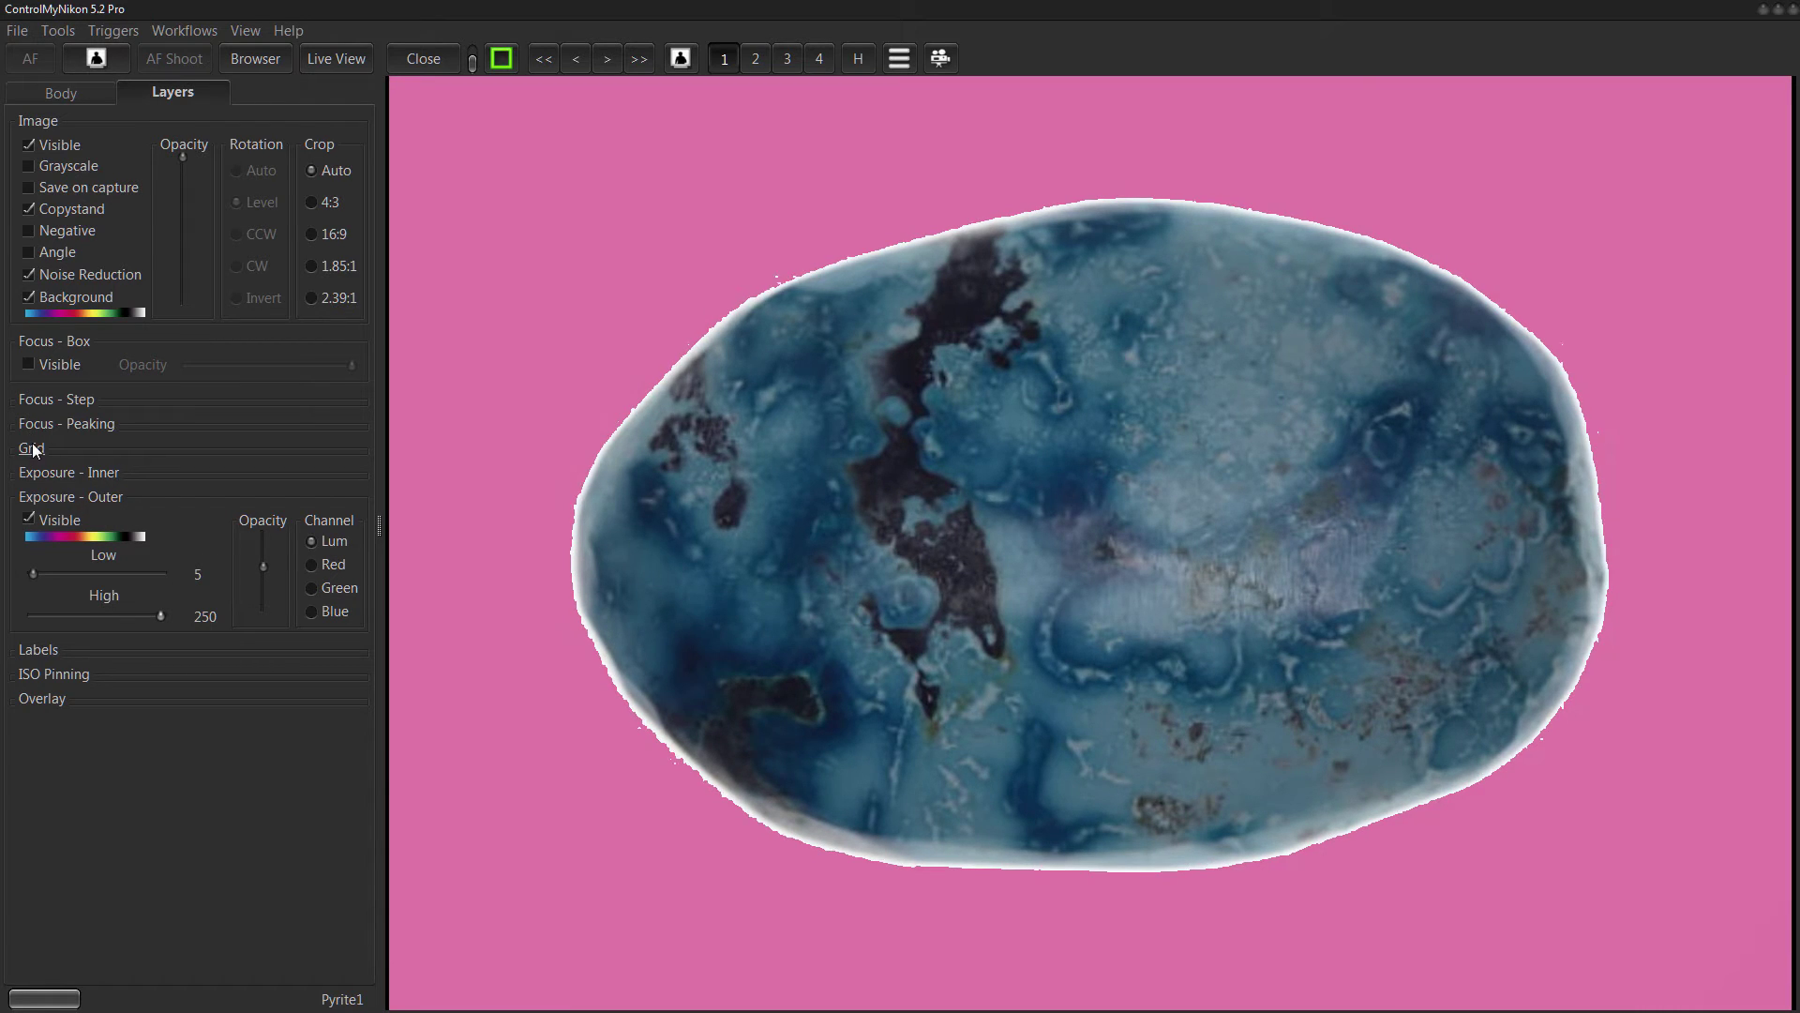
Switch off the Exposure - Outer overlay and switch on Exposure - Inner (Minimum 6, Maximum 249), tinting the stone green.
left_click(40, 512)
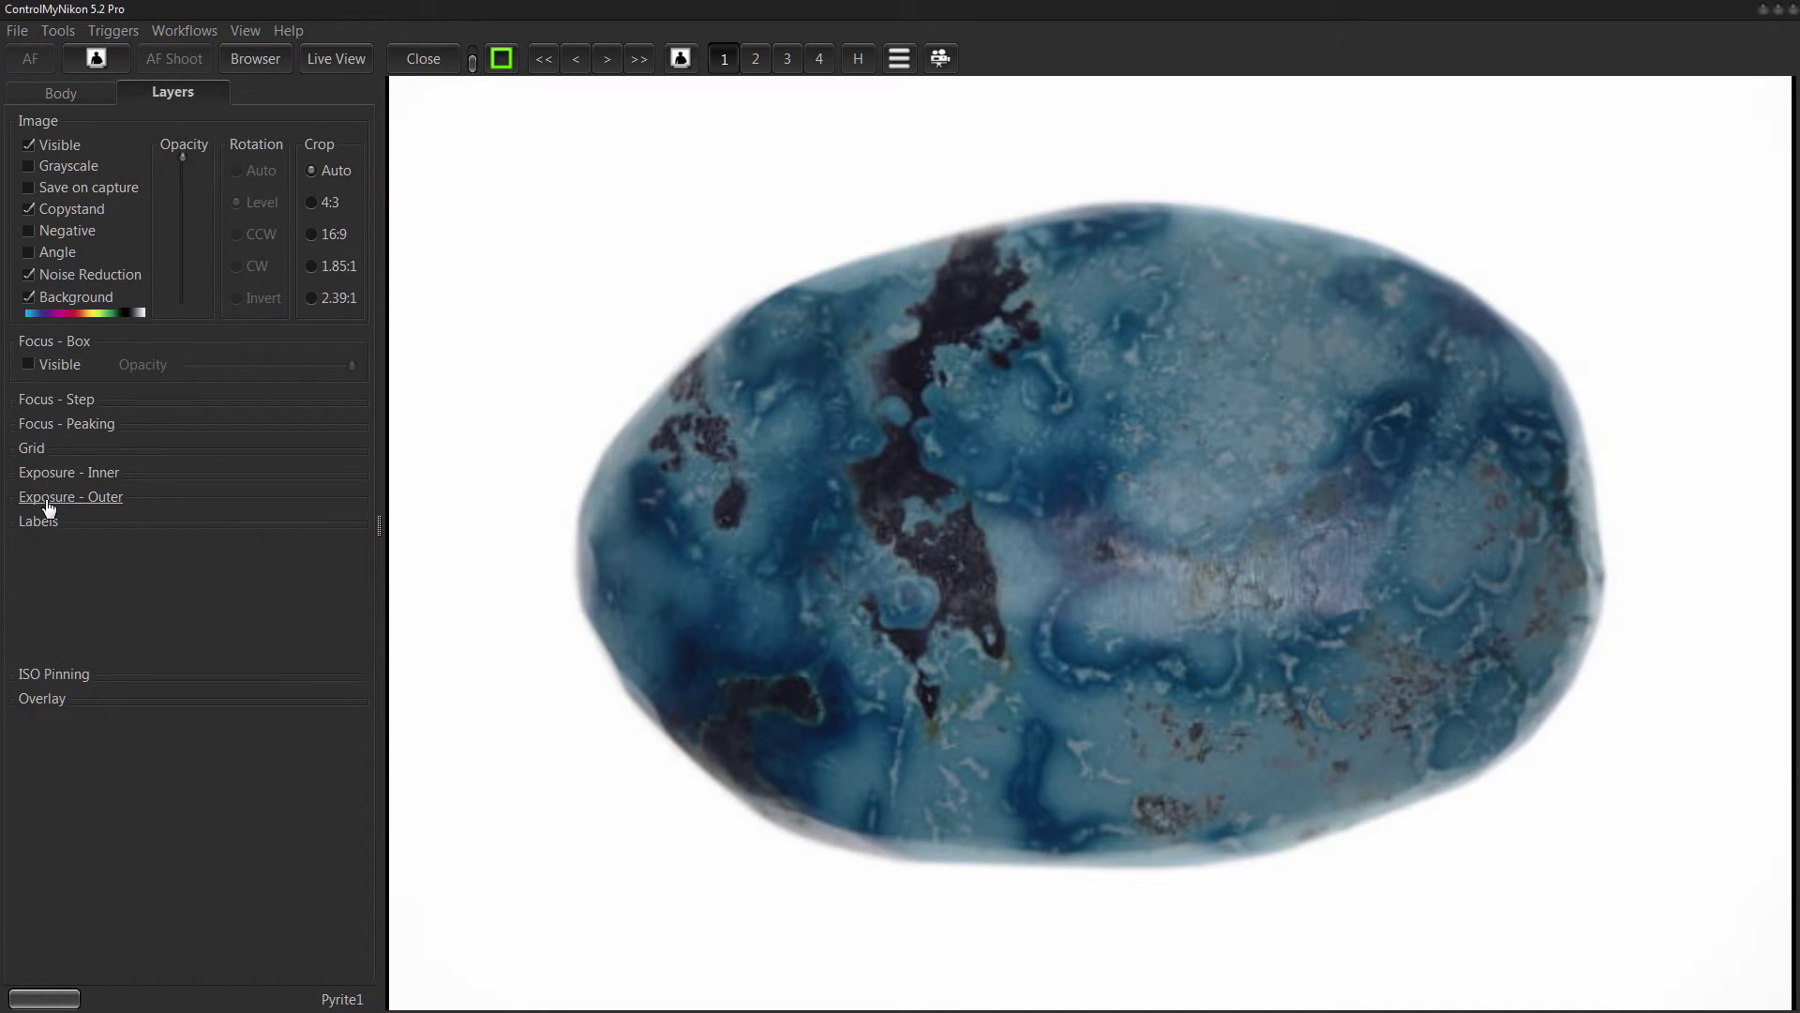
left_click(60, 496)
left_click(62, 476)
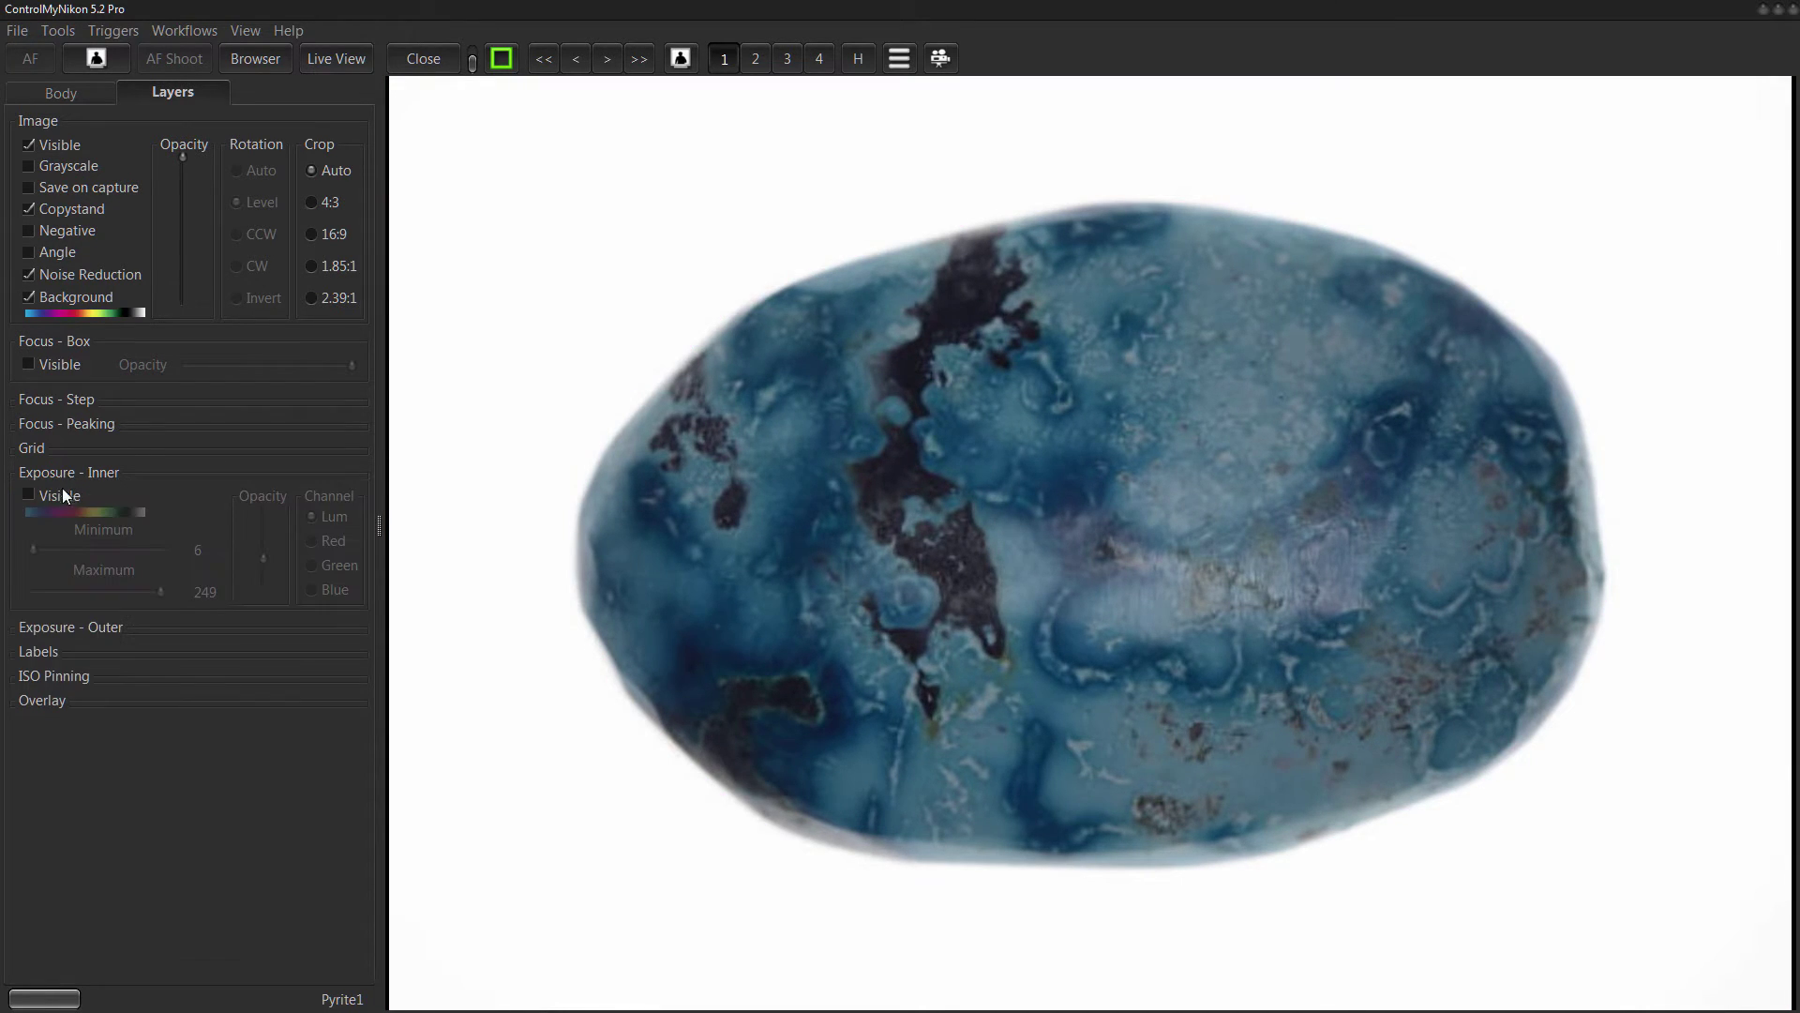
left_click(28, 495)
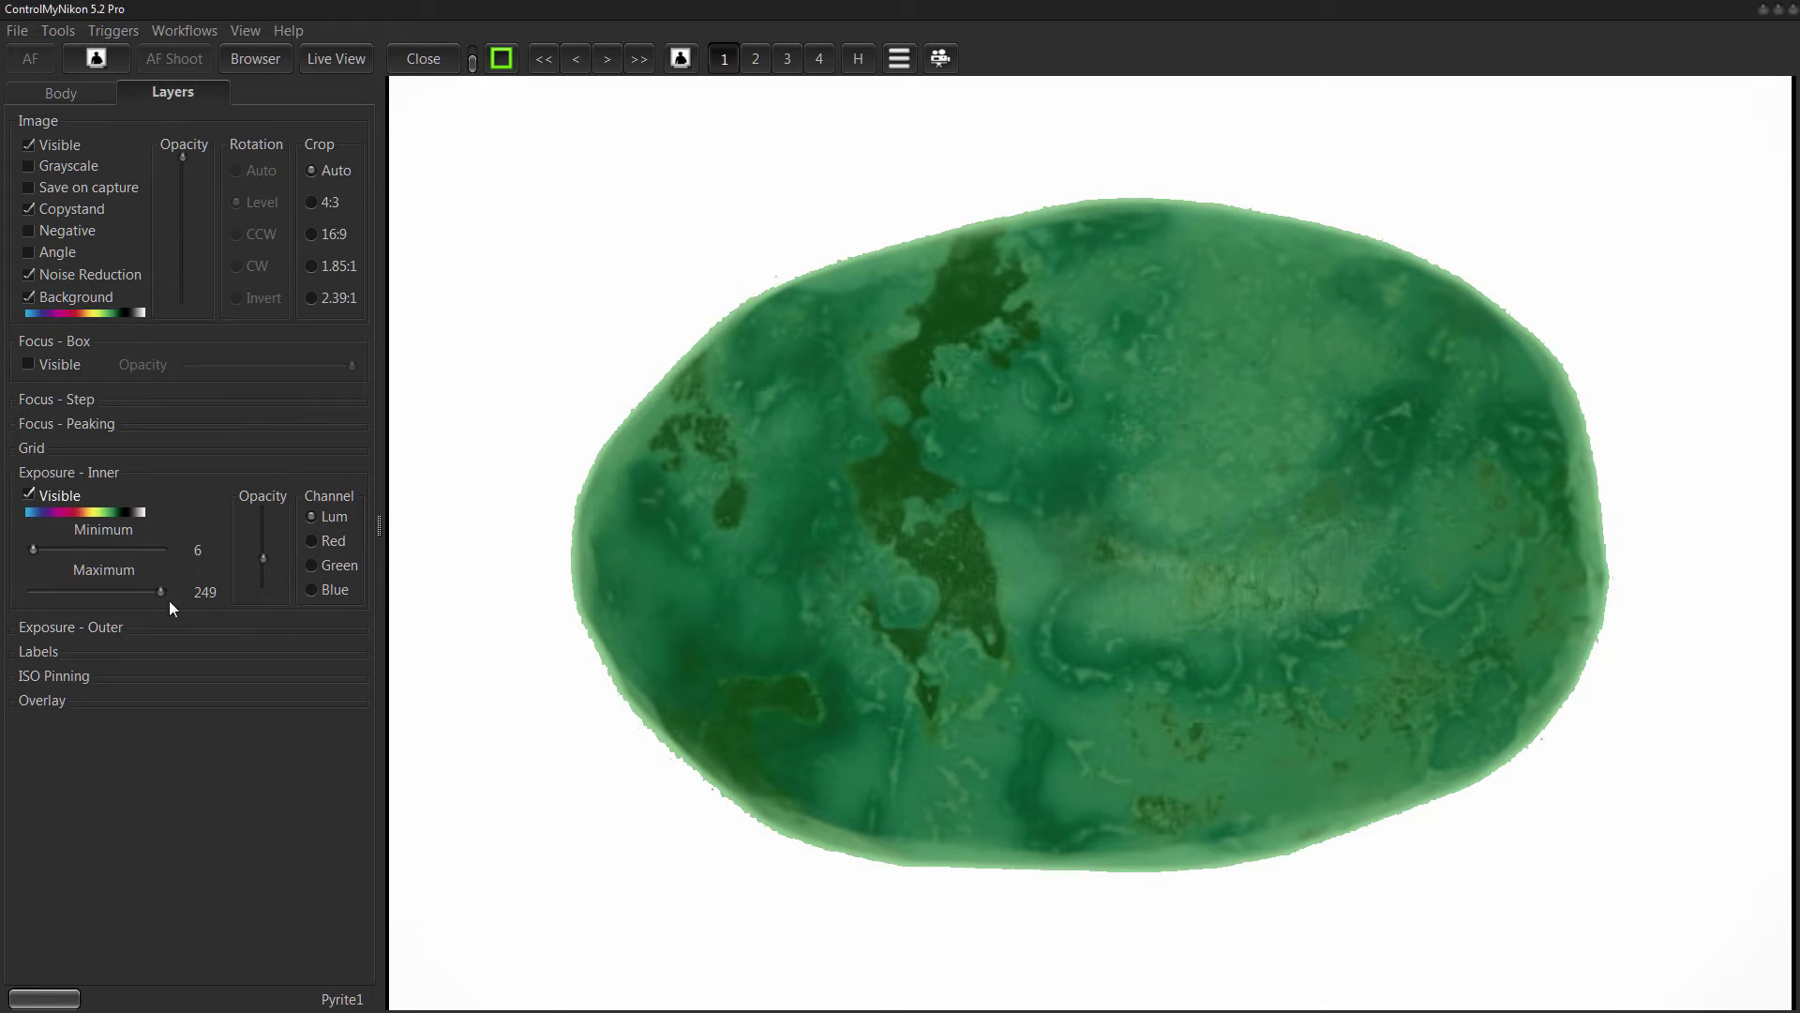
Re-enable the outer exposure overlay (Low 5, High 250) and shift the inner overlay's tint toward teal.
left_click(65, 627)
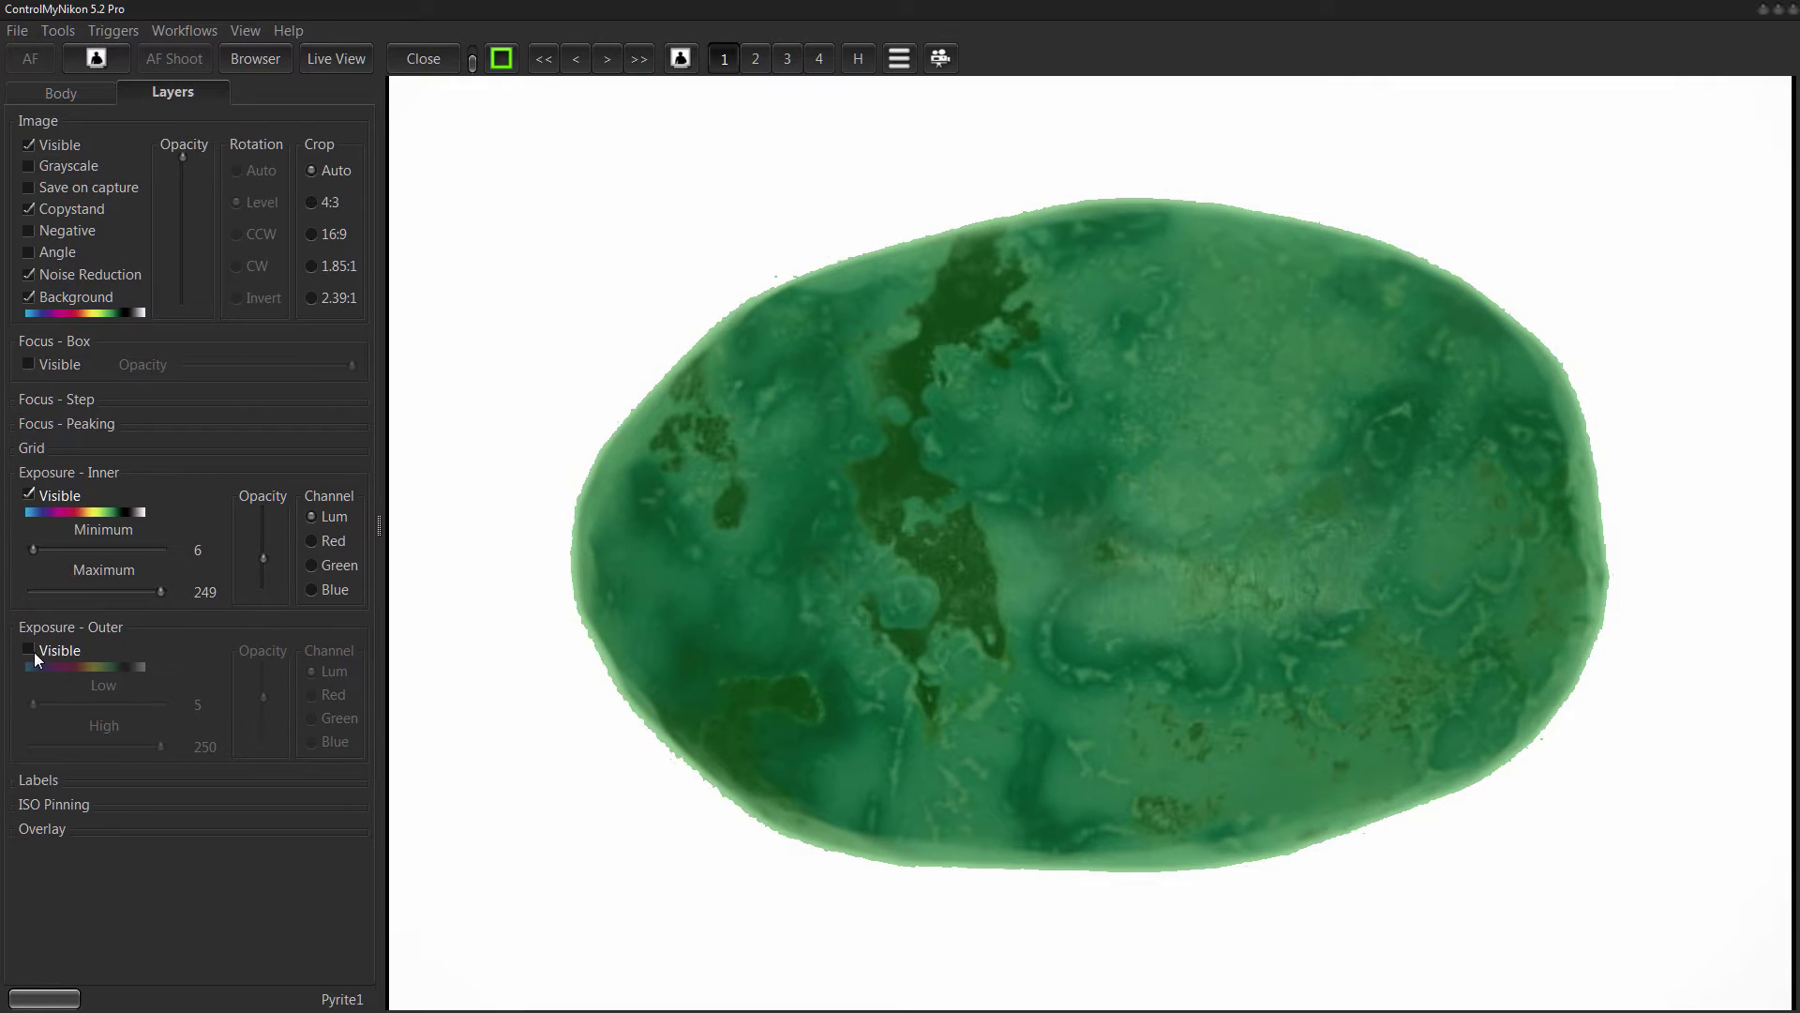
left_click(29, 650)
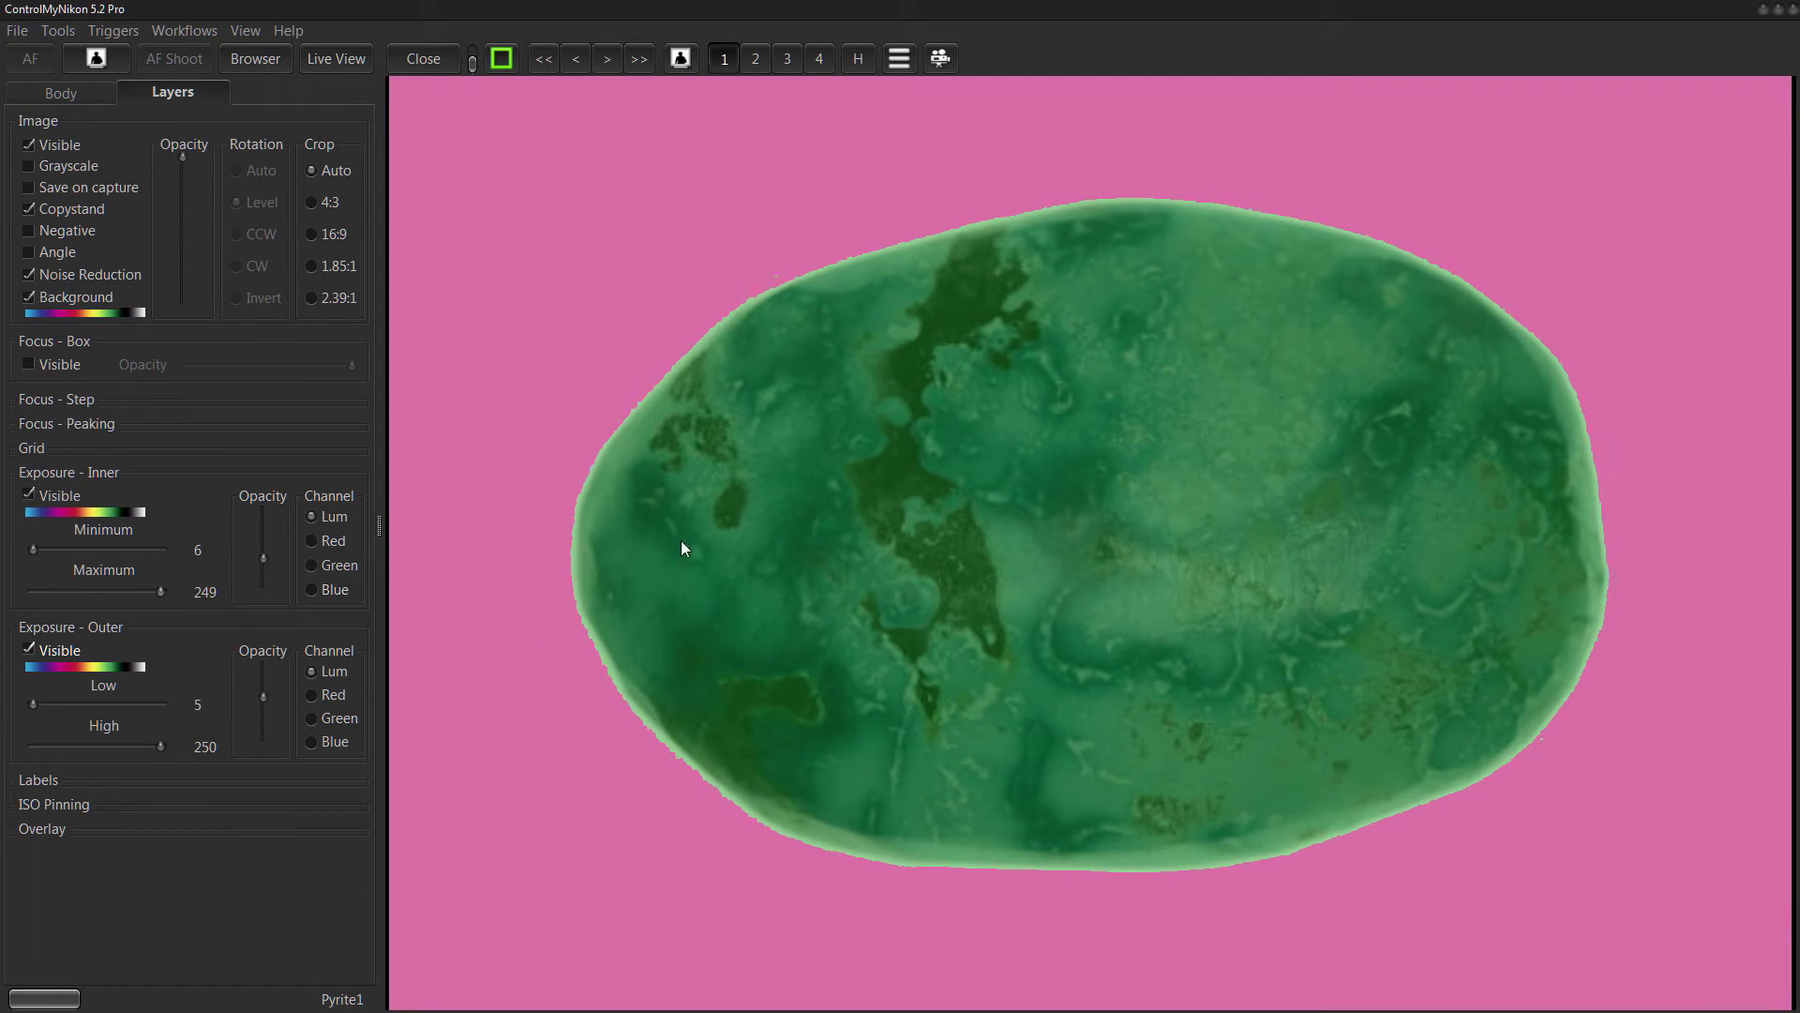
left_click_drag(79, 513, 111, 512)
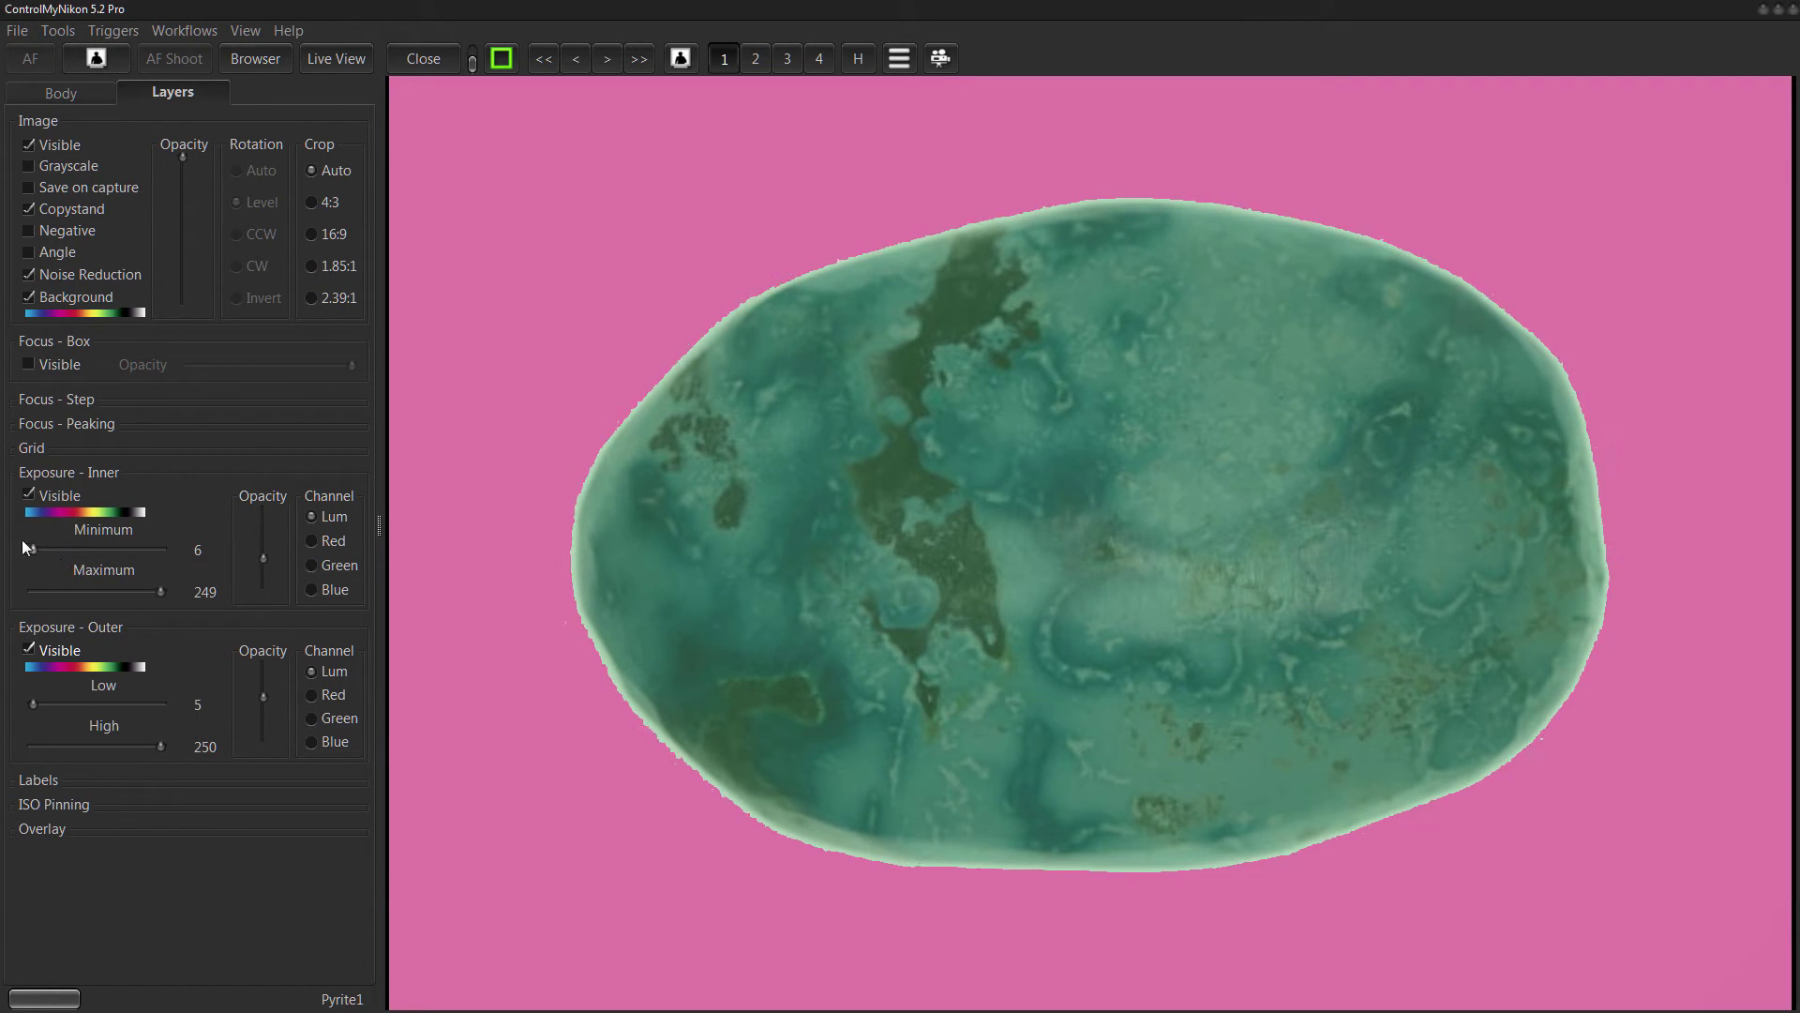
Test inner overlay Minimum and Maximum values, settle at 6 and 249, and adjust its Opacity.
left_click_drag(33, 545, 60, 550)
left_click_drag(161, 593, 135, 595)
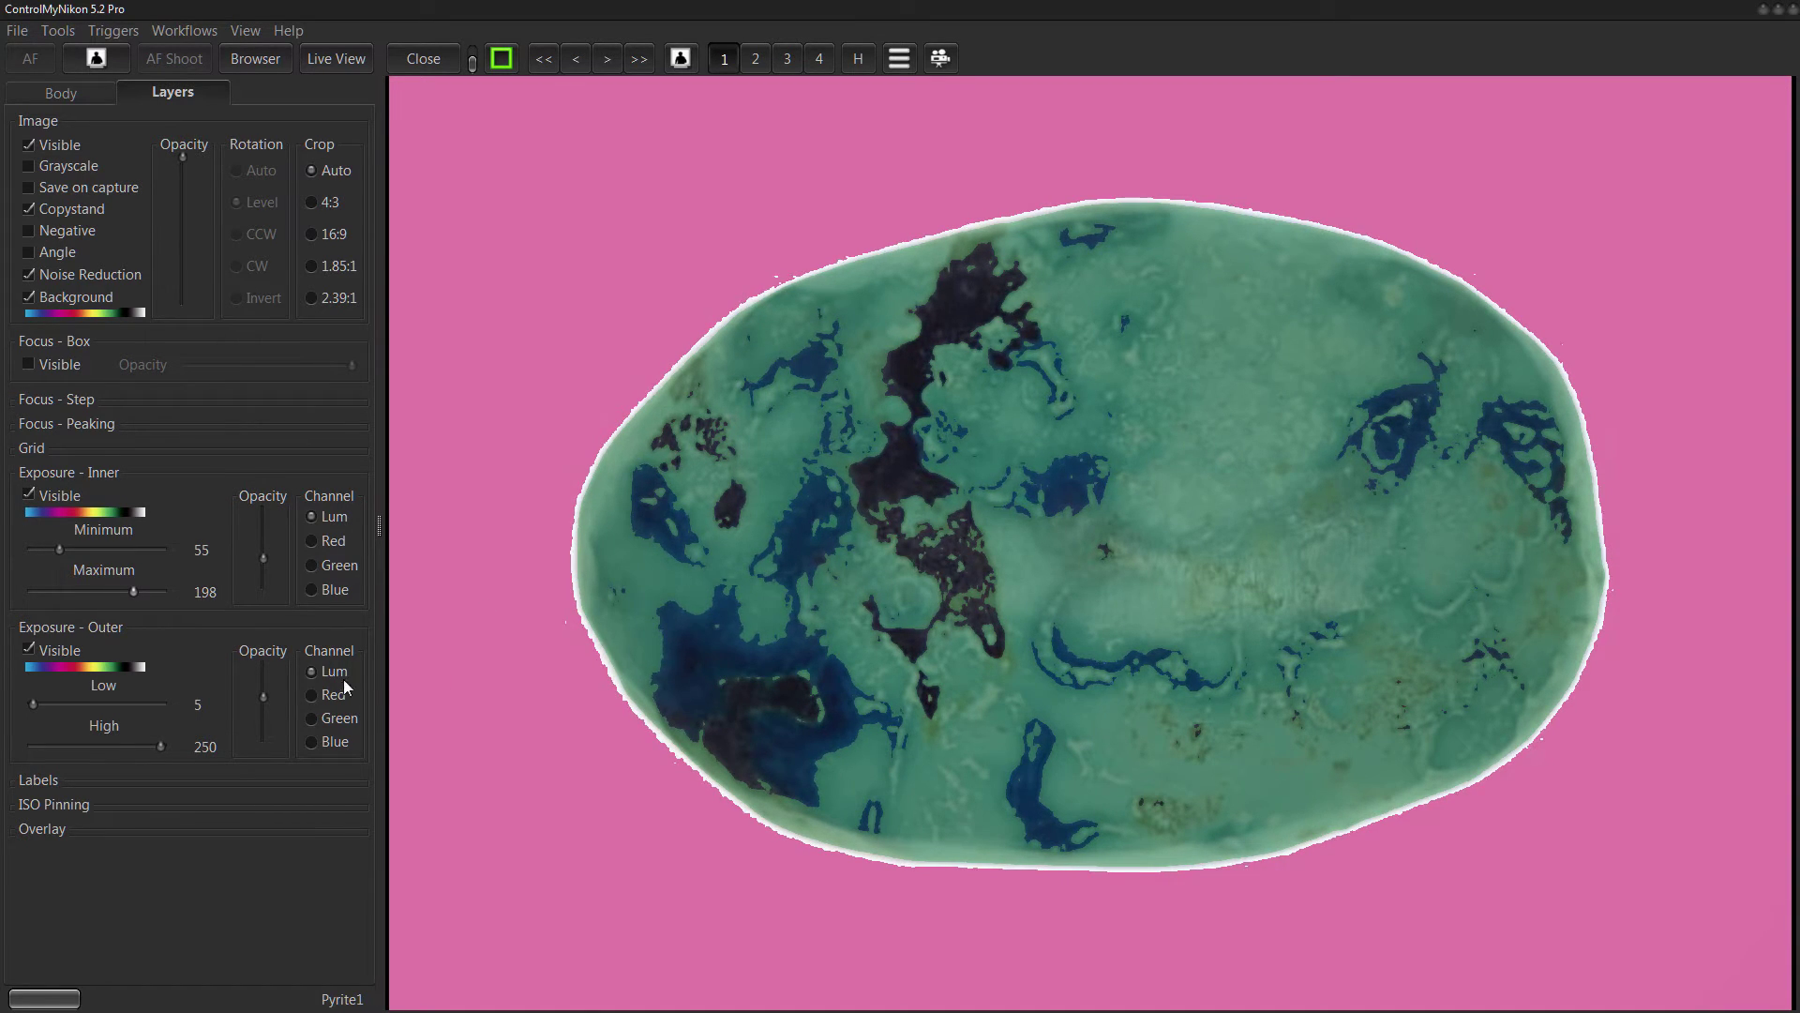
left_click_drag(59, 549, 35, 556)
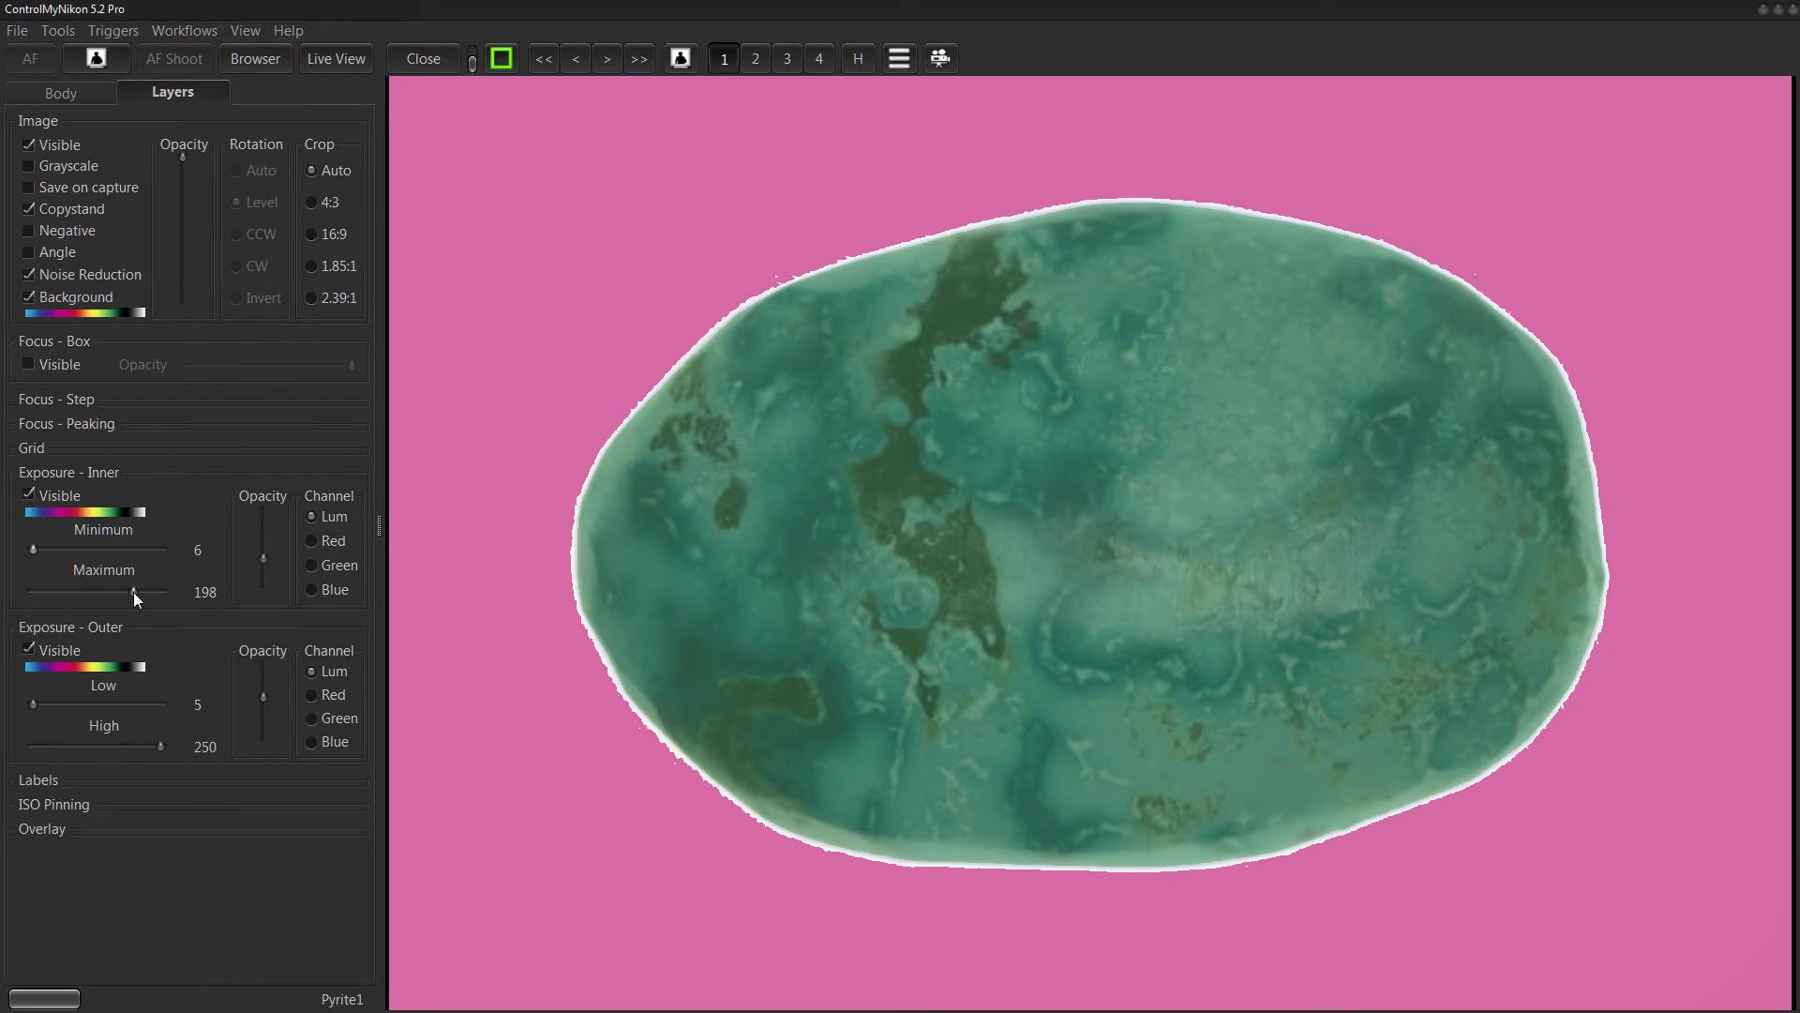
left_click_drag(133, 593, 161, 602)
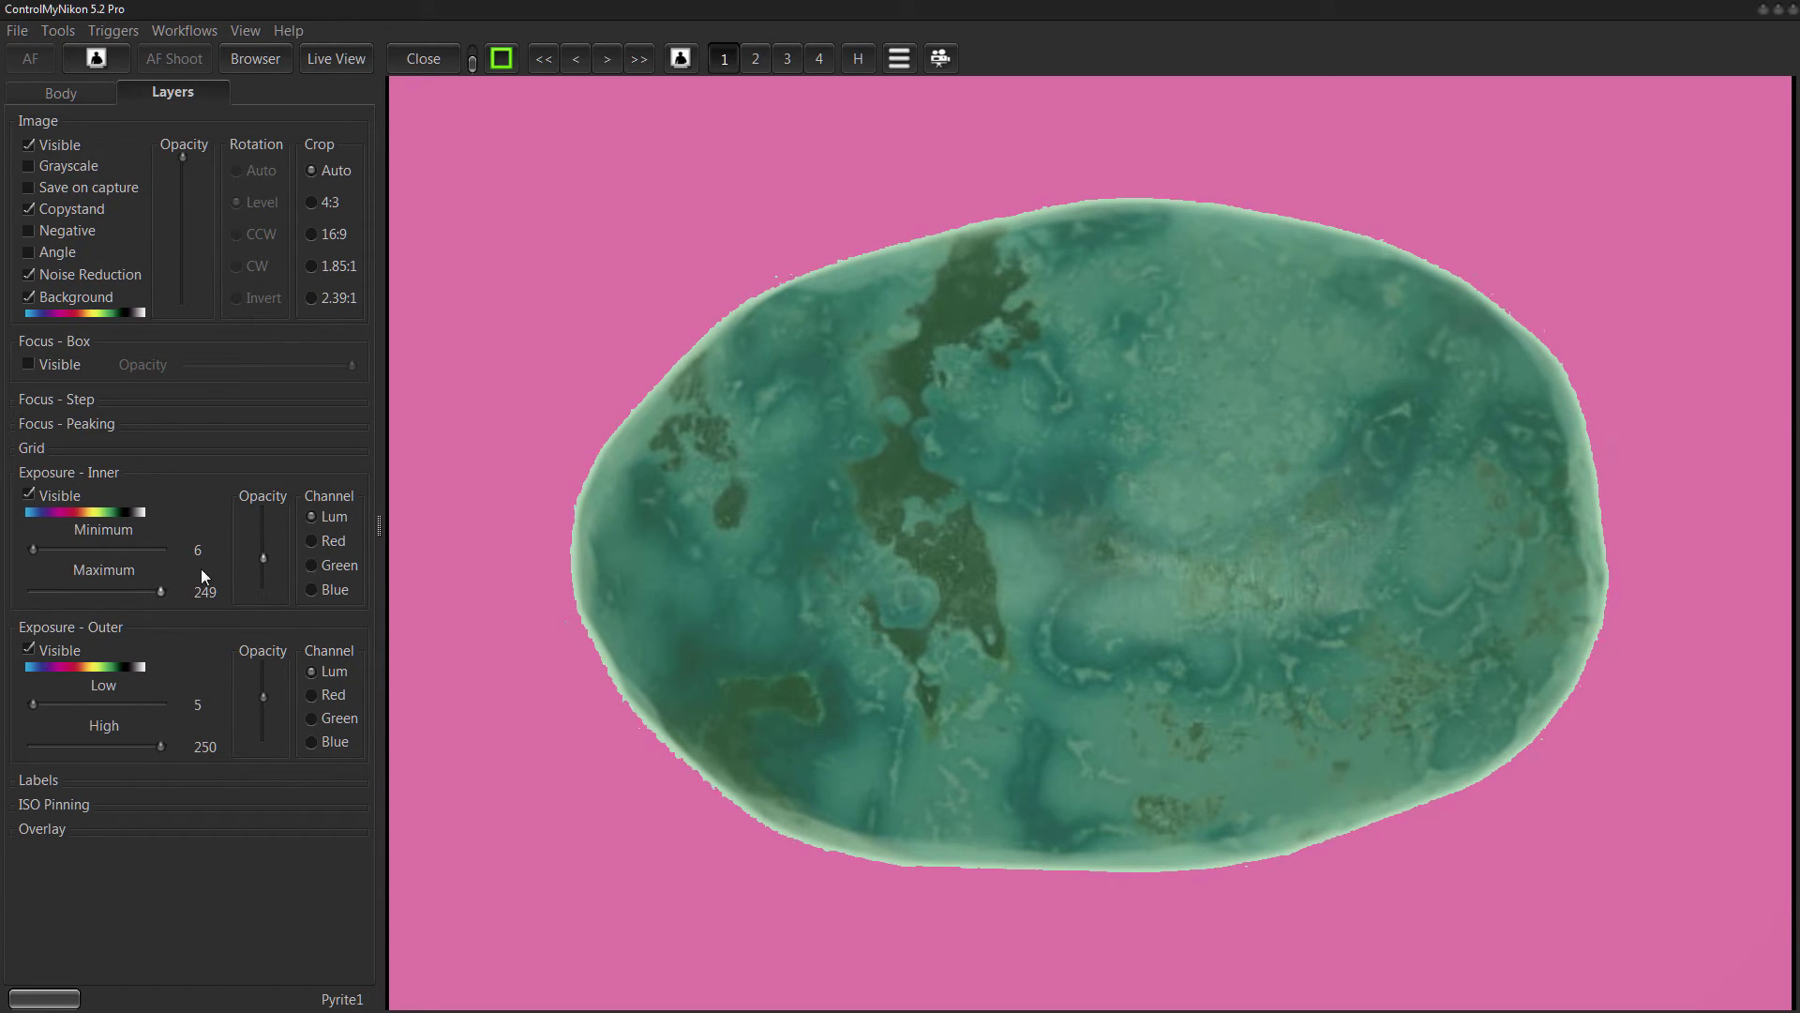
mouse_move(266, 551)
left_mouse_down()
mouse_move(268, 521)
mouse_move(269, 570)
mouse_move(268, 540)
left_mouse_up()
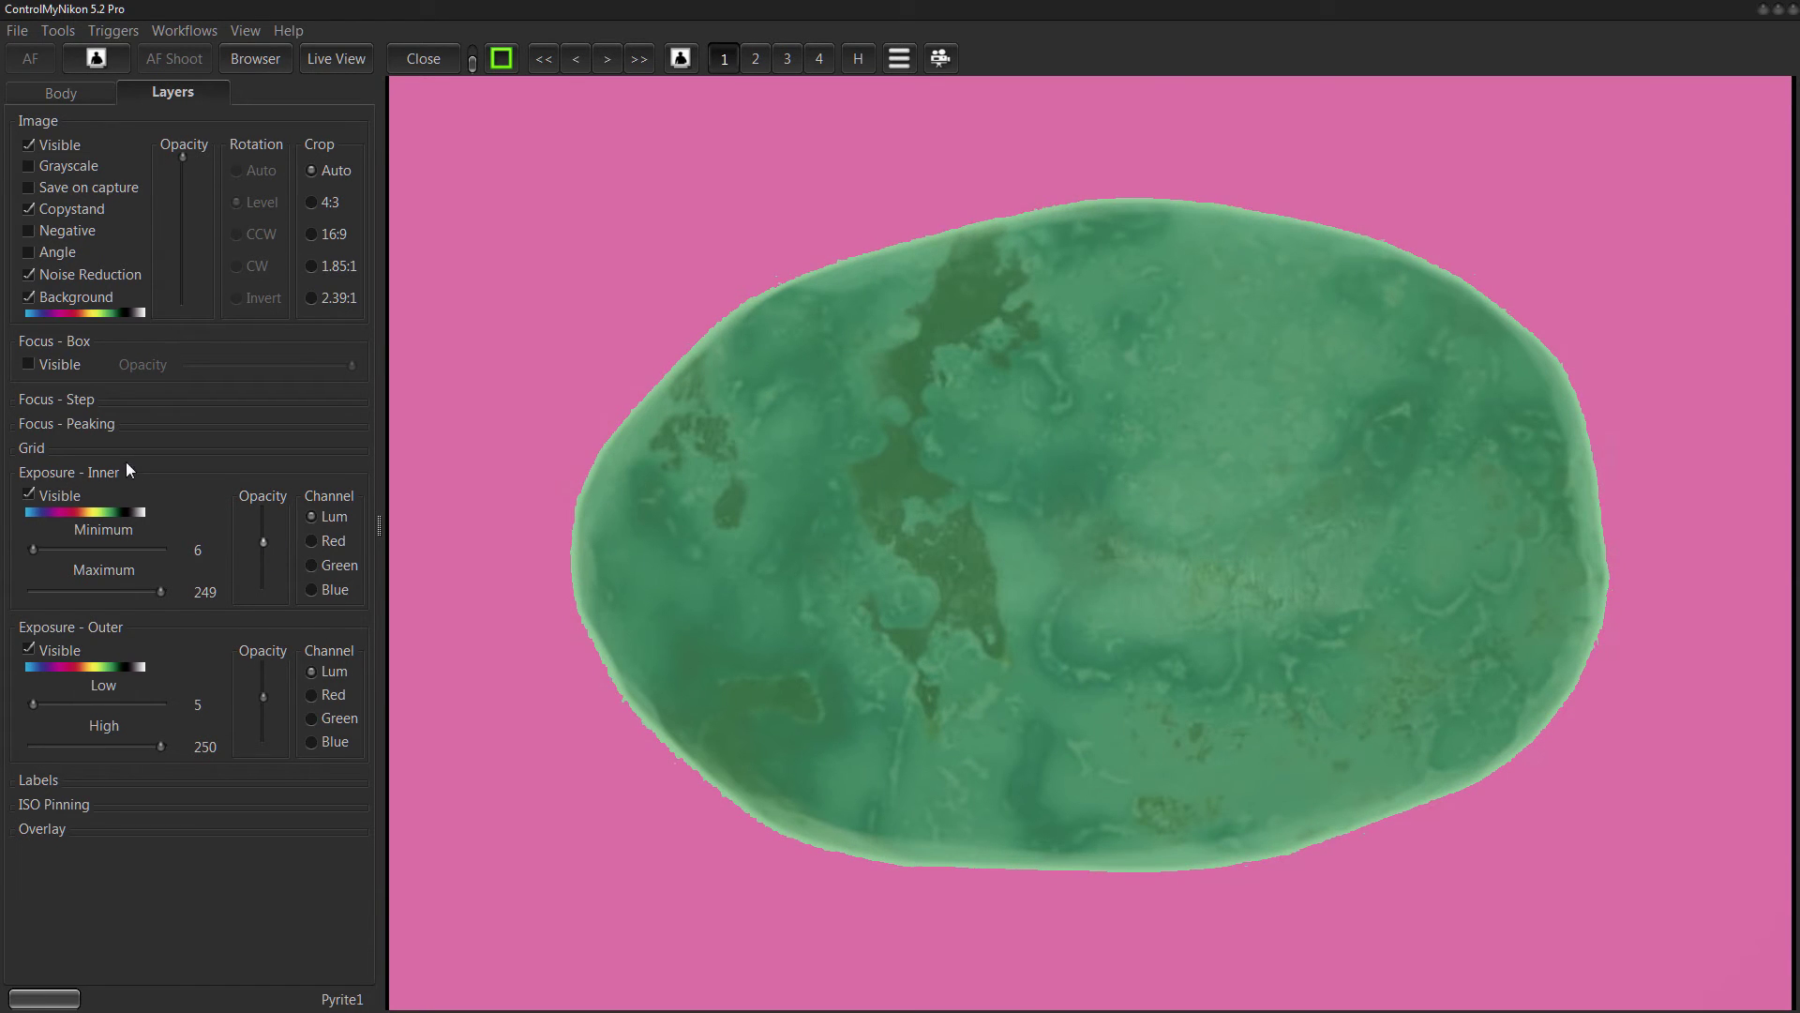
left_click(29, 145)
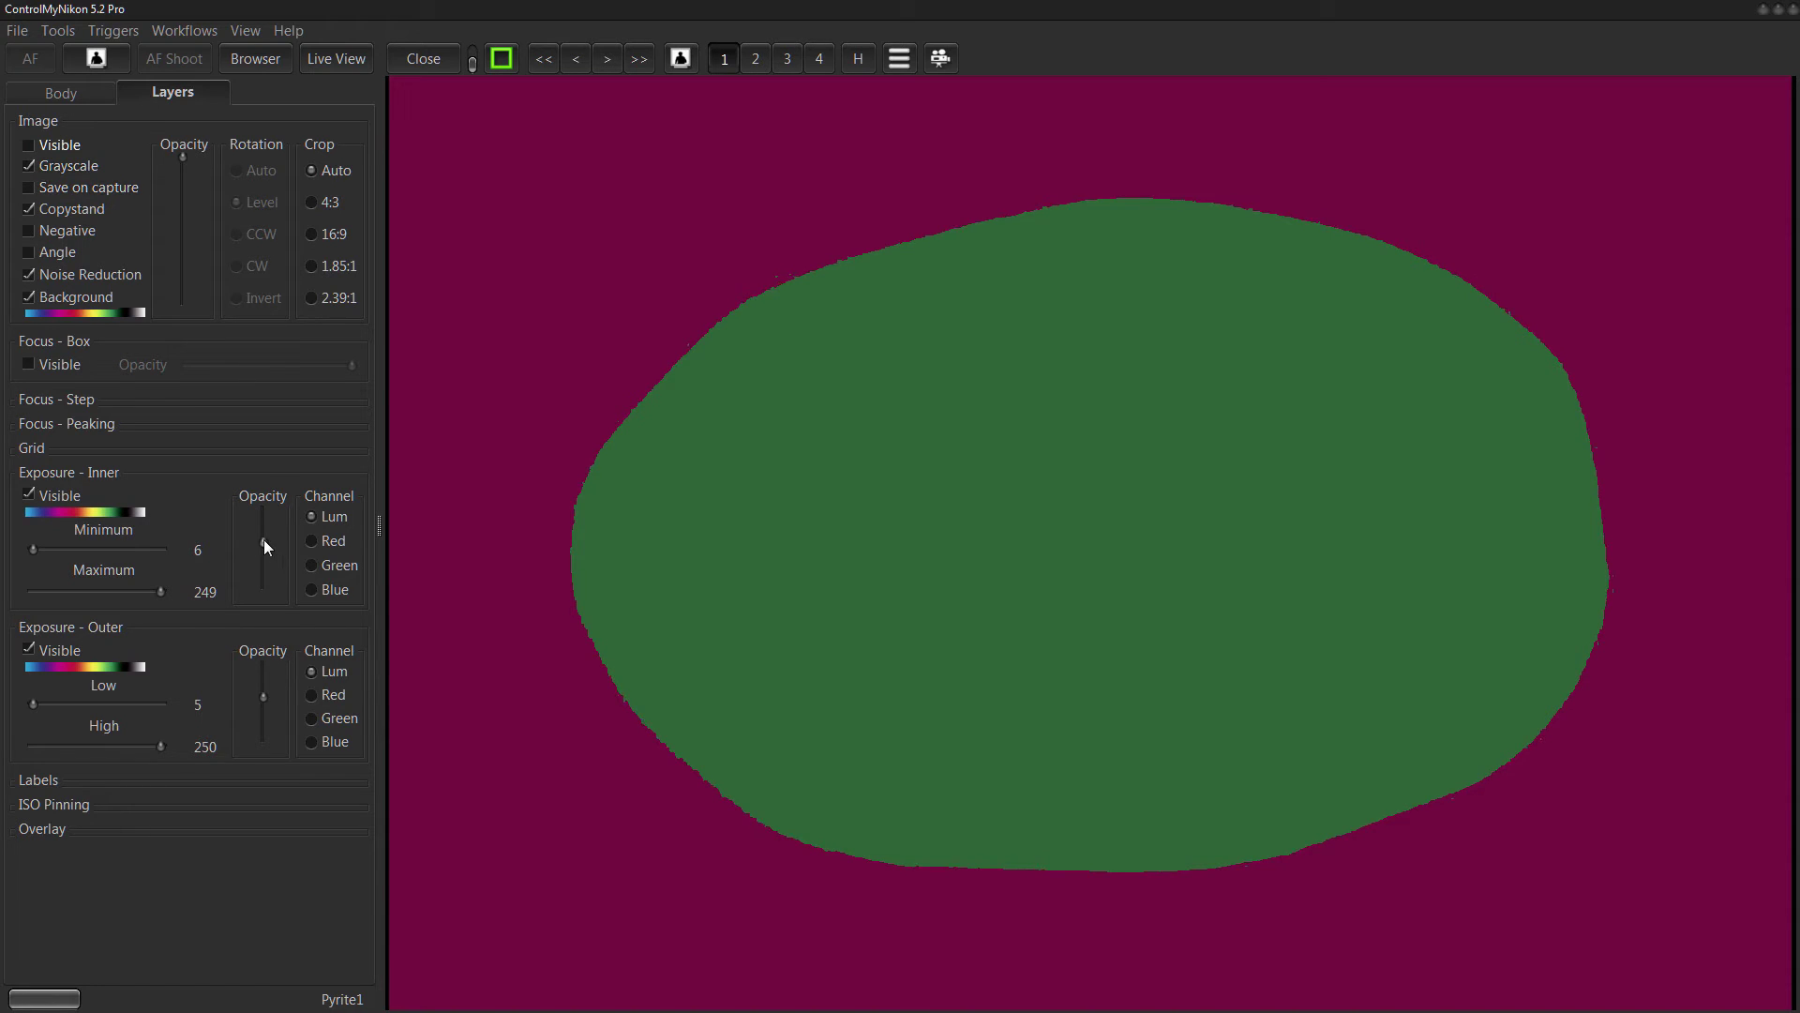
left_click_drag(266, 545, 266, 540)
left_click(44, 148)
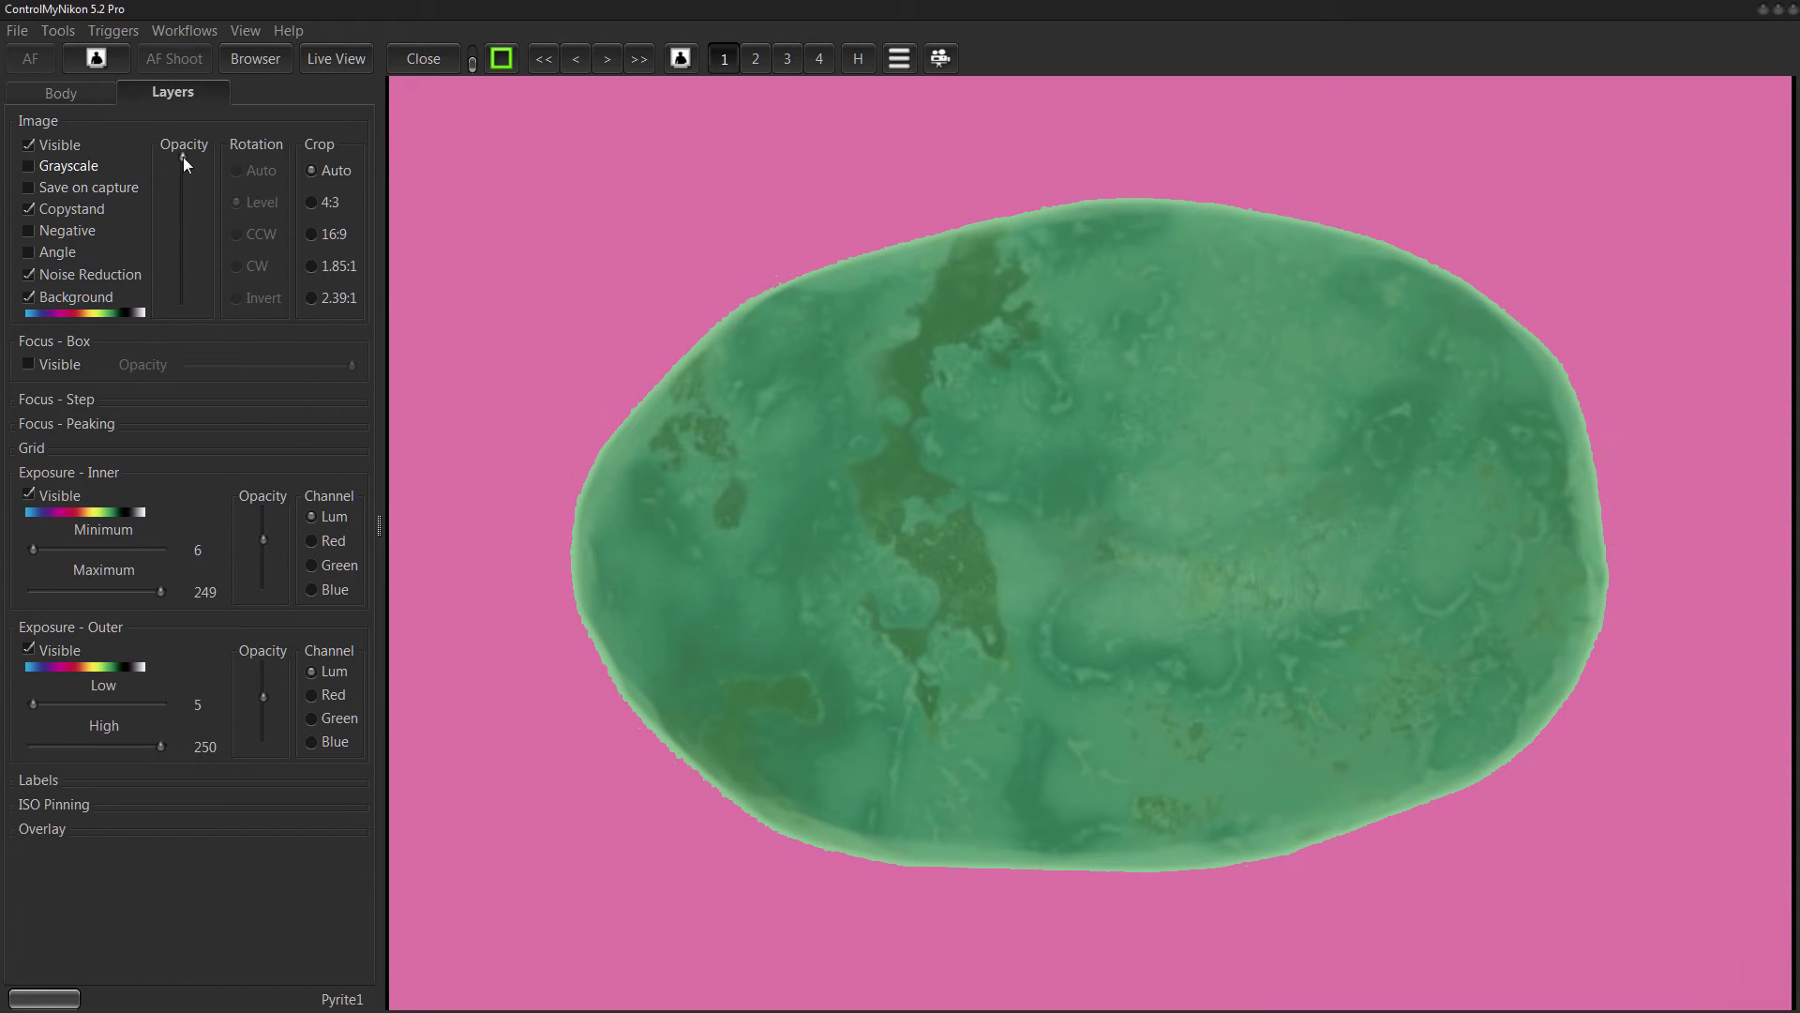
mouse_move(184, 156)
left_mouse_down()
mouse_move(189, 300)
mouse_move(178, 128)
left_mouse_up()
Hide both inner and outer exposure overlays and capture 00050.jpg of the stone.
left_click(29, 495)
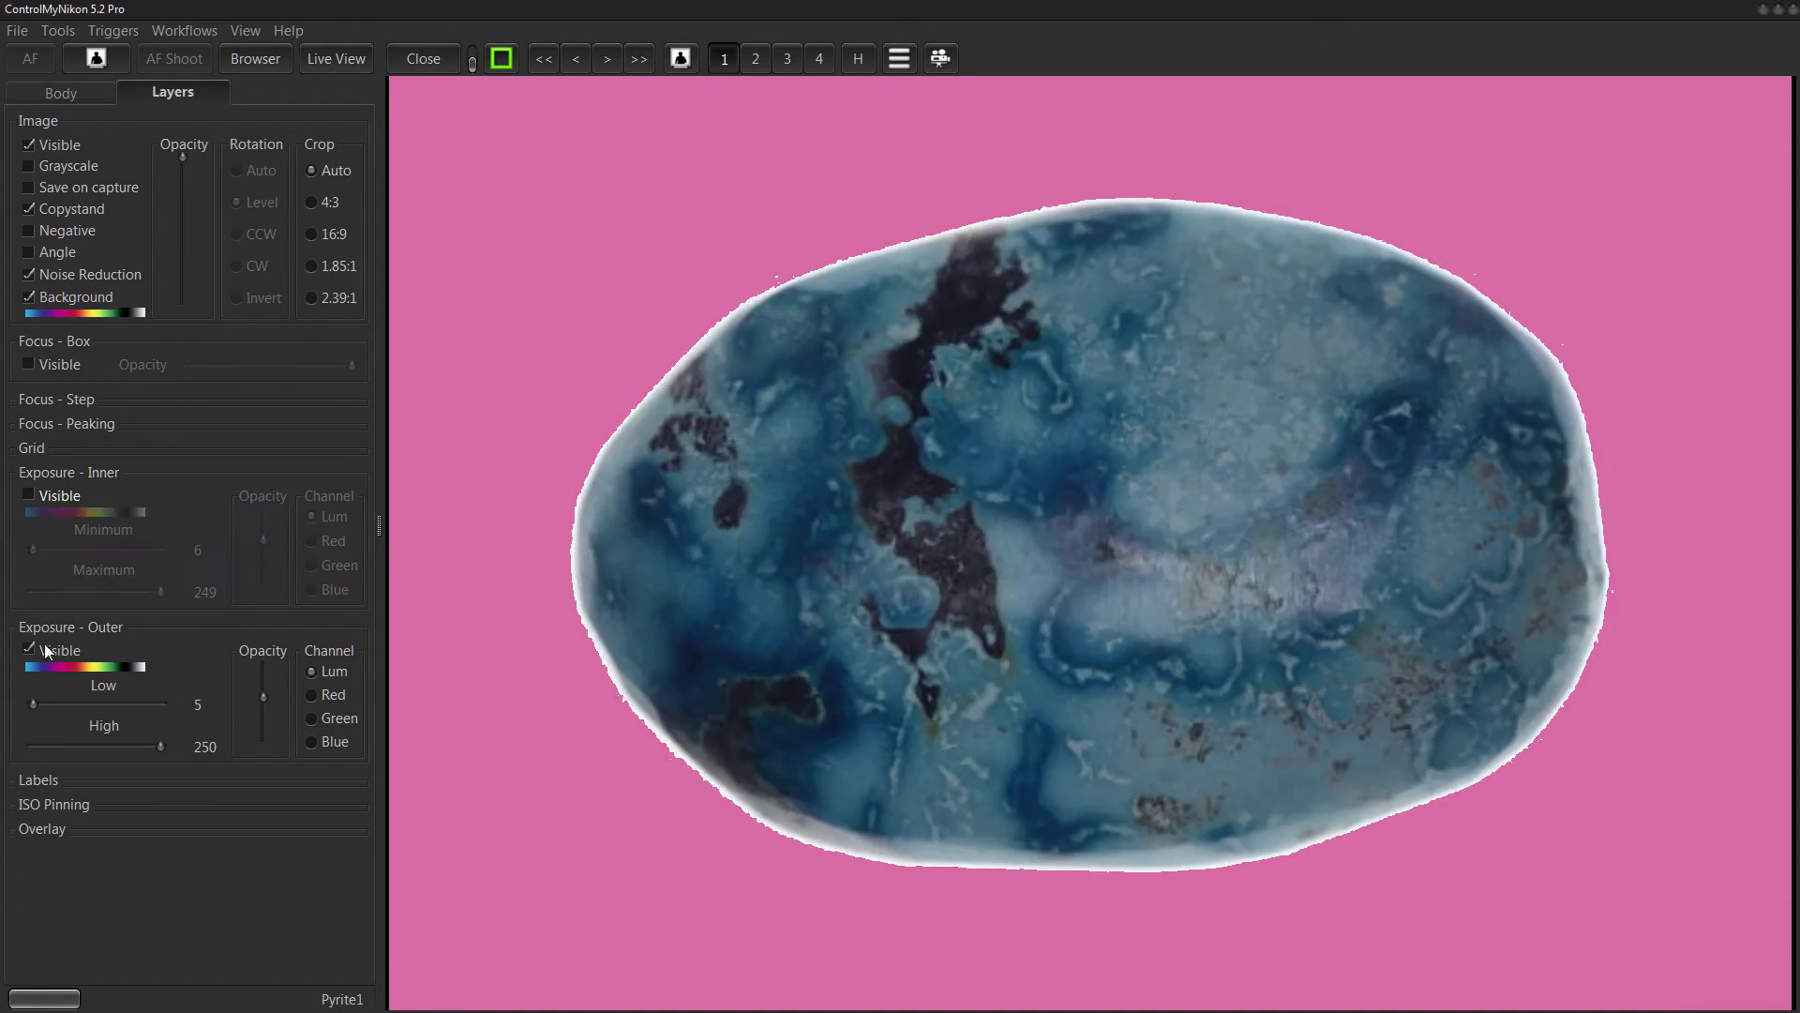
left_click(29, 649)
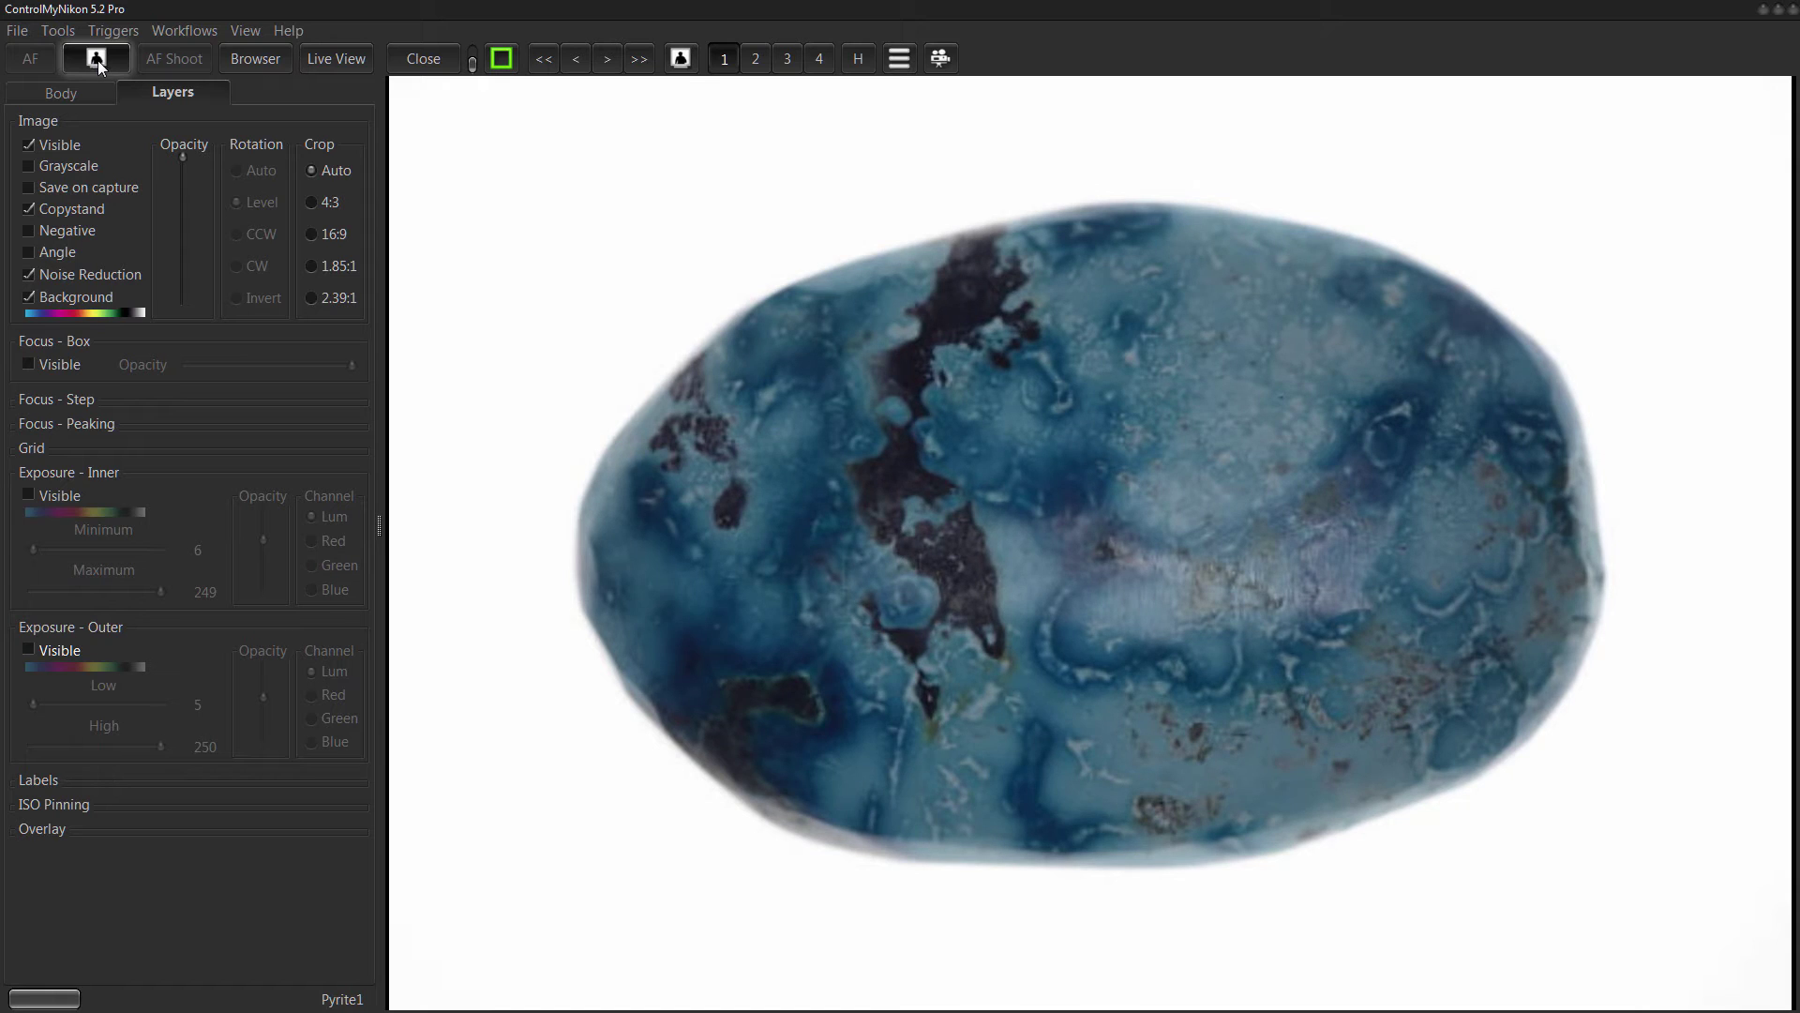
left_click(681, 58)
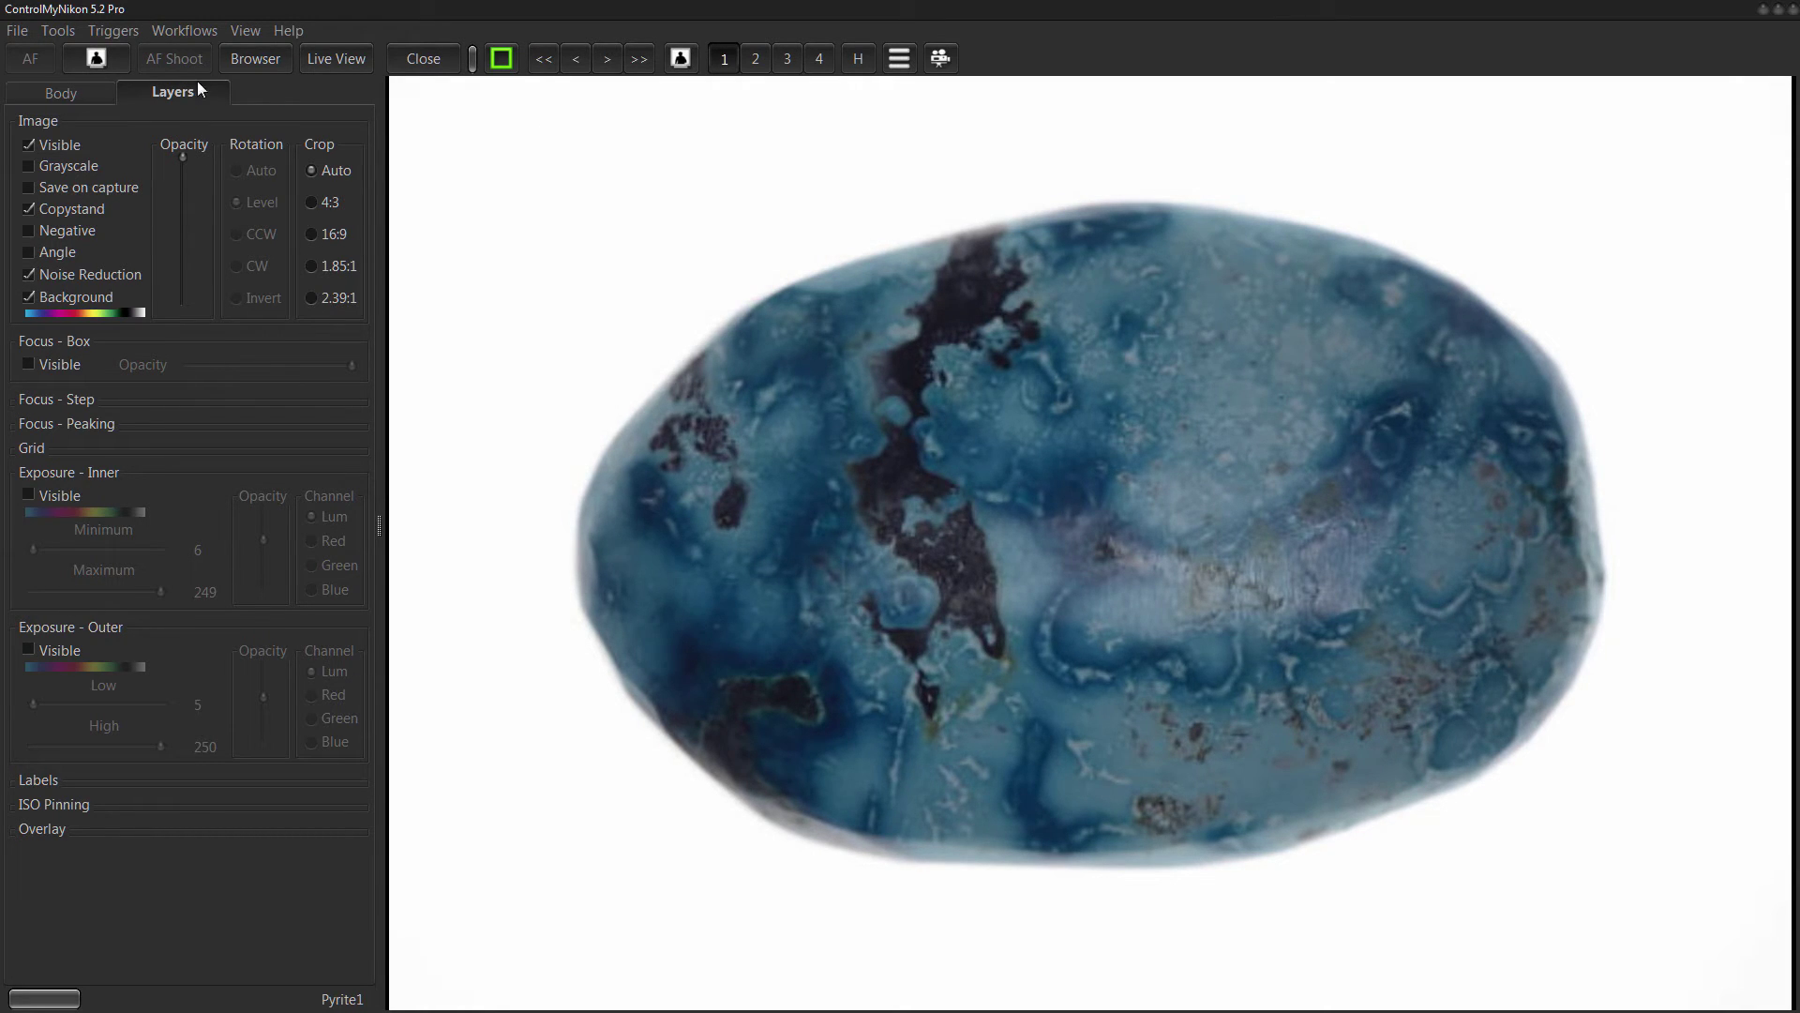
Briefly open the browser, then toggle both exposure overlays on and off in Live View.
left_click(257, 59)
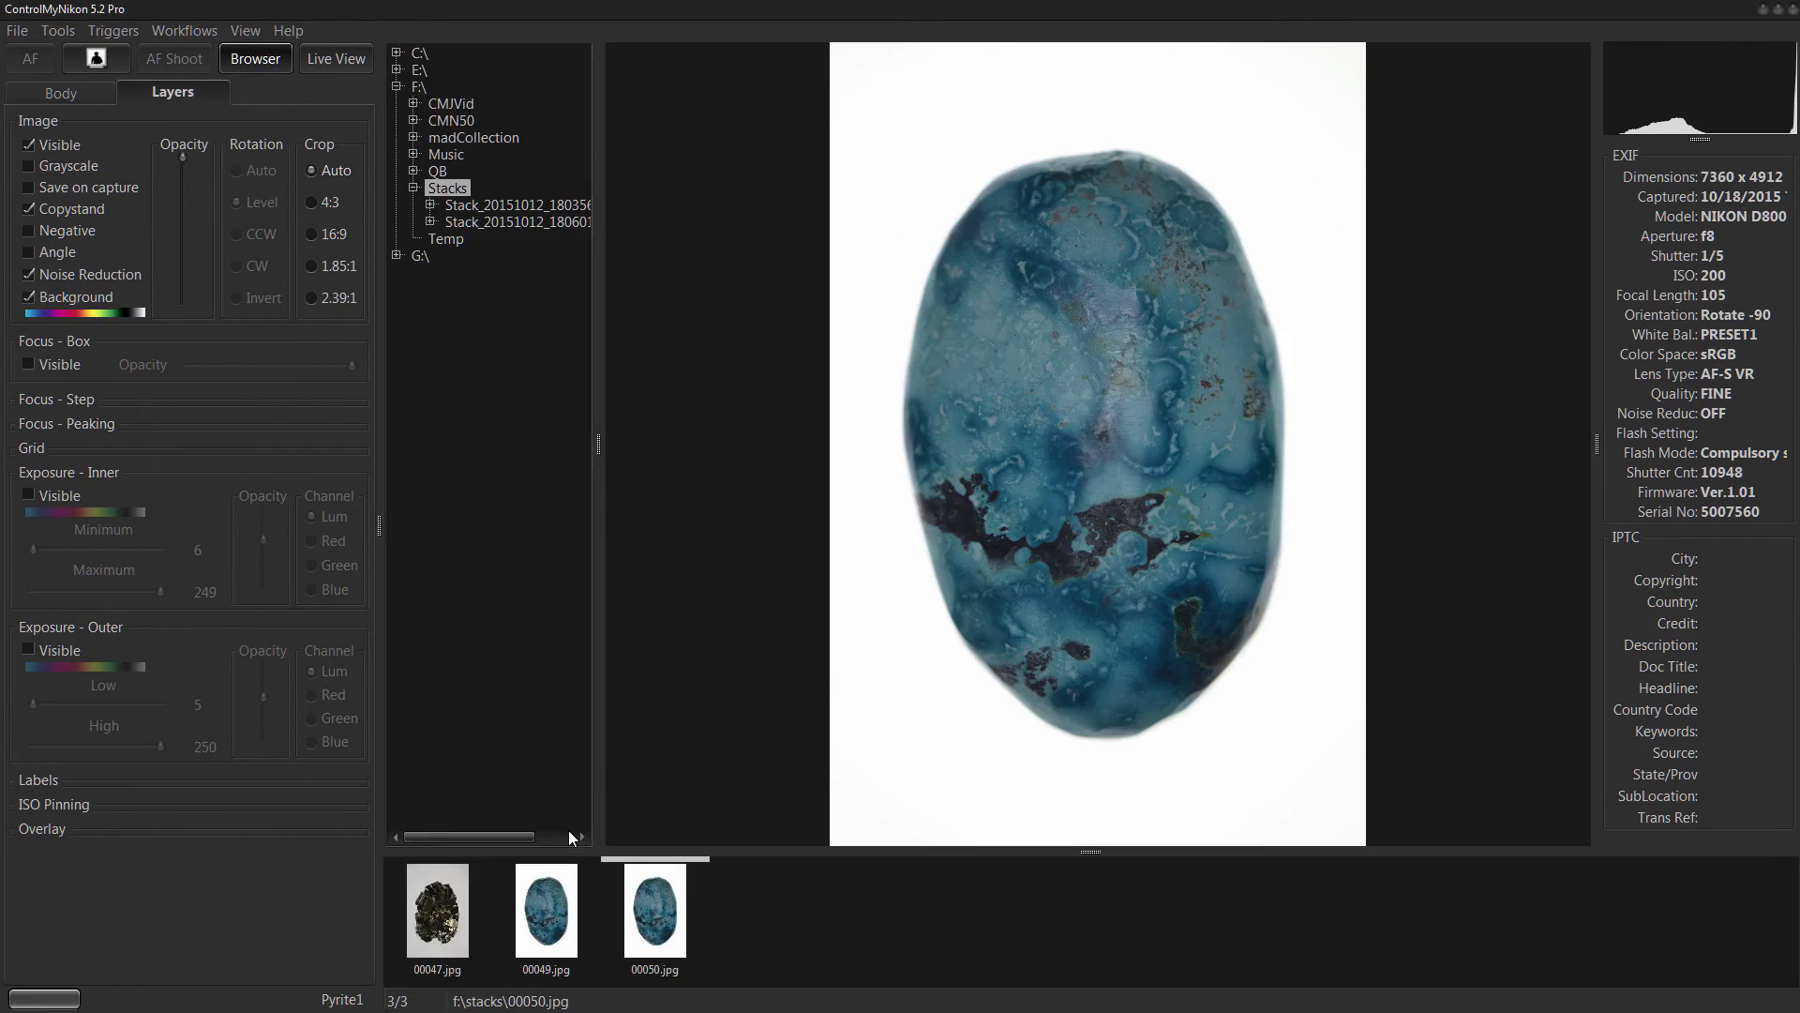
left_click(329, 58)
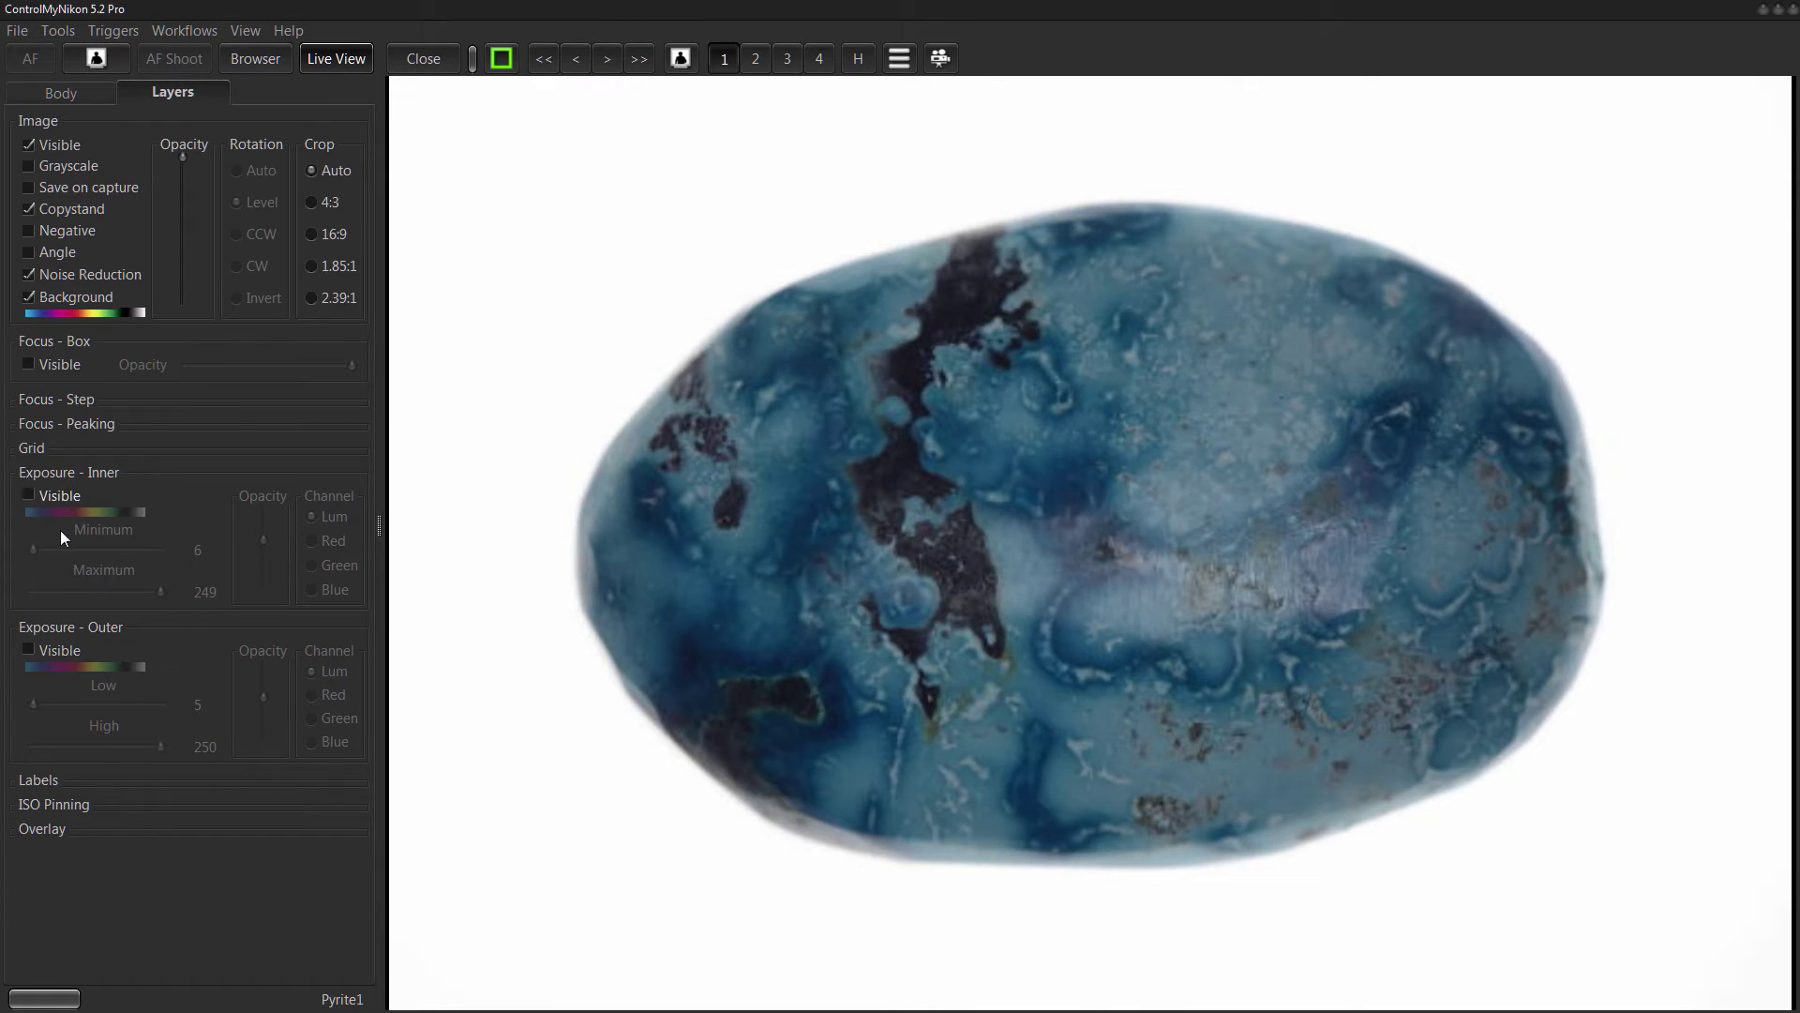
left_click(41, 499)
left_click(53, 647)
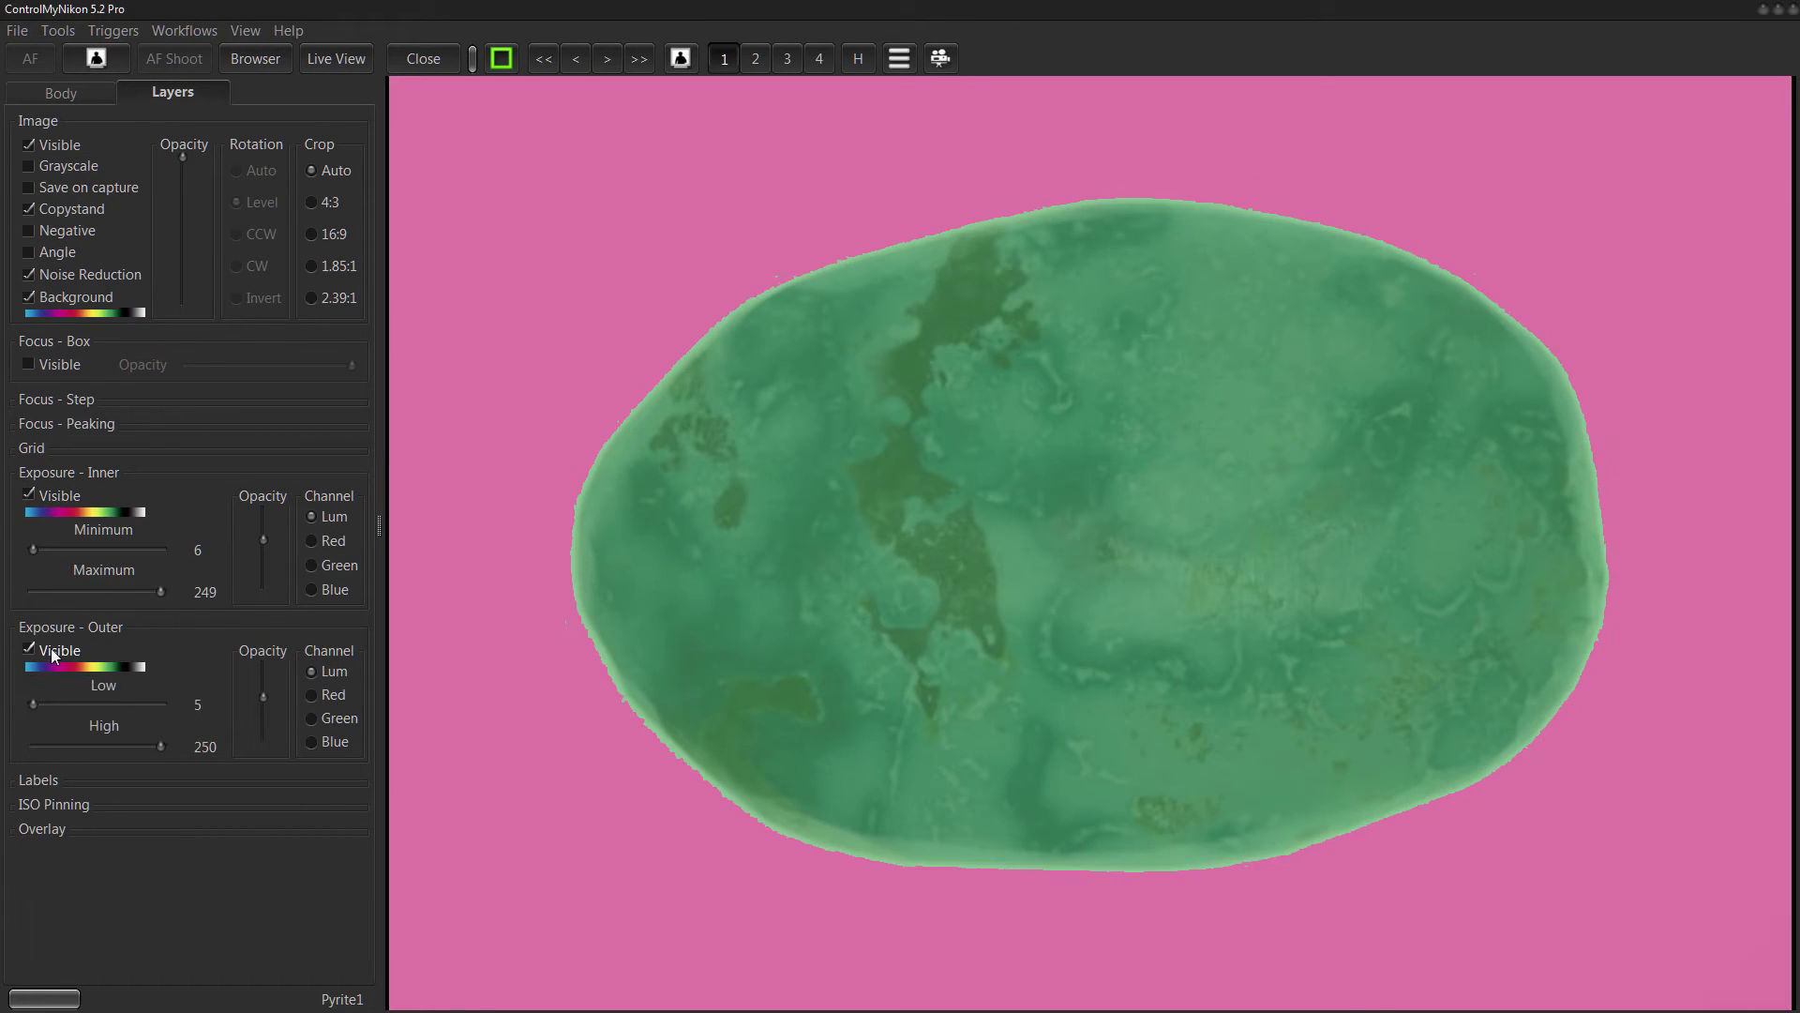
left_click(51, 649)
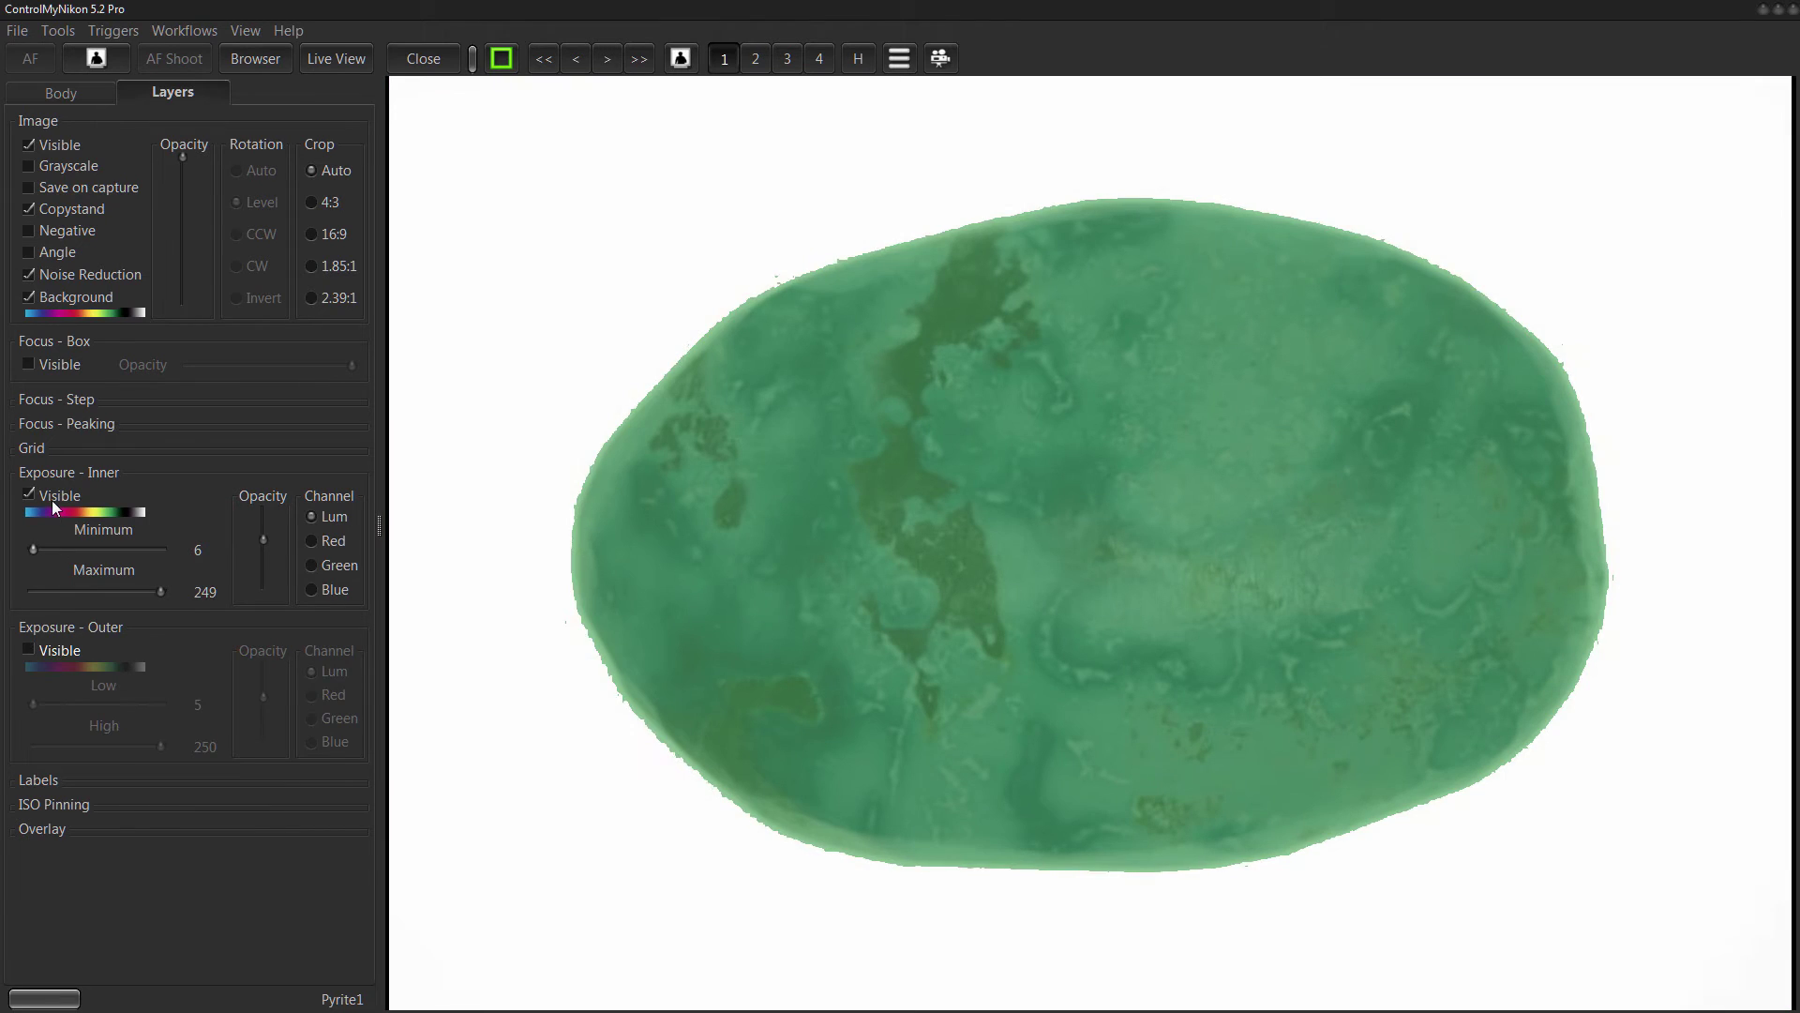
left_click(50, 497)
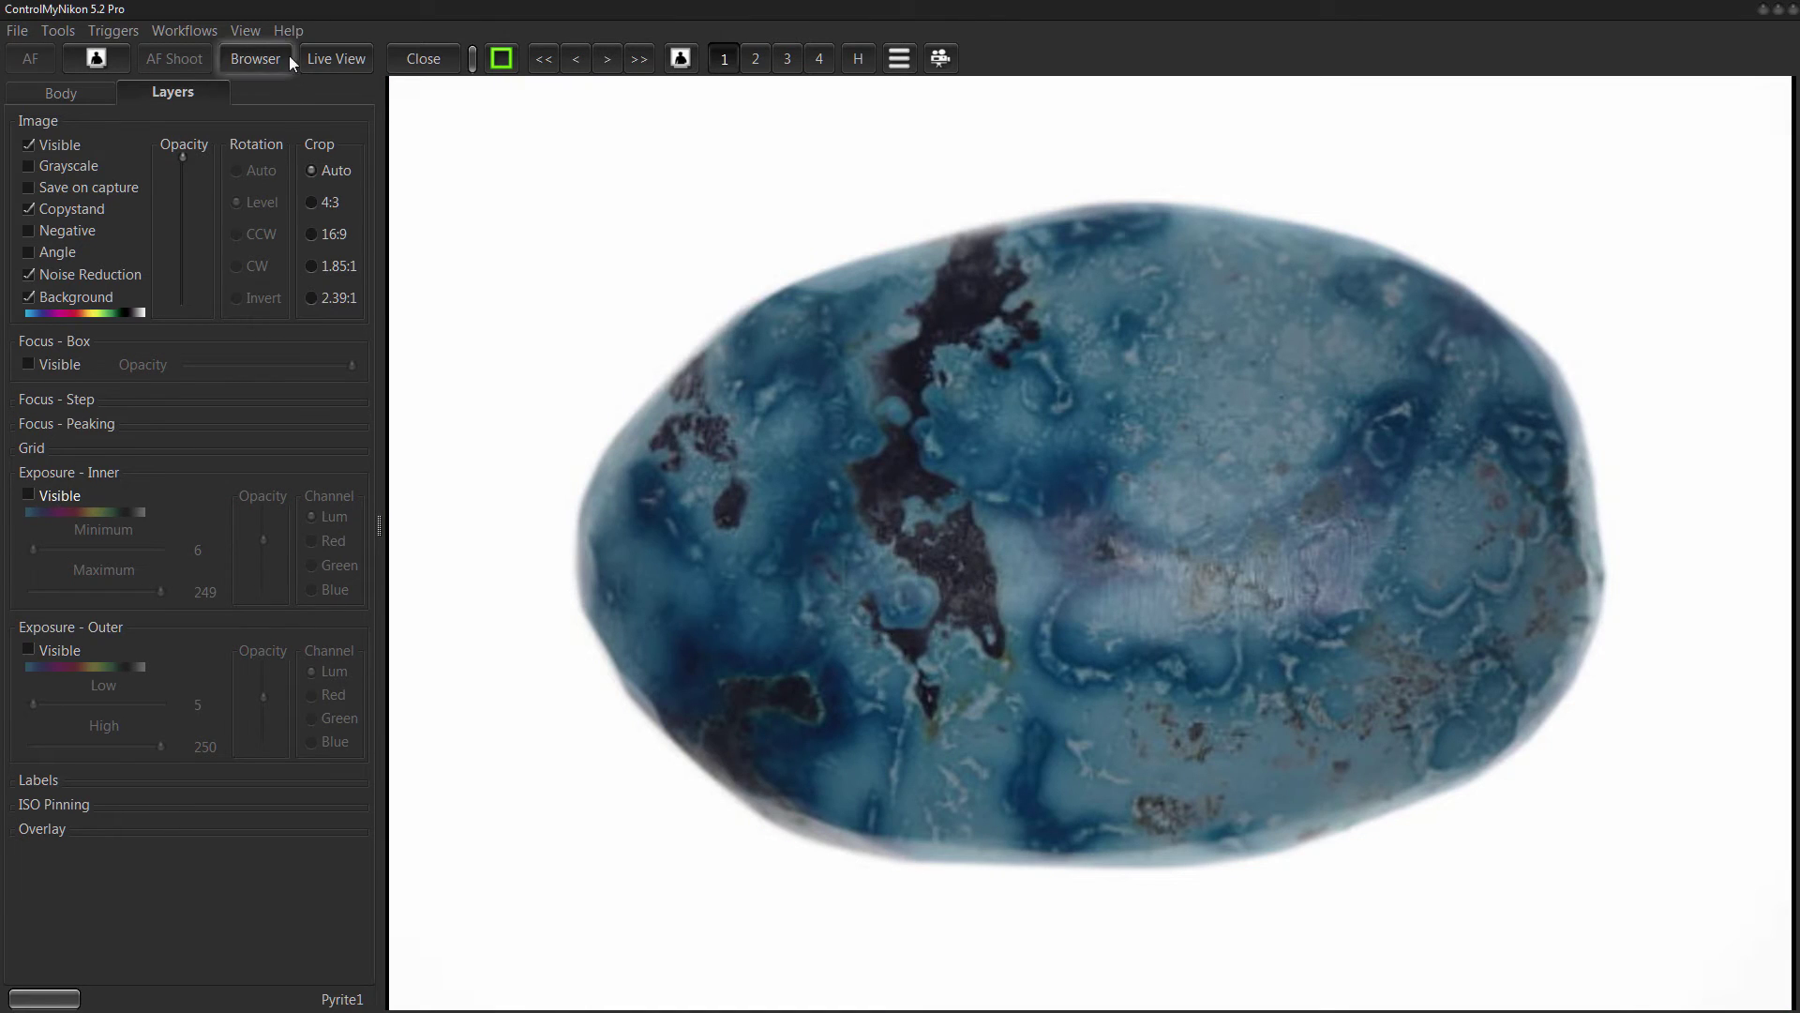
Return to the browser showing 00050.jpg with its histogram and EXIF details (f8, 1/5 s, ISO 200).
left_click(259, 58)
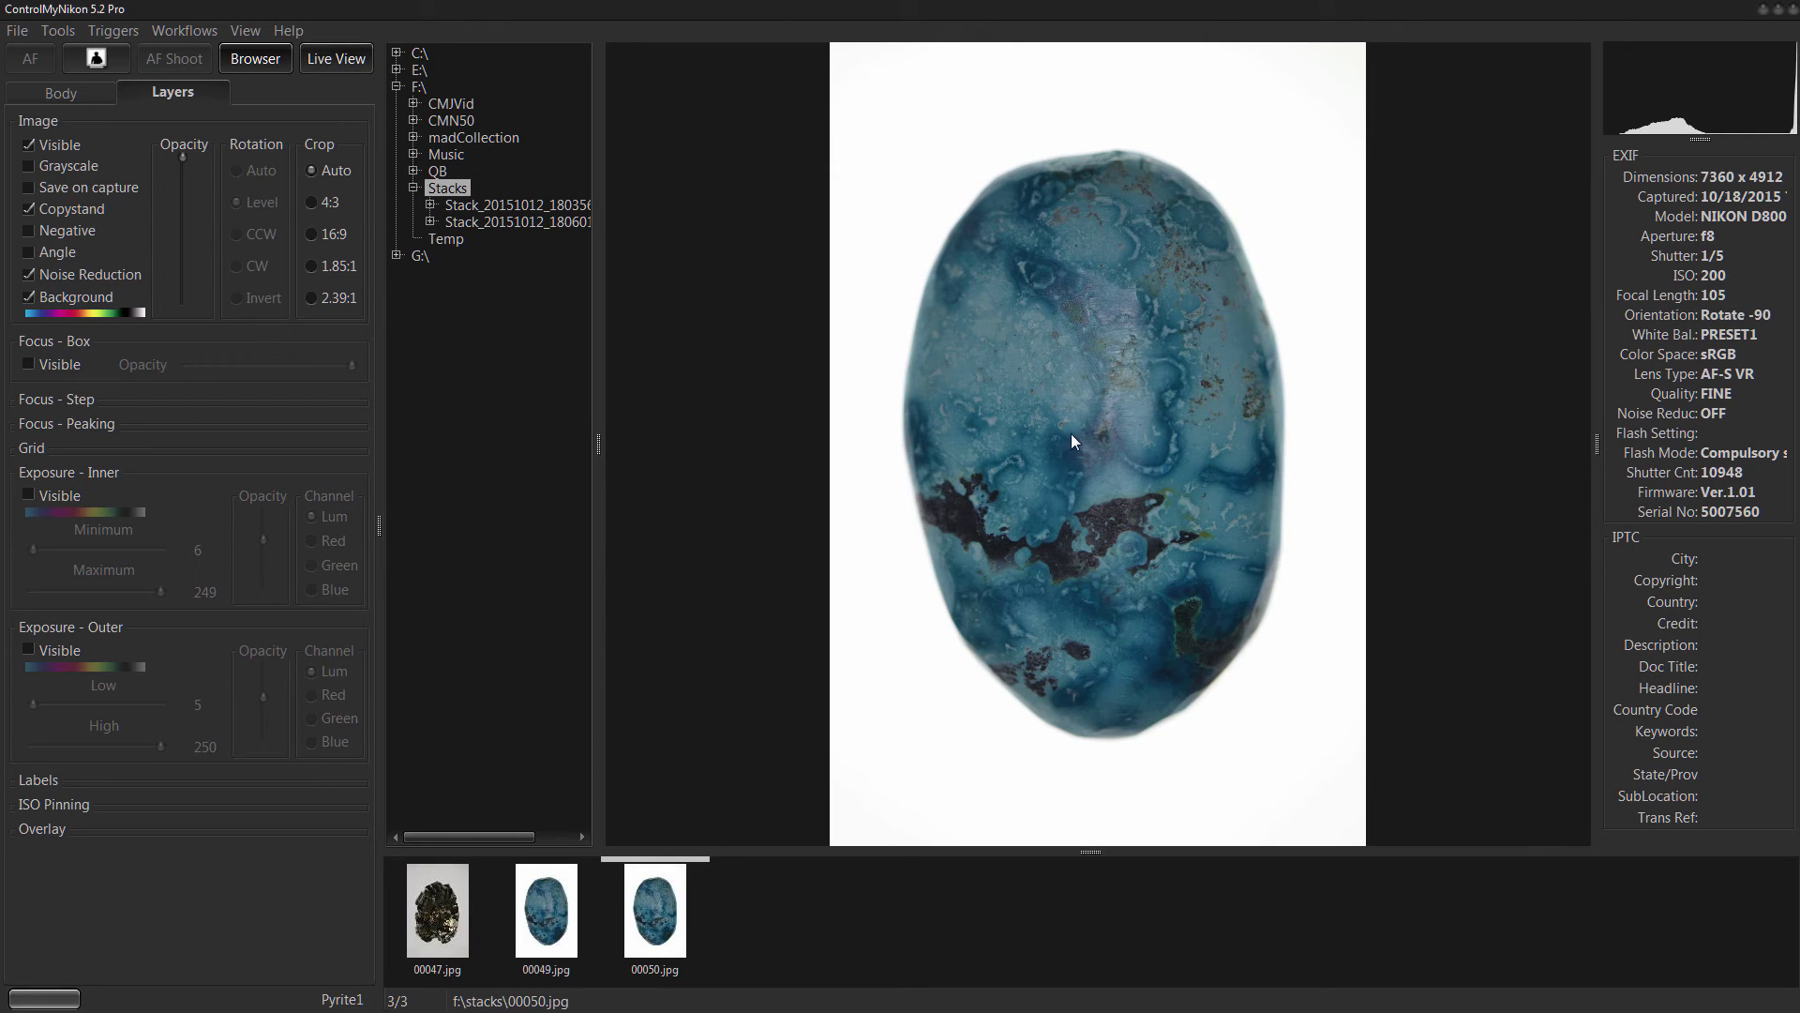
left_click(363, 66)
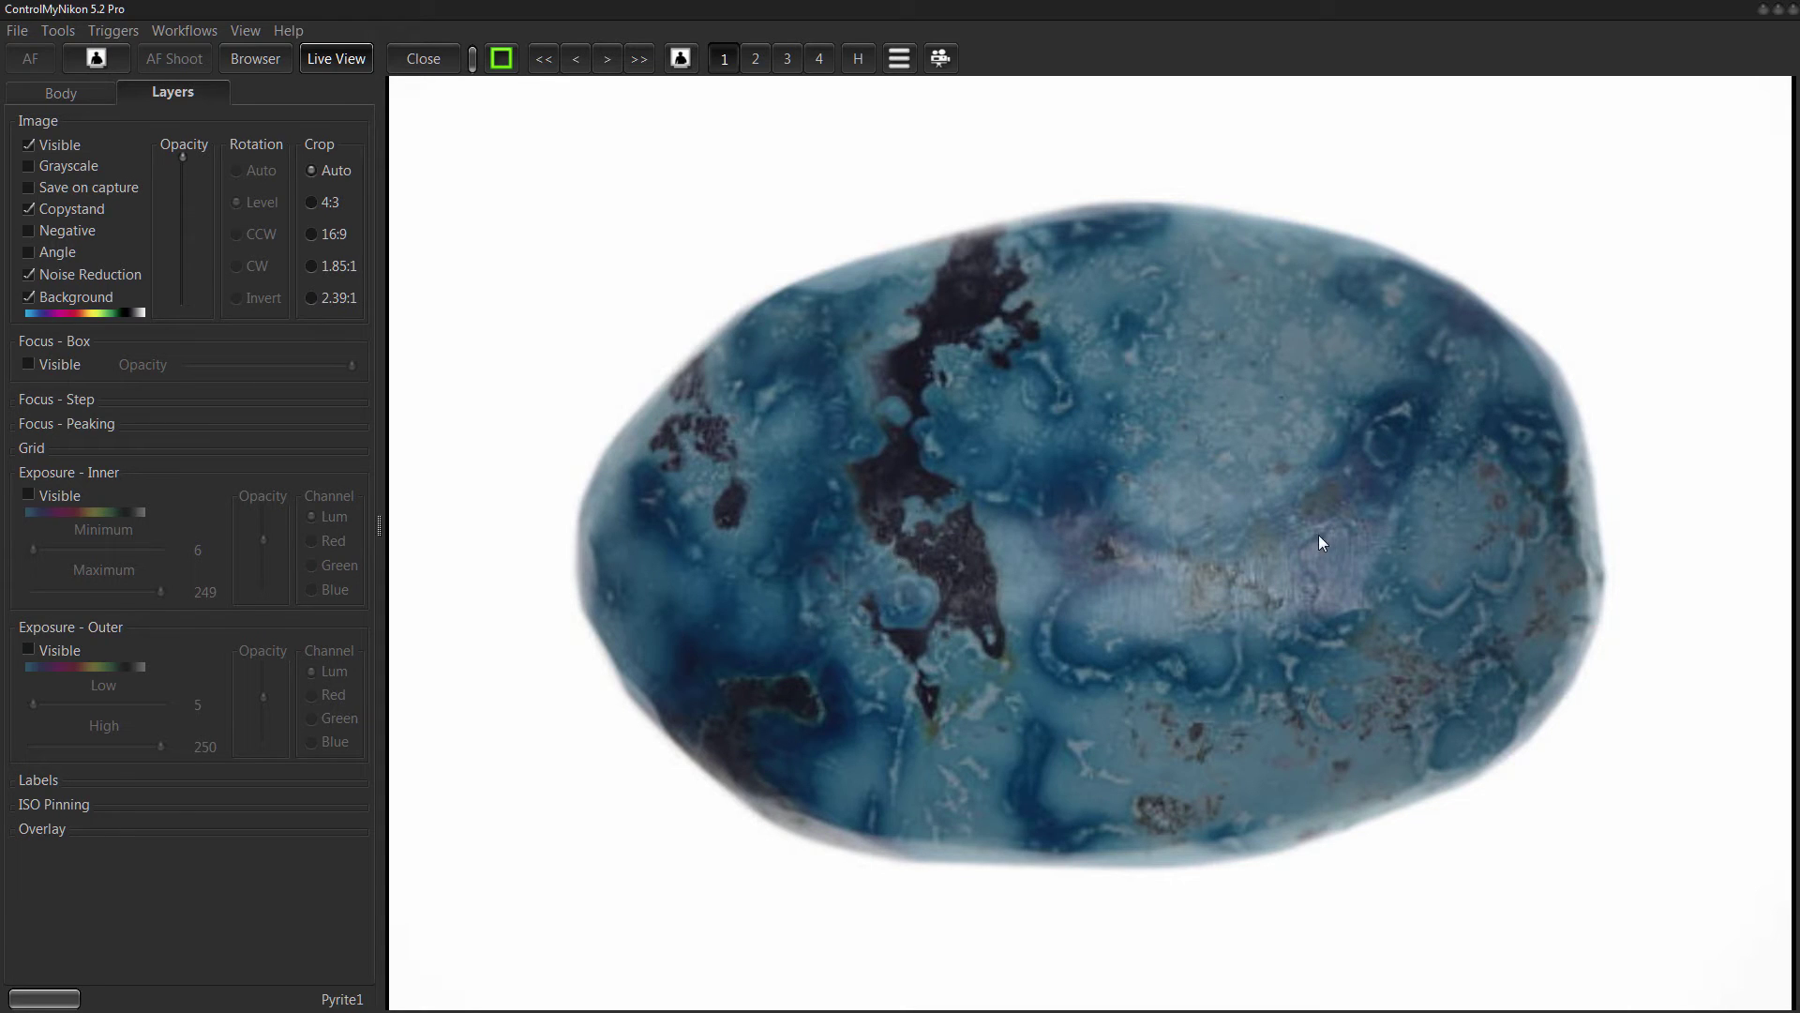
left_click(253, 60)
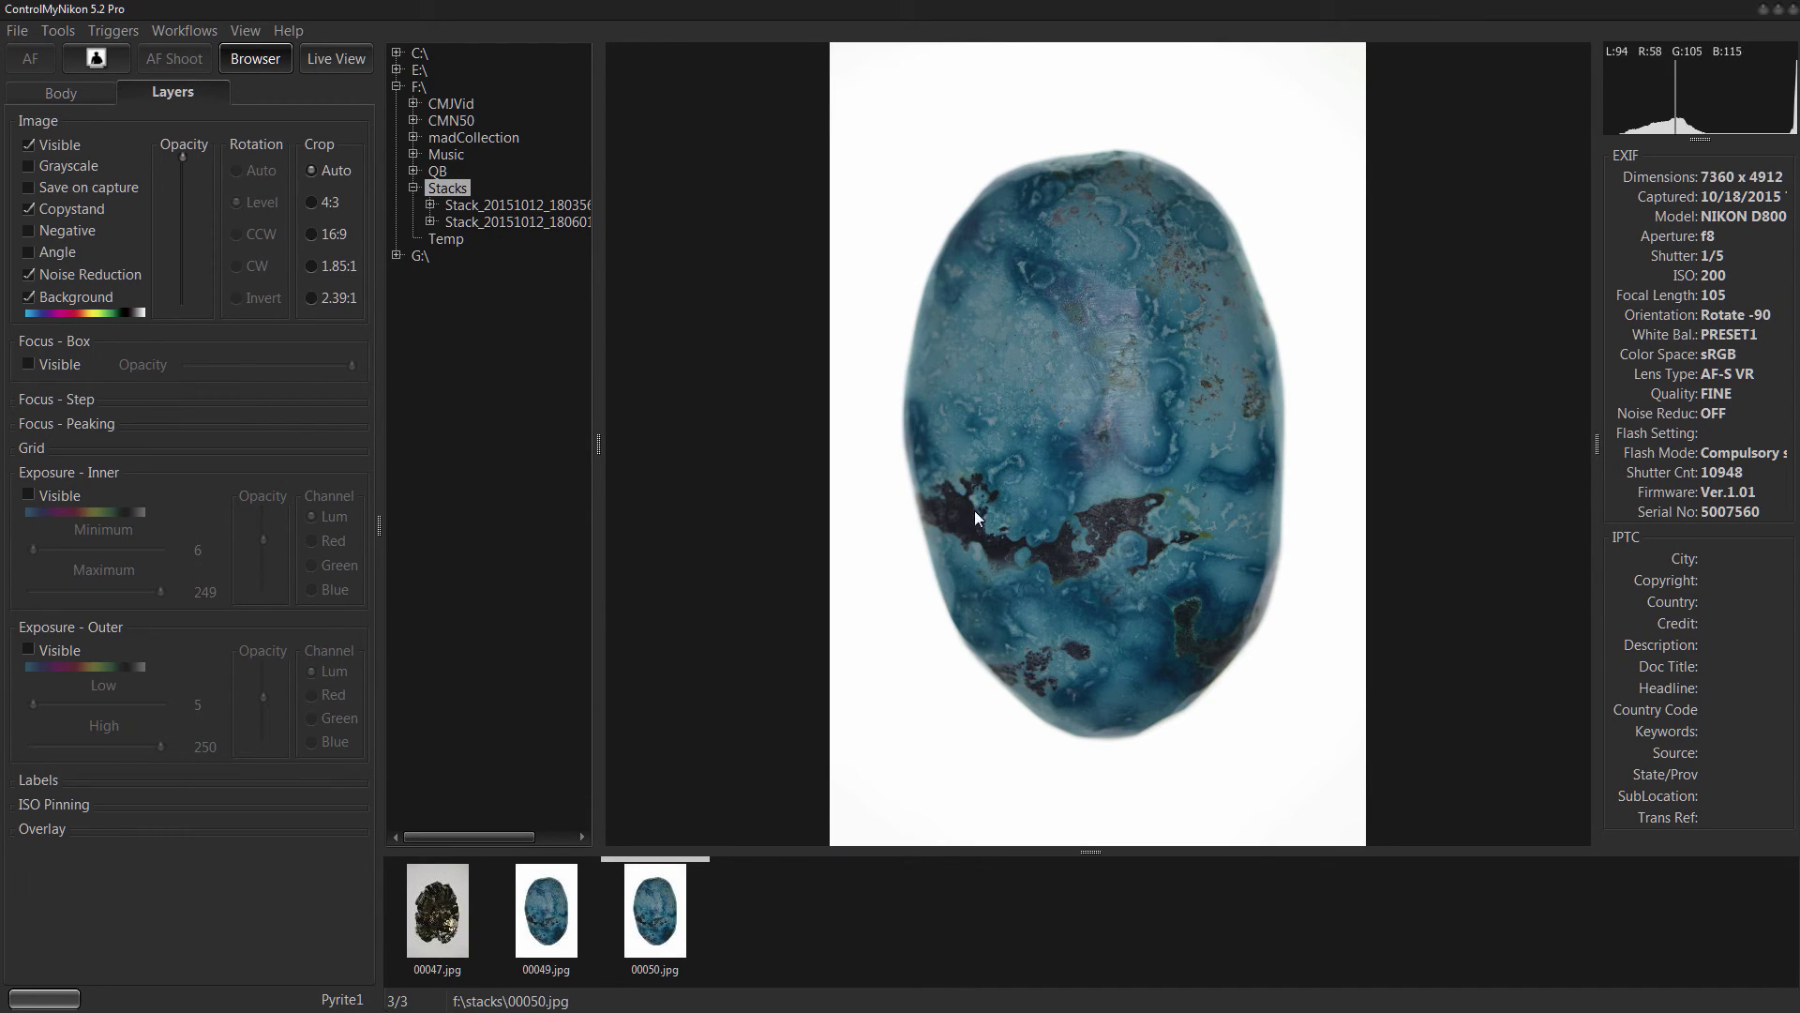
Magnify the stone's upper-left area and make the histogram panel taller.
left_click(1083, 527)
left_click_drag(1083, 527, 1128, 710)
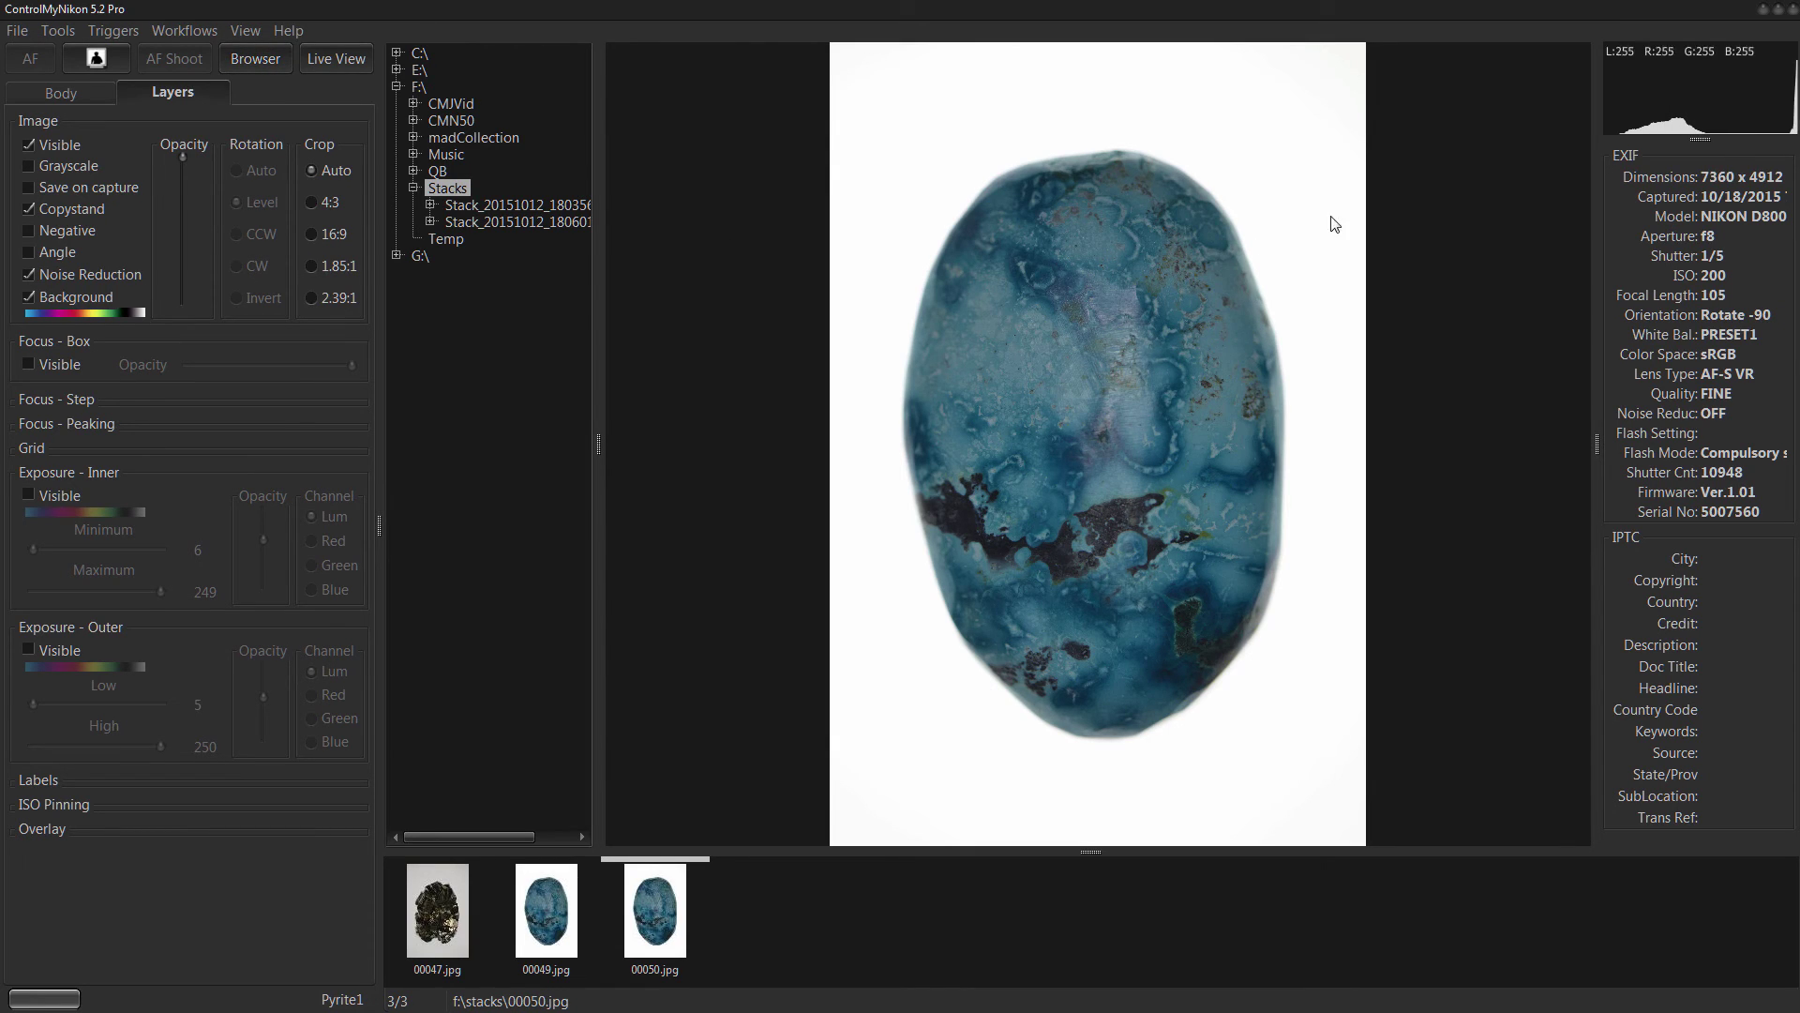
left_click_drag(1699, 138, 1548, 197)
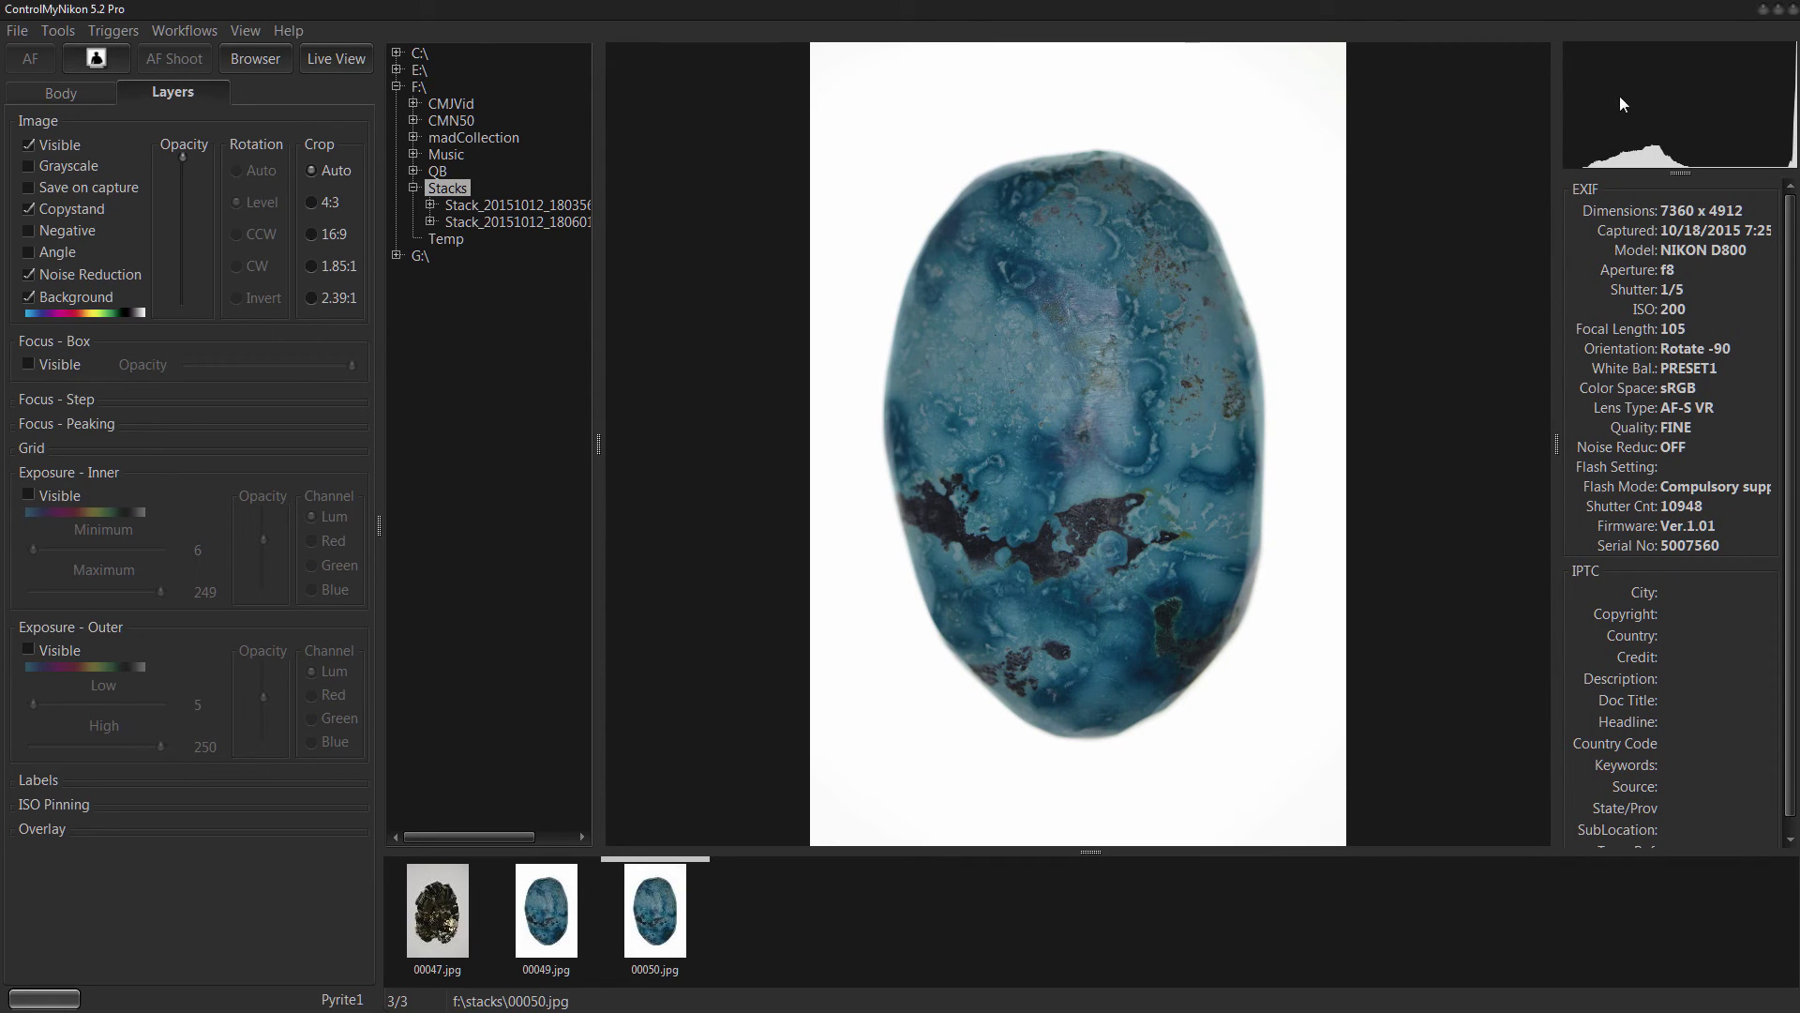
Cycle the histogram through red, green, blue and luminance, then view Live View full-screen with histogram overlay.
left_click(1664, 108)
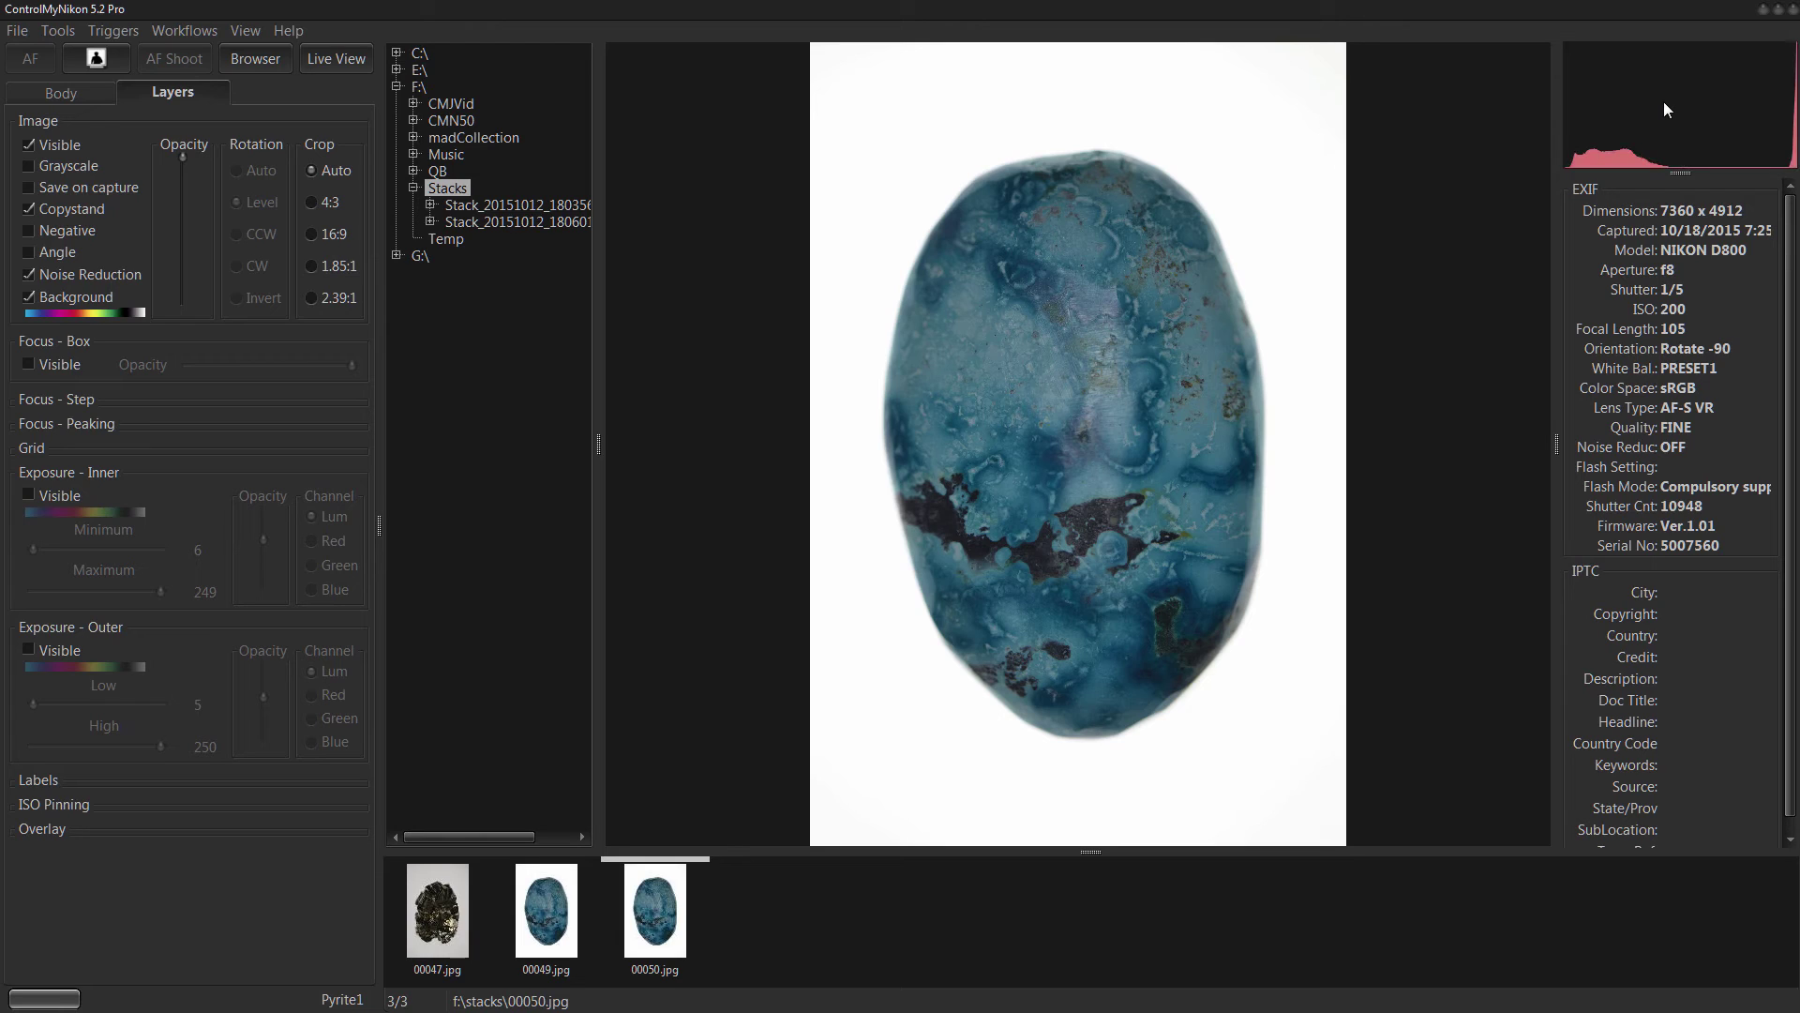
left_click(1664, 104)
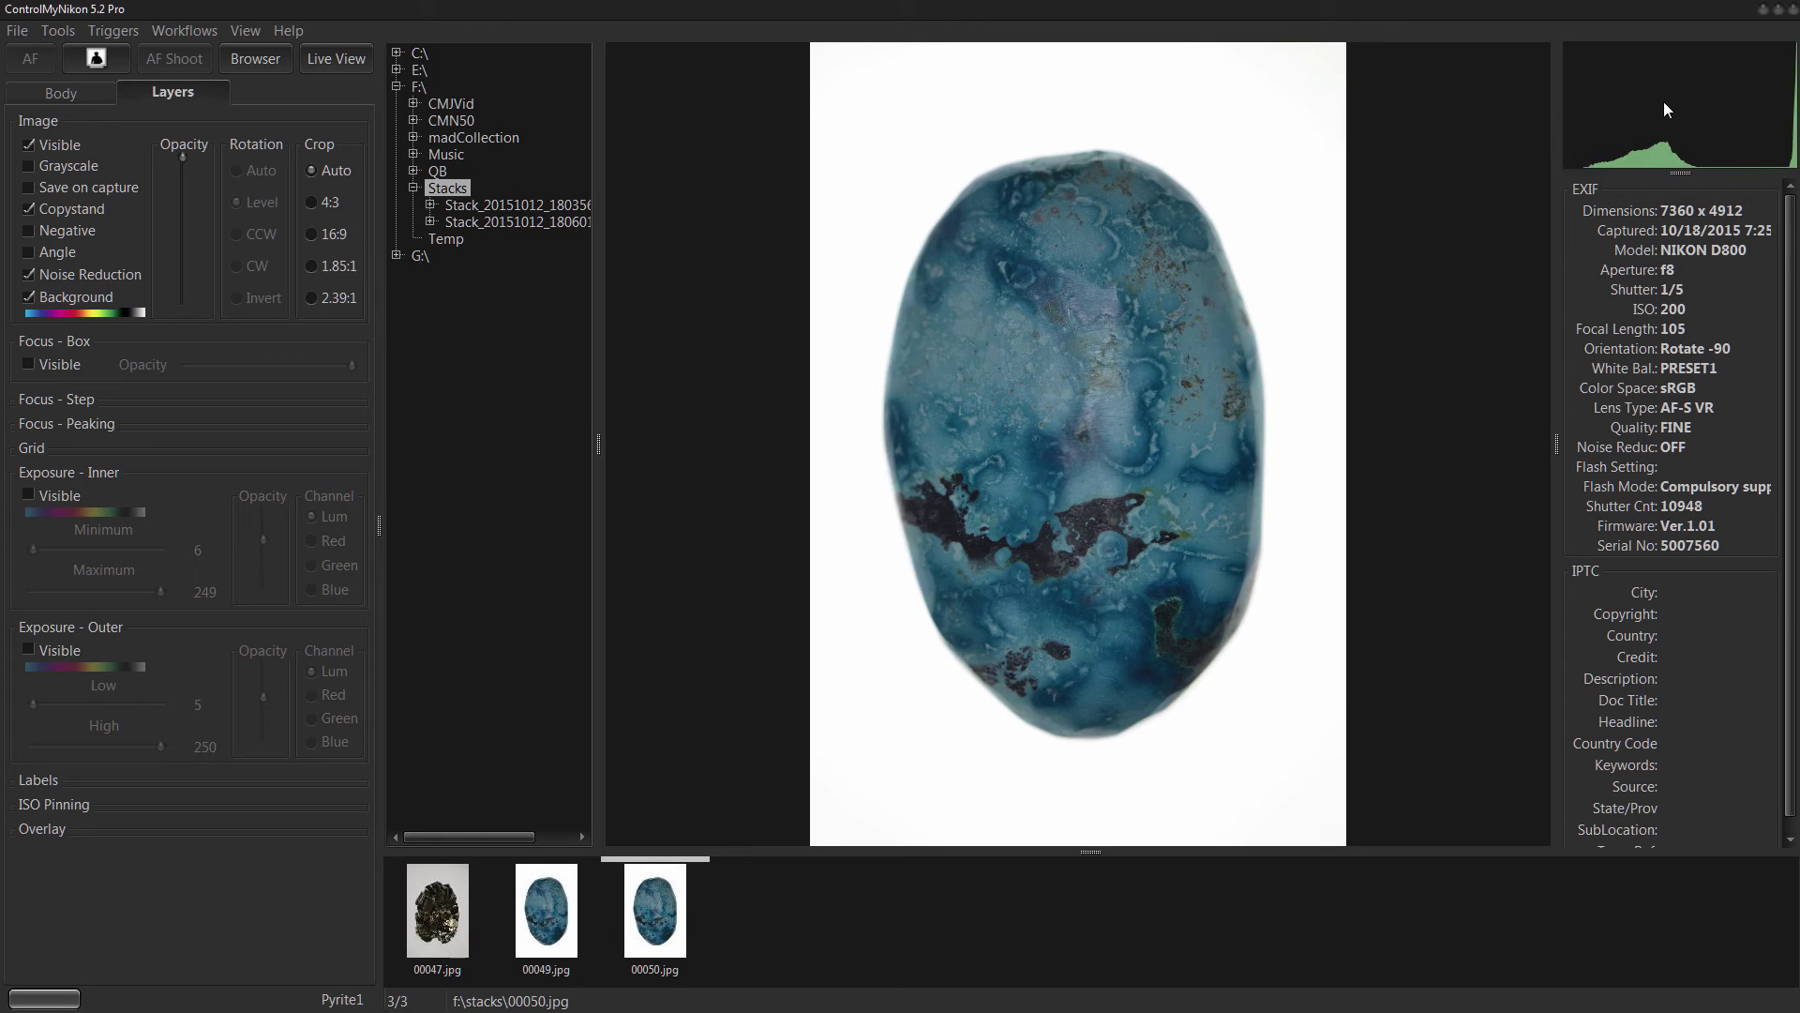
left_click(1665, 108)
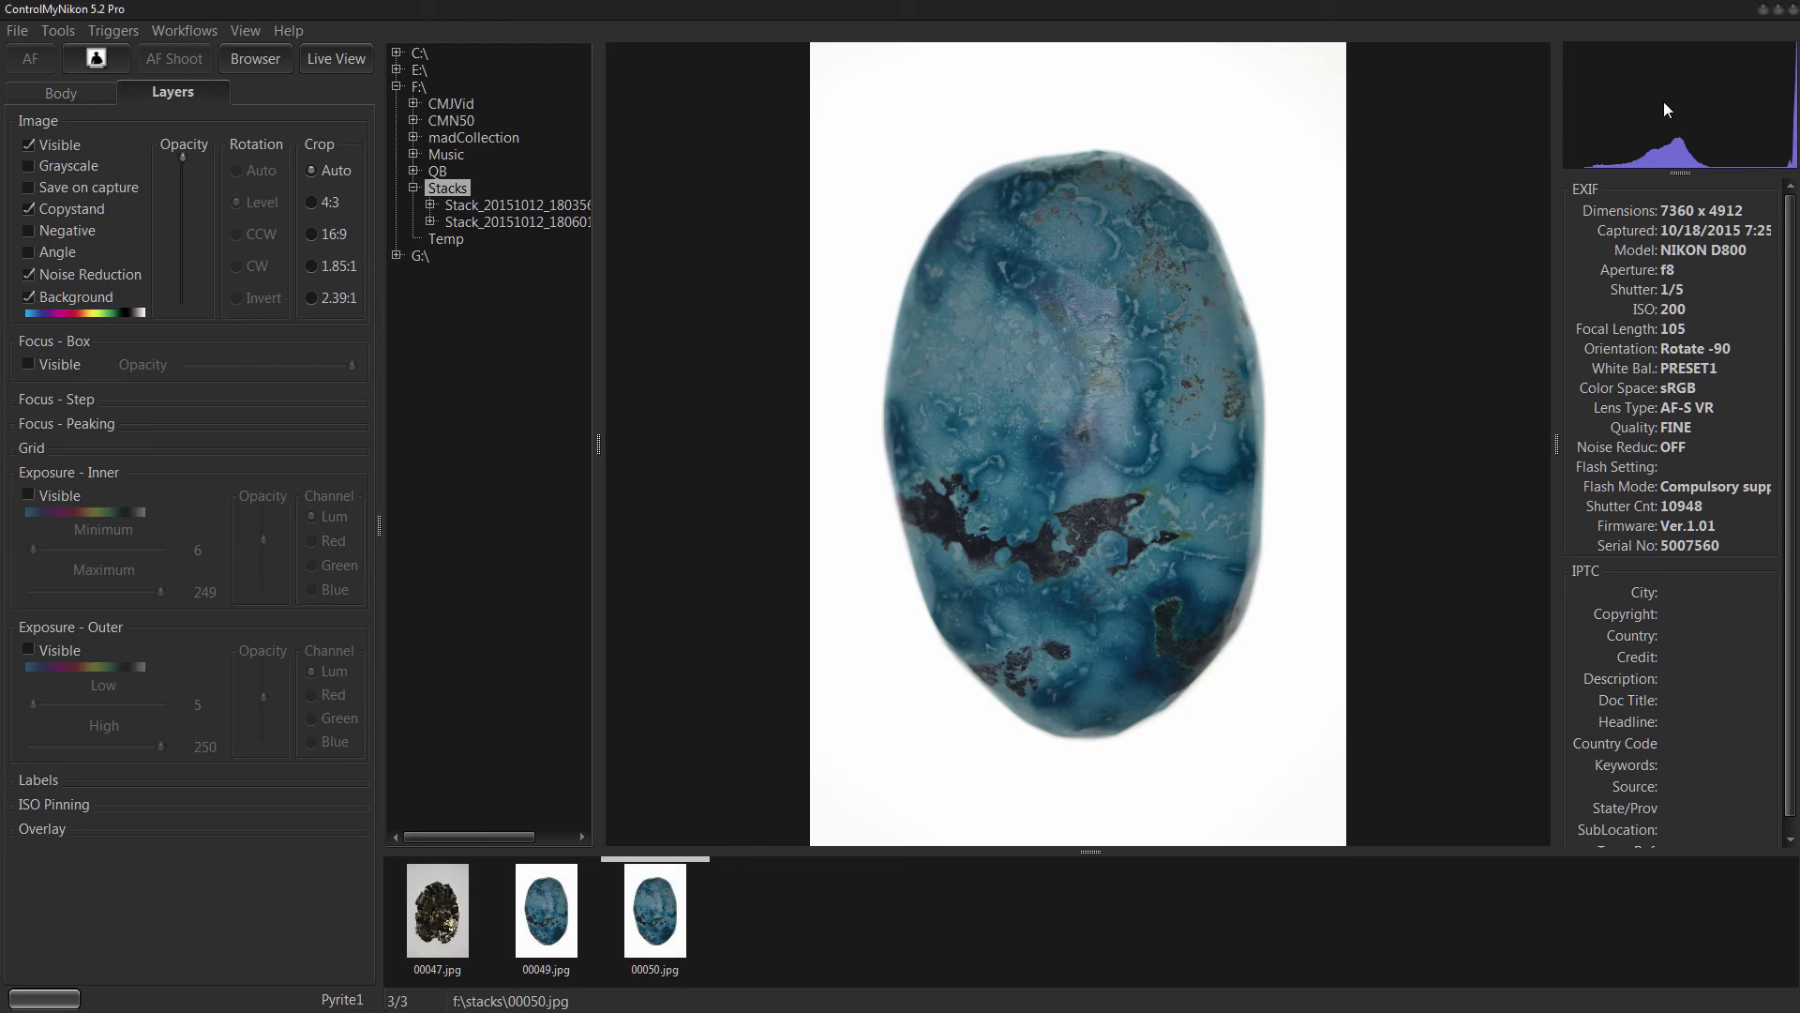
left_click(1665, 110)
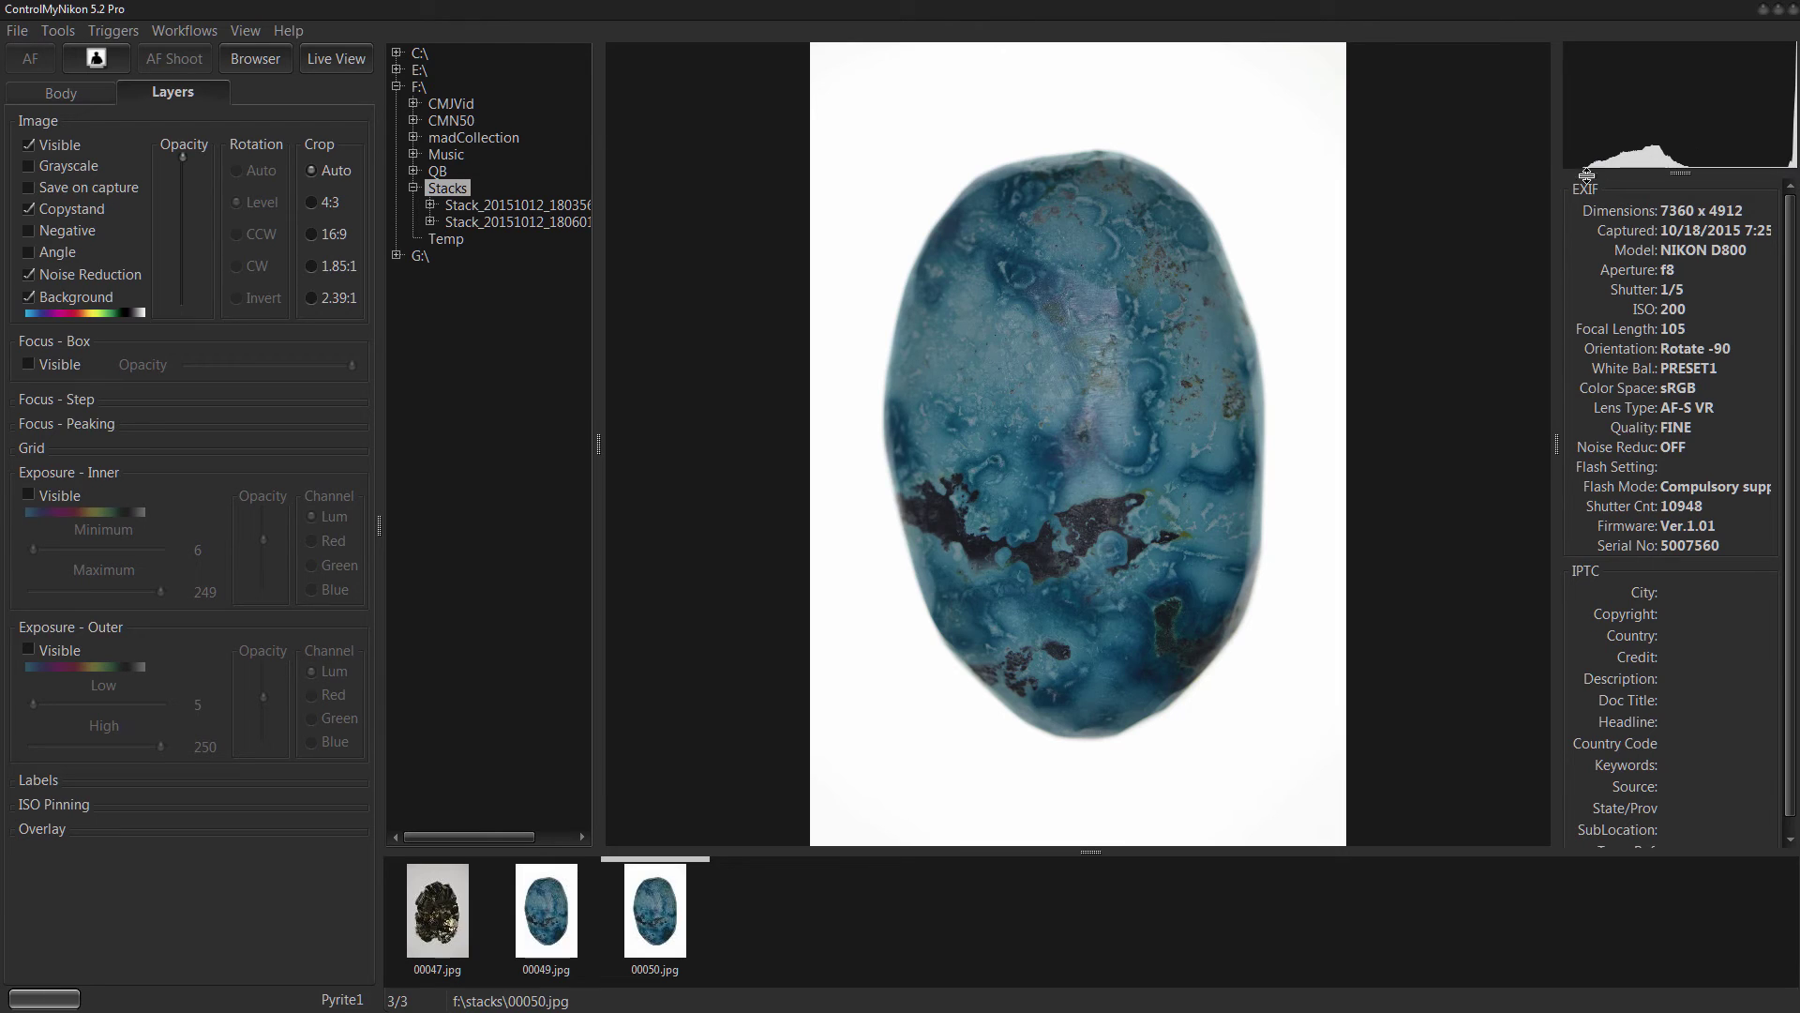
left_click(337, 61)
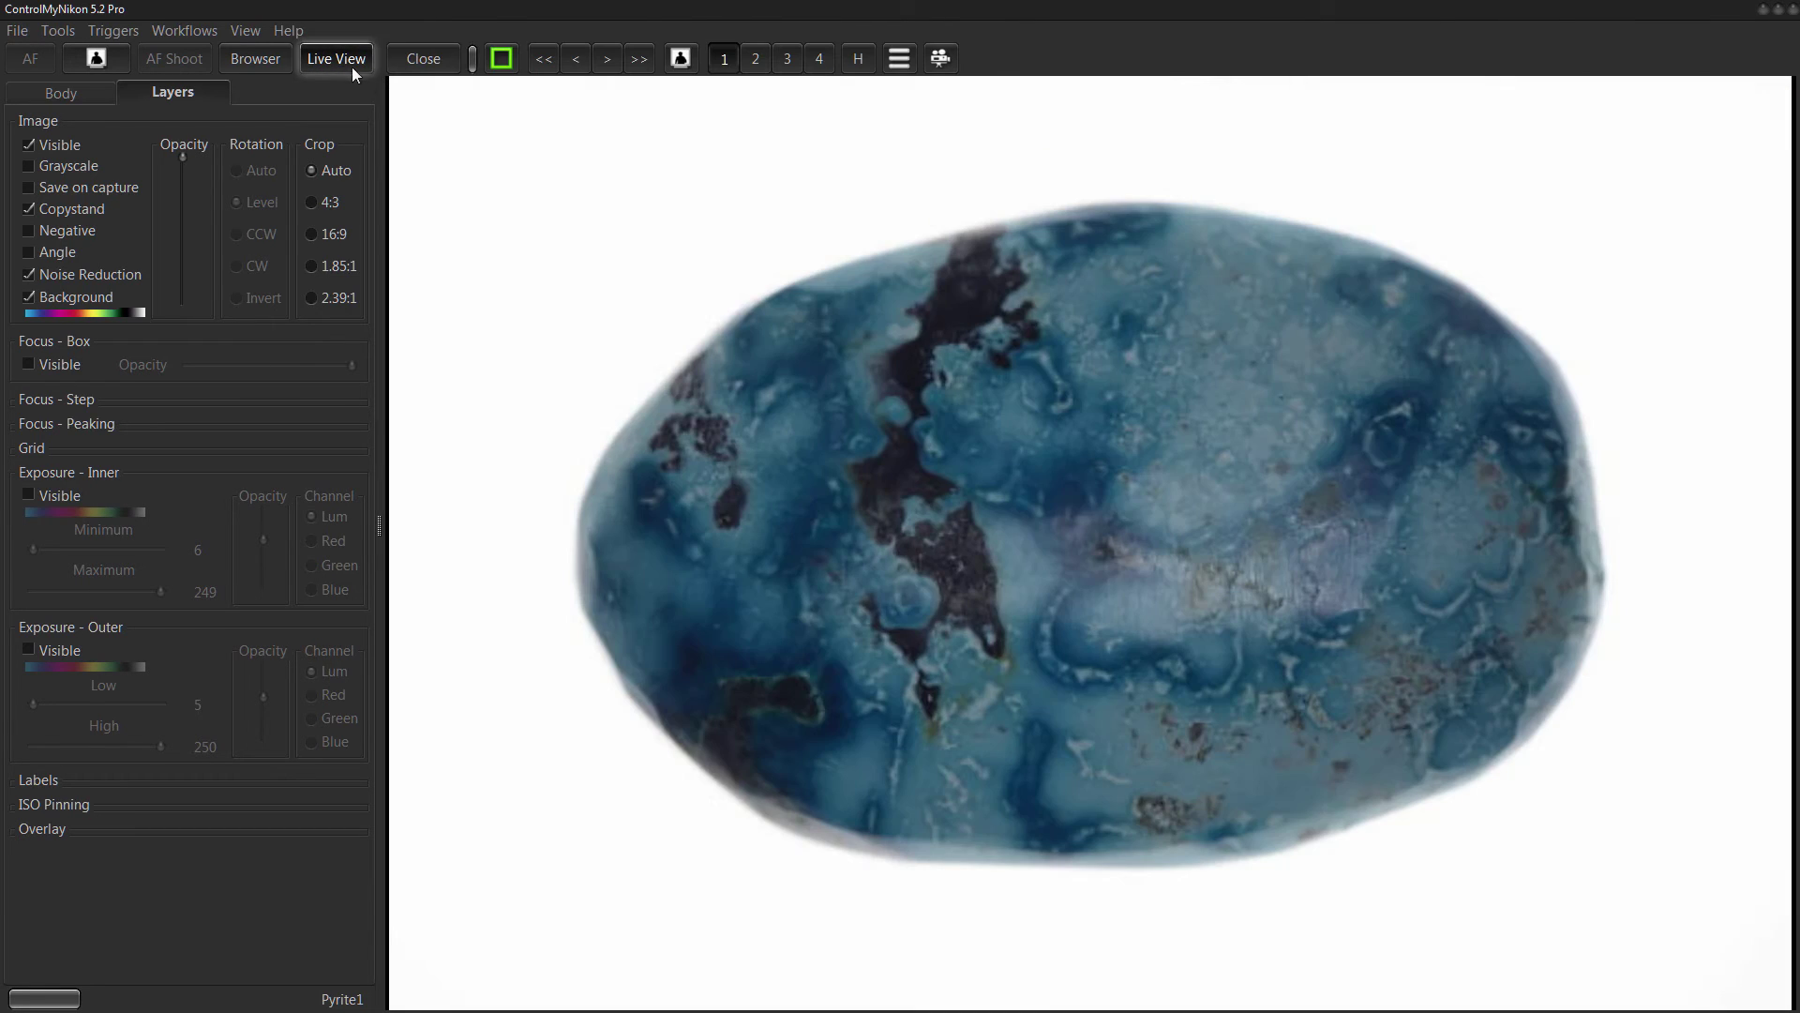
left_click(861, 62)
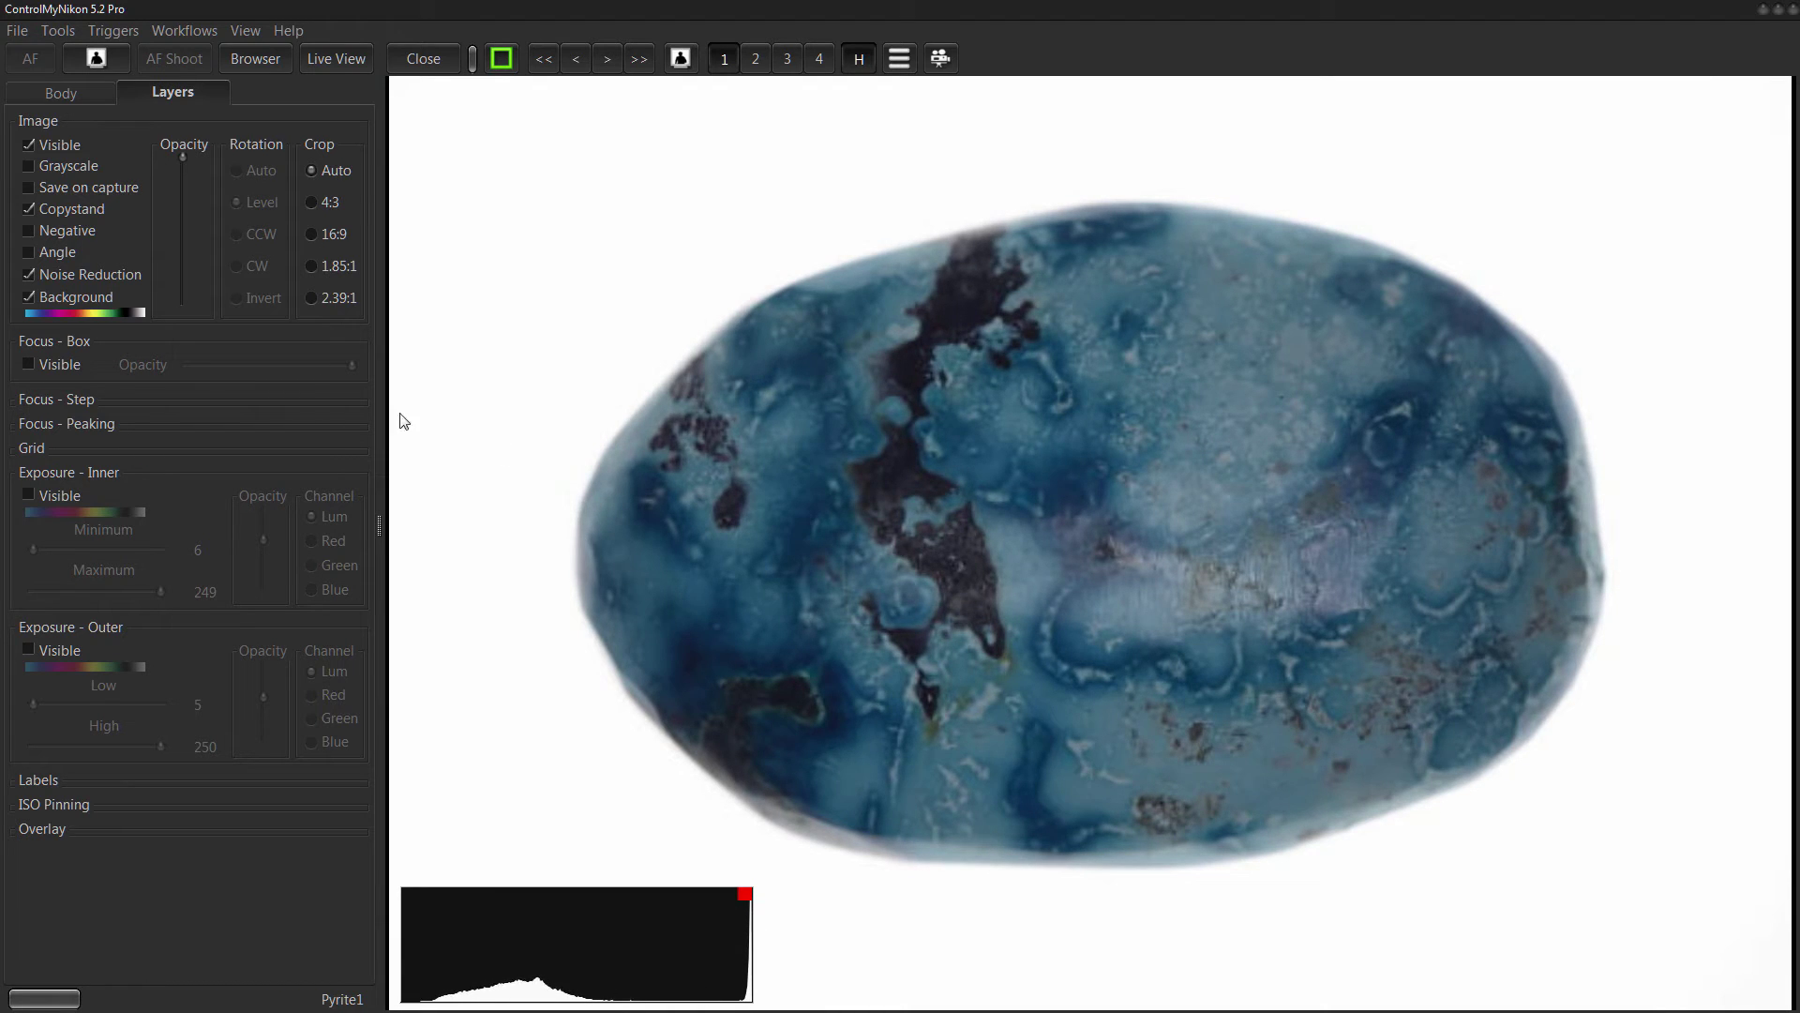
Hide the H histogram overlay and go back to the browser showing 00050.jpg.
left_click(858, 59)
left_click(255, 58)
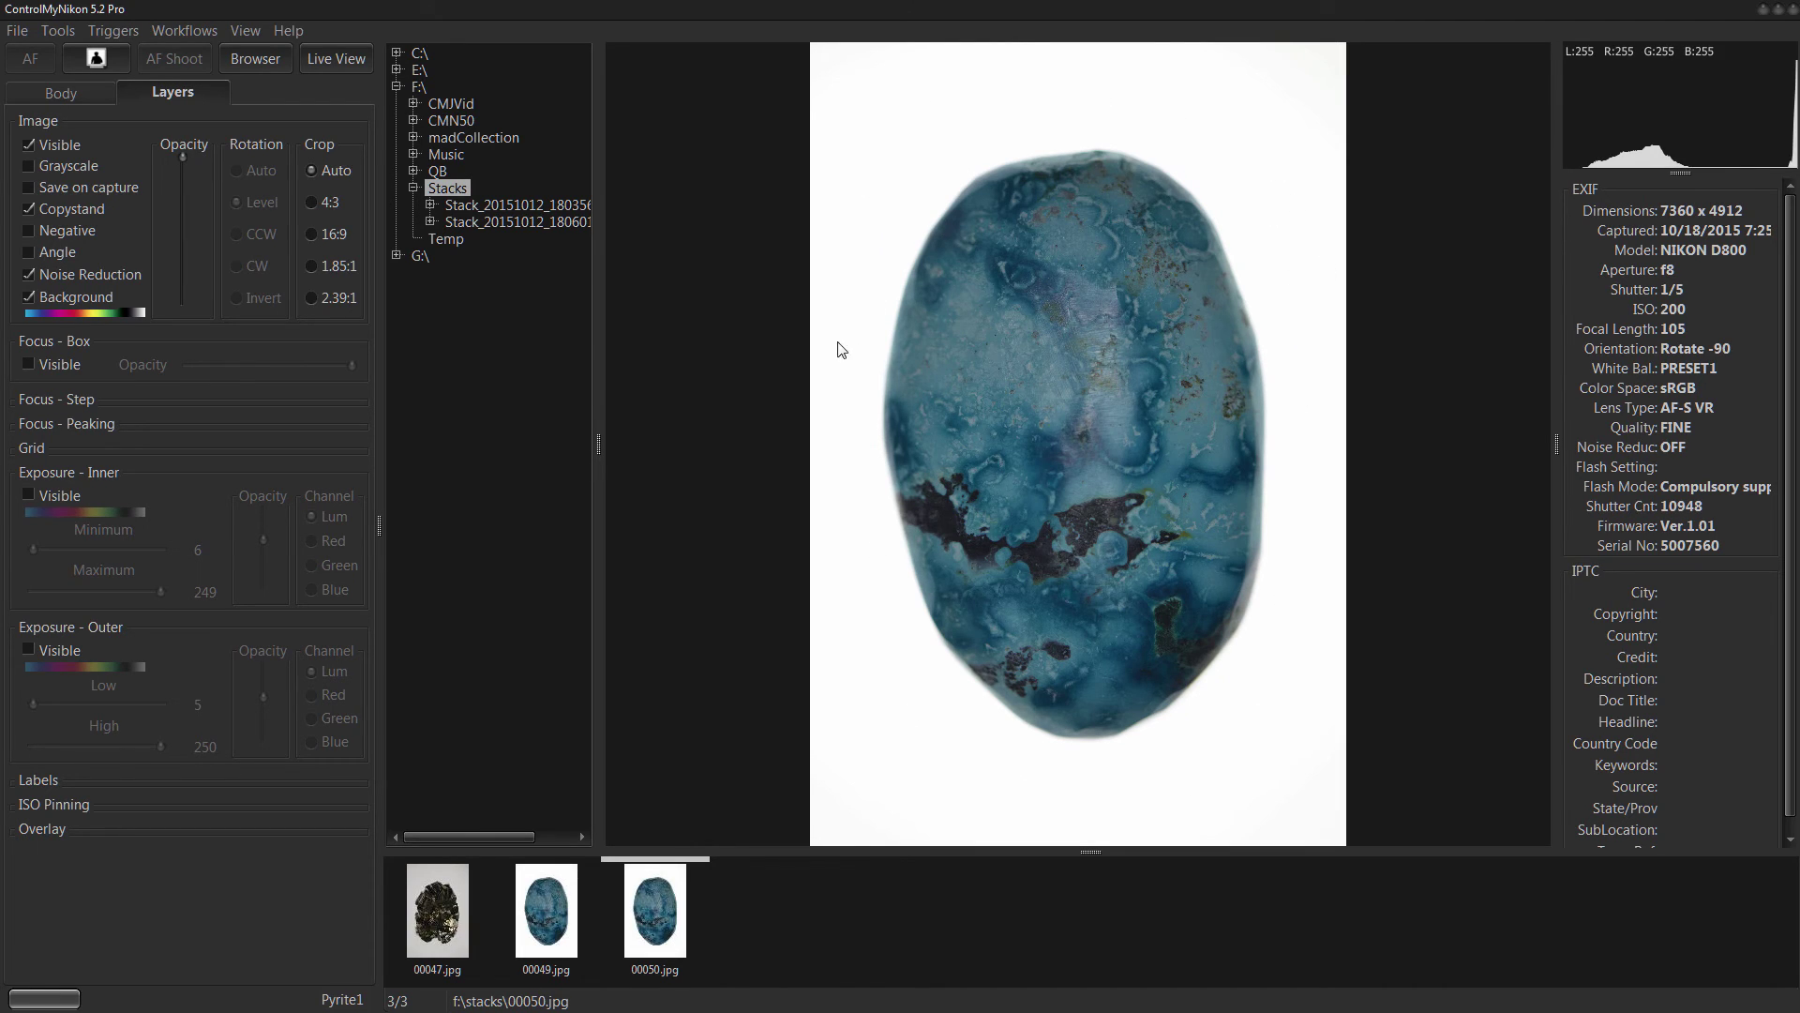
In full-screen Live View, enable inner and outer exposure warnings and nudge Outer Low to 0, then back to 5.
left_click(340, 58)
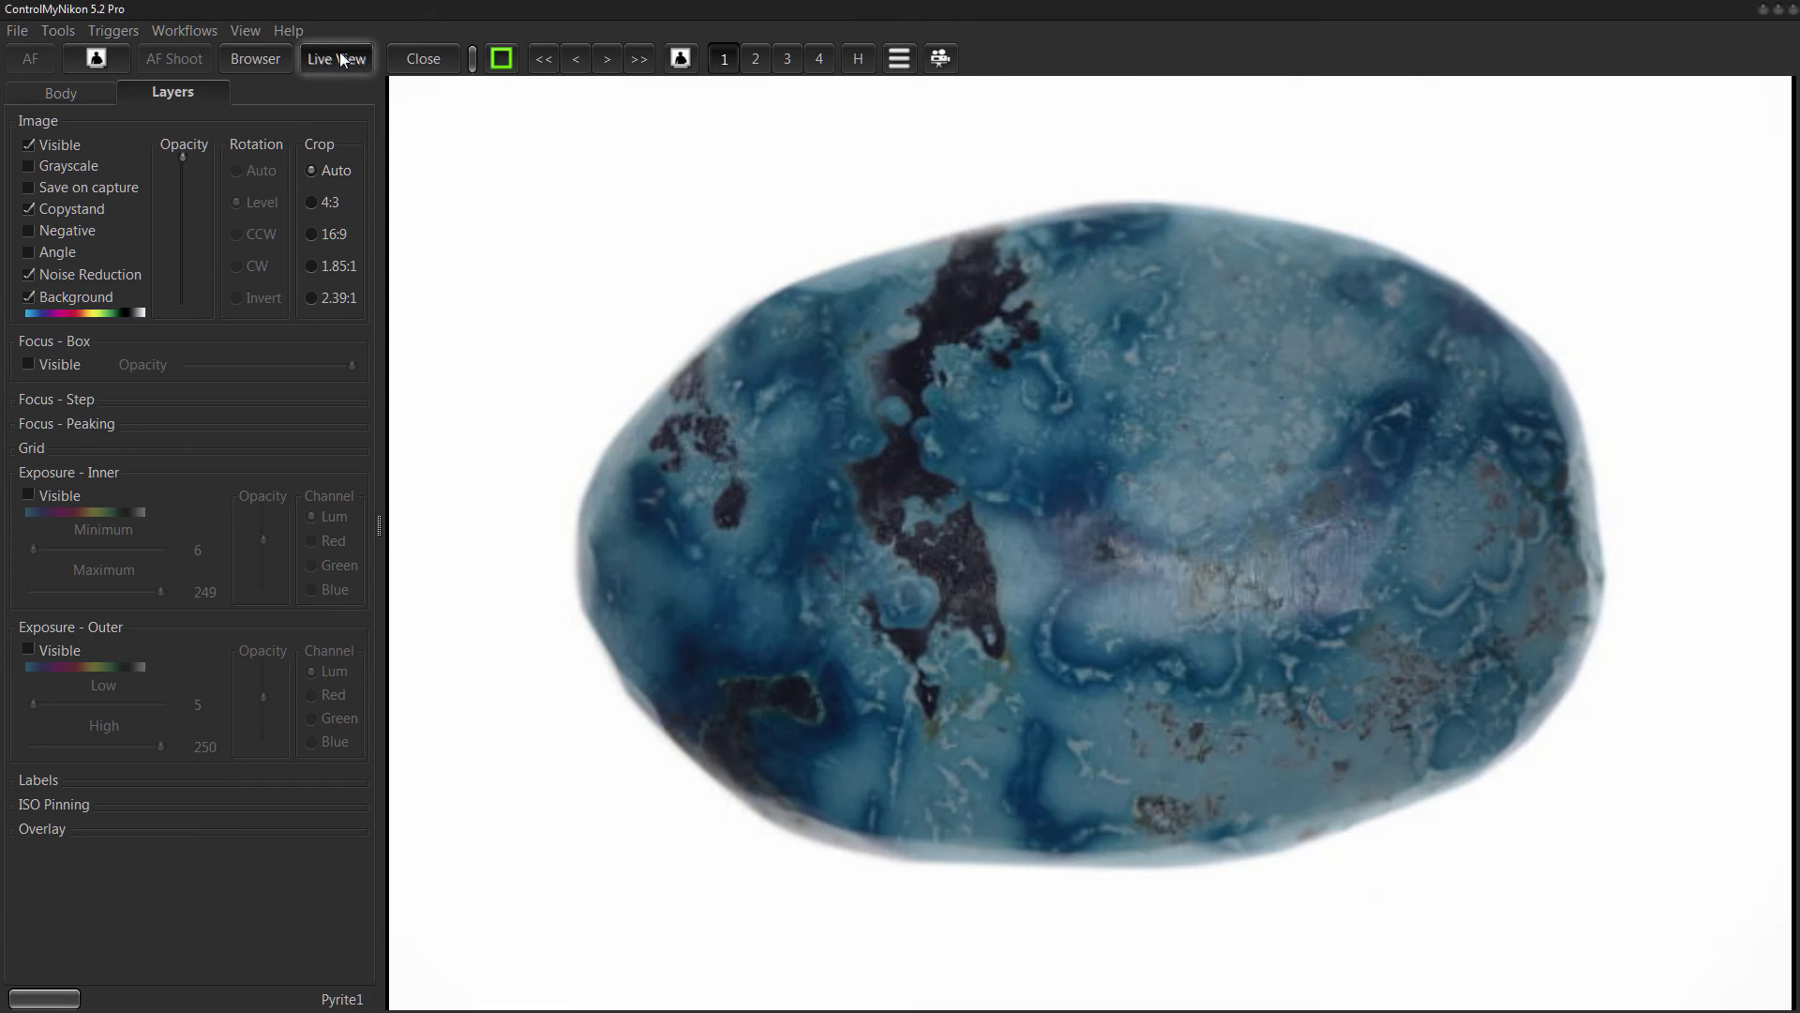
left_click(48, 495)
left_click(68, 647)
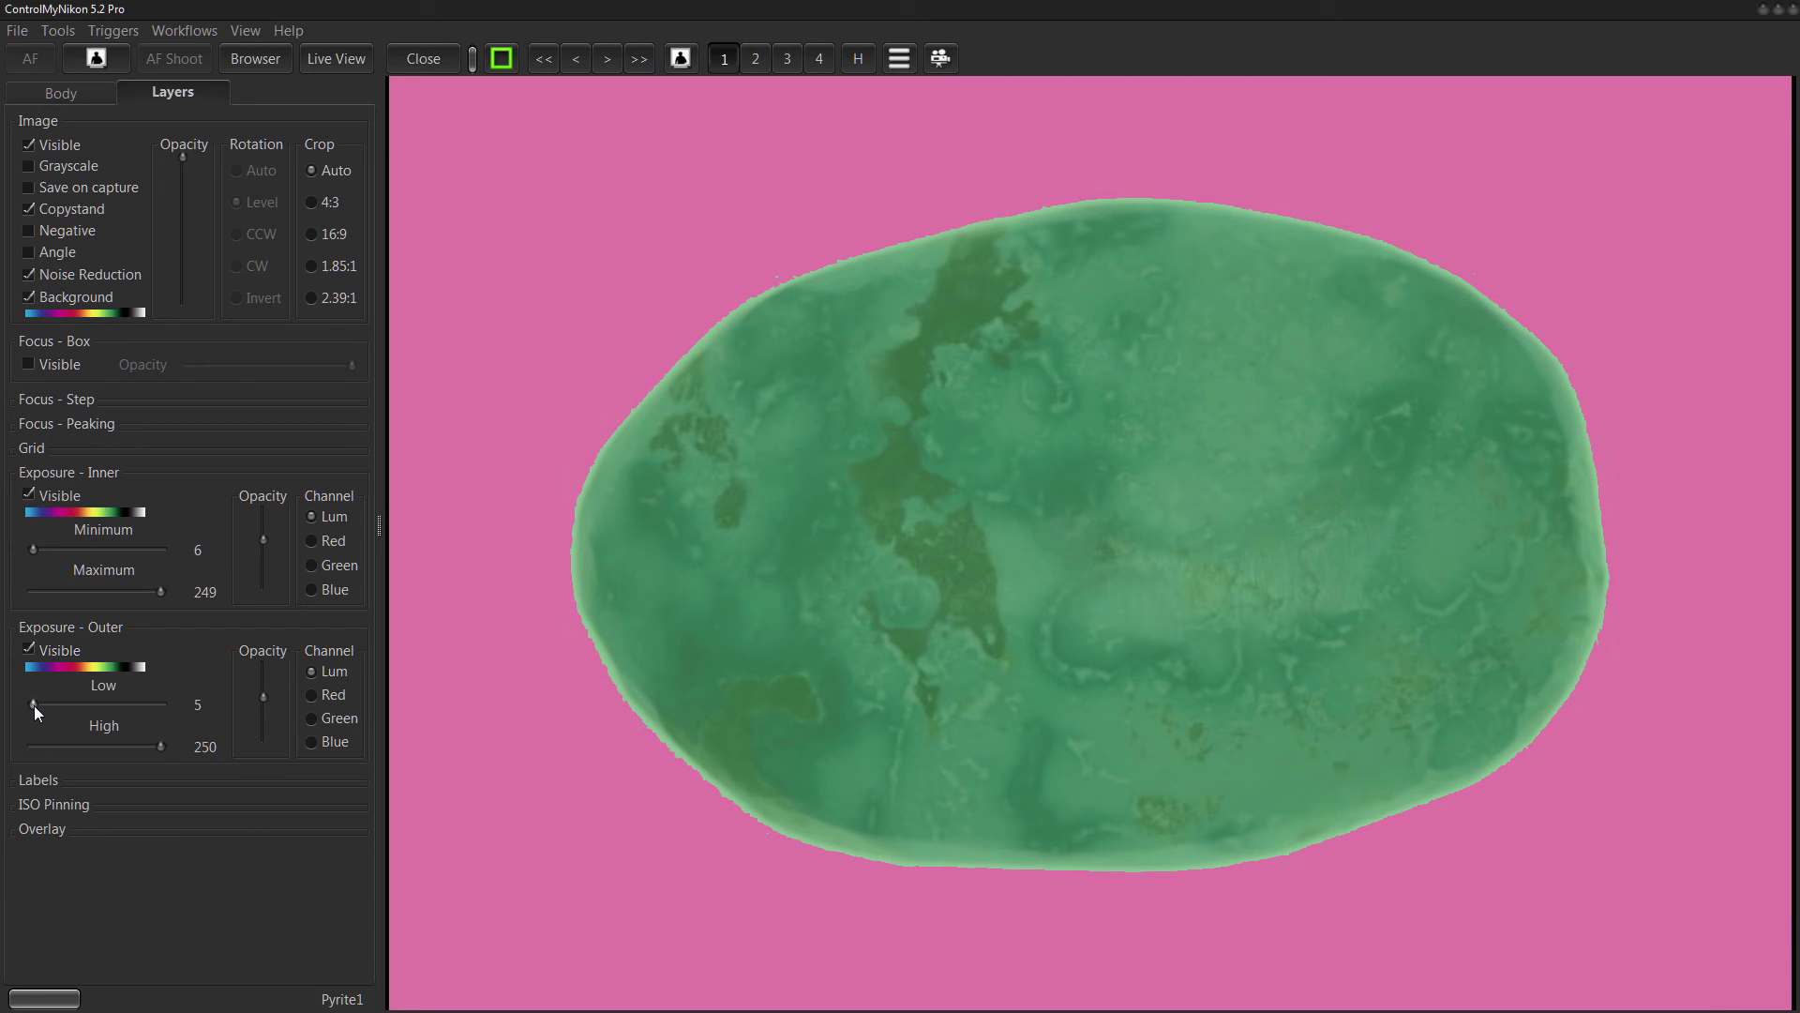
left_click_drag(34, 705, 30, 705)
left_click_drag(31, 705, 32, 705)
Back in the browser, drag the splitter up to enlarge the thumbnail strip below the 00050.jpg preview.
left_click(255, 58)
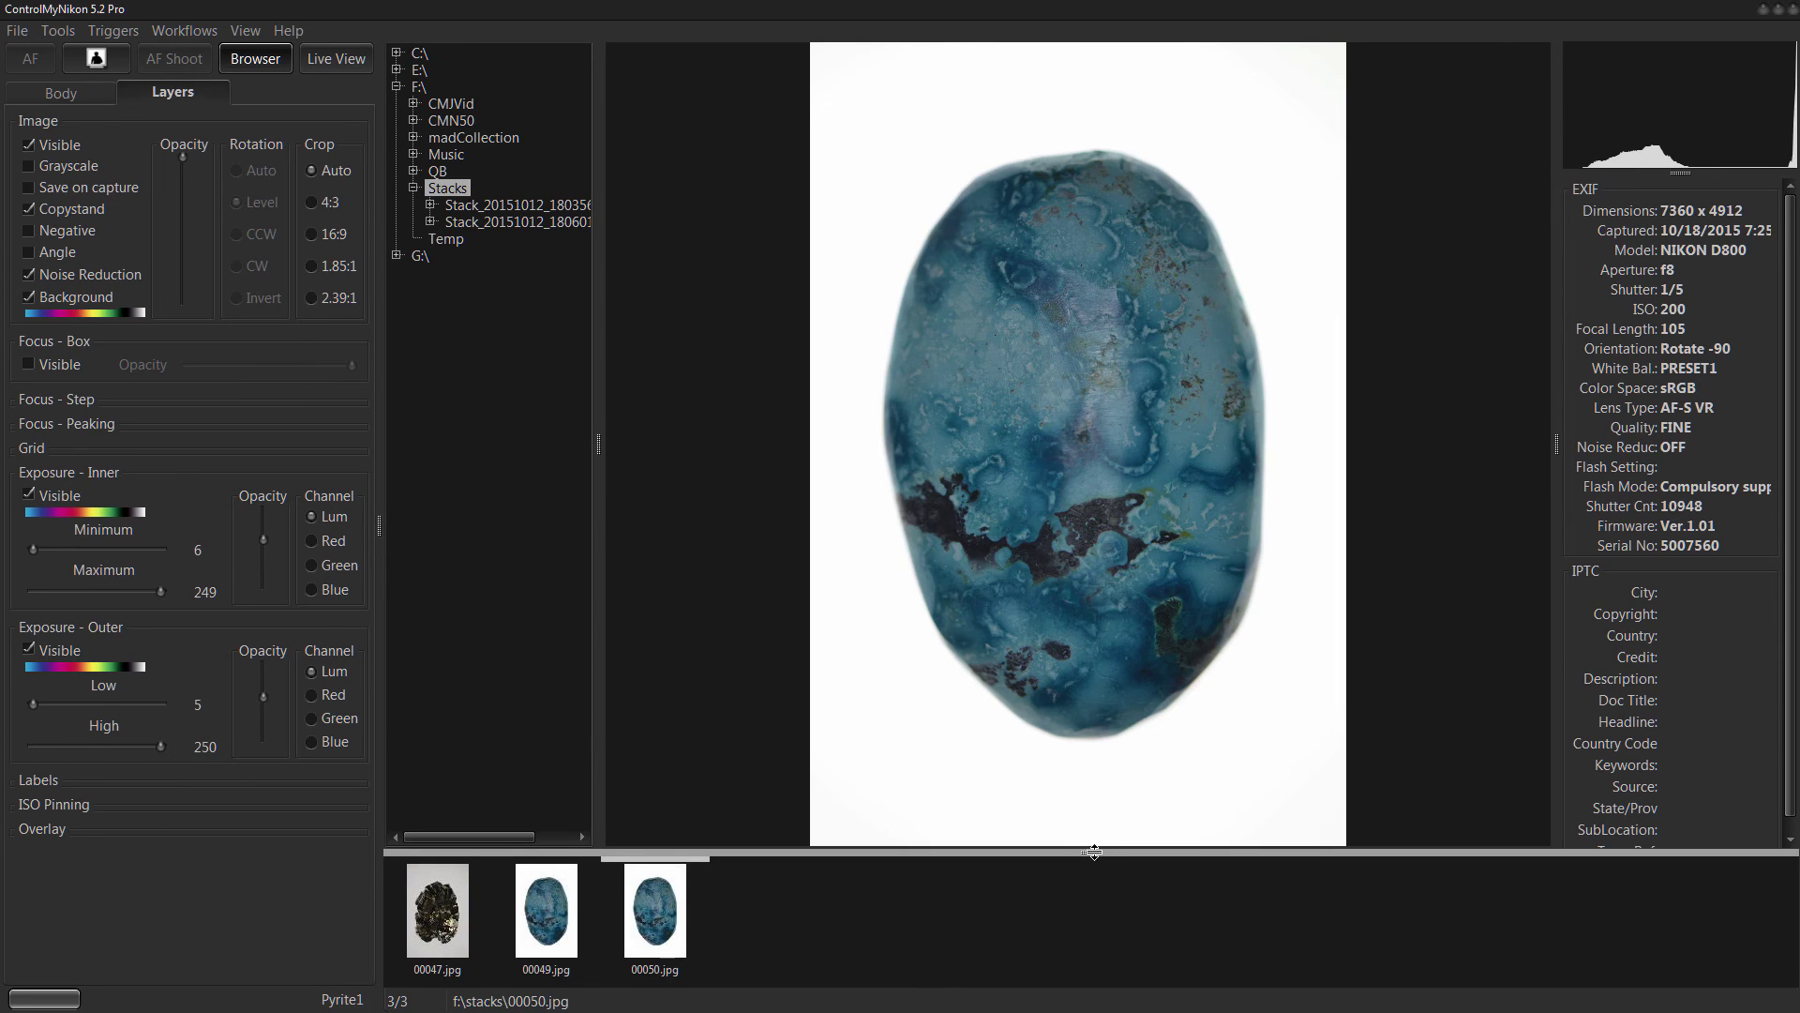
left_click_drag(1092, 851, 1093, 755)
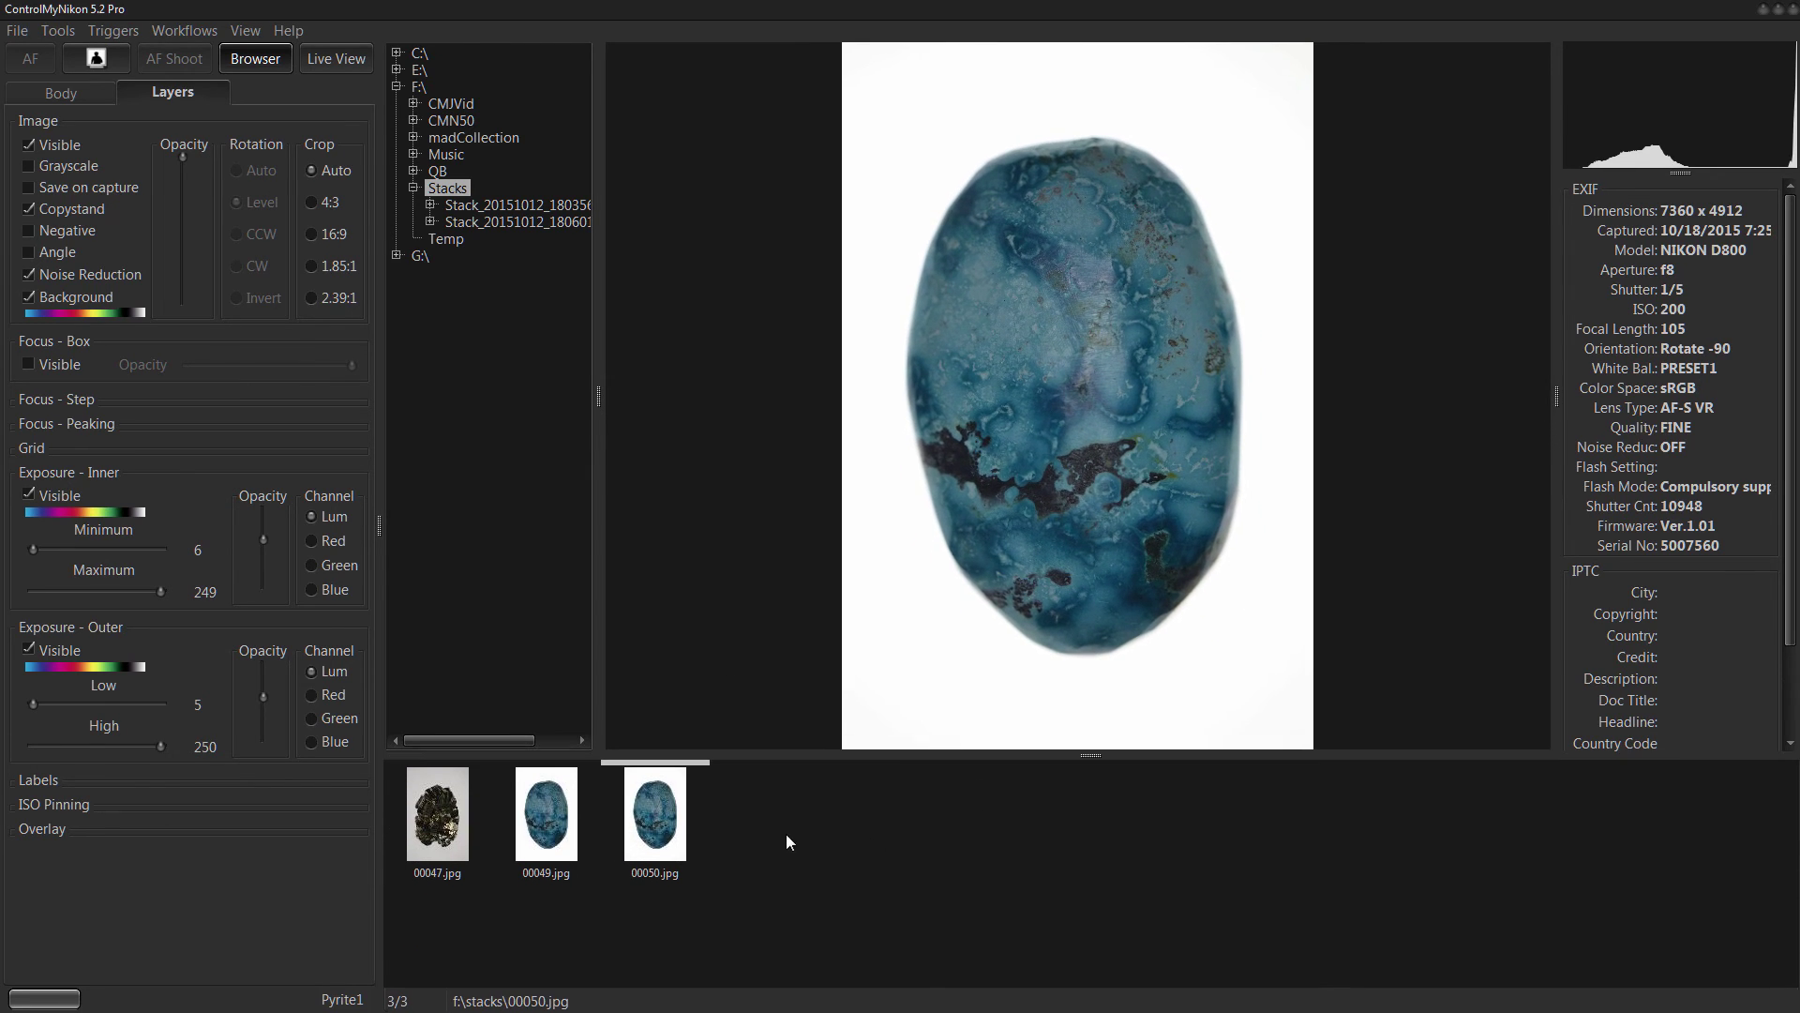
In the thumbstrip Configure dialog, try Filename above thumbnails, then restore it below.
right_click(819, 833)
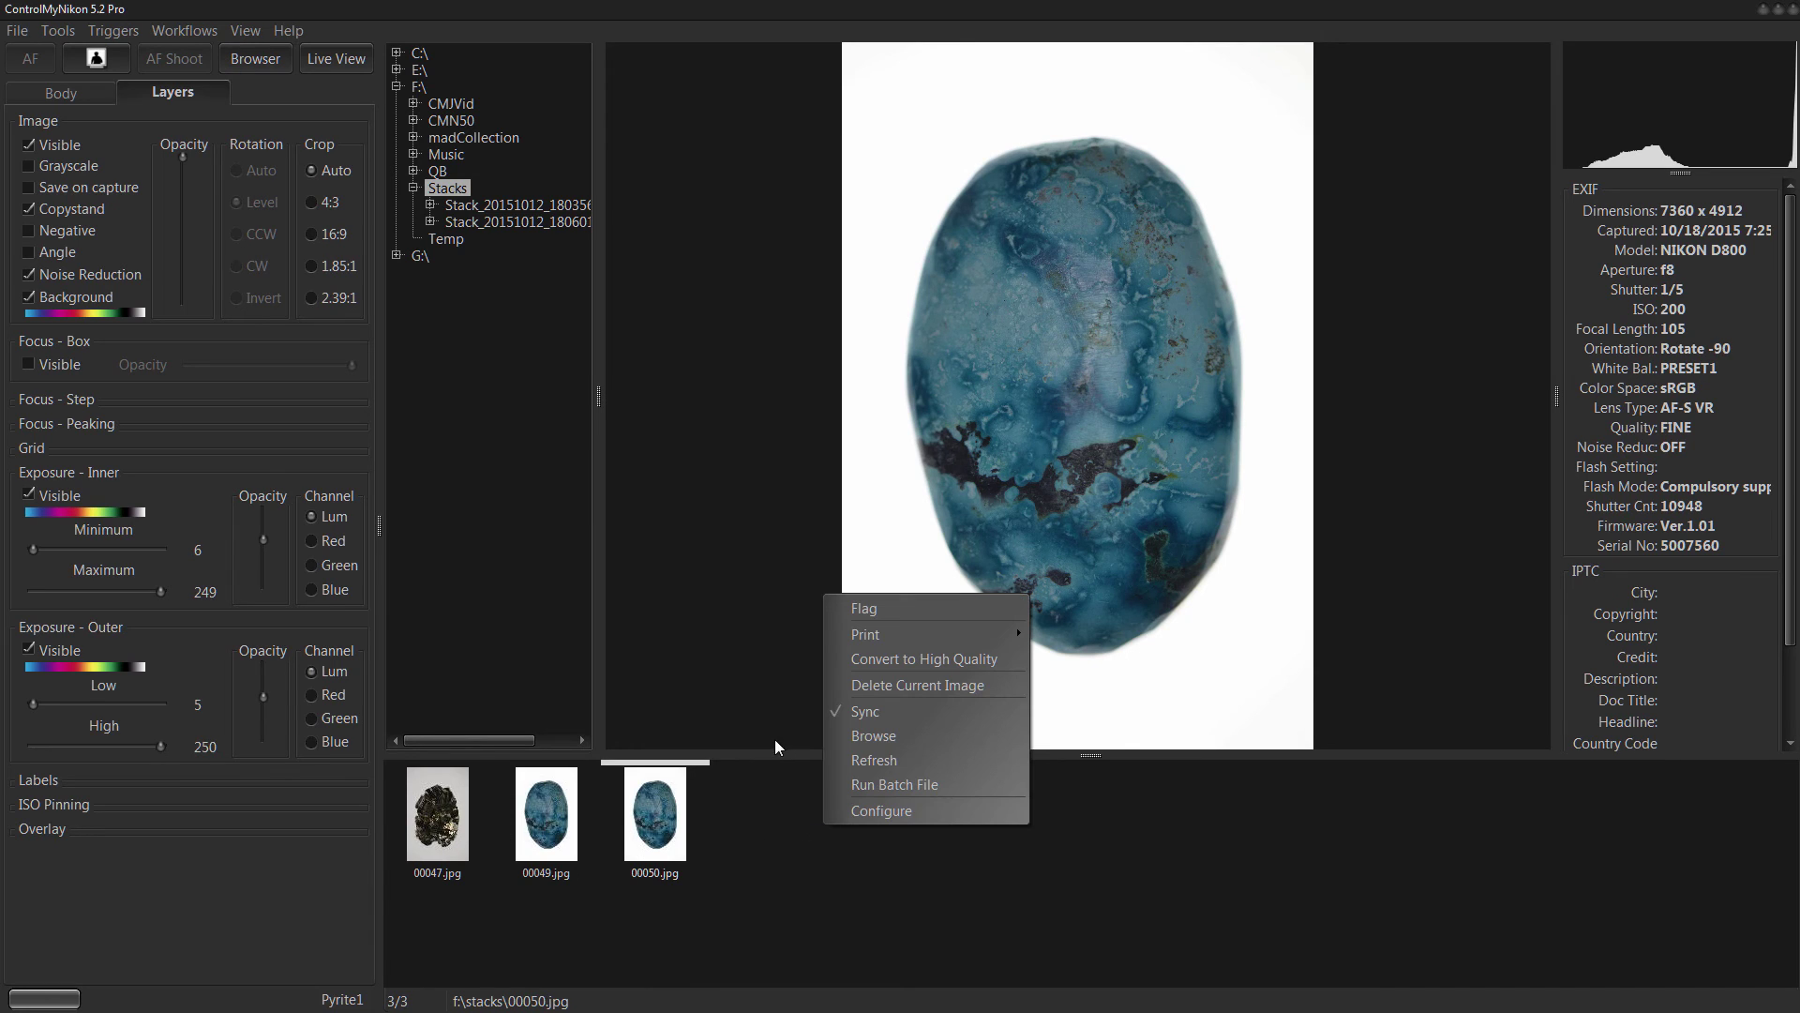
left_click(874, 811)
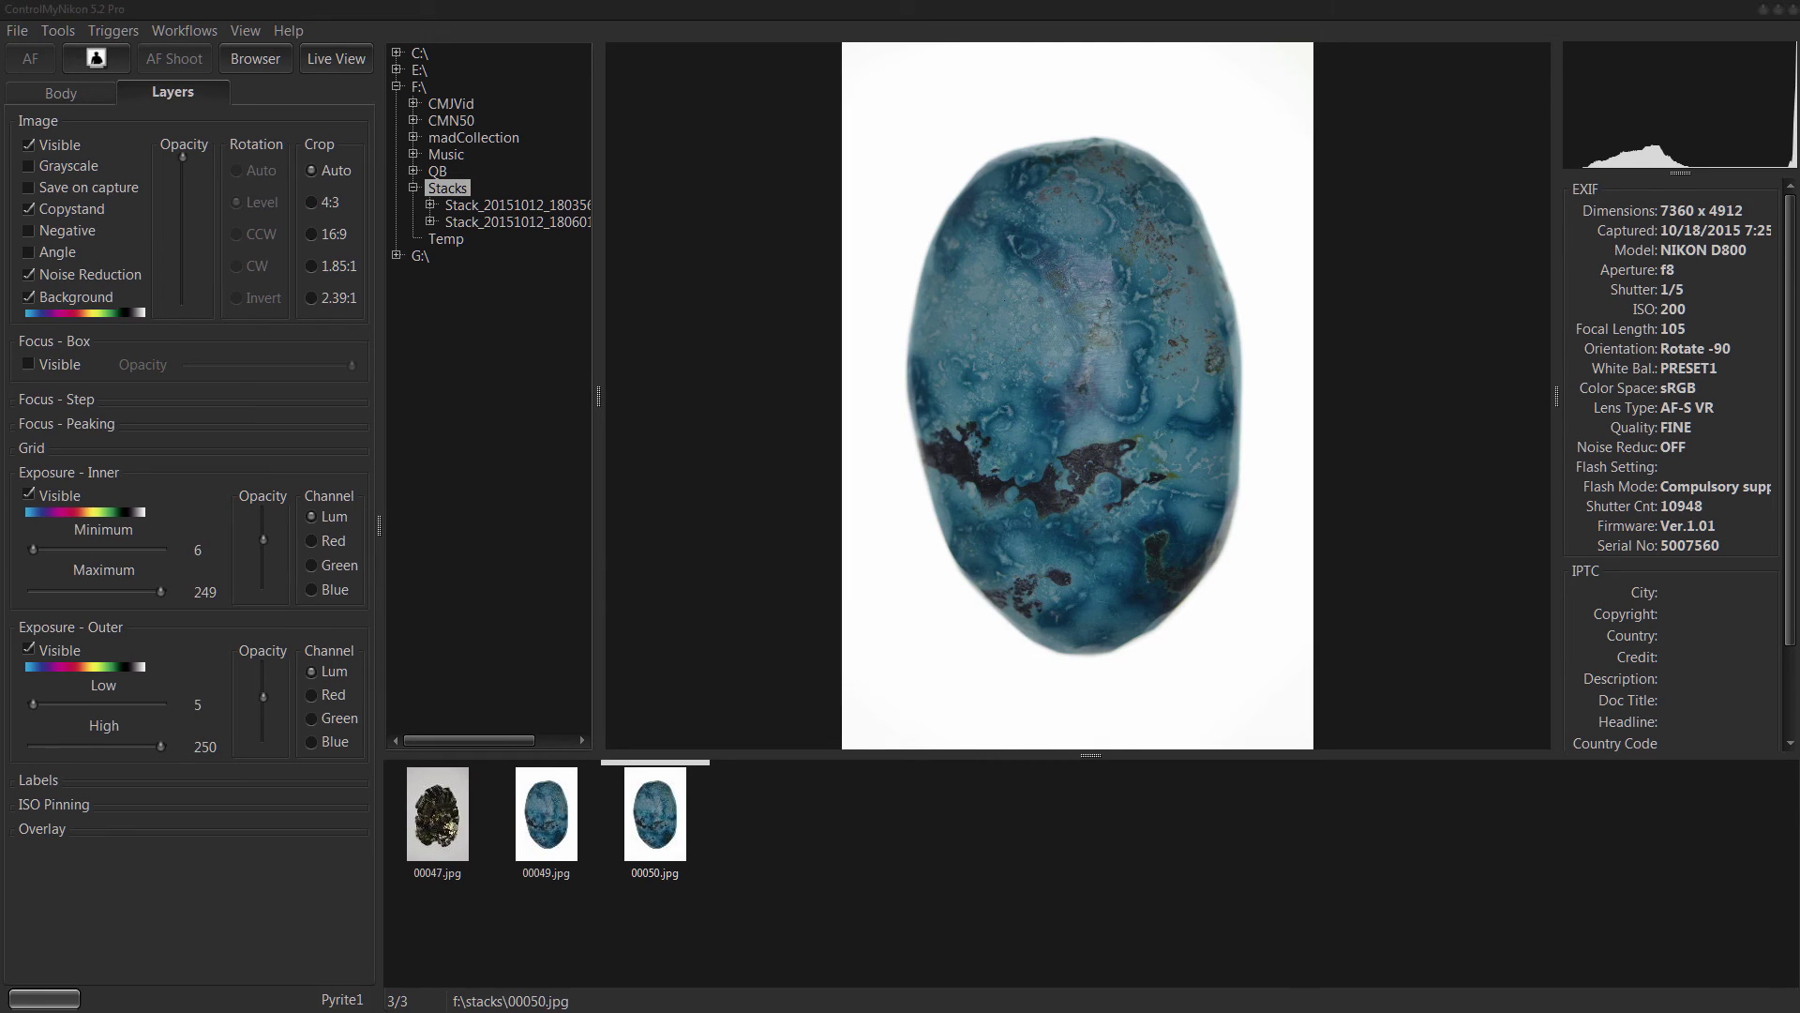
left_click_drag(938, 522, 1185, 525)
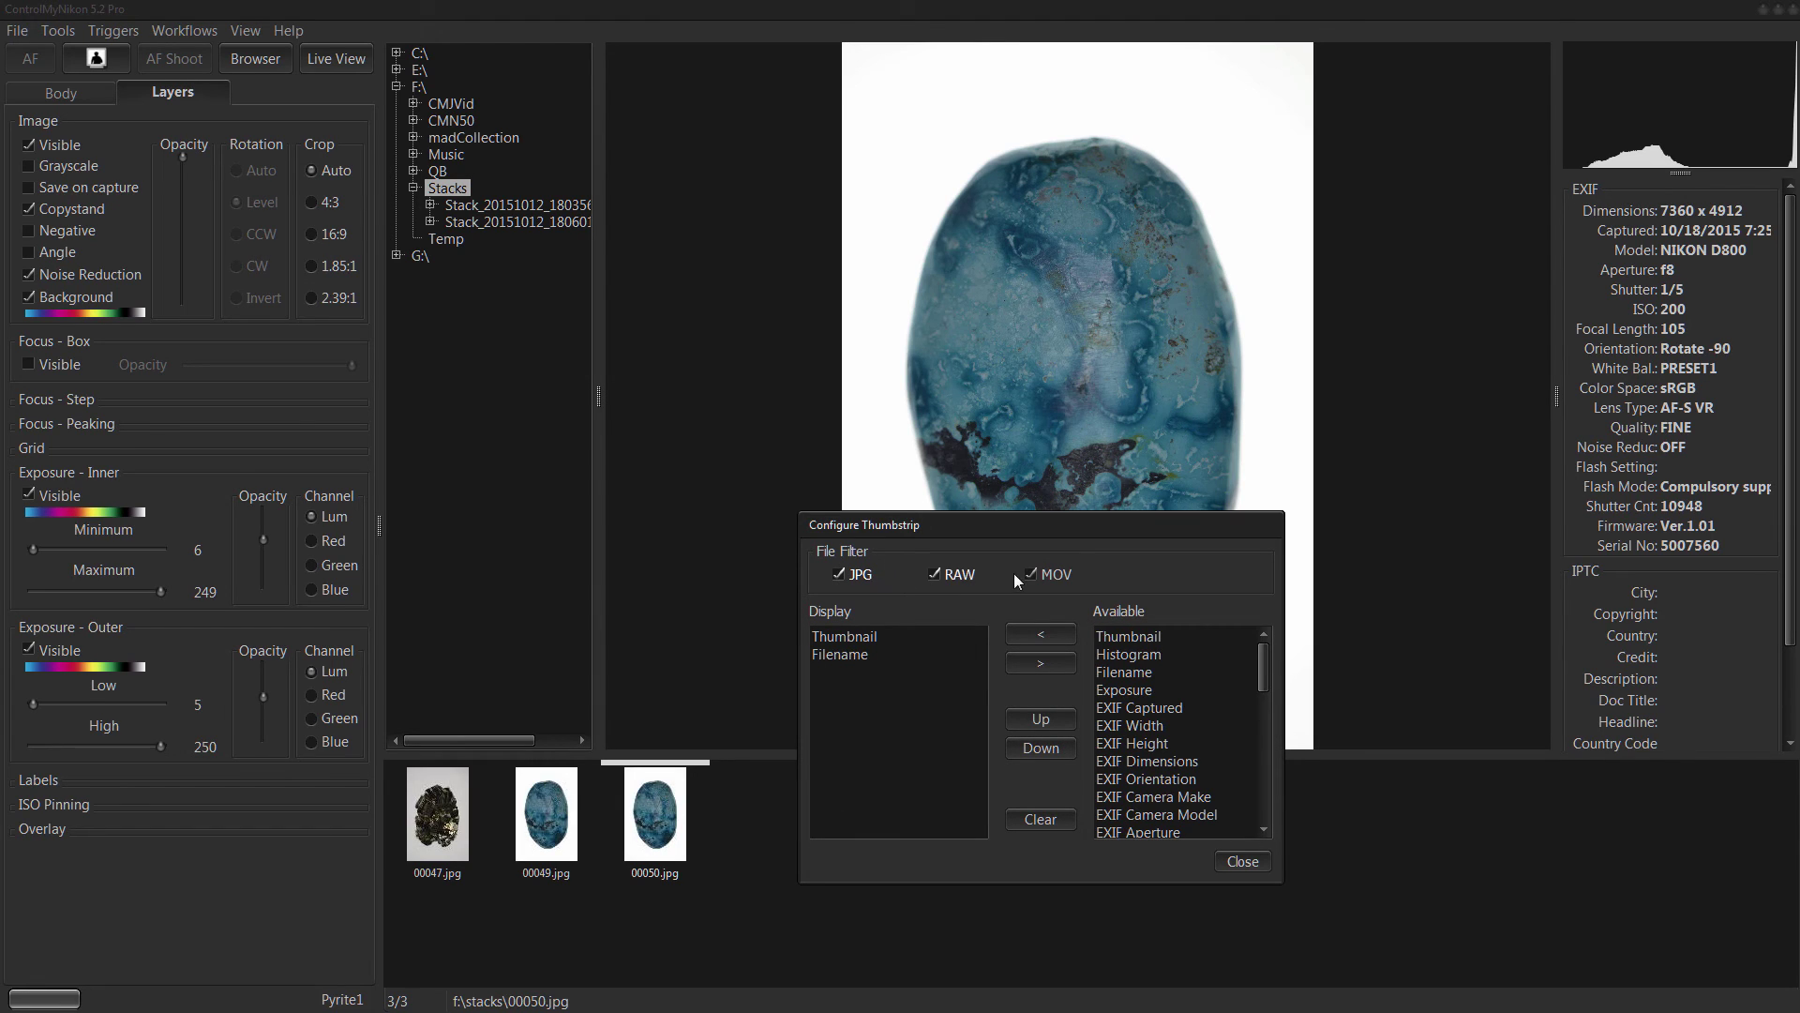
left_click(854, 638)
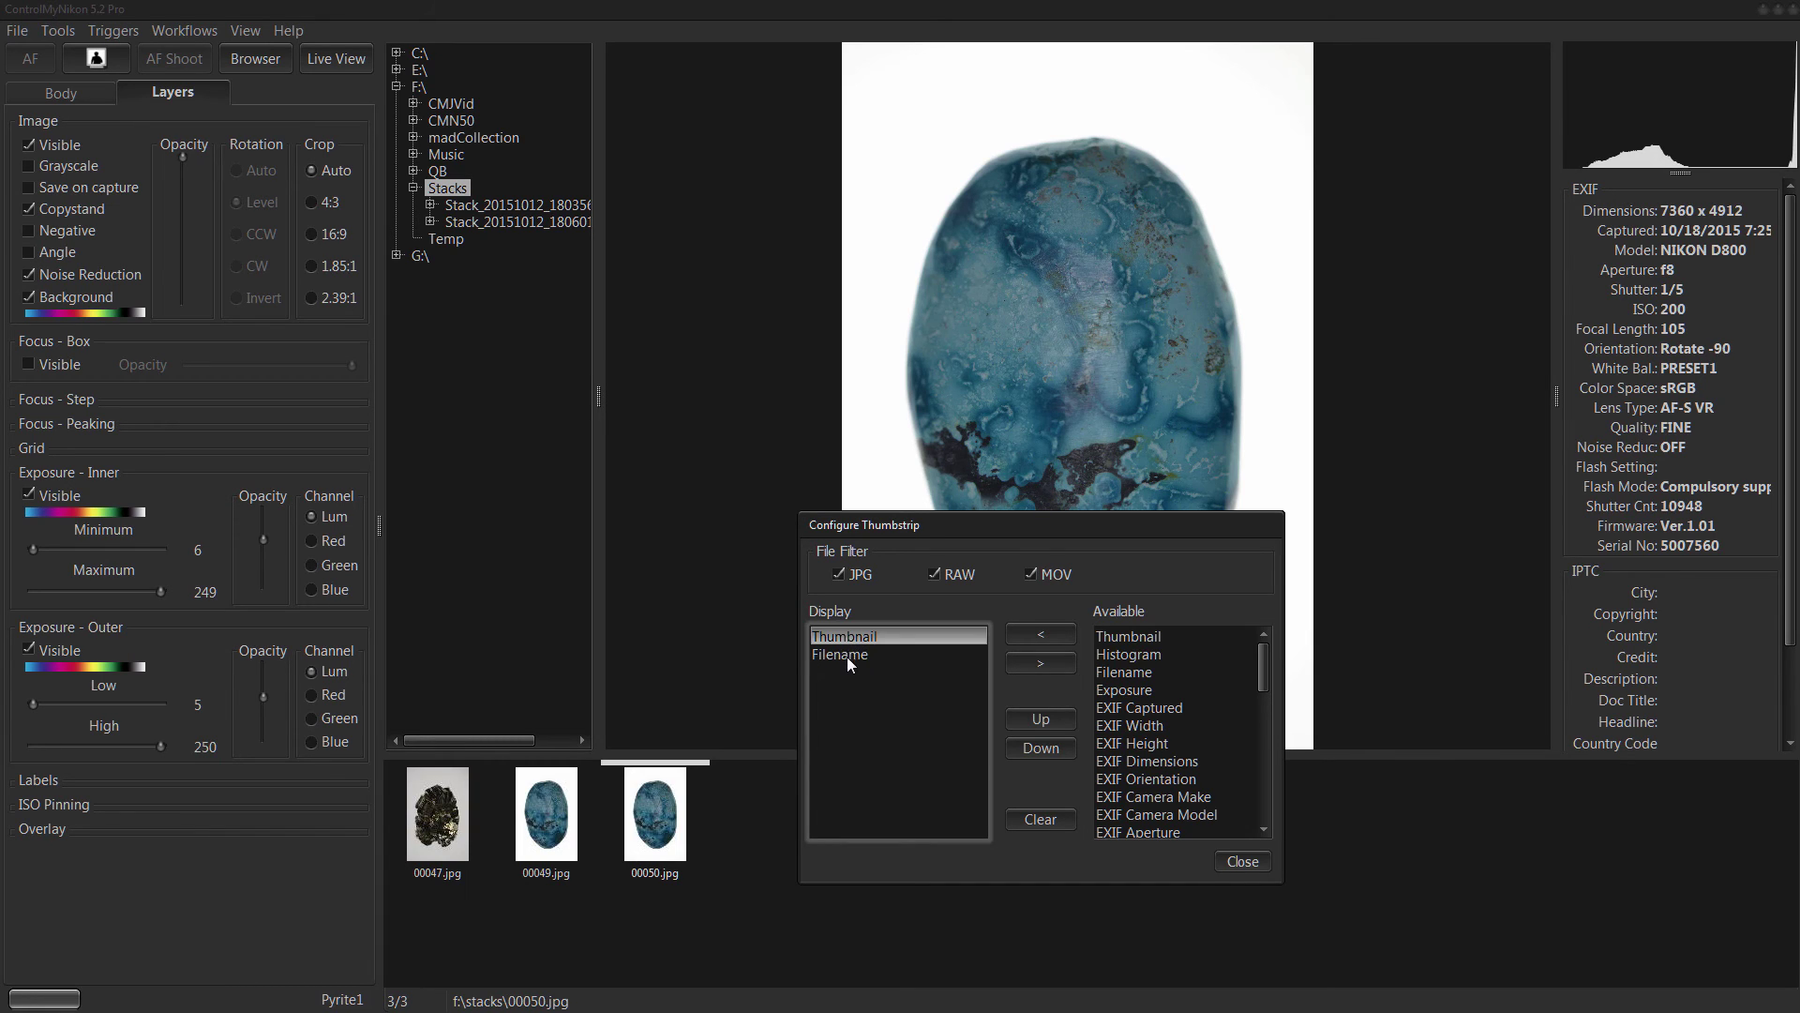
left_click(846, 656)
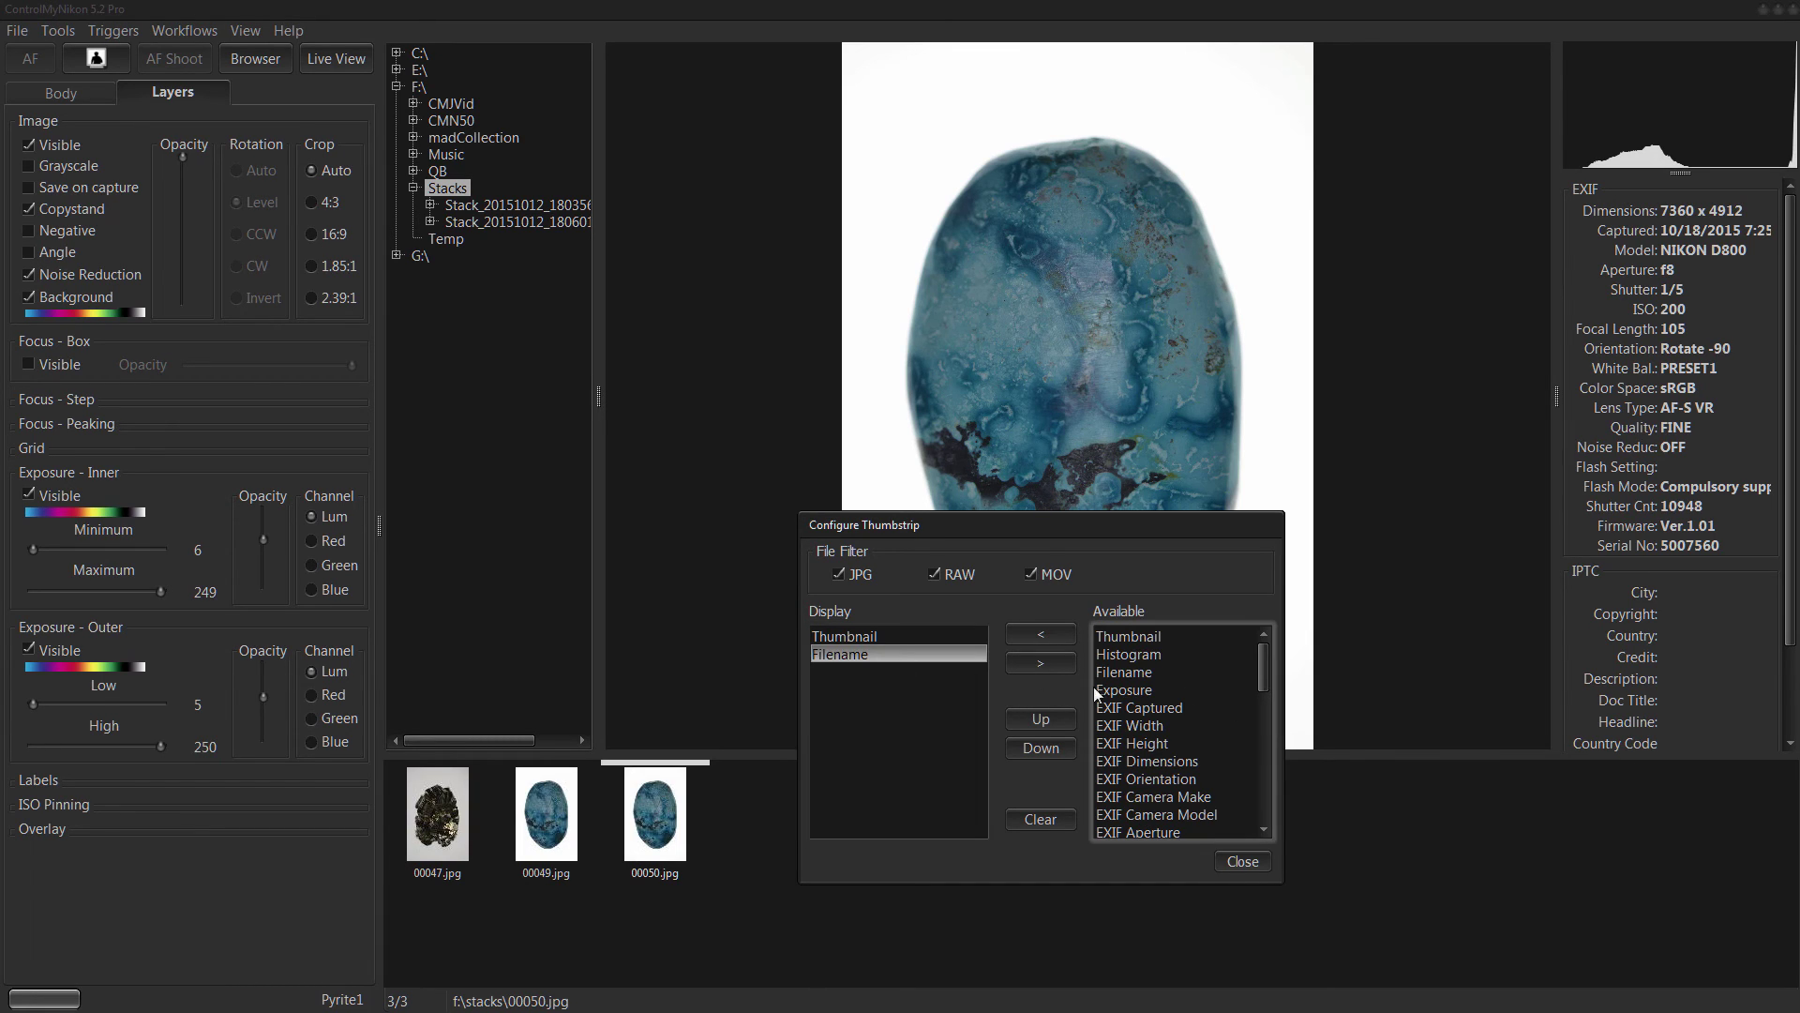
left_click(1043, 720)
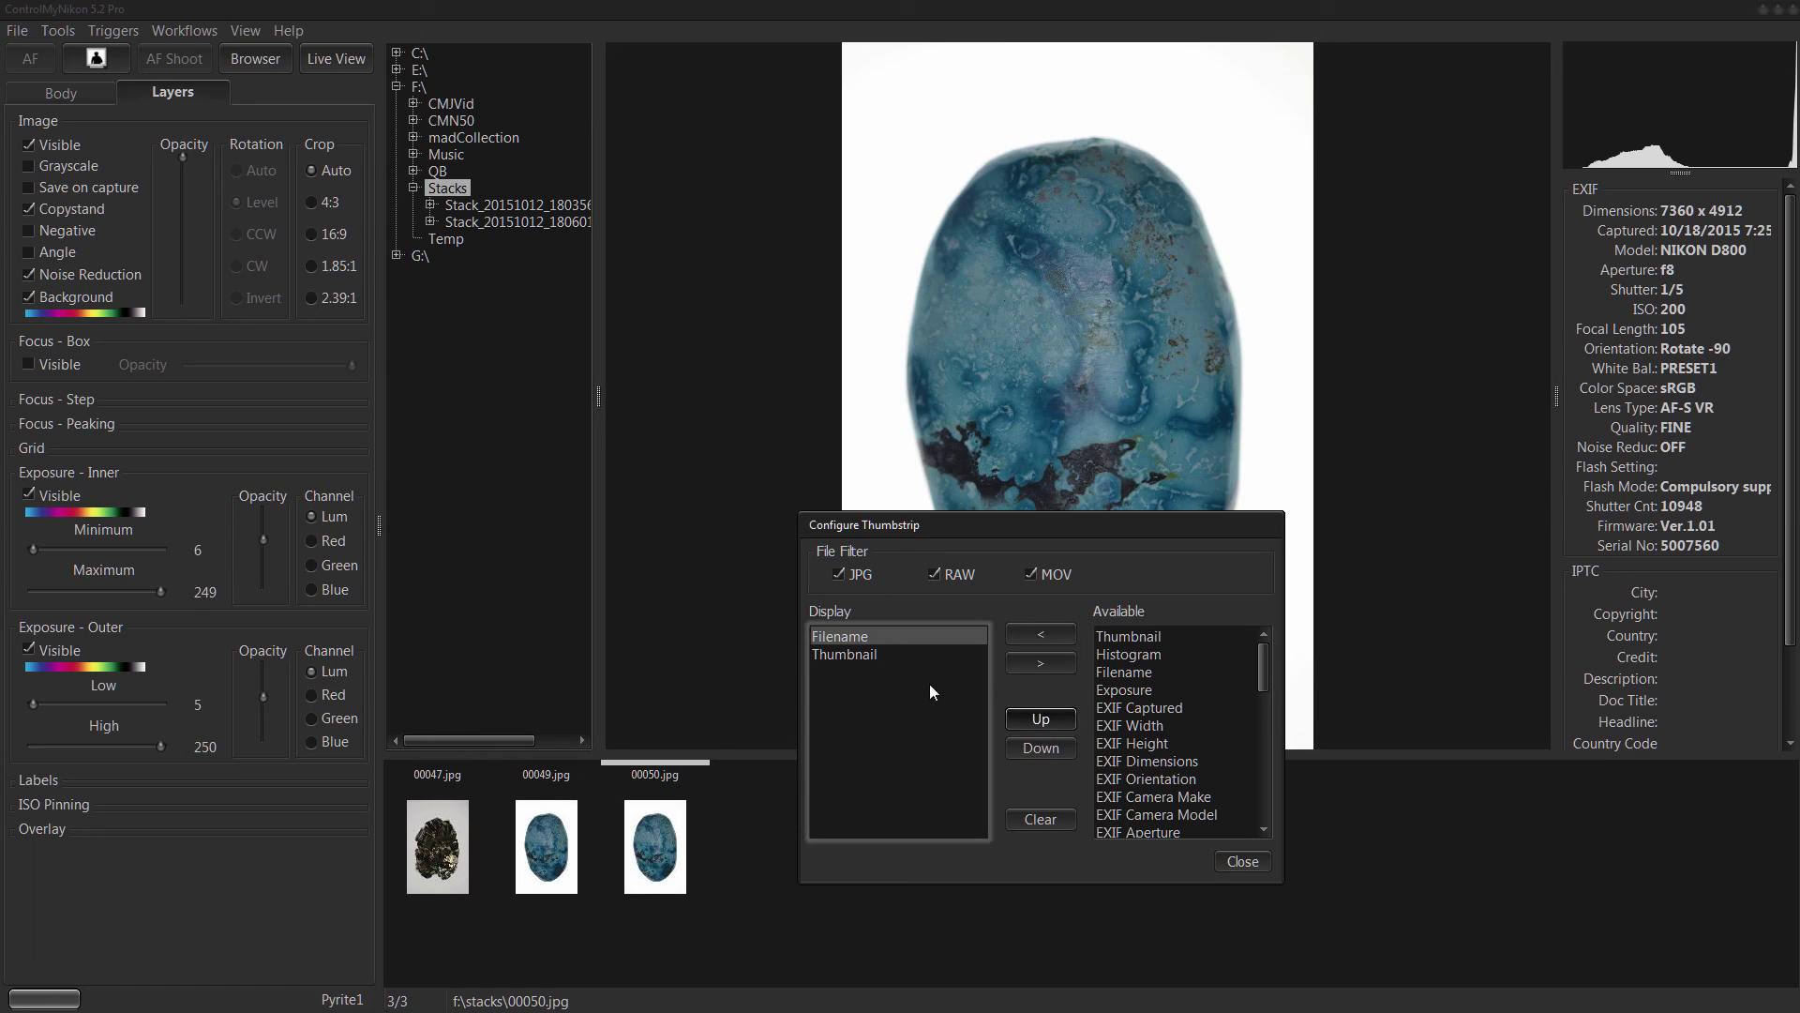
left_click(857, 637)
left_click(1042, 750)
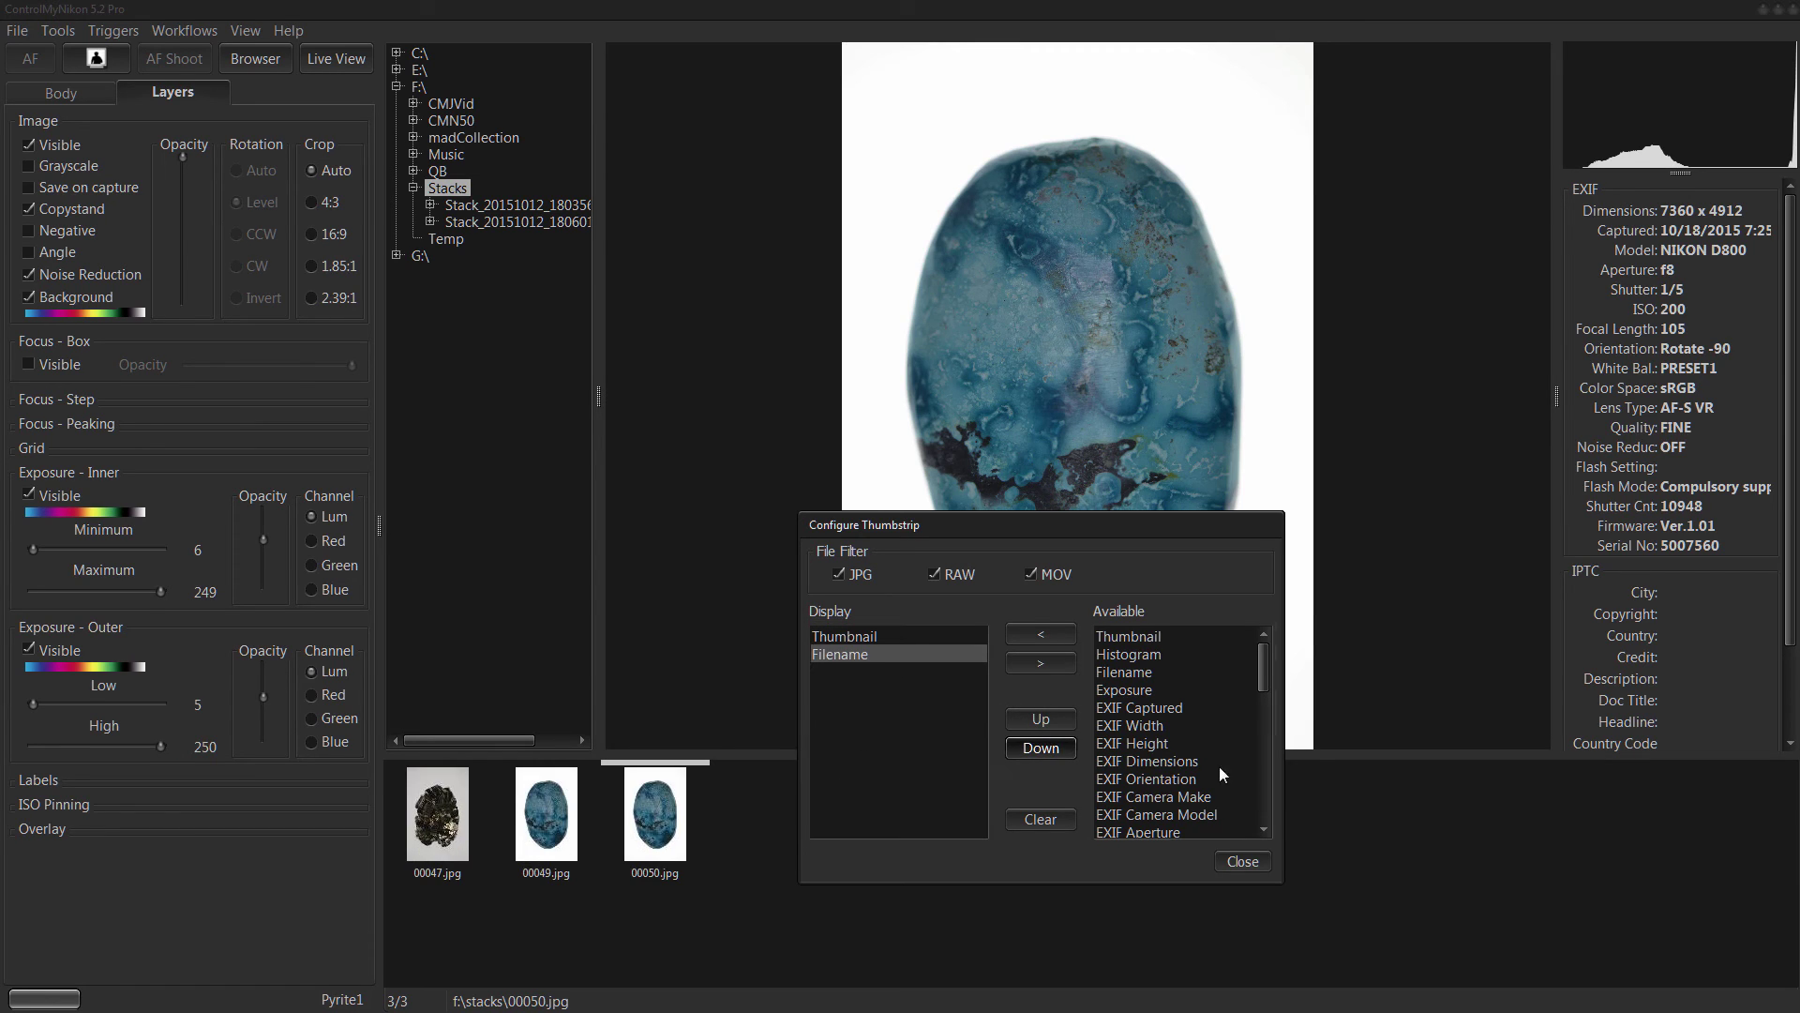
Add Histogram to the thumbstrip display order, move it to the top, and close the dialog.
left_click(1129, 655)
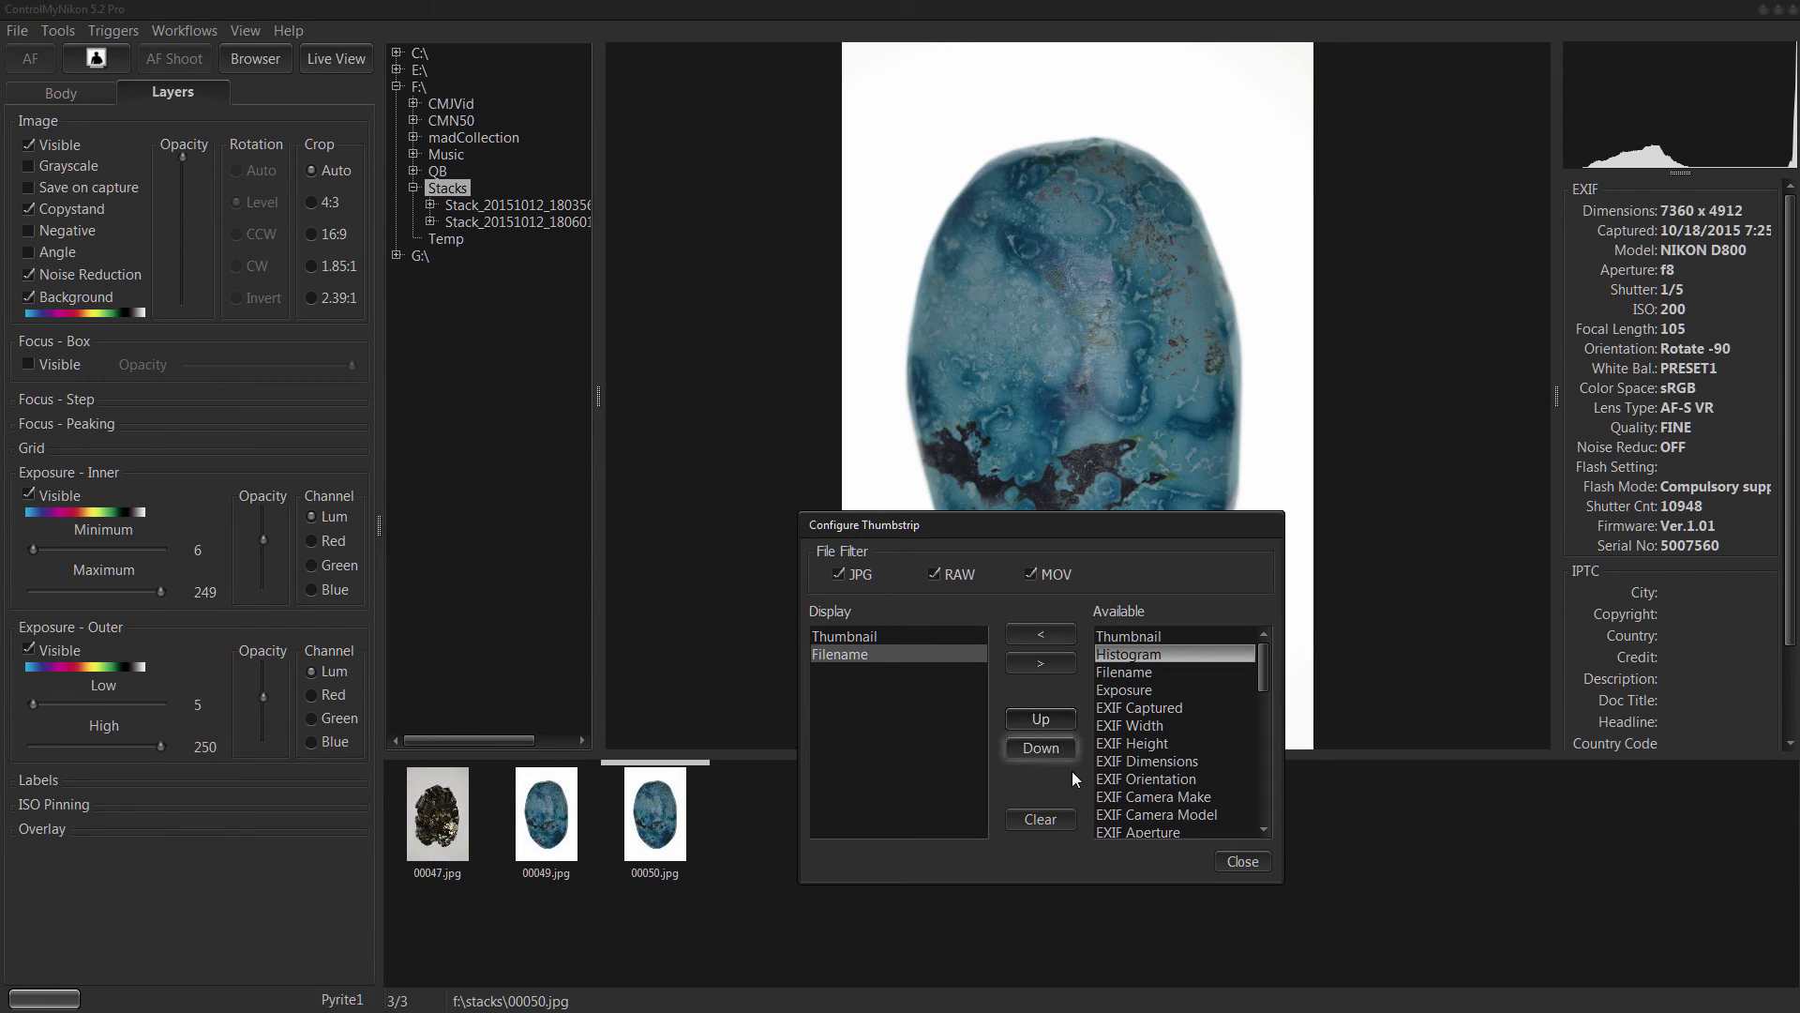
left_click(1028, 636)
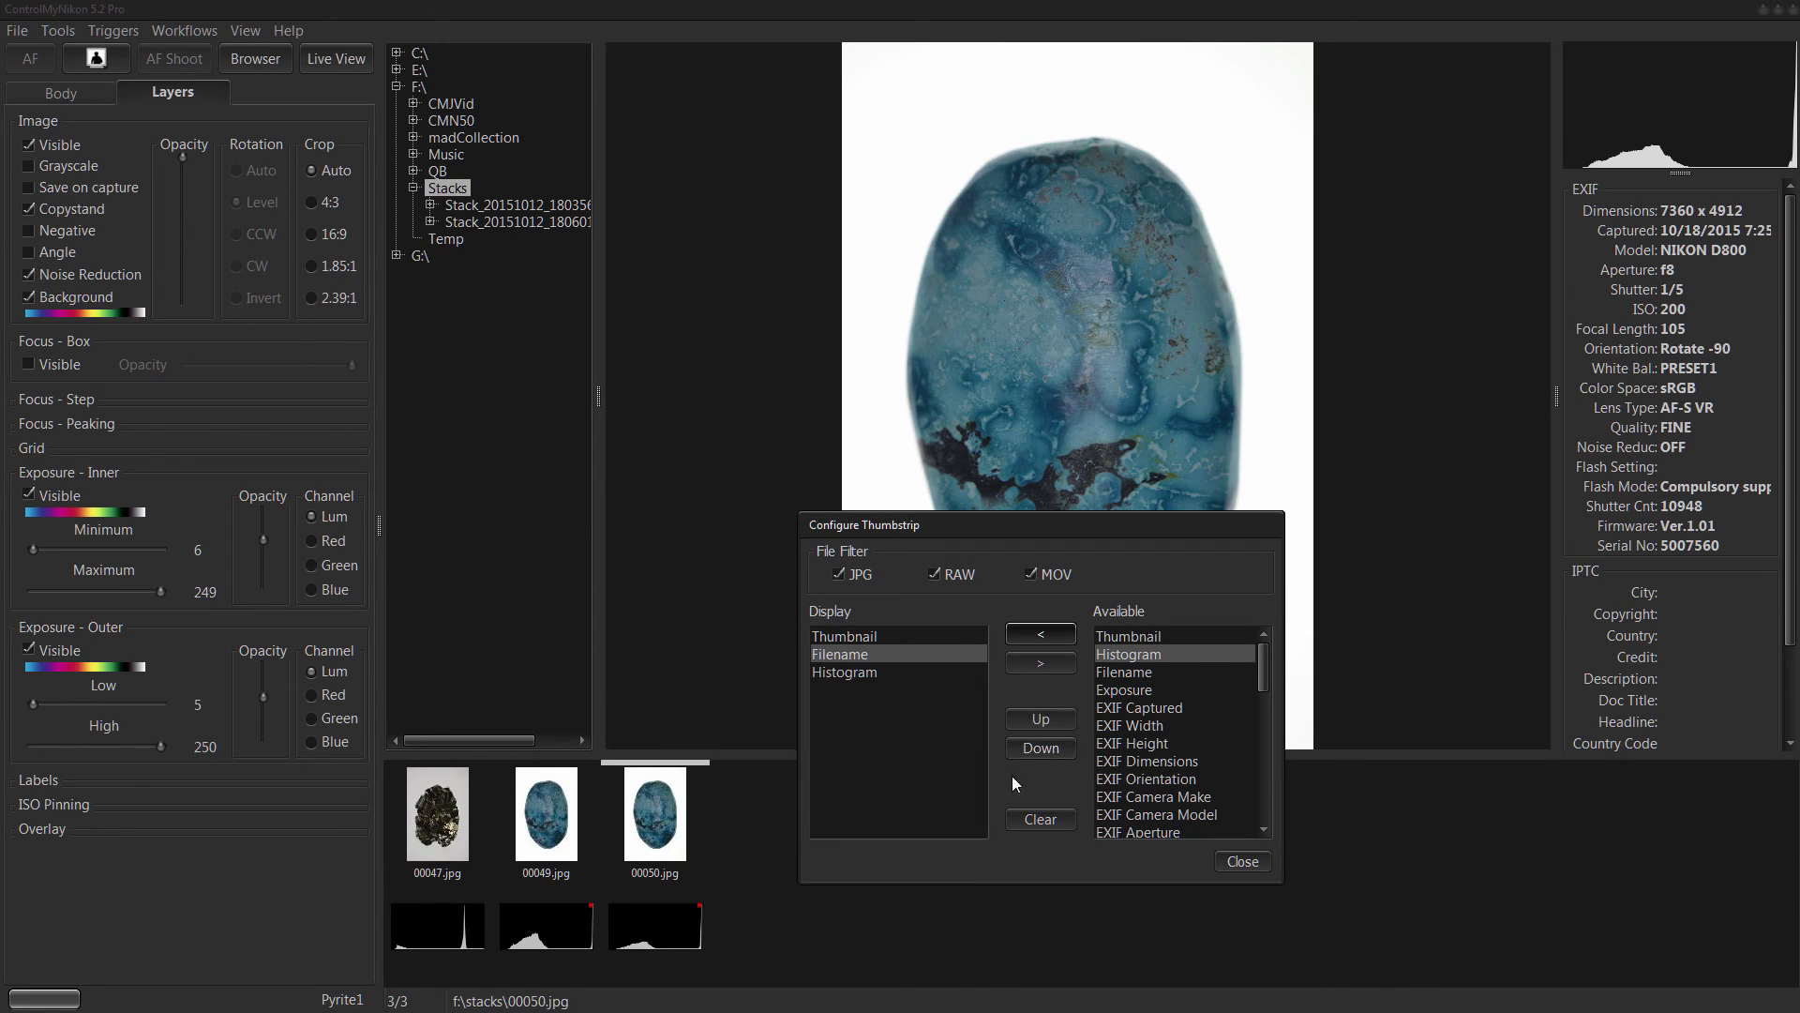
left_click(844, 671)
left_click(1050, 718)
left_click(1051, 719)
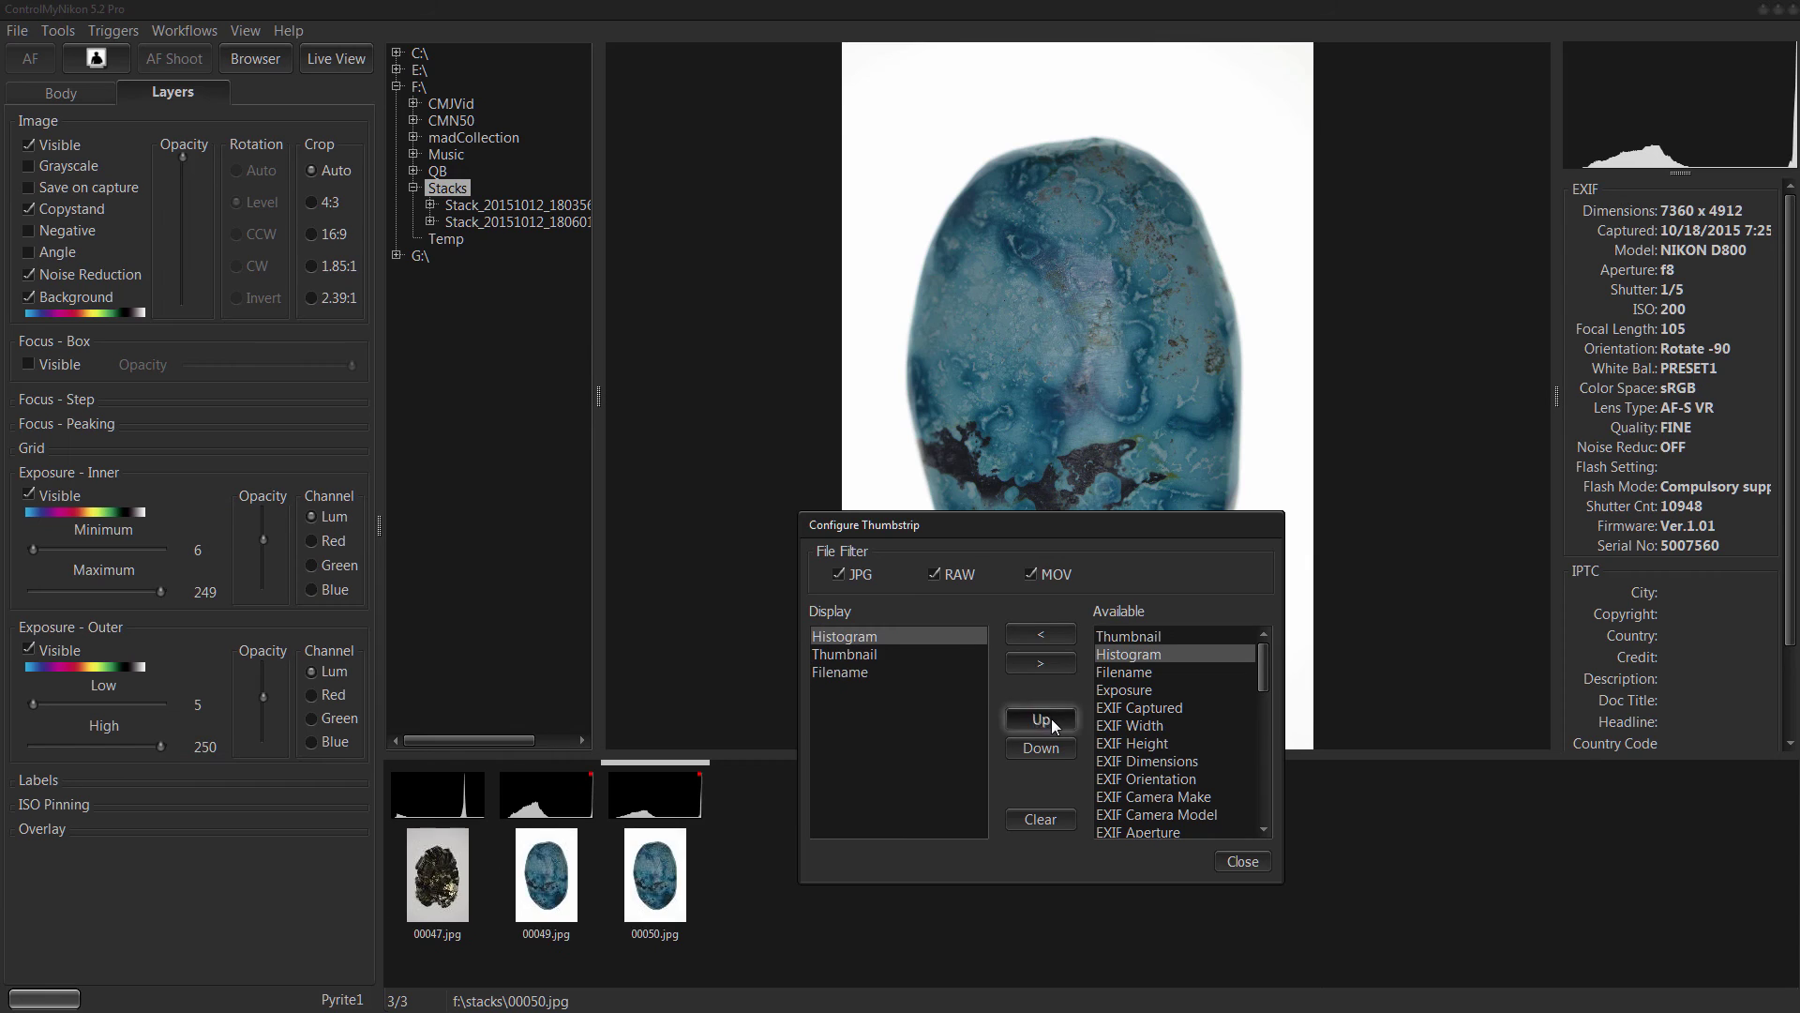
left_click(1243, 861)
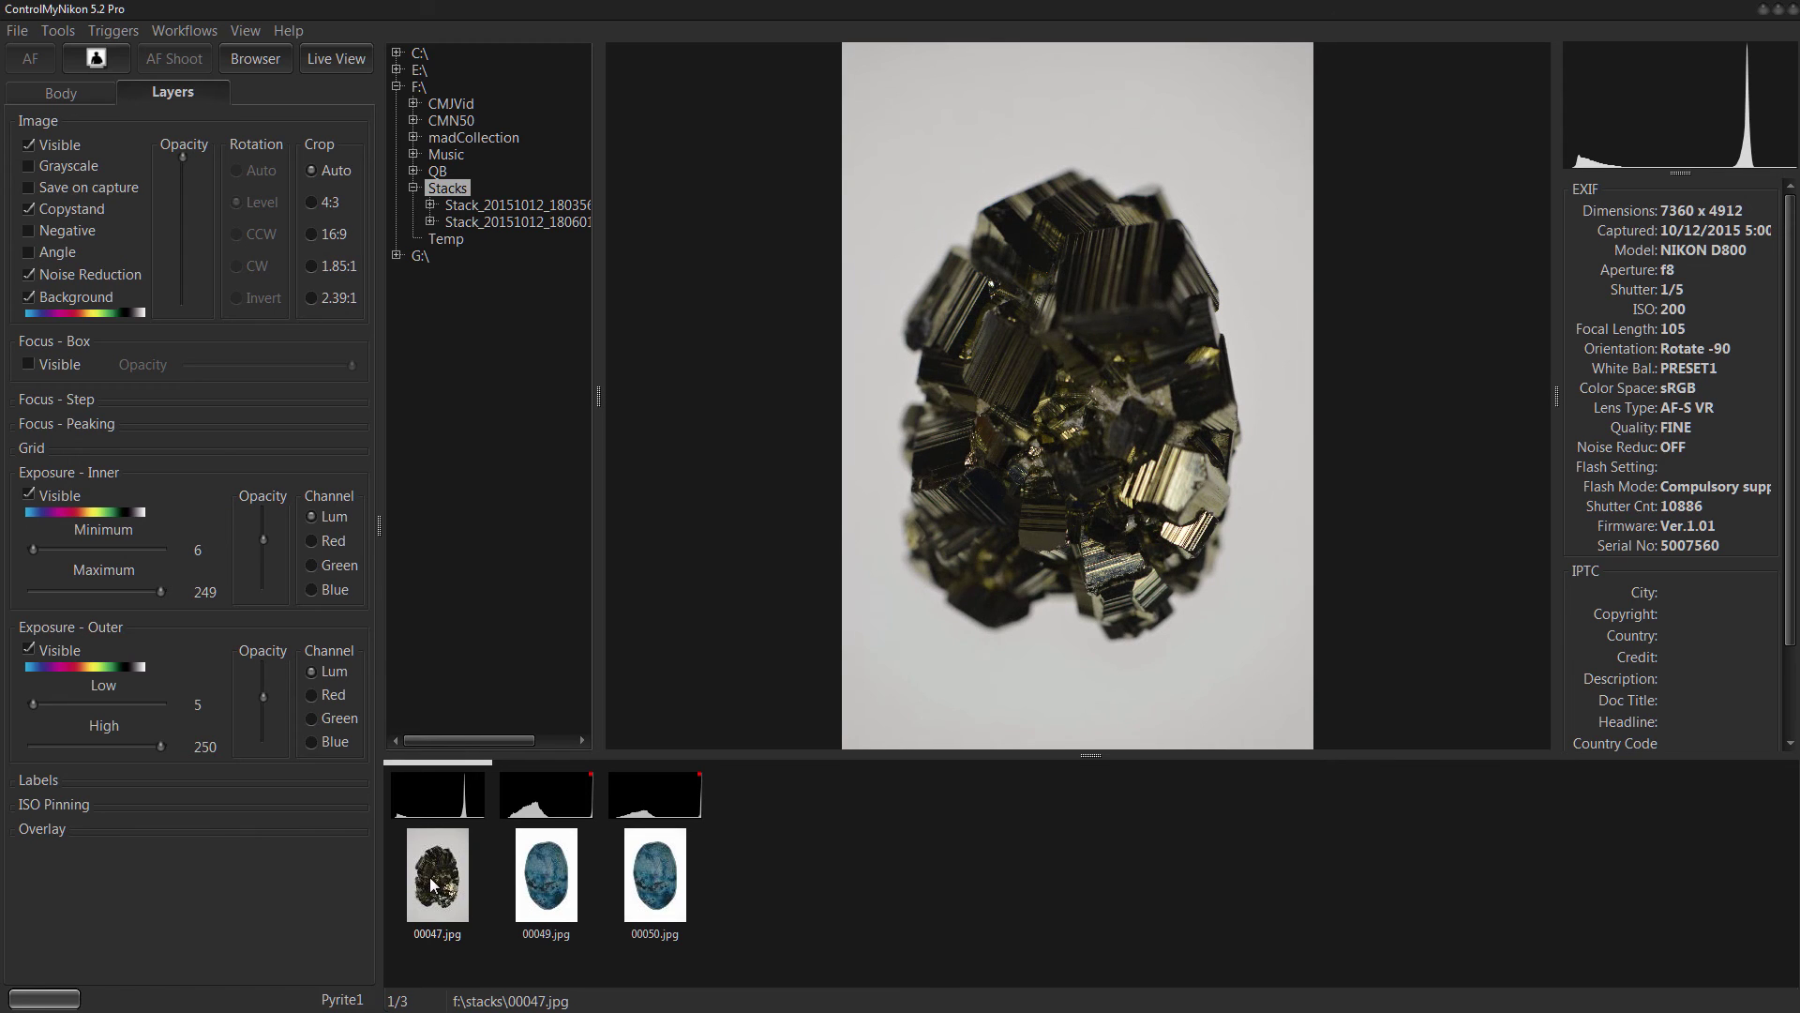
Compare the blue stone stack images 00049.jpg and 00050.jpg, finishing on 00049.jpg.
left_click(549, 894)
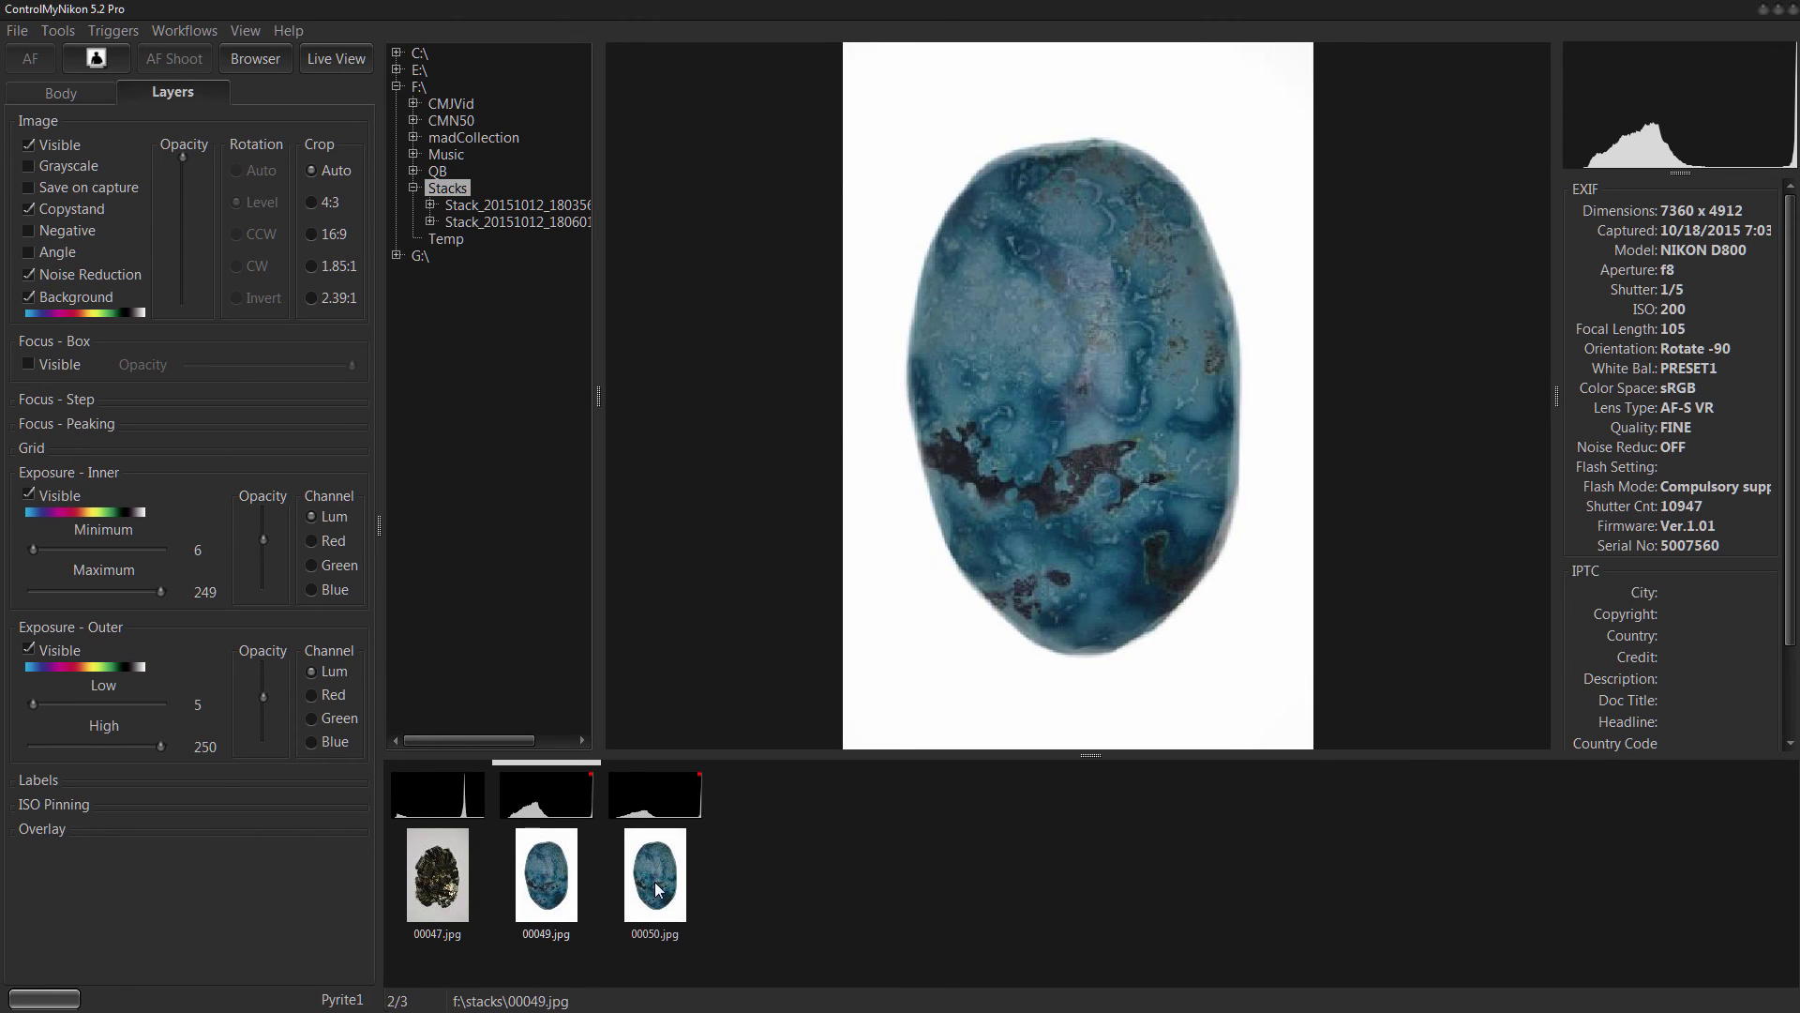
left_click(662, 890)
left_click(553, 889)
left_click(681, 889)
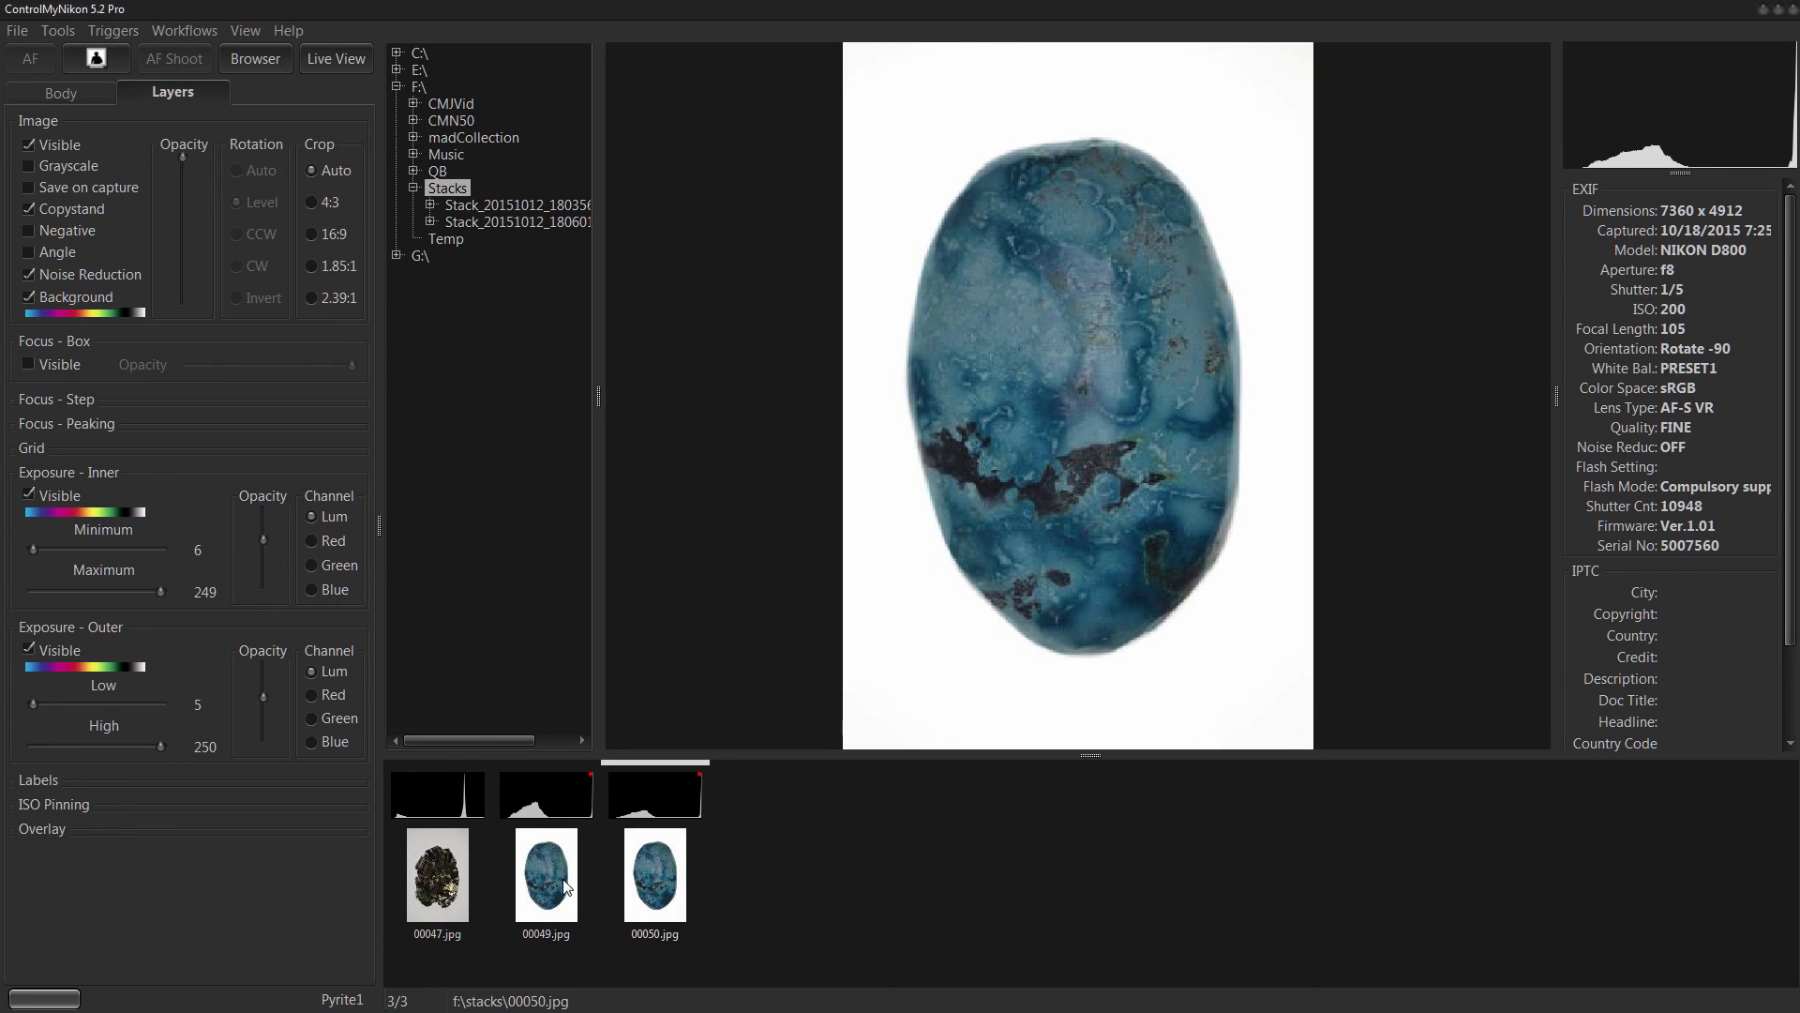
left_click(547, 889)
left_click(647, 890)
left_click(550, 884)
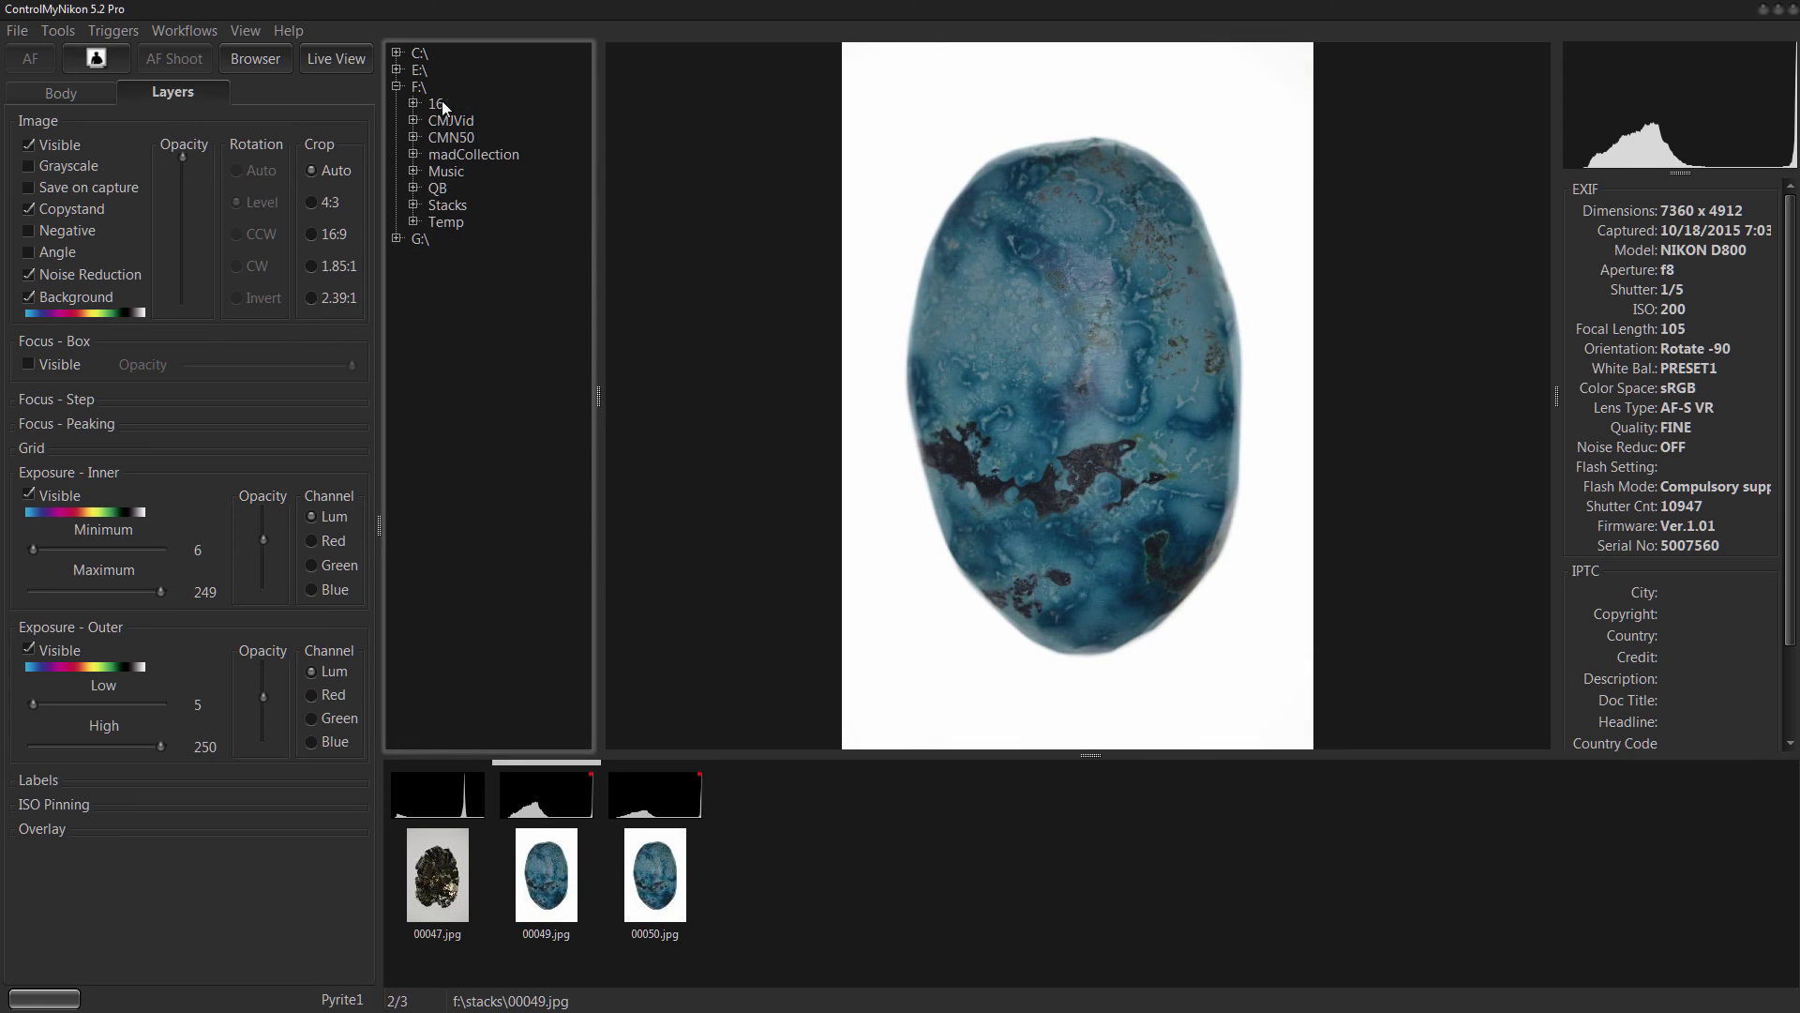
Open photo folder 16 and view the red boat, memorial wall and flower photos.
left_click(437, 104)
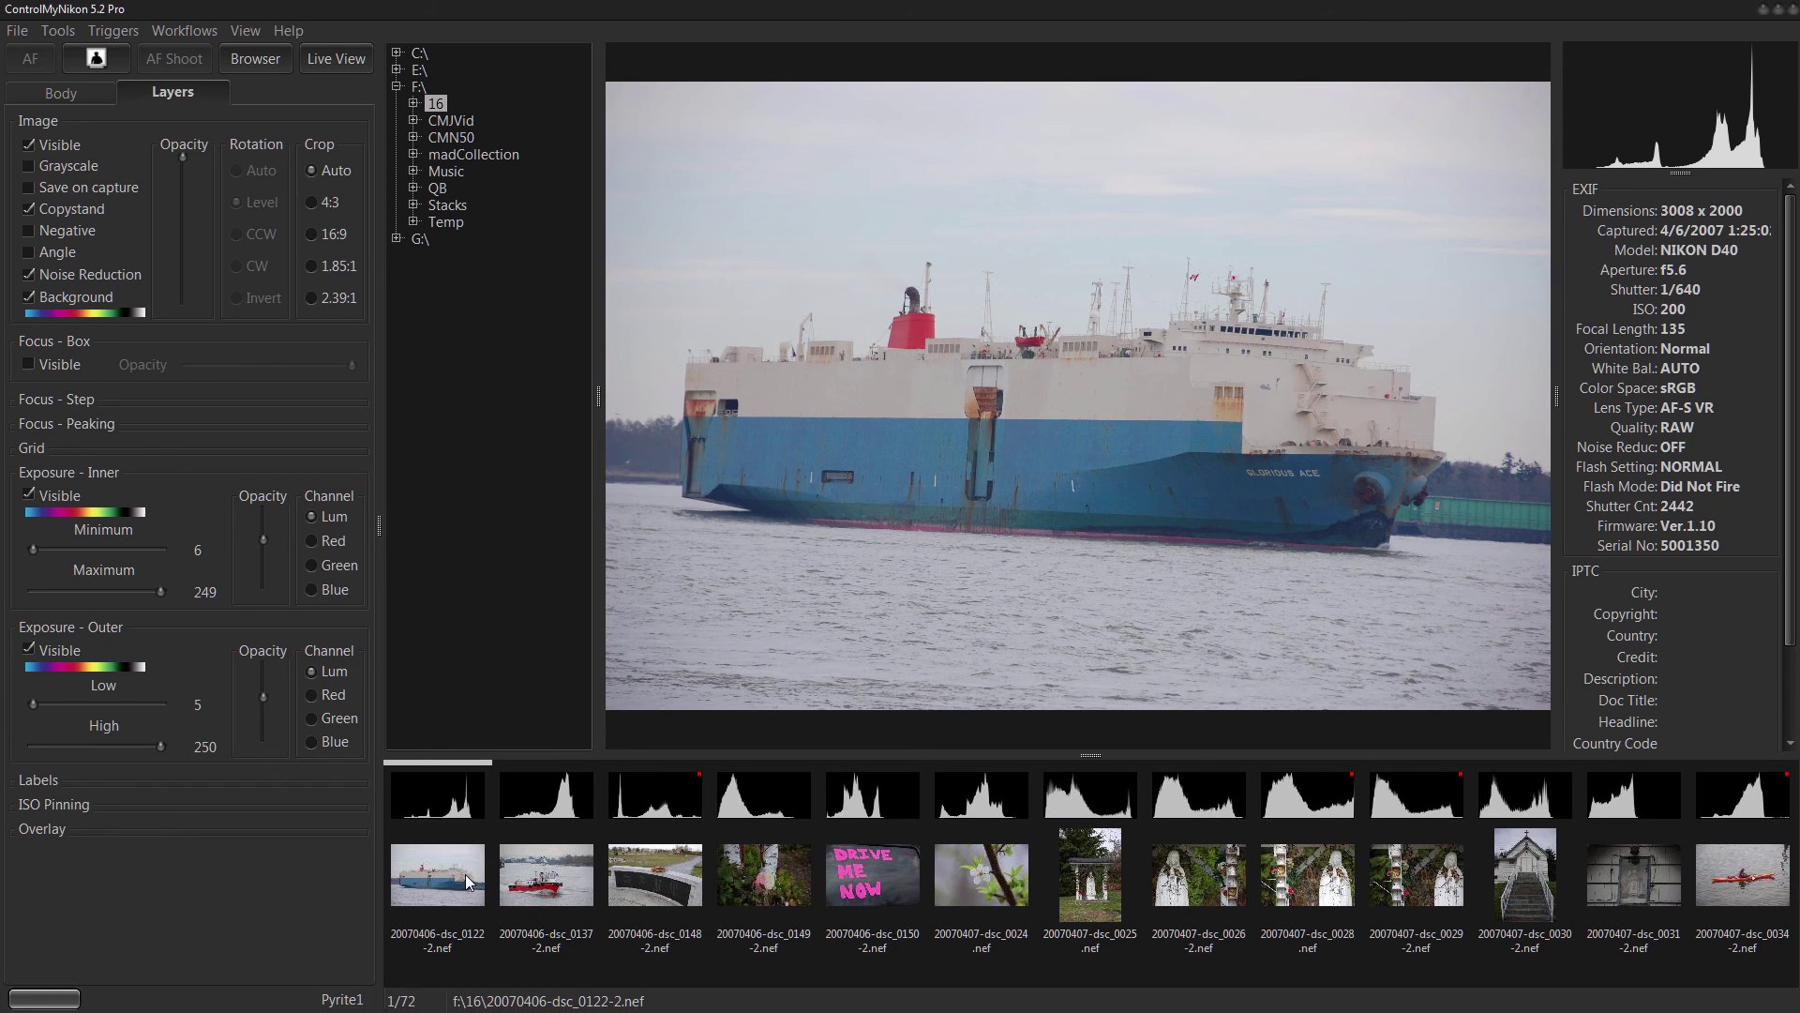
left_click(558, 808)
left_click(690, 812)
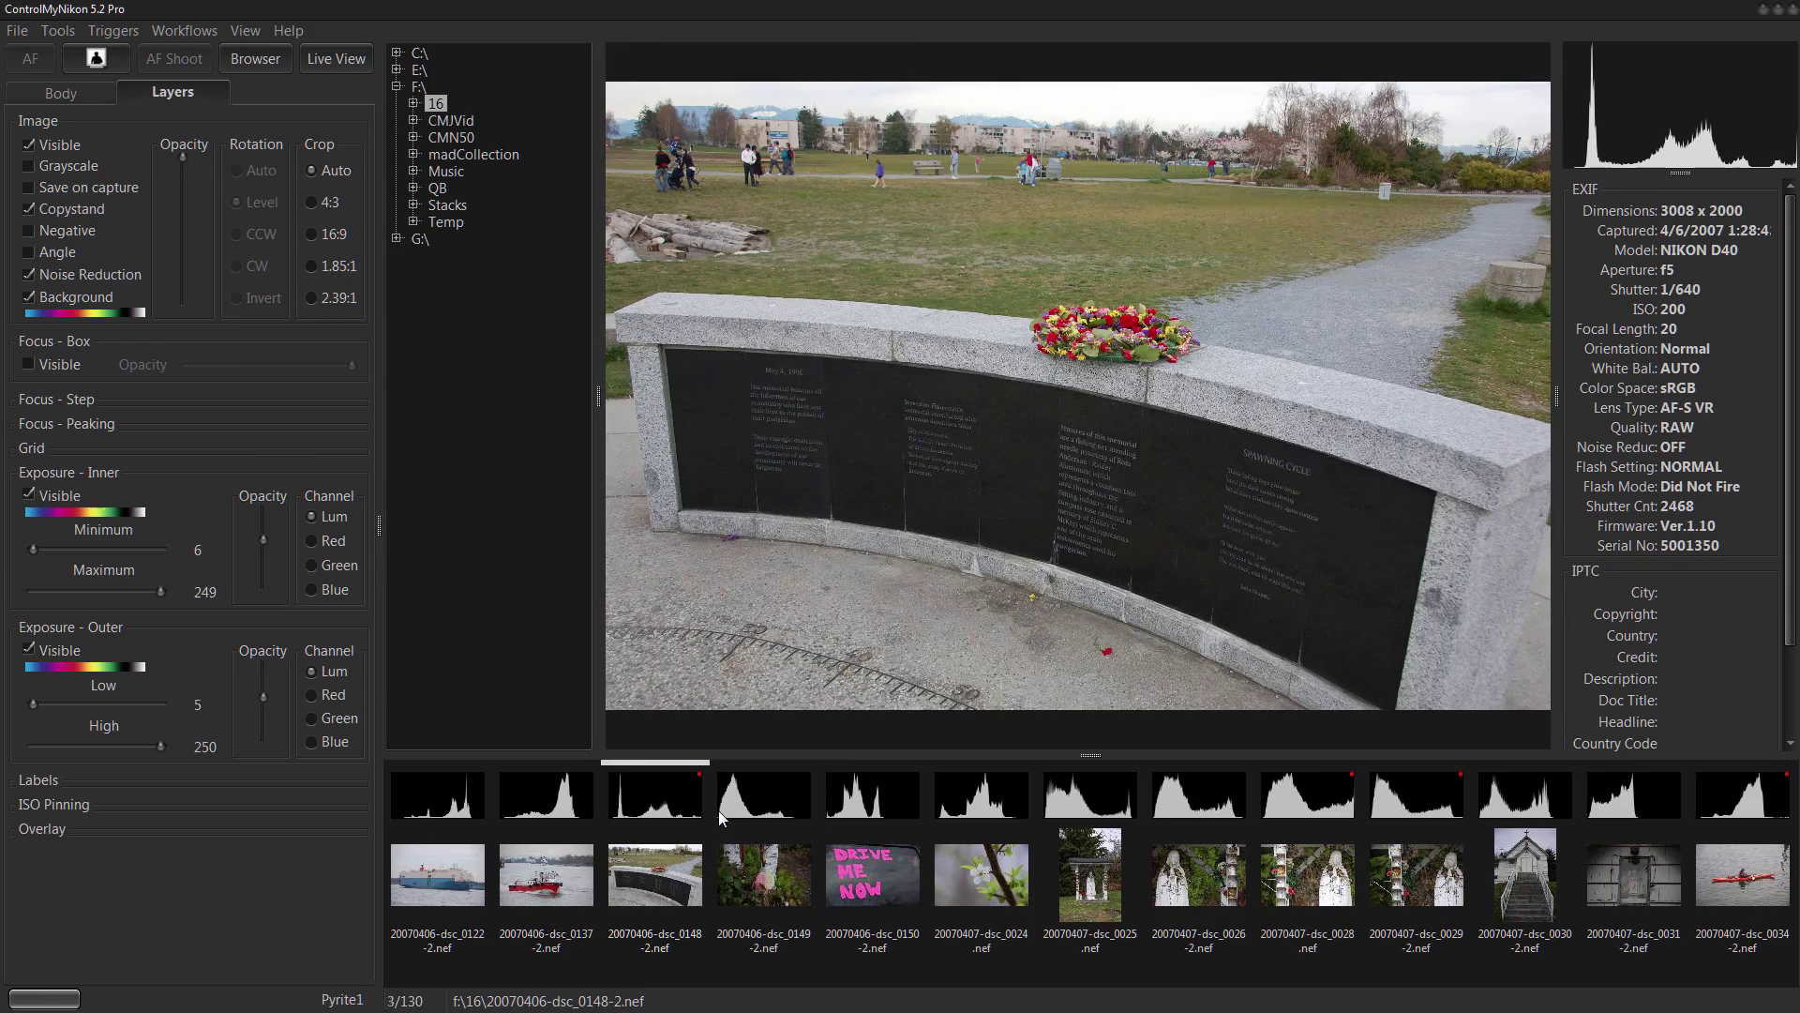
key("Right")
key("Right")
key("Right")
key("Right")
key("Right")
key("Right")
key("Right")
key("Right")
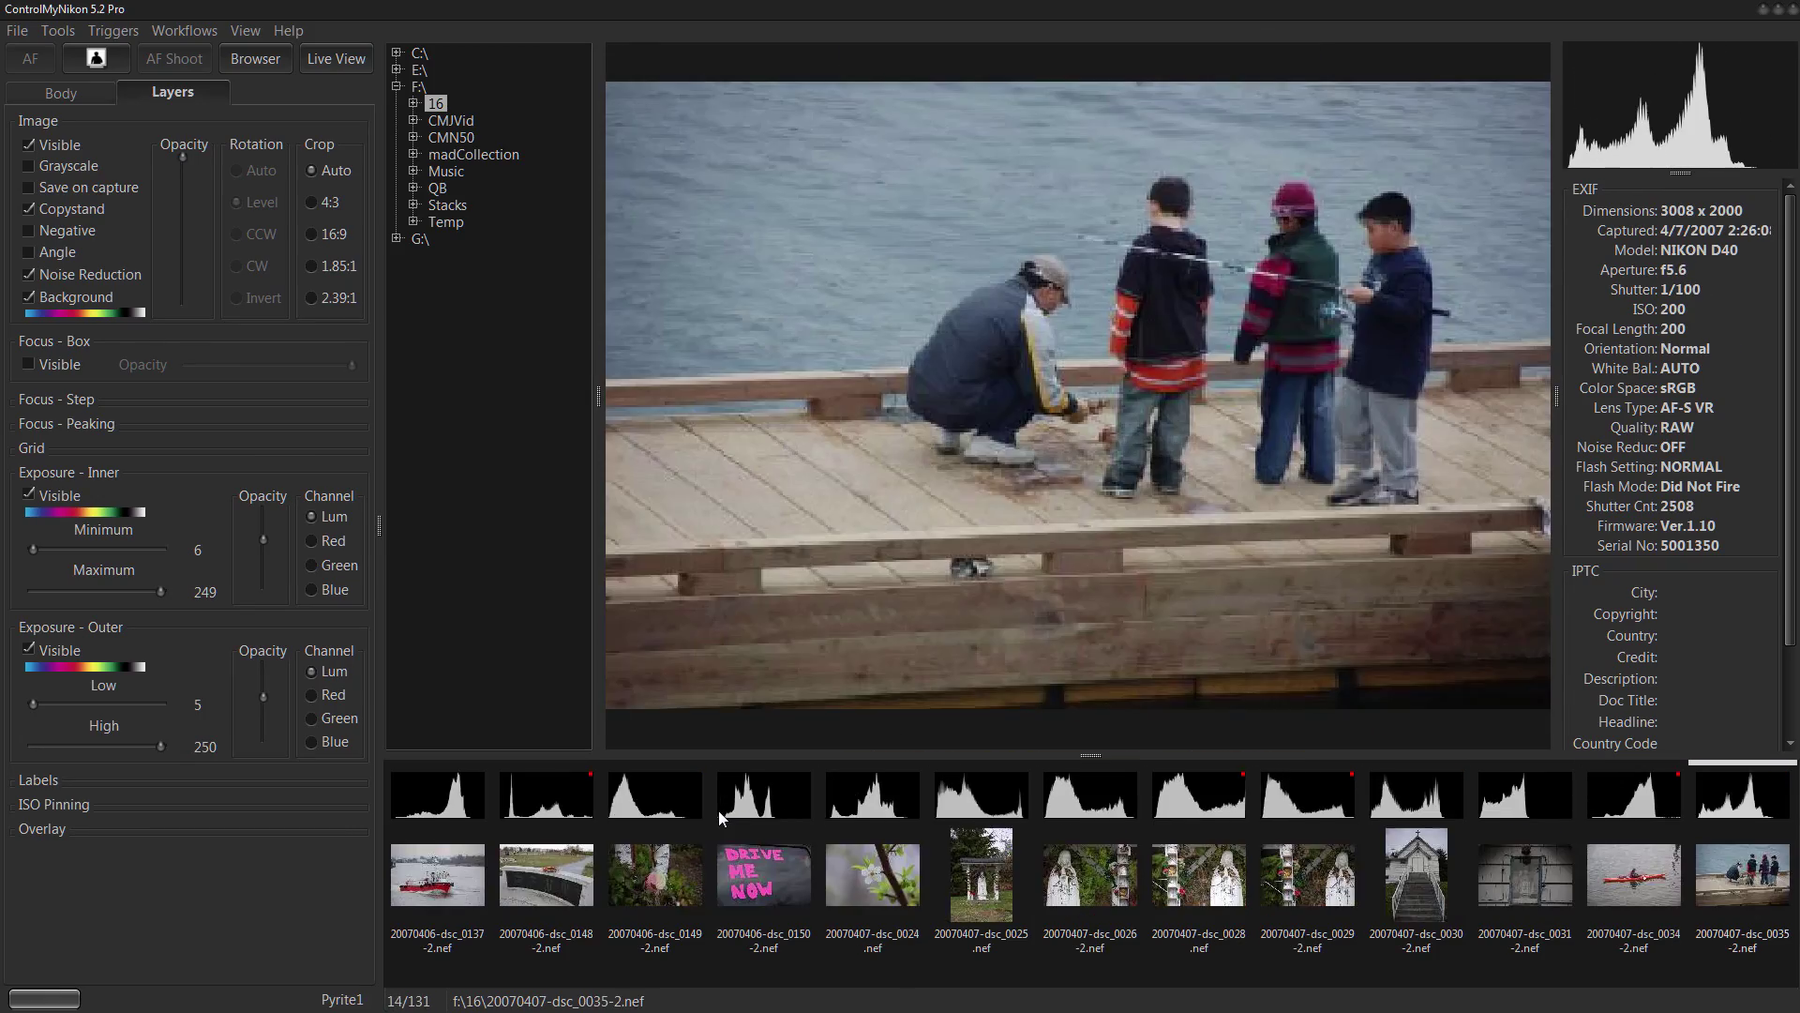
scroll(718, 810, "down", 20)
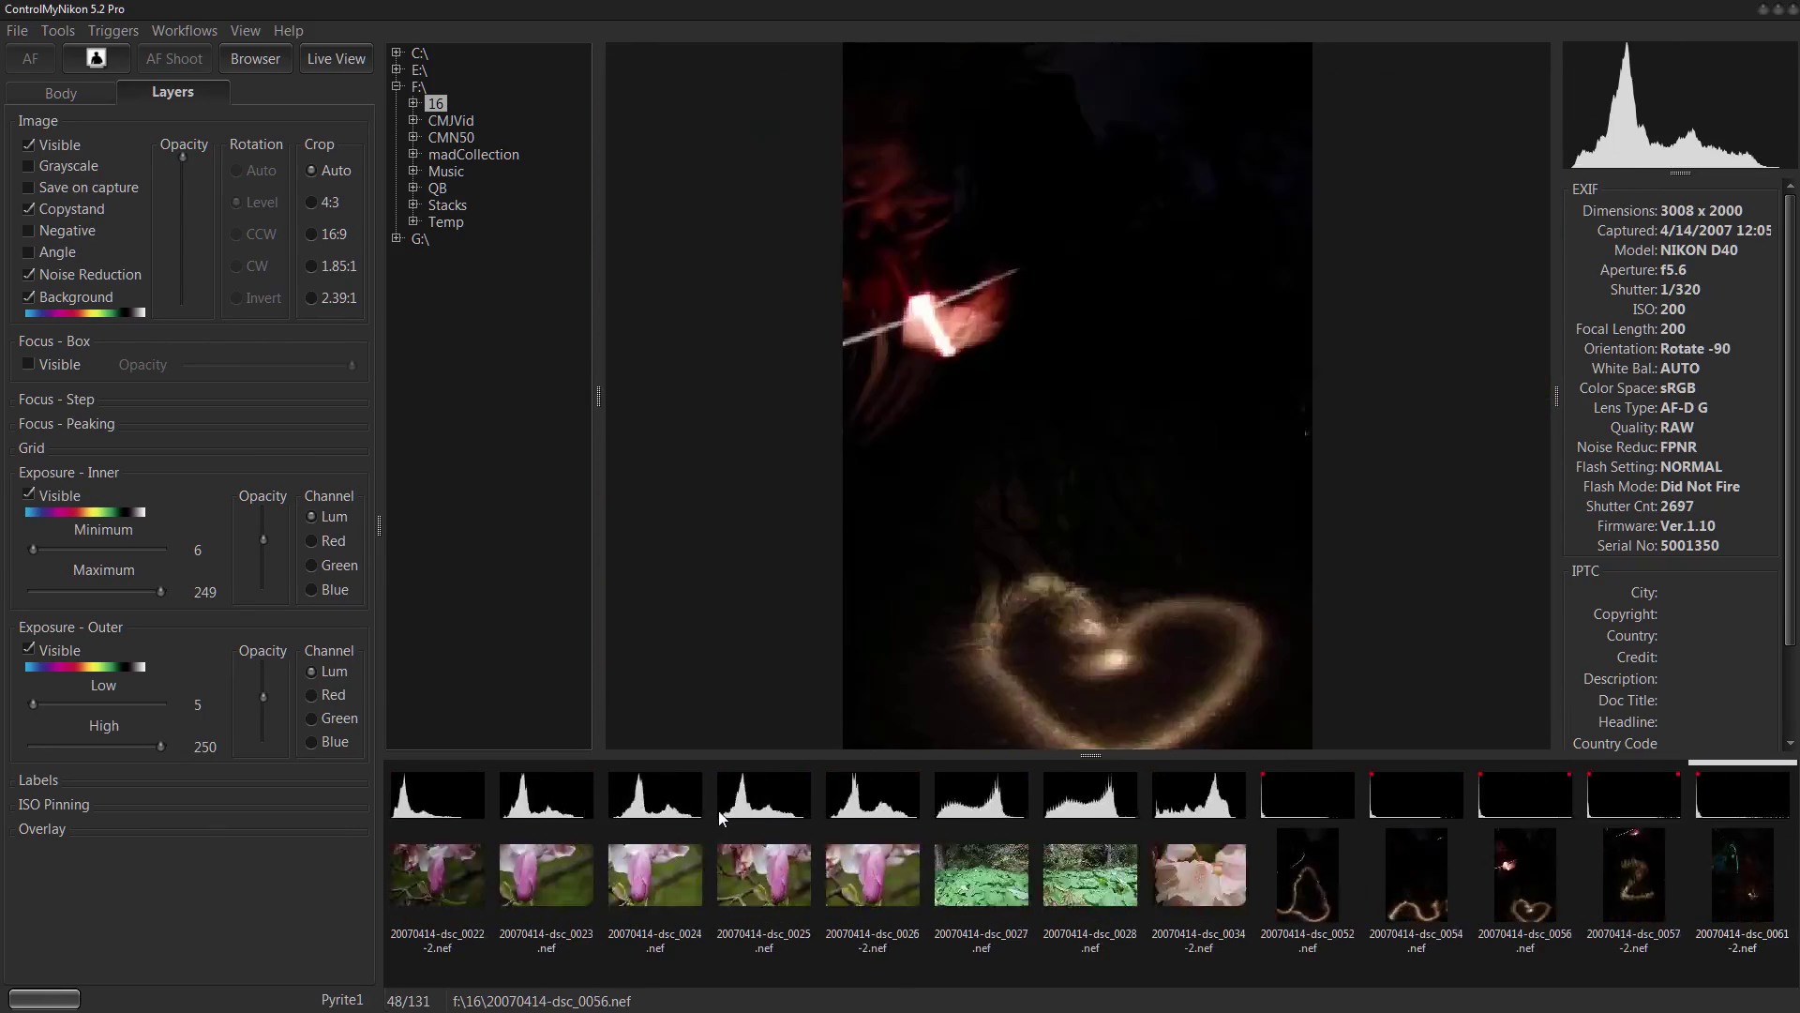
scroll(720, 816, "down", 14)
scroll(720, 817, "up", 20)
scroll(720, 816, "up", 8)
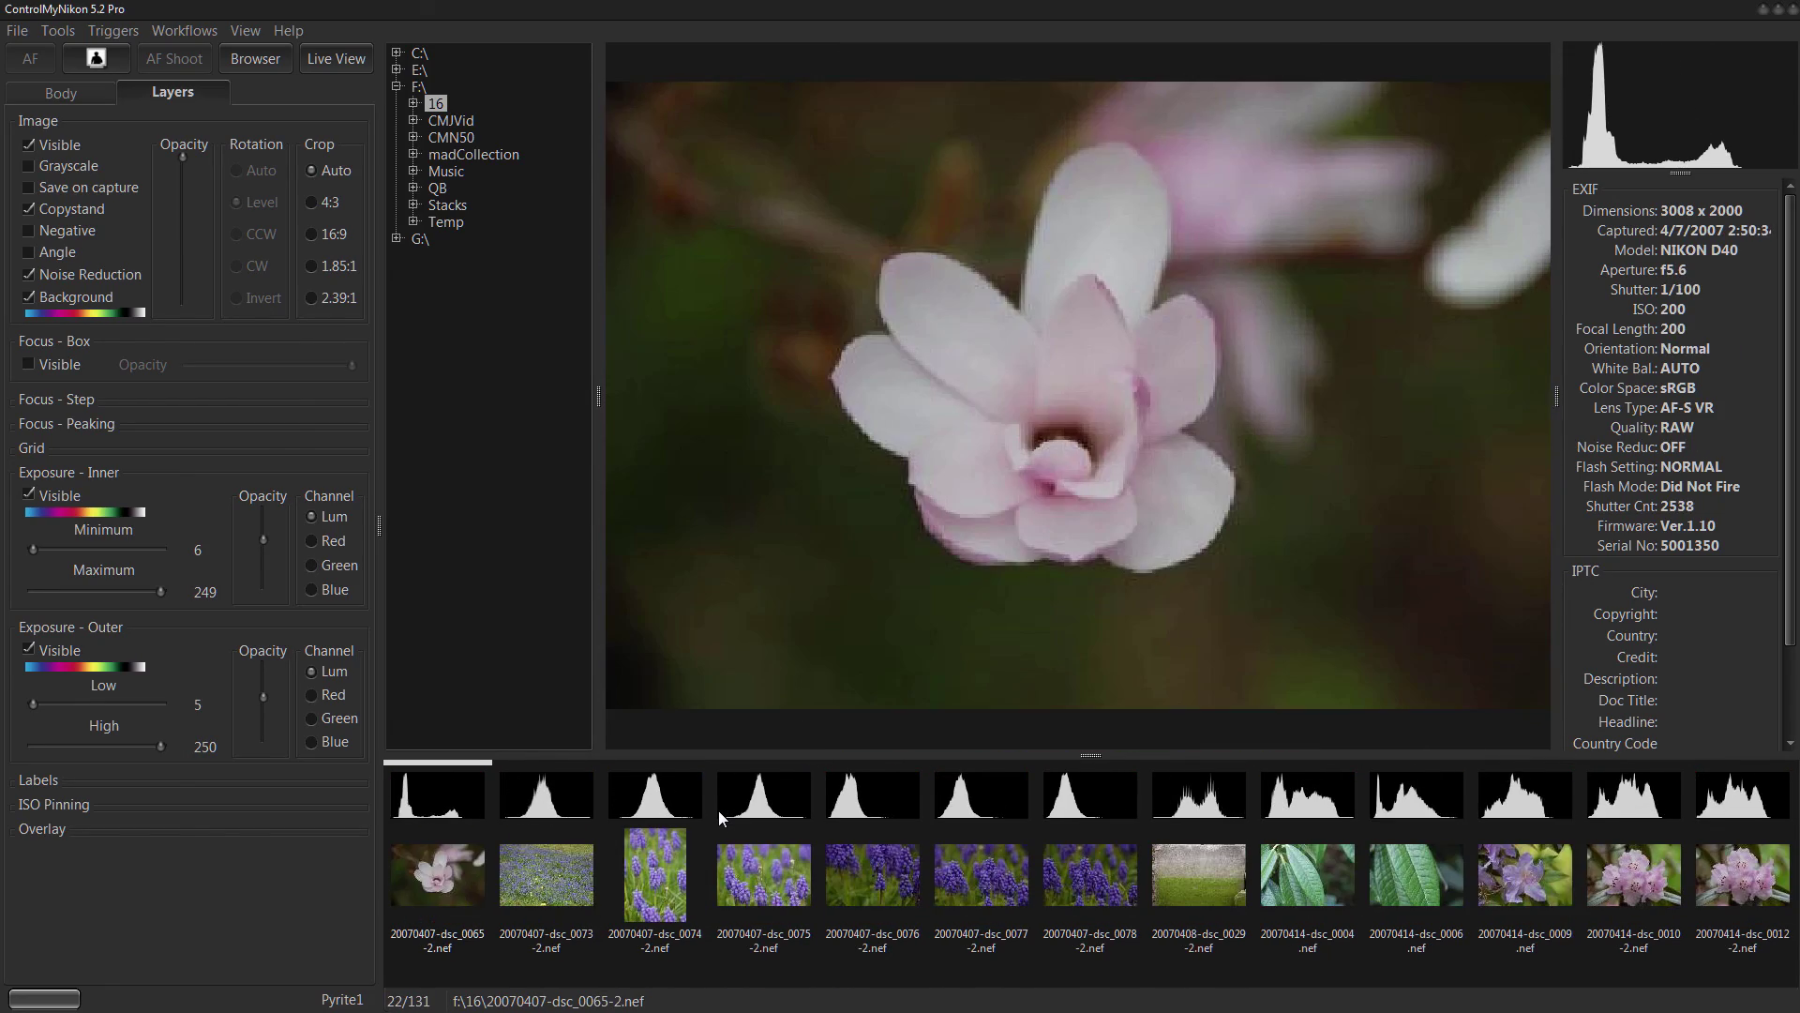
Check the hyacinth photos dsc_0073 to dsc_0078, then stop on leaf photo dsc_0004.
left_click(666, 885)
left_click(769, 887)
left_click(893, 879)
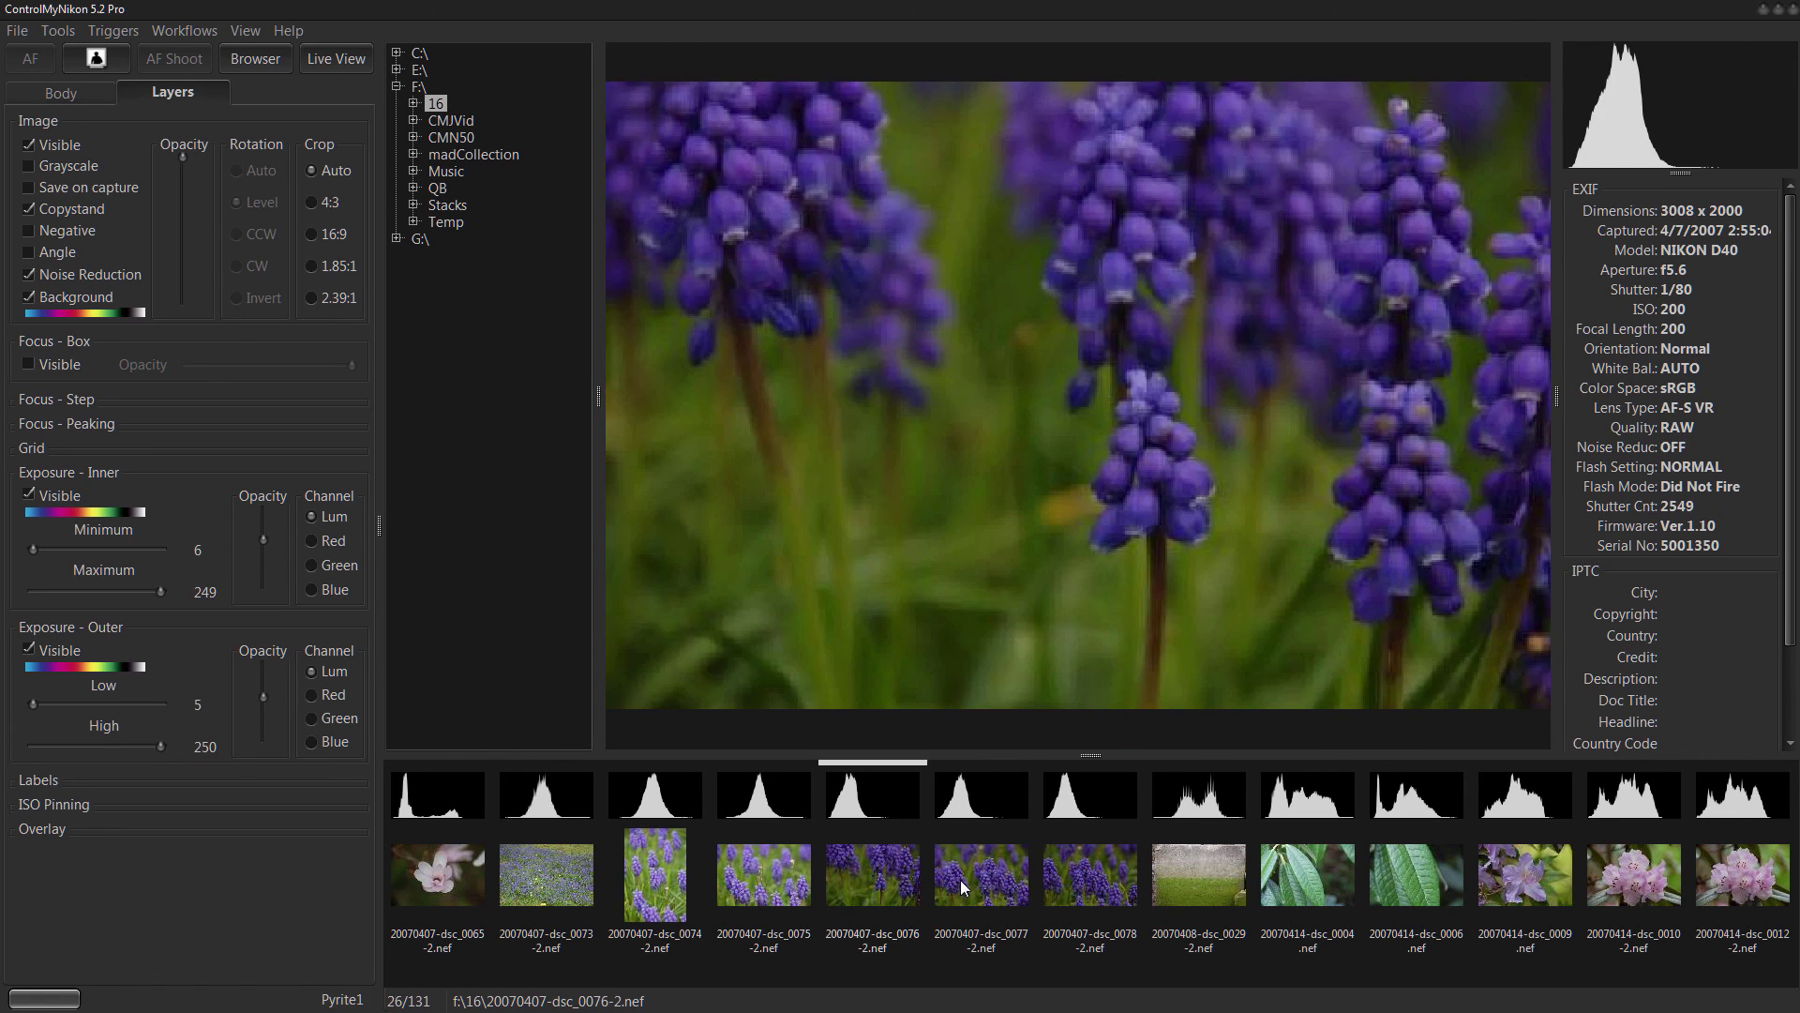
left_click(1082, 872)
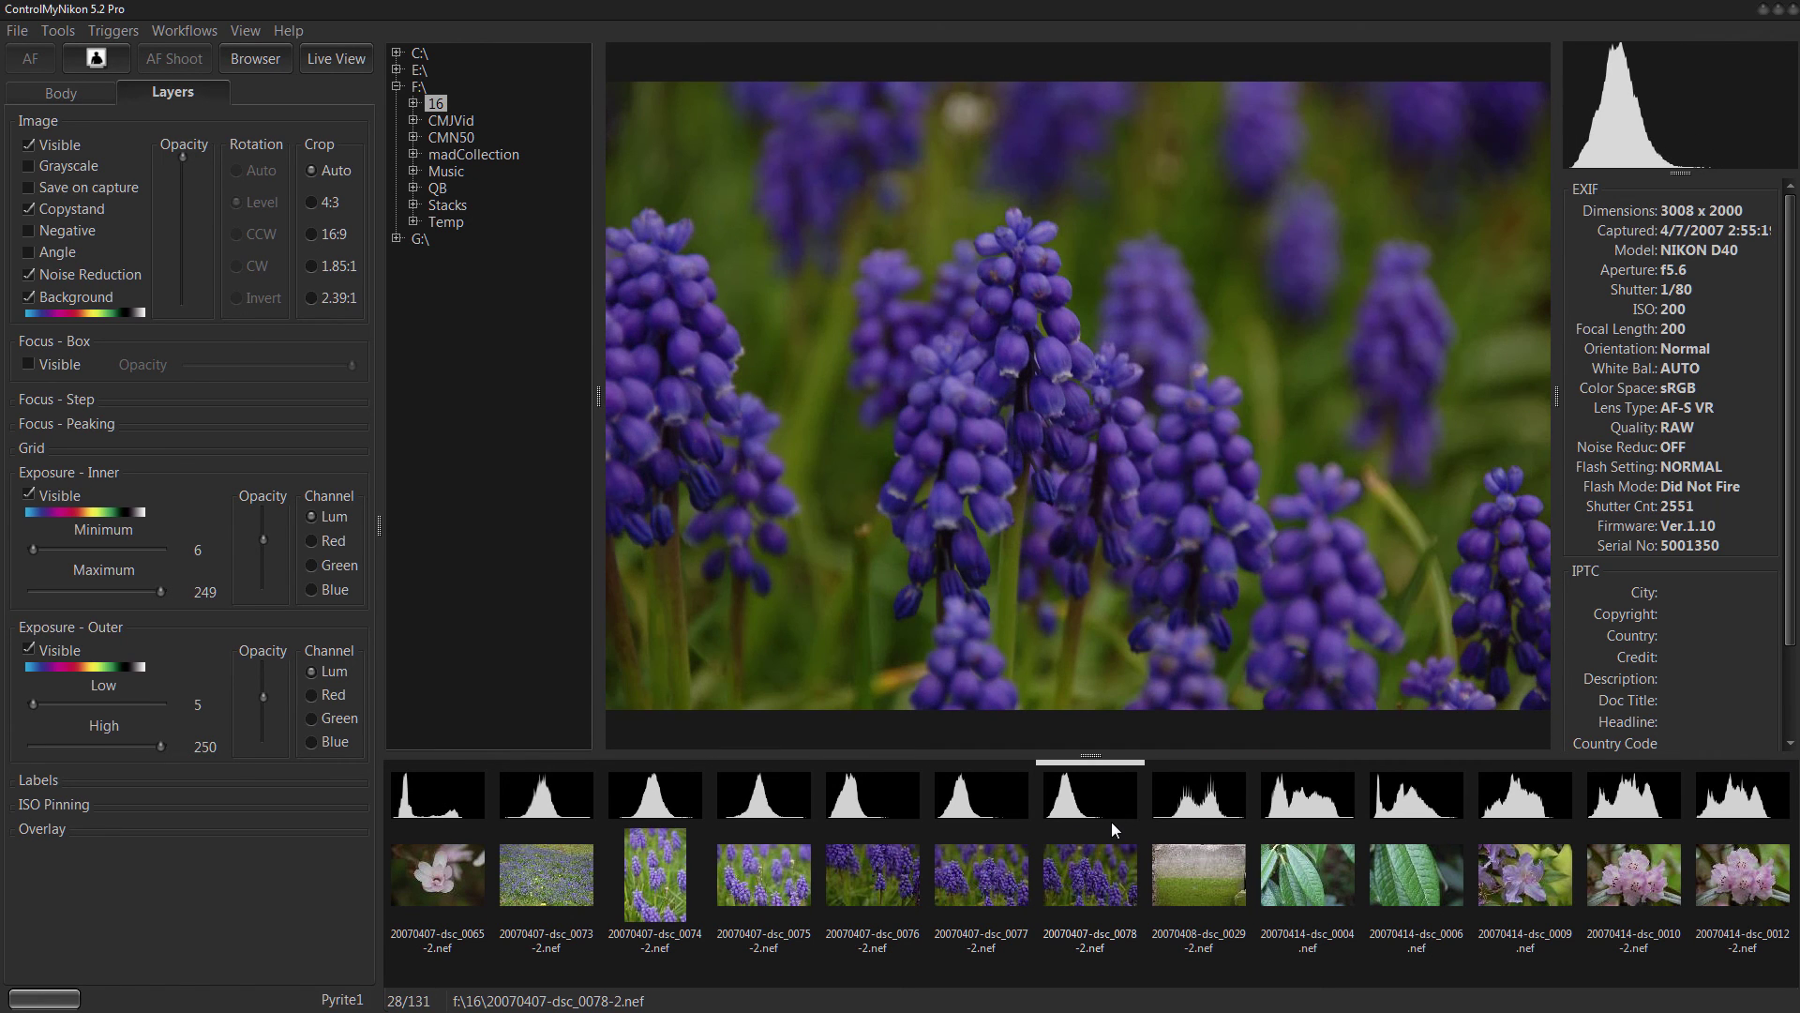
key("Left")
key("Left")
key("Left")
key("Left")
key("Left")
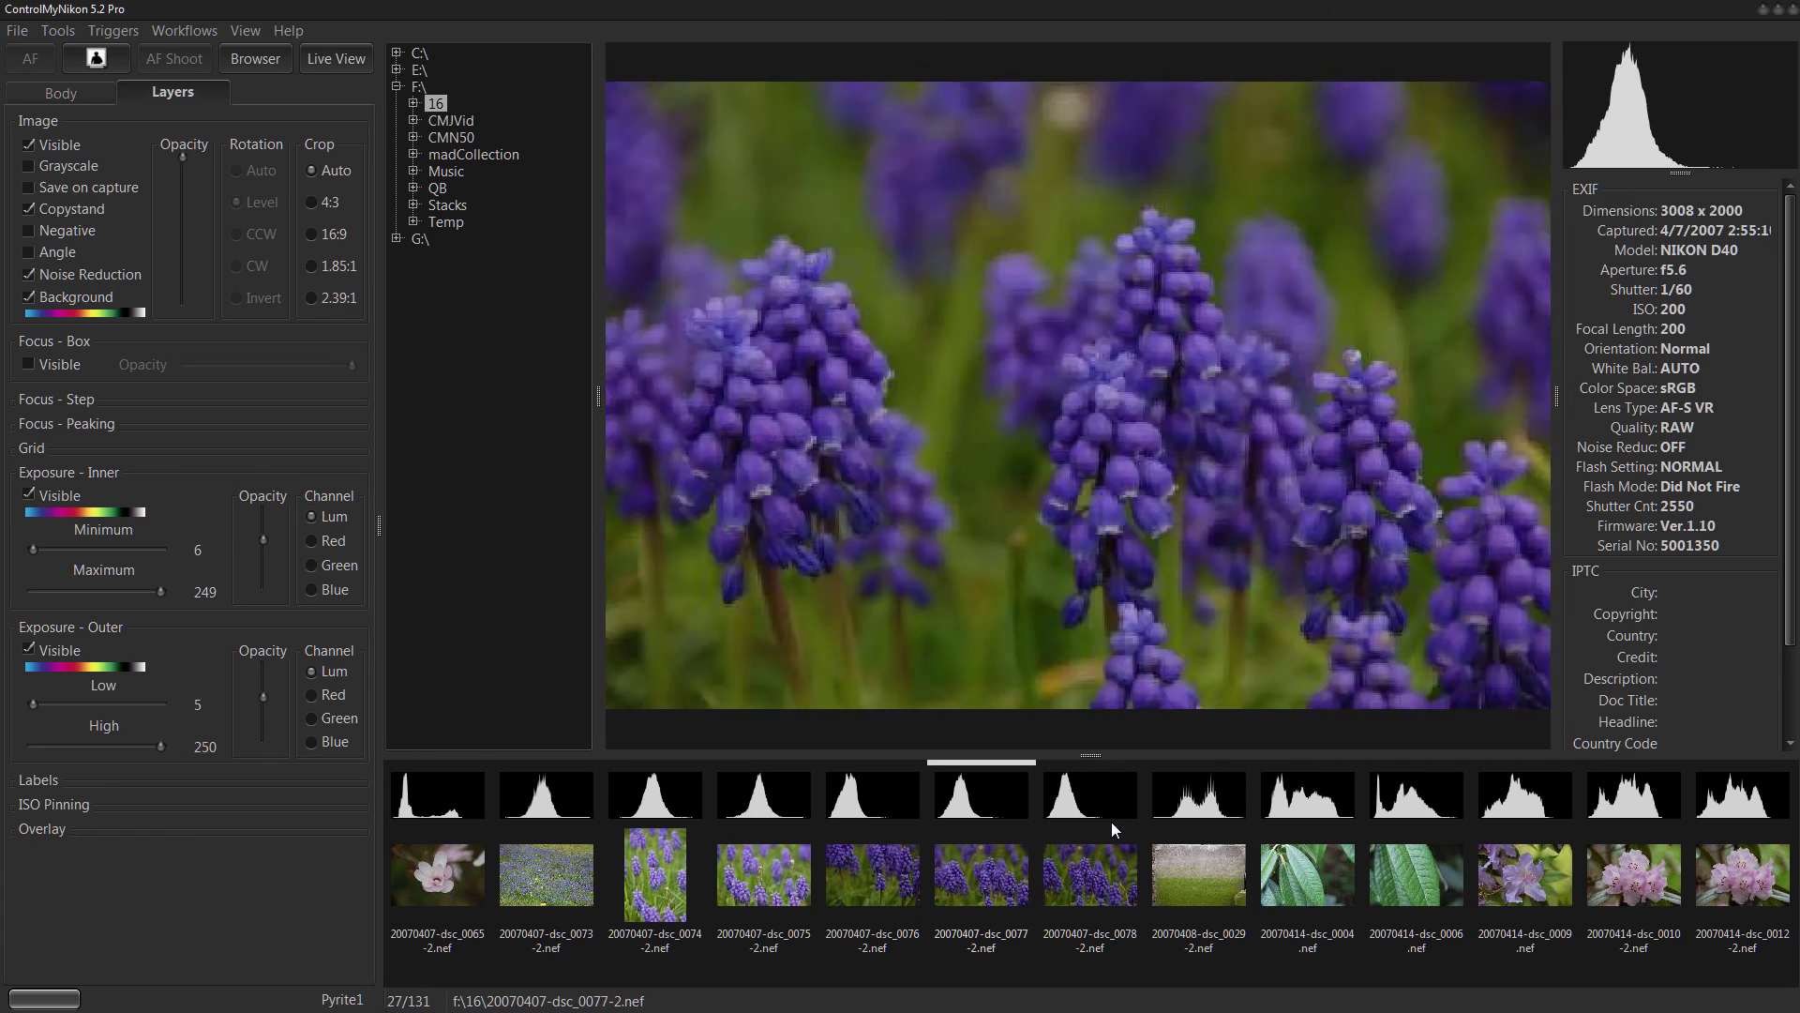
key("Right")
key("Right")
key("Right")
key("Right")
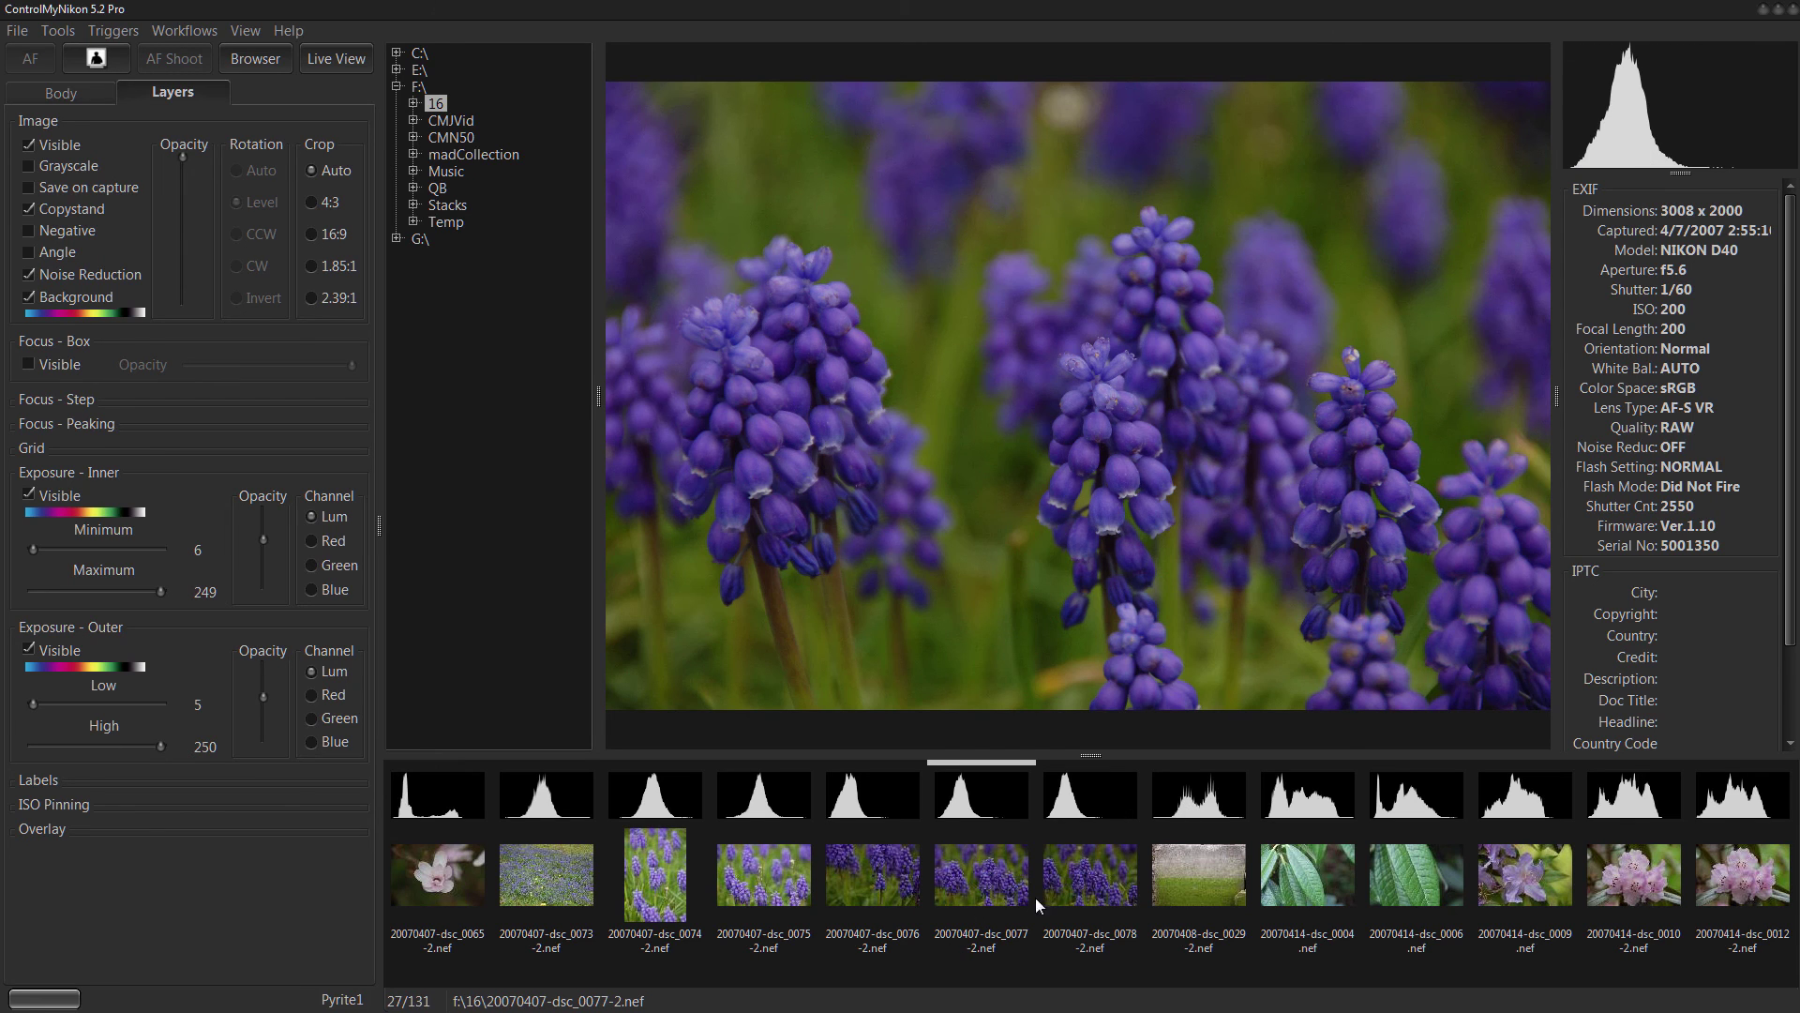
left_click(1217, 812)
key("Right")
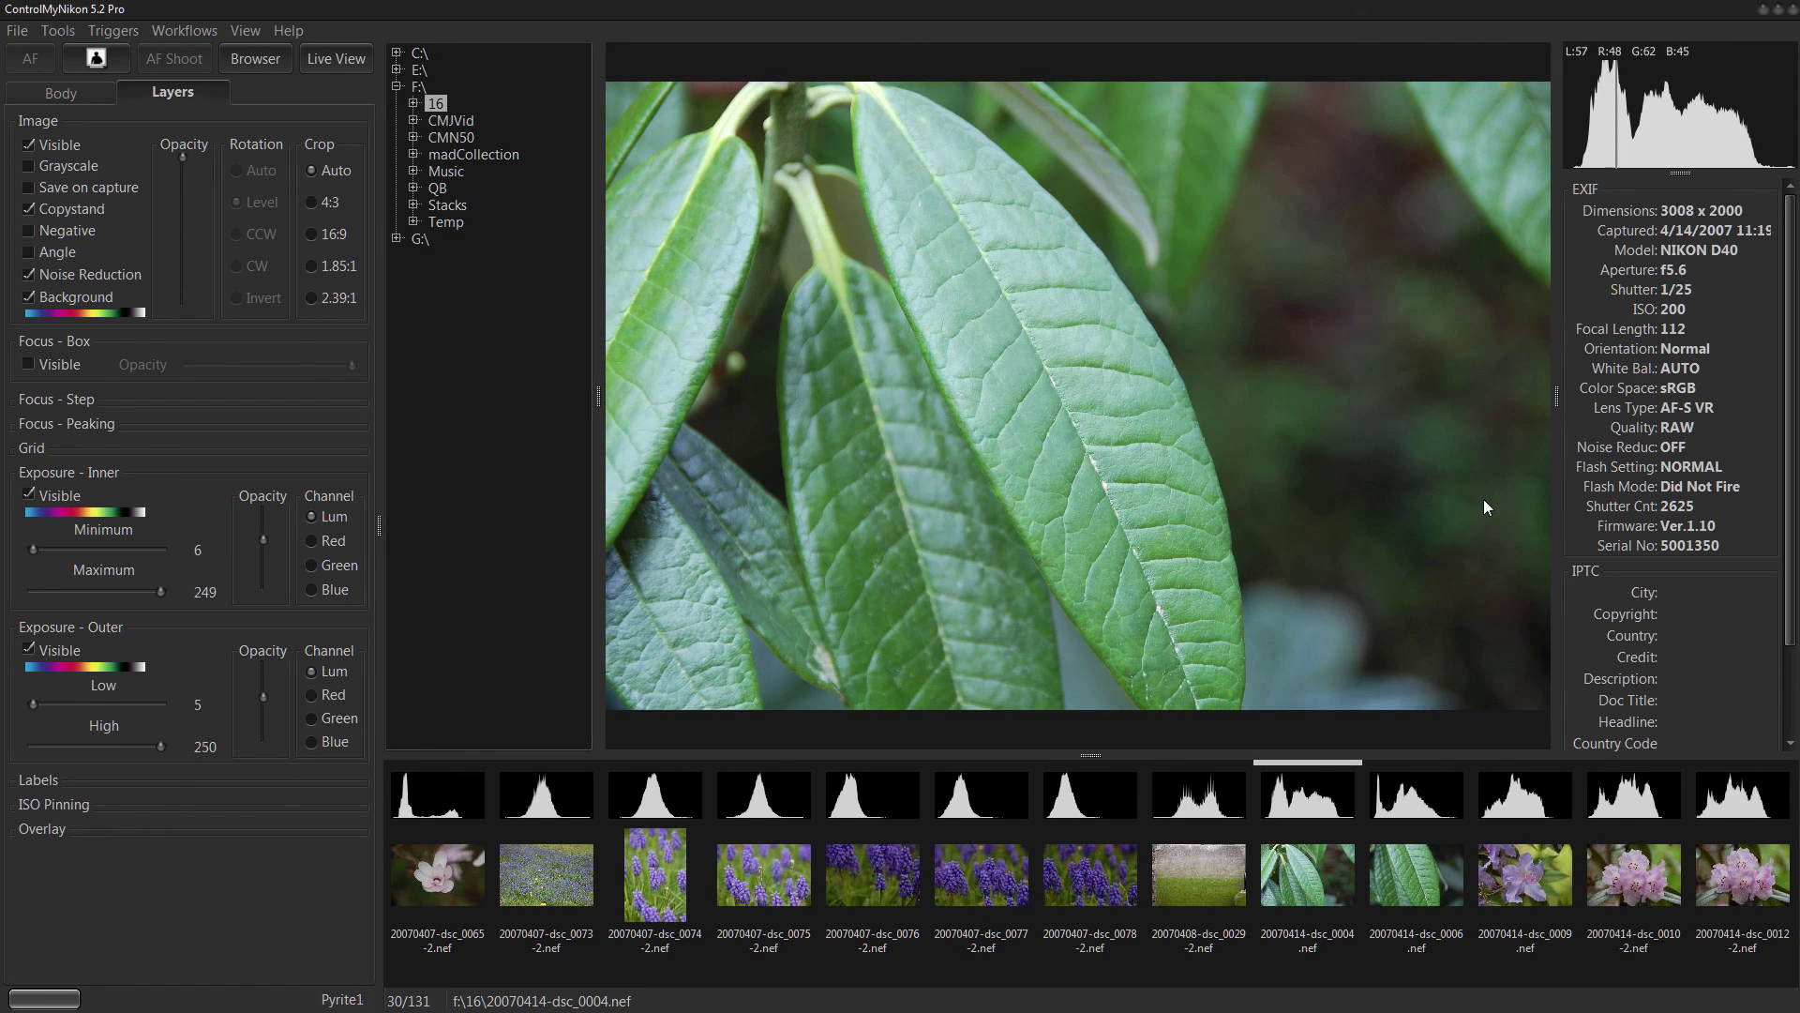
Hide the EXIF/histogram panel and folder tree, and make the photo view taller.
left_click(1556, 399)
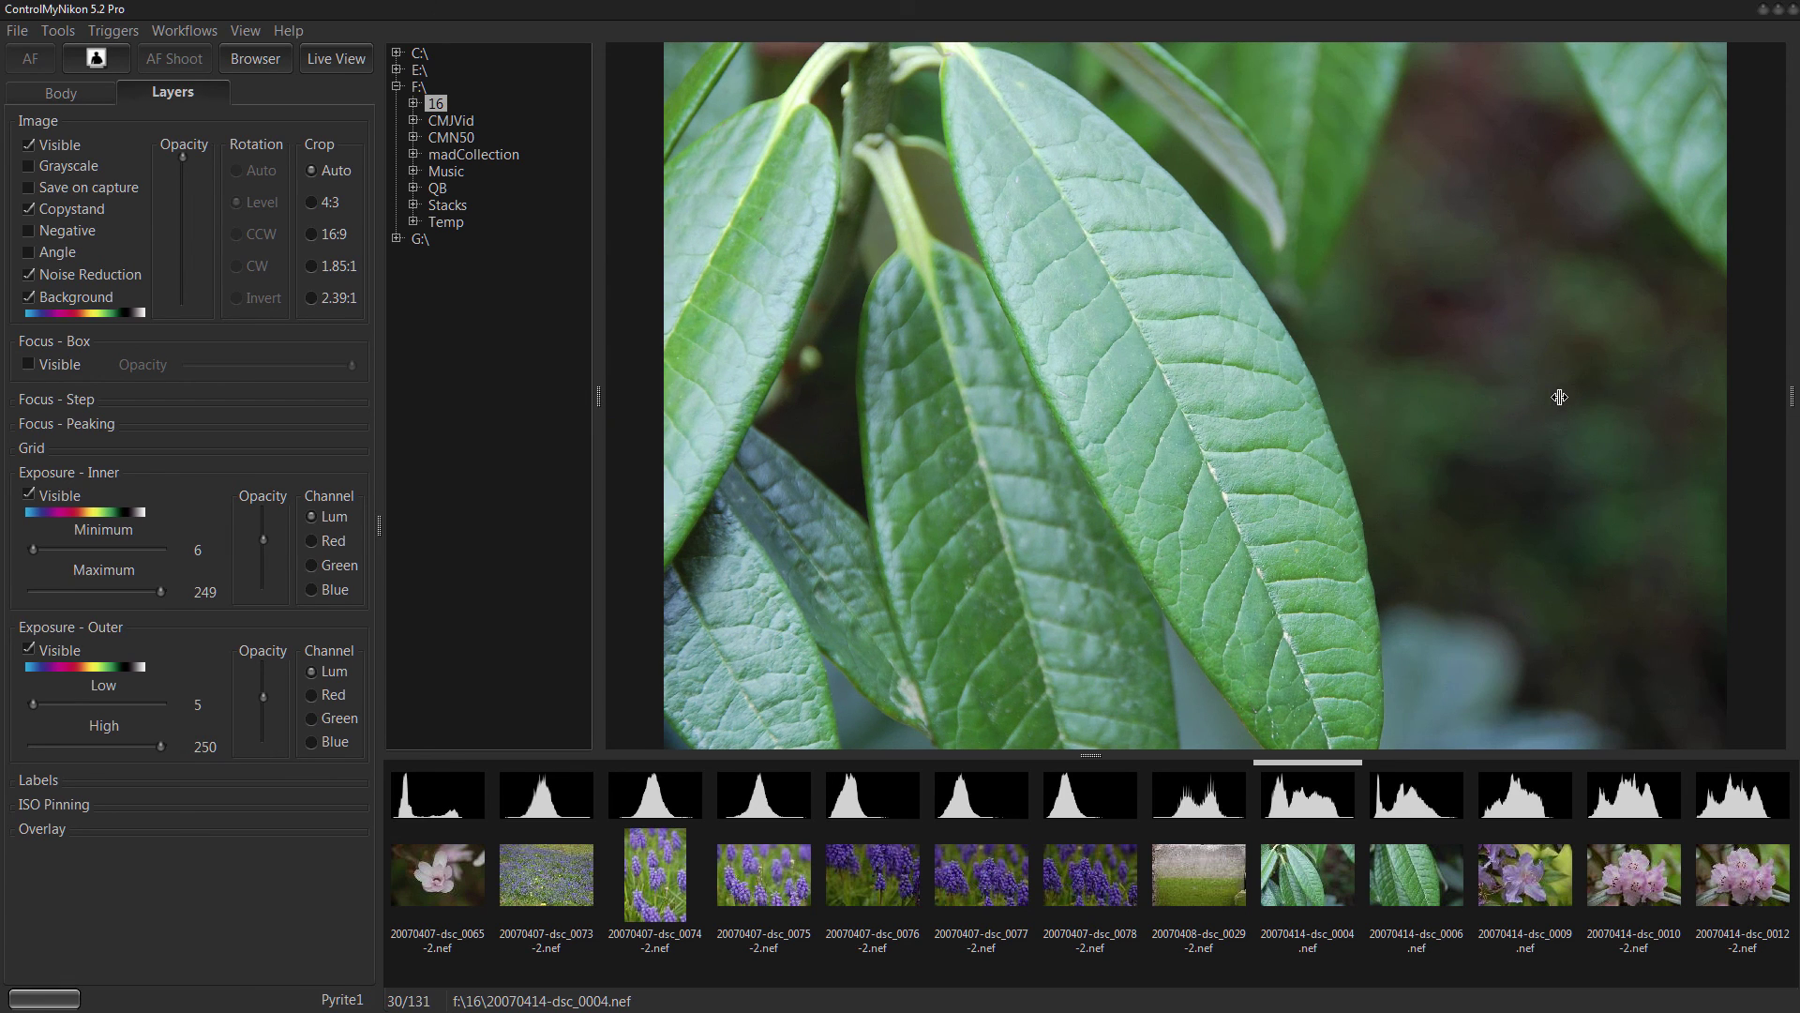
left_click(599, 398)
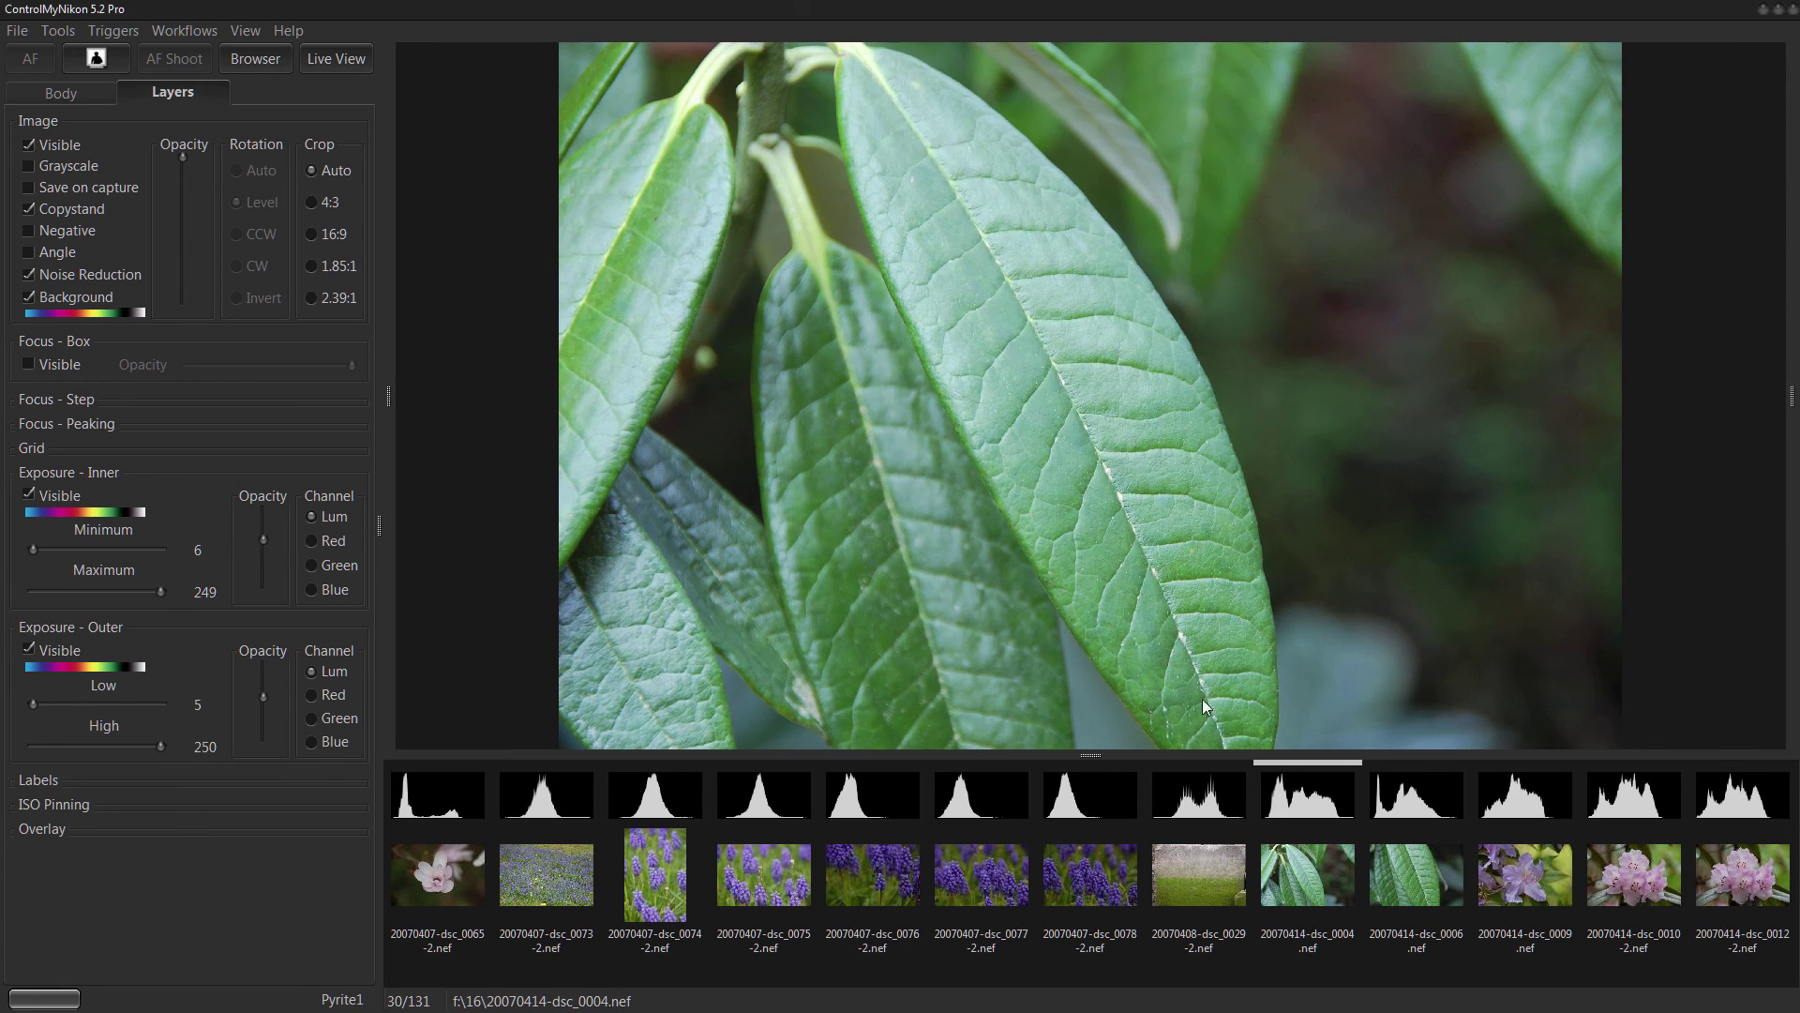
left_click_drag(1089, 758, 1091, 823)
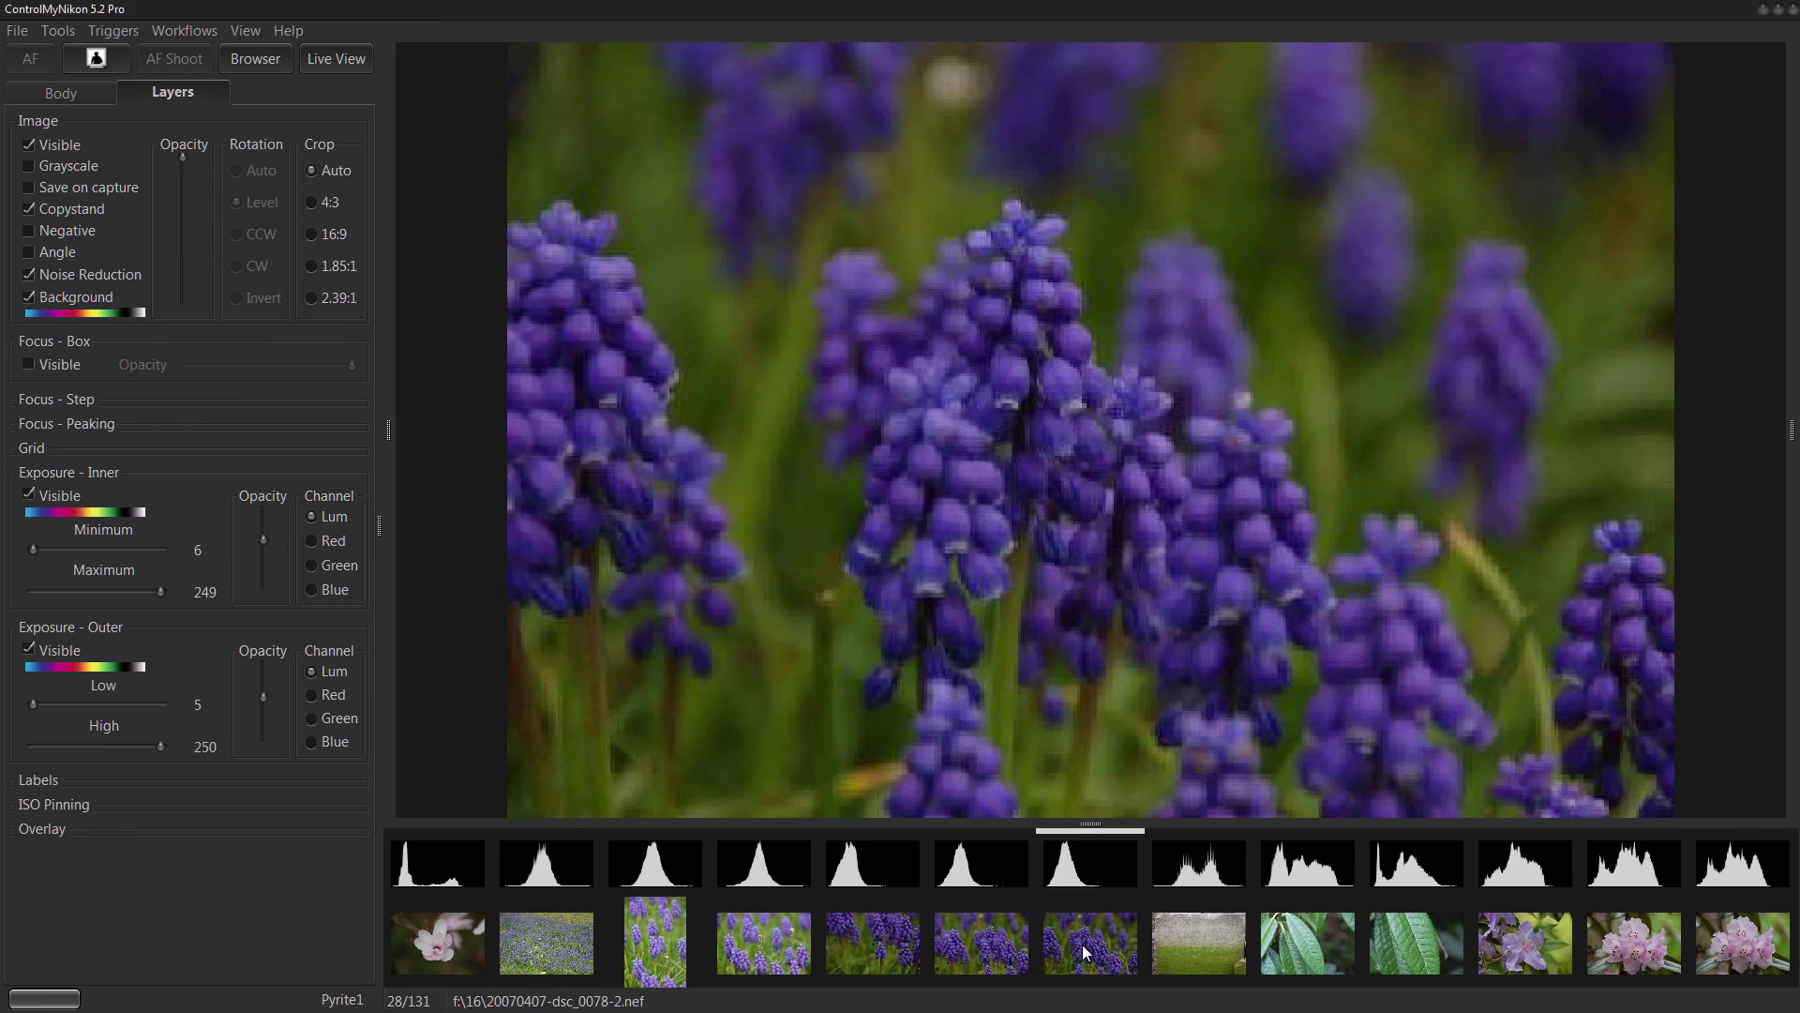
Step forward to the dark light-trail shot dsc_0052, image 46 of 131.
key("Right")
key("Right")
key("Right")
key("Right")
key("Right")
key("Right")
key("Right")
key("Right")
key("Right")
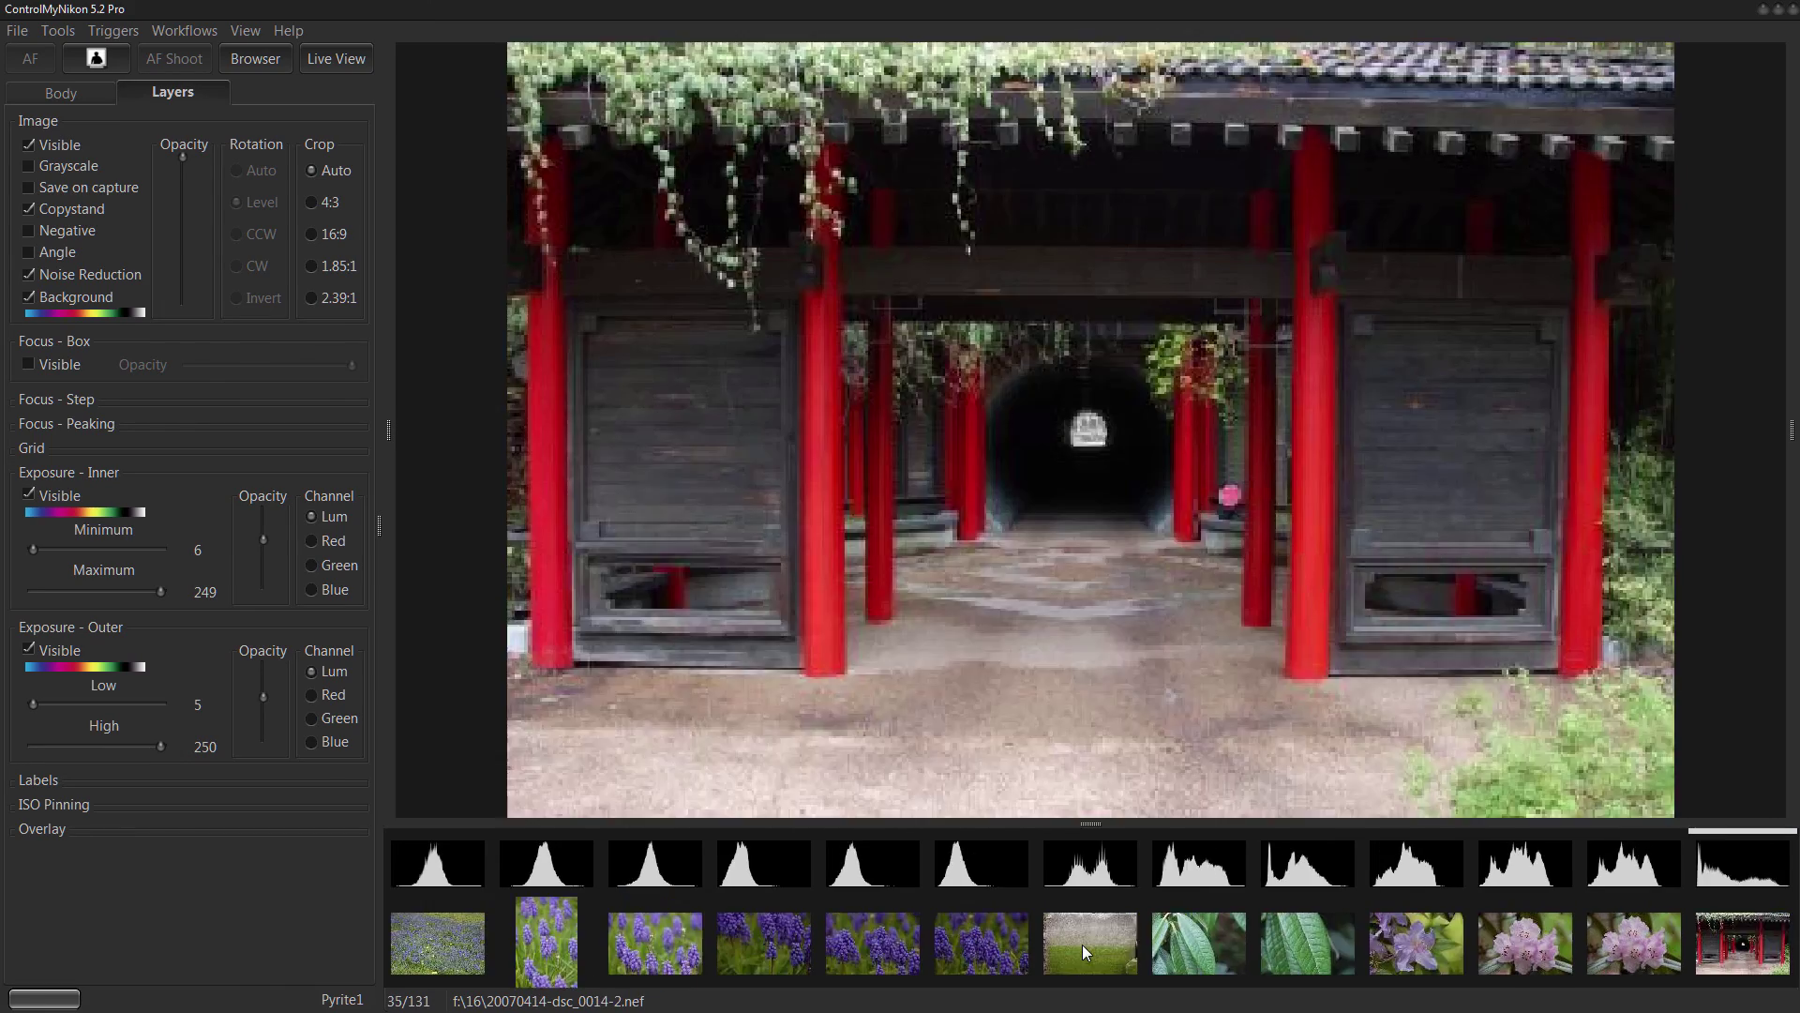
key("Right")
key("Right")
key("Right")
key("Right")
key("Right")
key("Right")
key("Right")
key("Right")
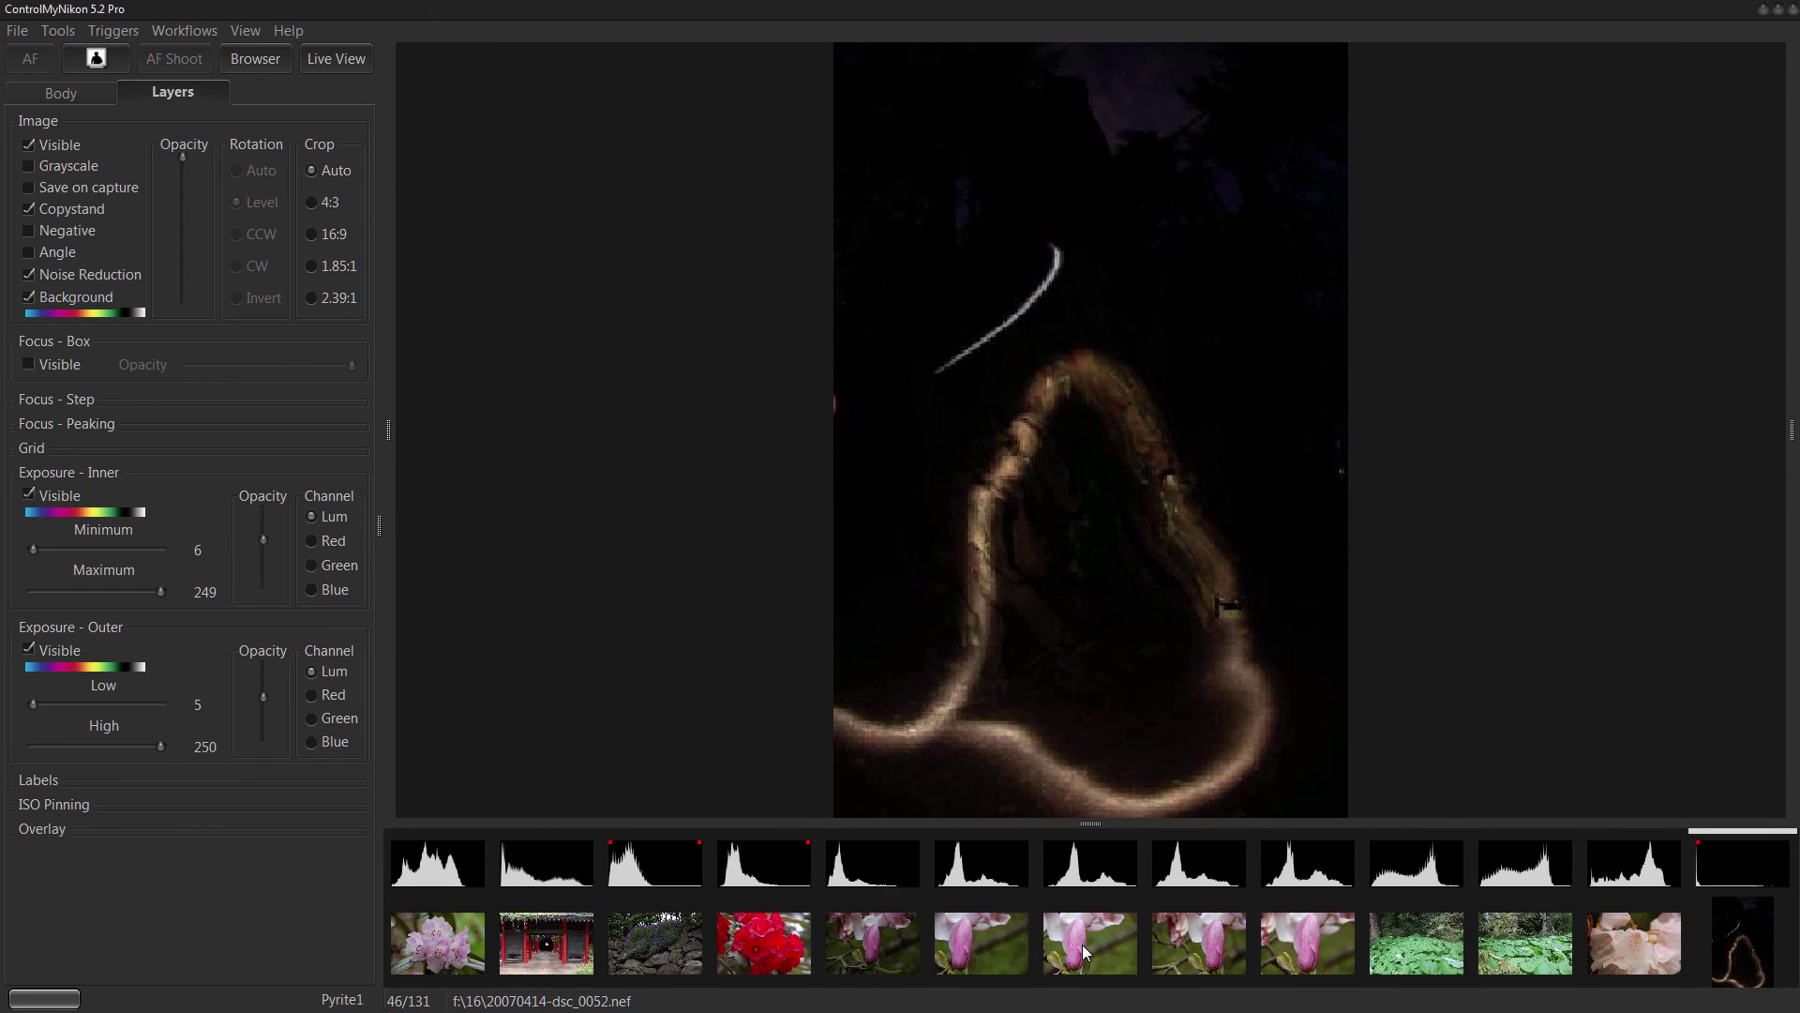
key("Right")
key("Right")
key("Right")
key("Right")
key("Right")
key("Right")
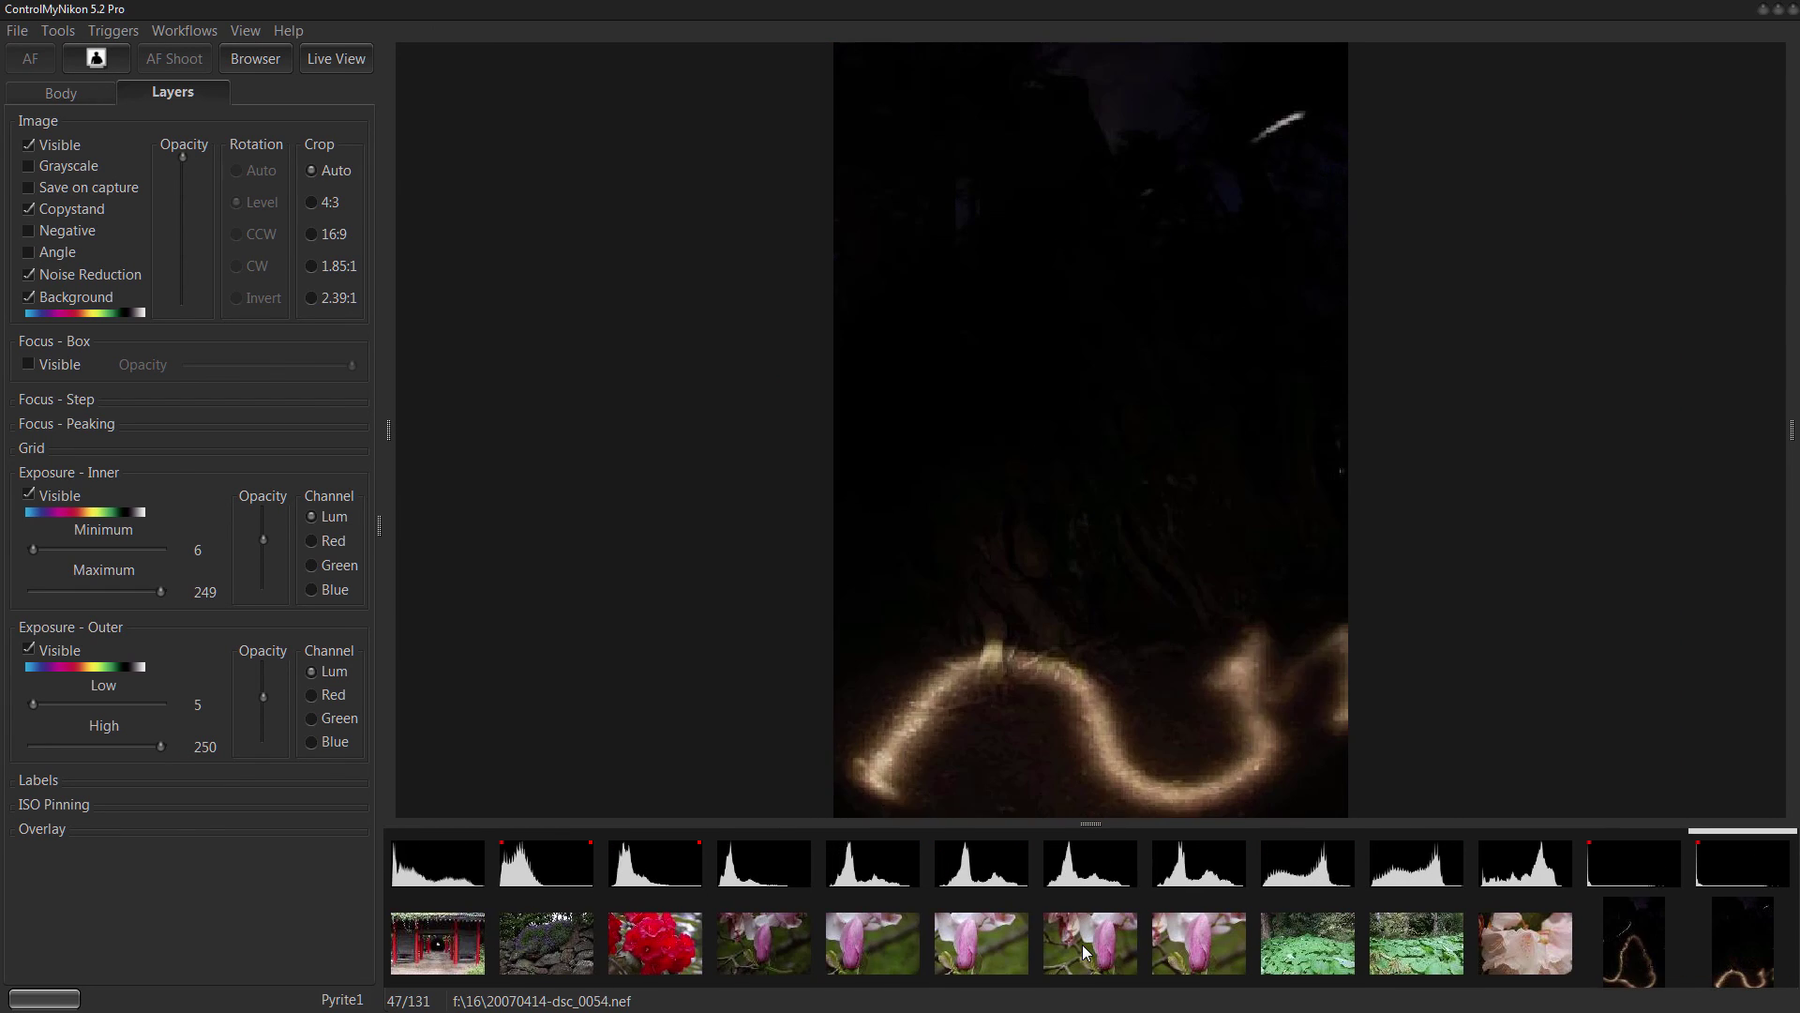
Restore the EXIF and histogram panel while viewing the light-trail photos, including dsc_0054.
key("Left")
key("Left")
key("Left")
key("Left")
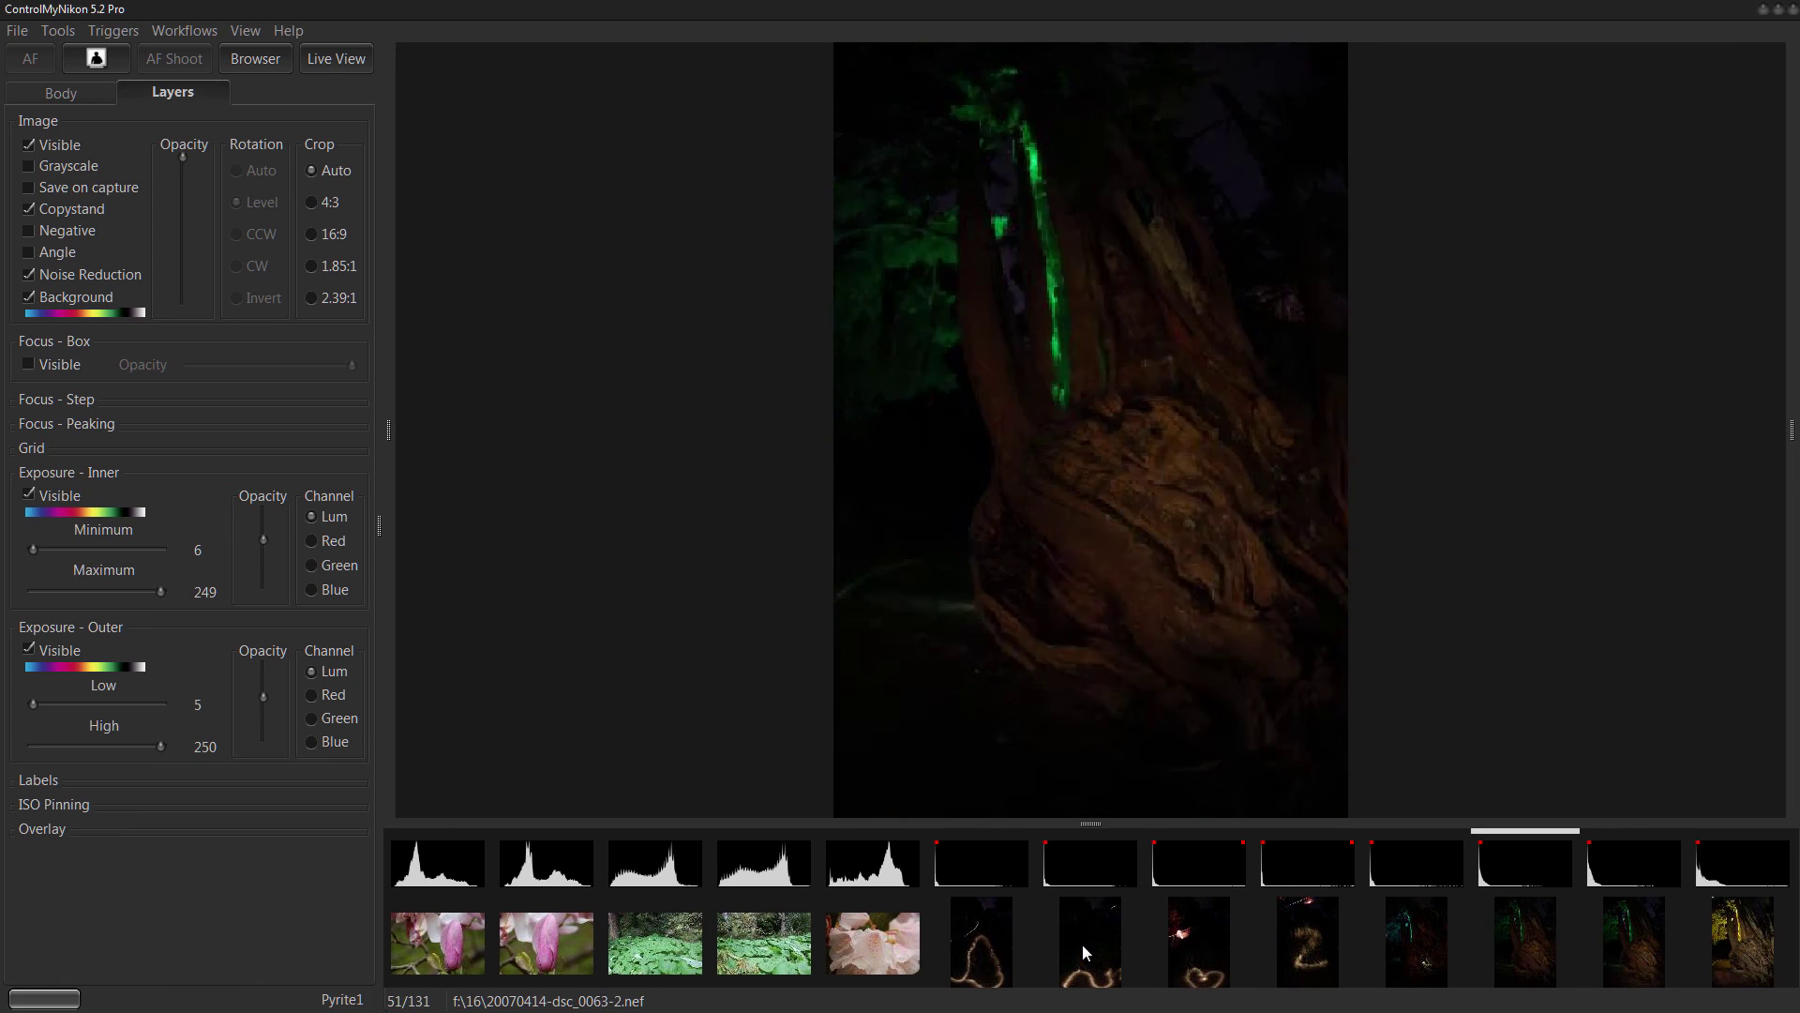
key("Left")
key("Left")
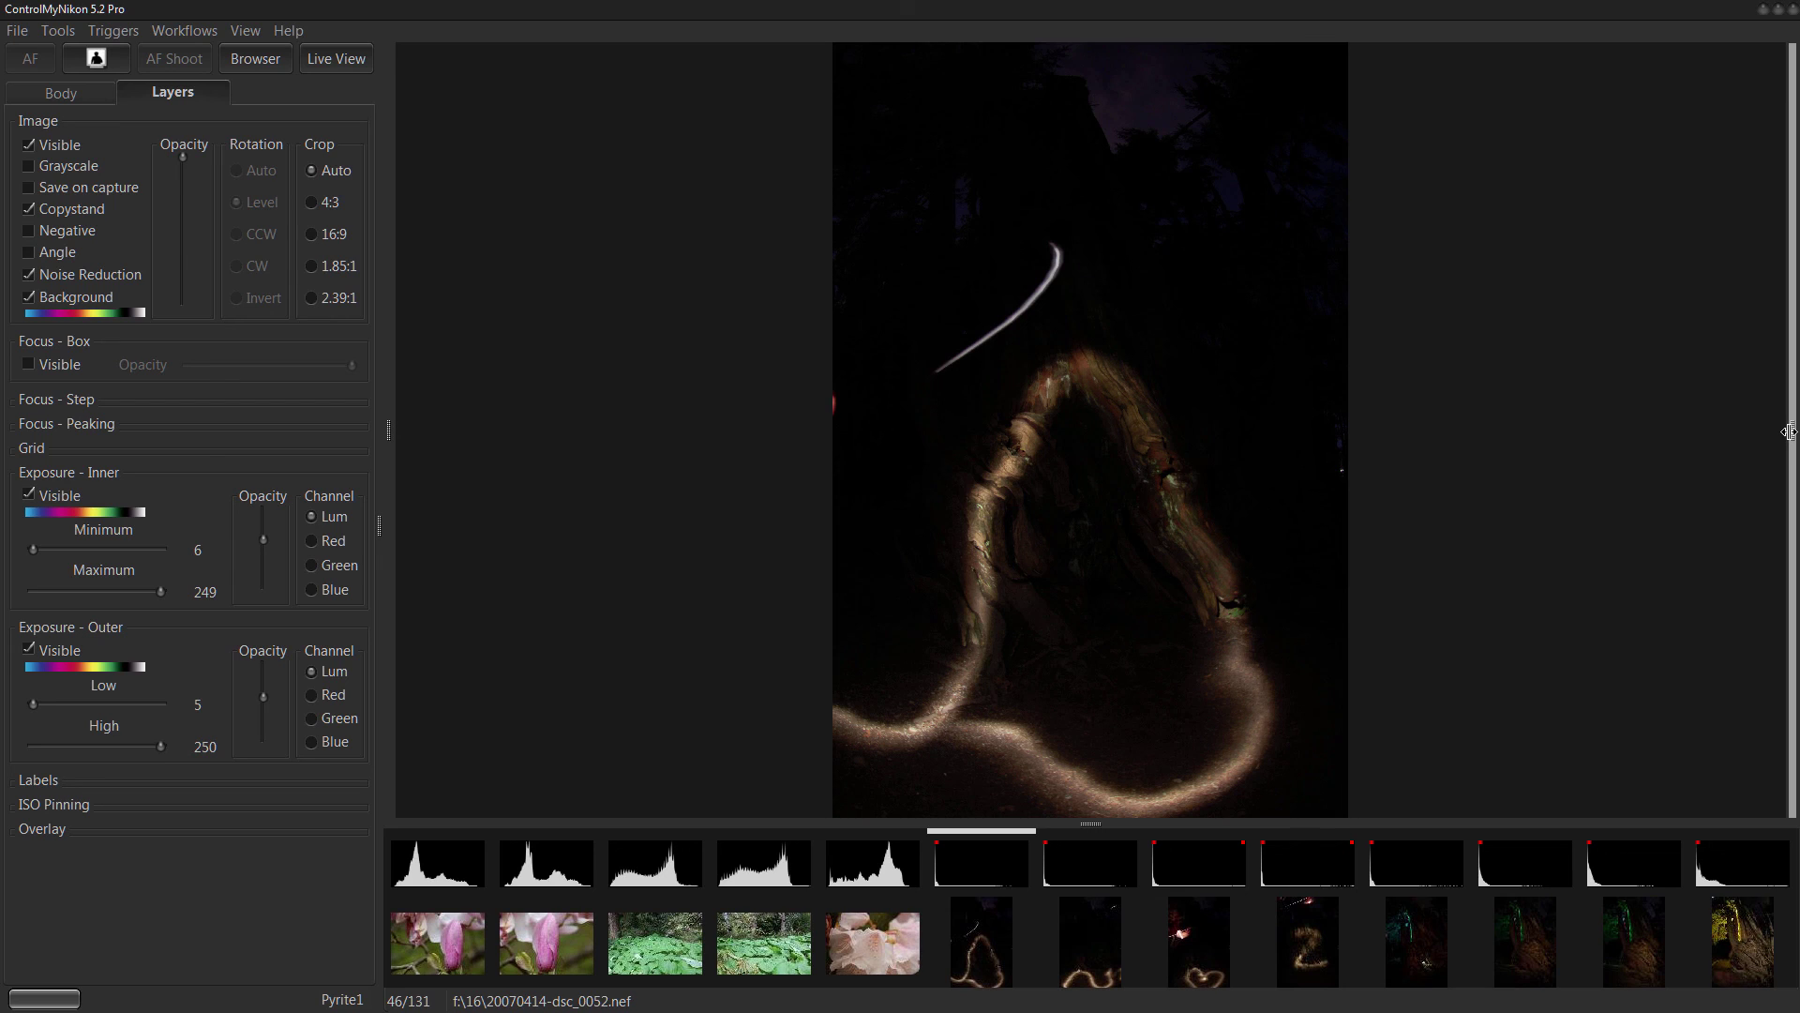
left_click(1793, 432)
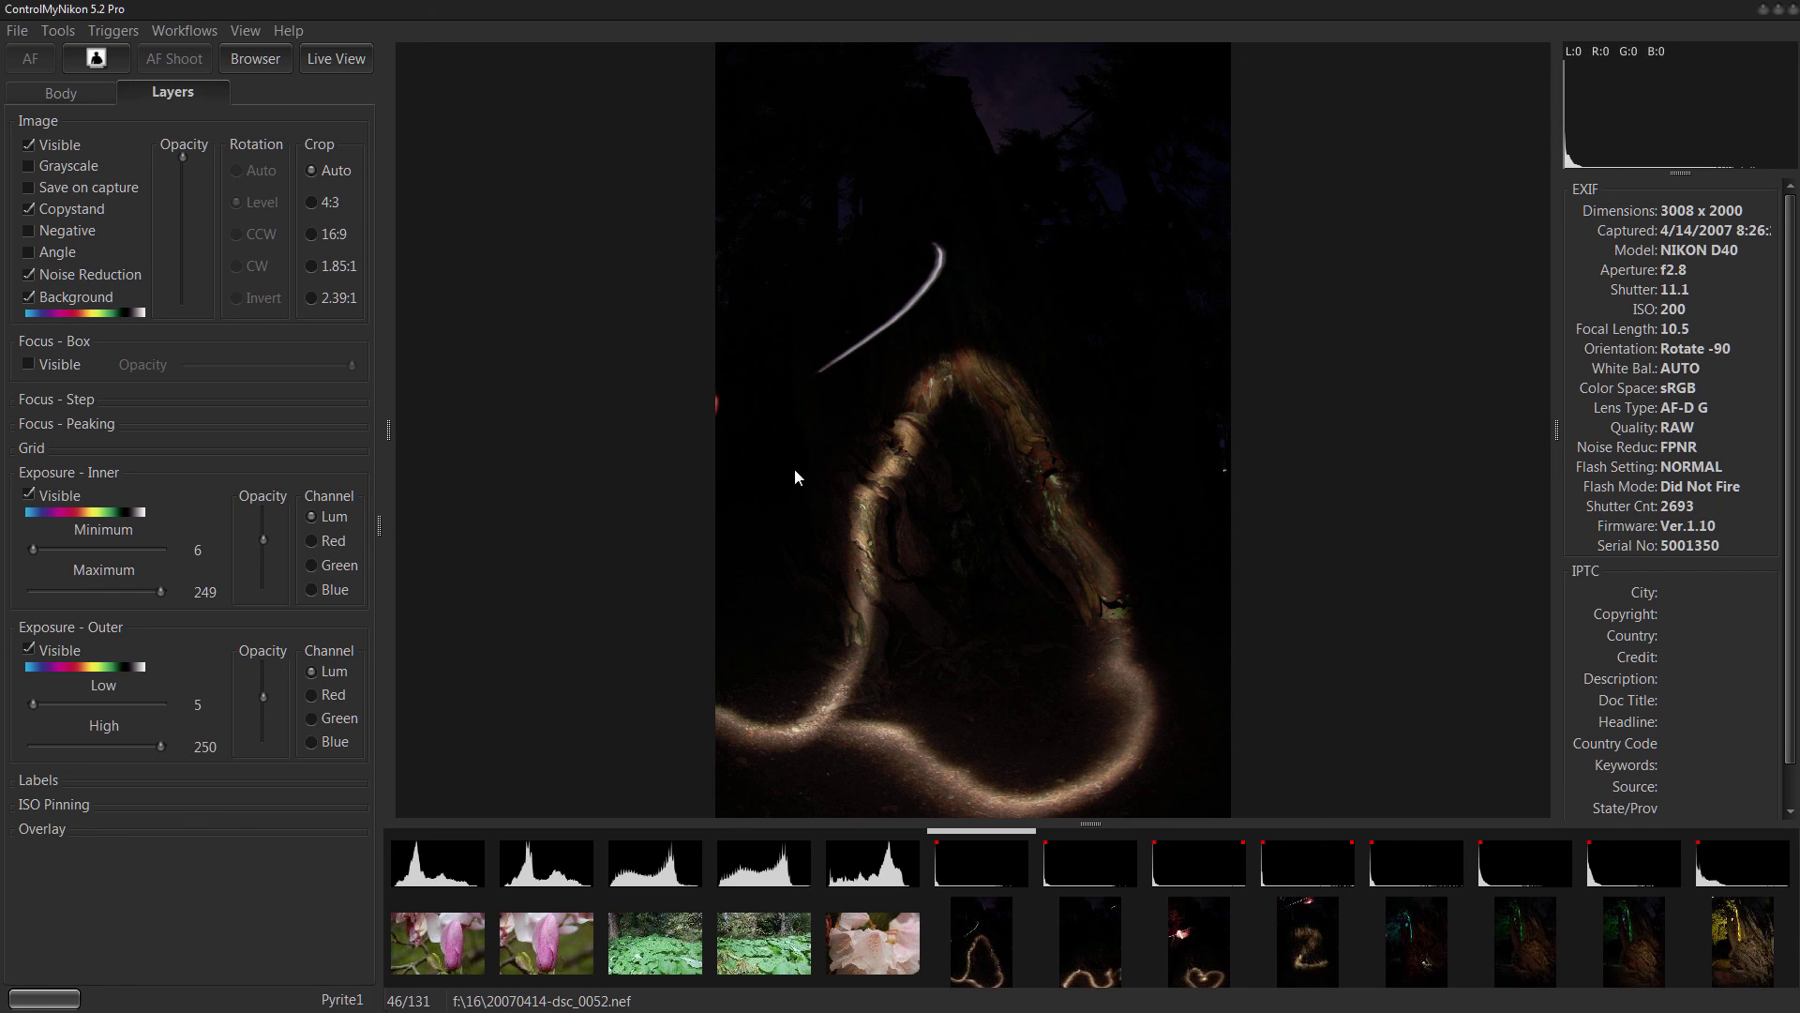
left_click(1069, 874)
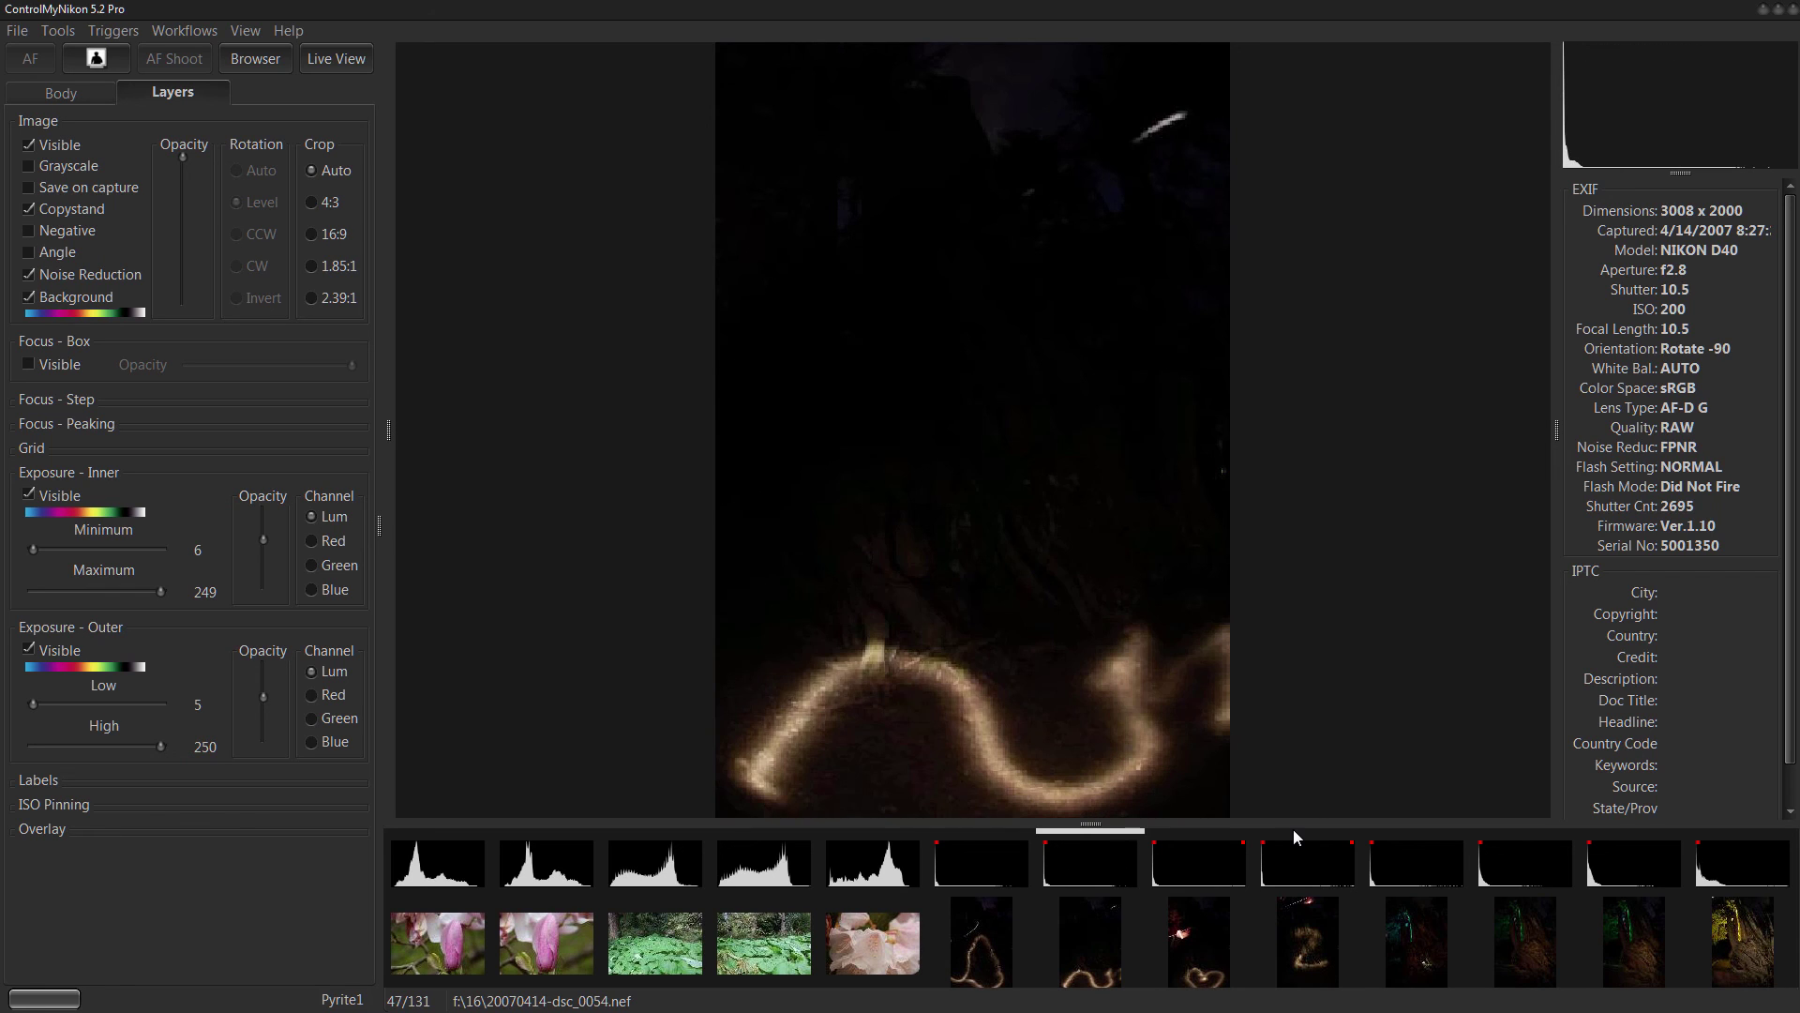
Move to the paraglider shot dsc_0102-2 and magnify the pilot with the loupe.
key("Right")
key("Right")
key("Right")
key("Right")
key("Right")
key("Right")
key("Right")
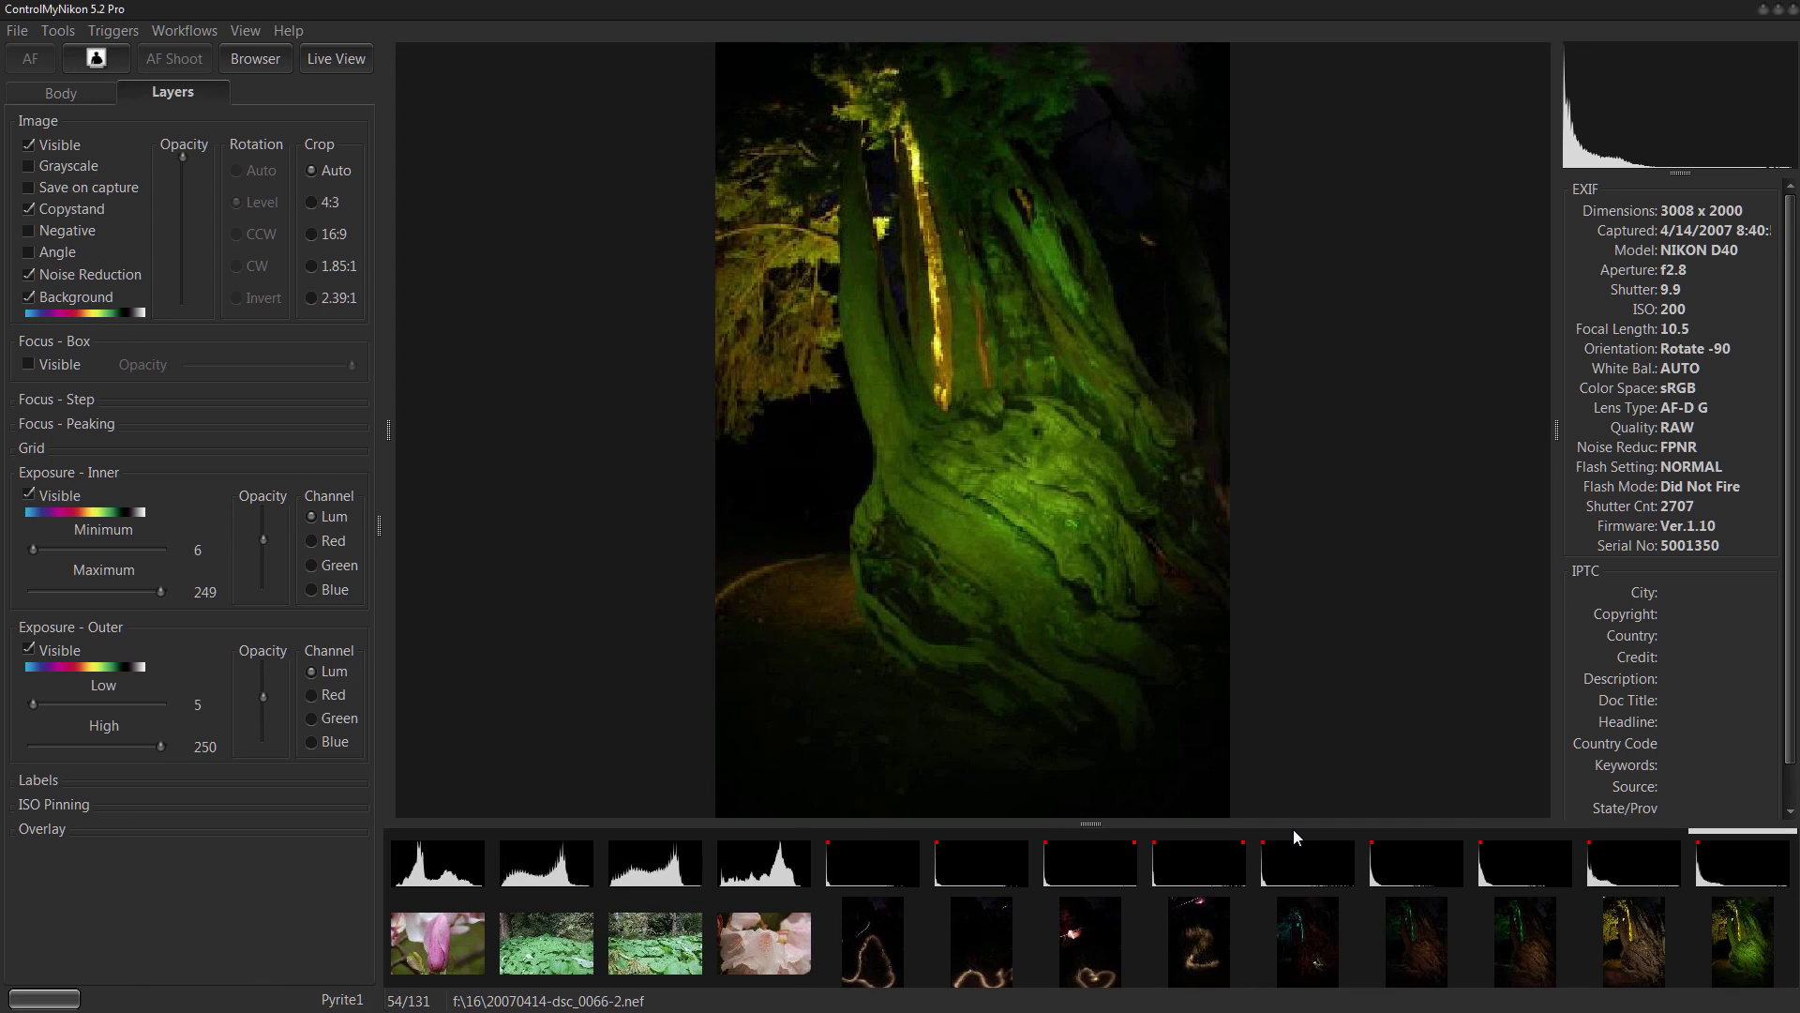
key("Right")
key("Right")
key("Right")
key("Right")
key("Right")
key("Right")
key("Right")
key("Right")
key("Right")
key("Right")
key("Right")
key("Right")
key("Right")
key("Right")
key("Right")
key("Right")
key("Right")
key("Right")
key("Right")
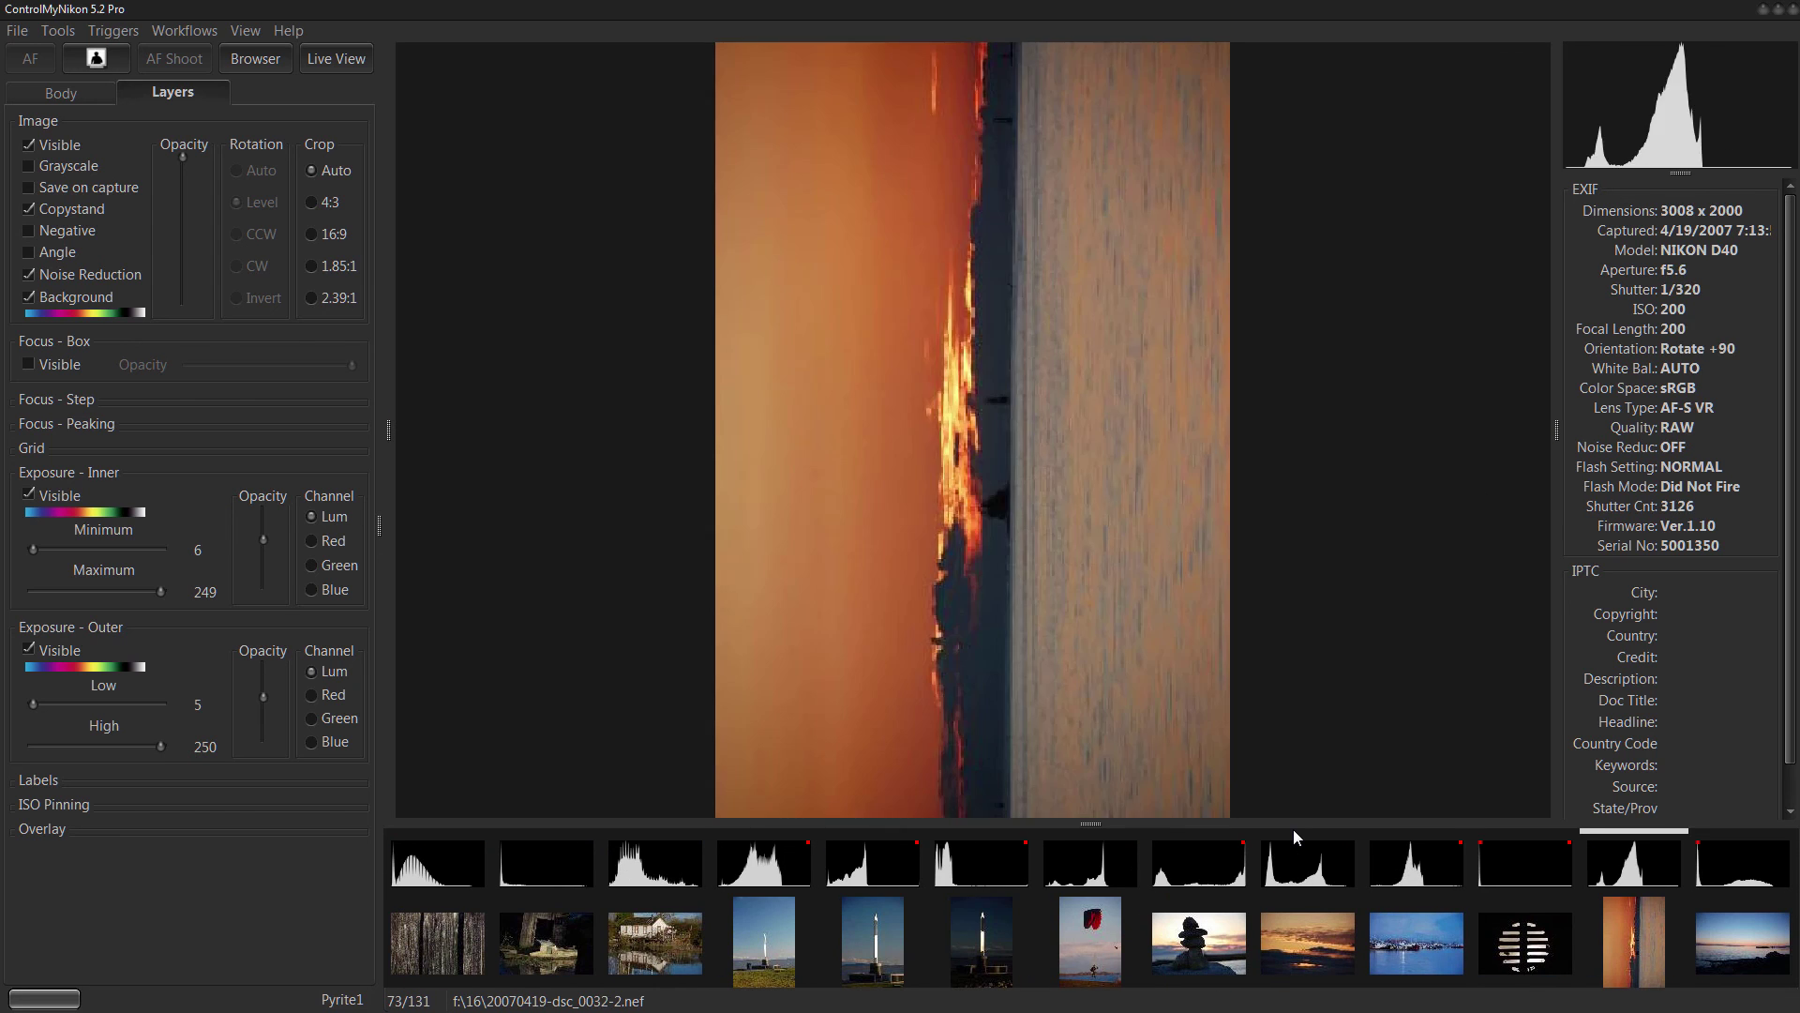
key("Left")
key("Right")
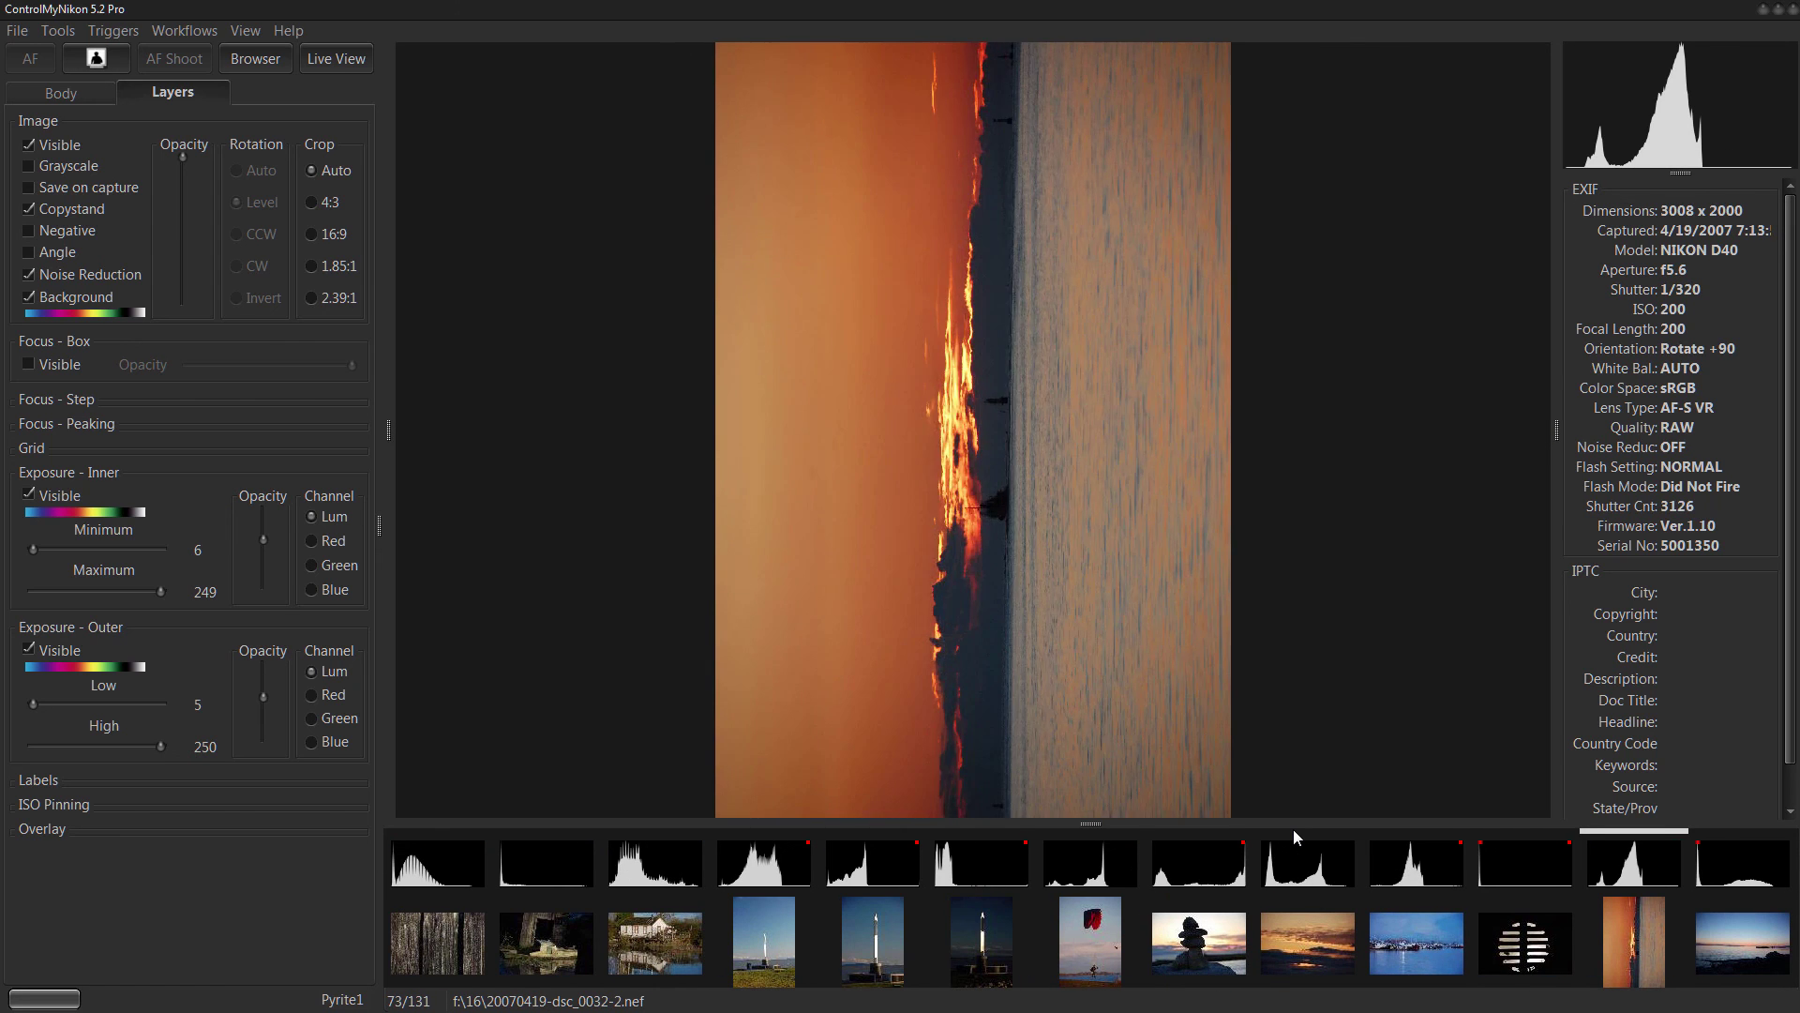
key("Left")
key("Left")
key("Left")
key("Left")
key("Left")
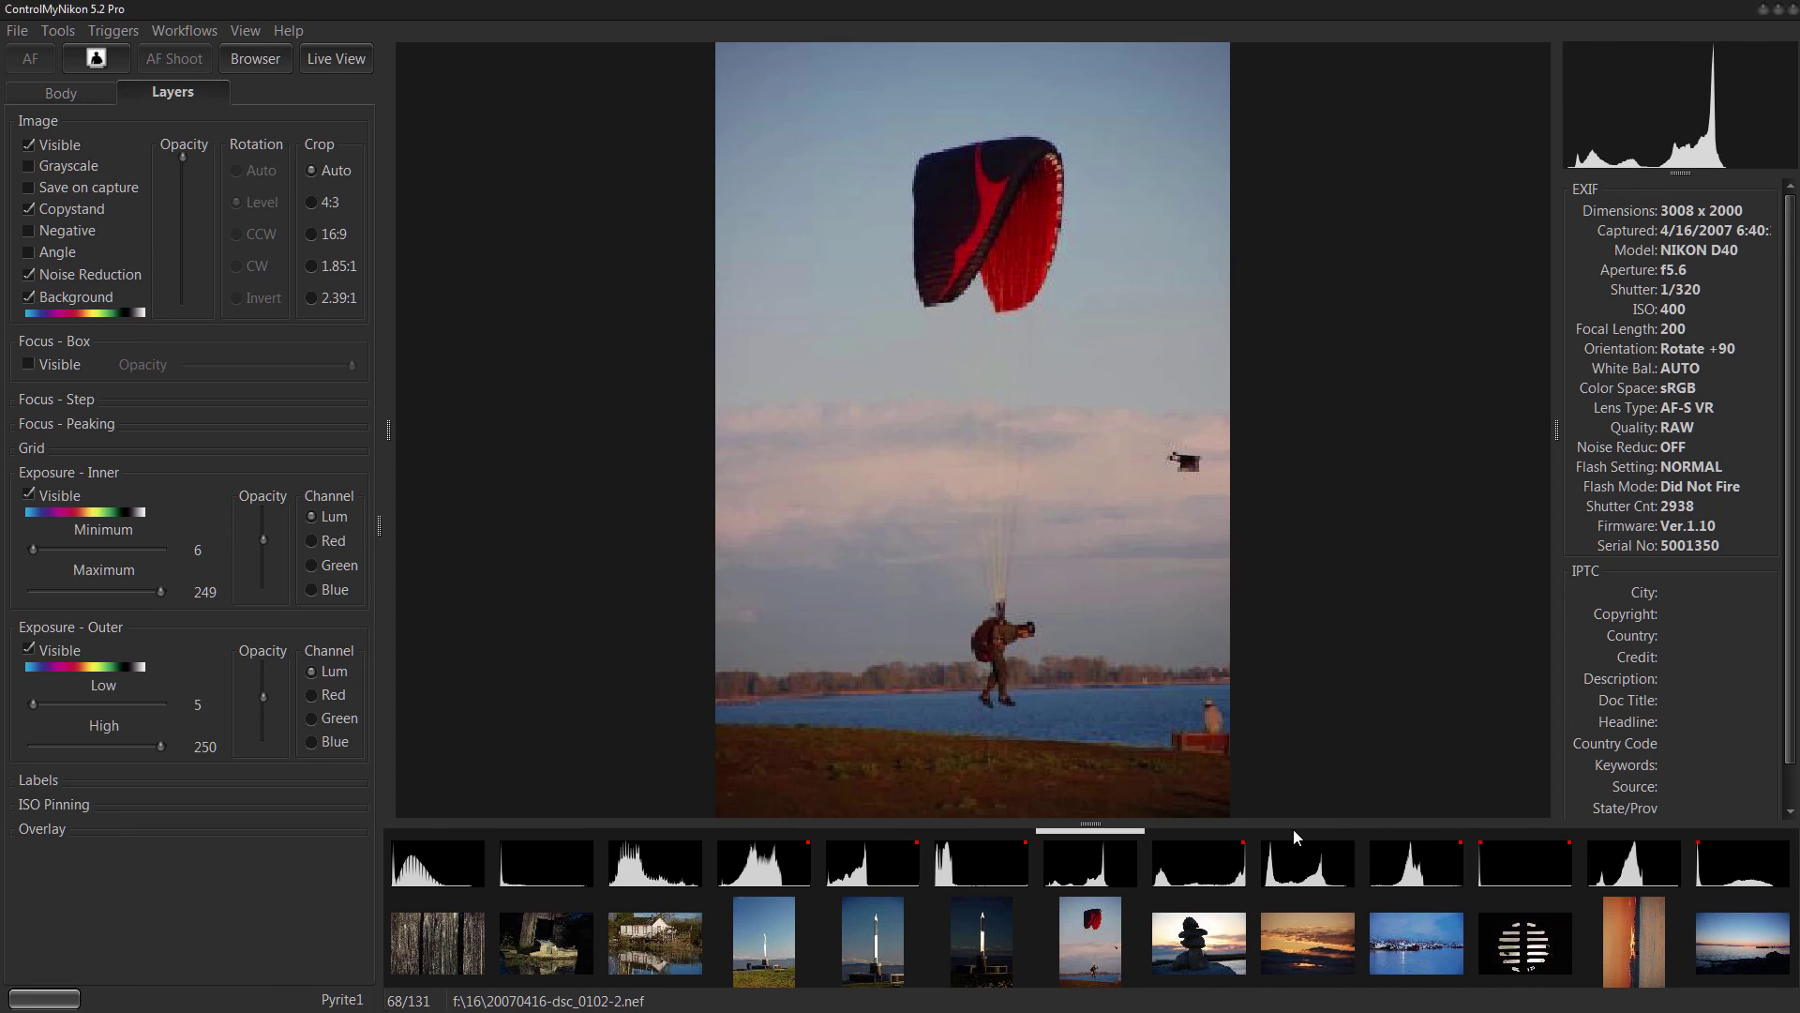
key("Left")
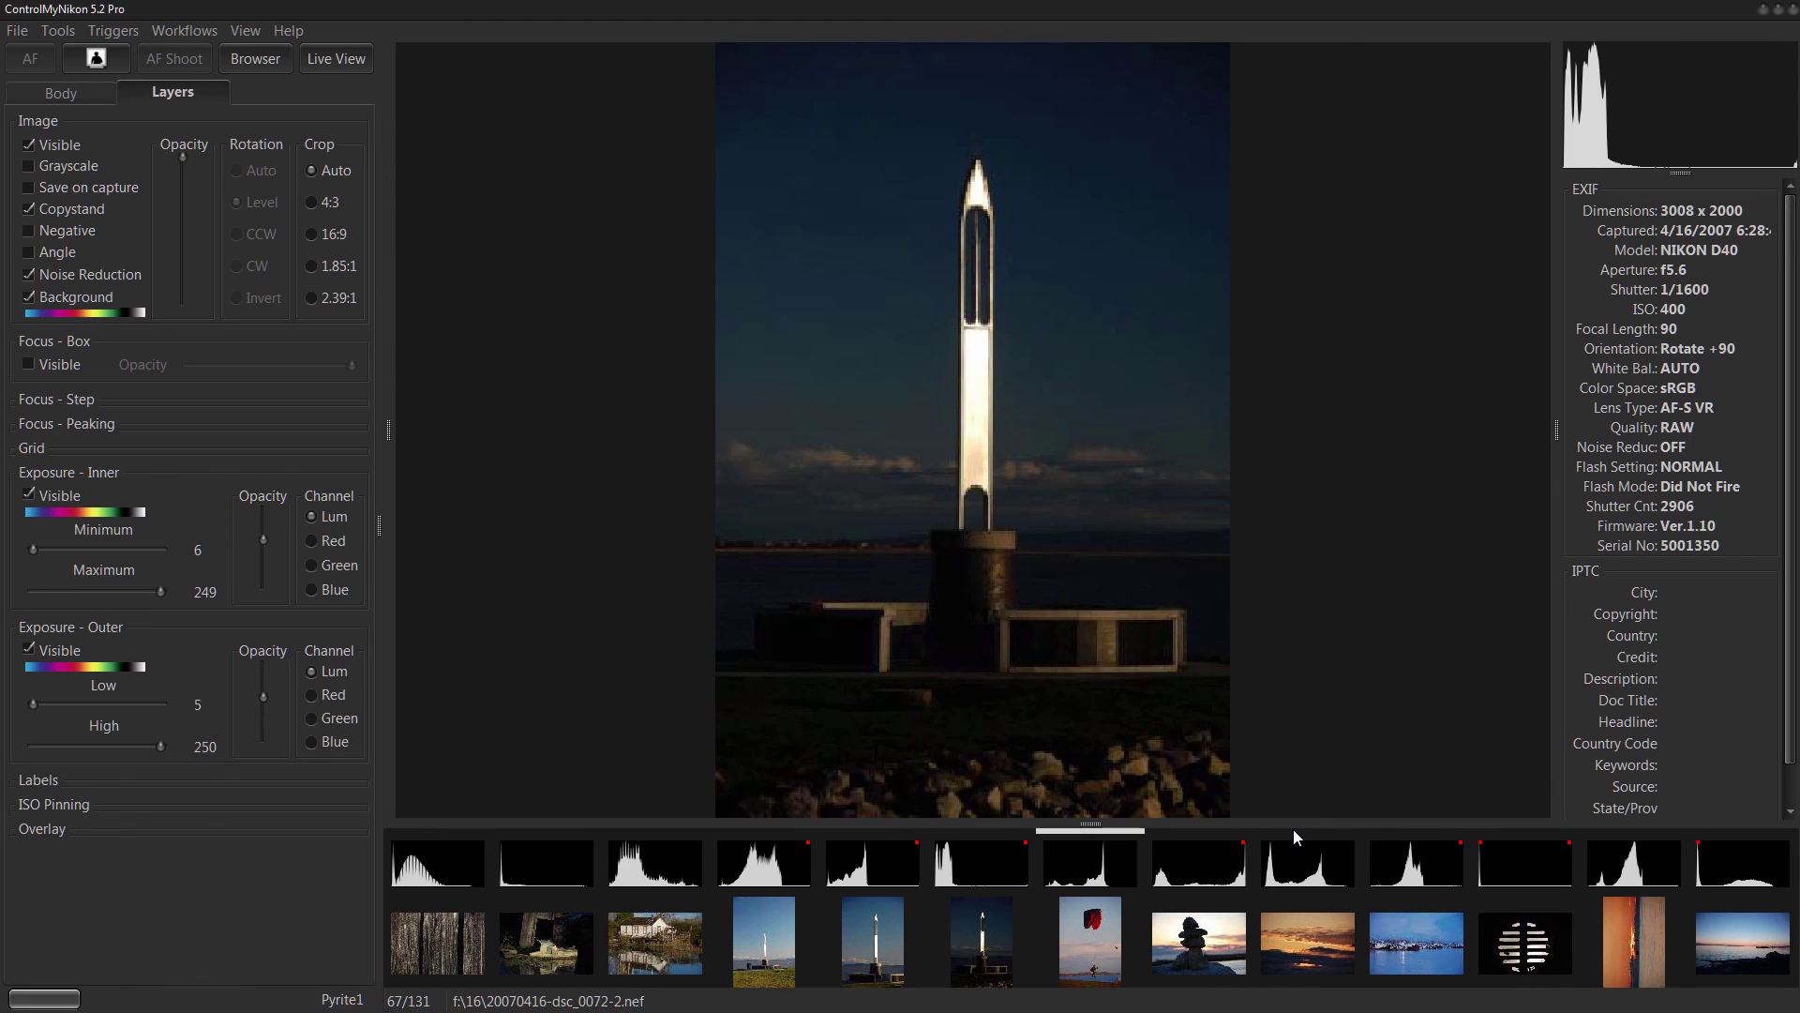
key("Right")
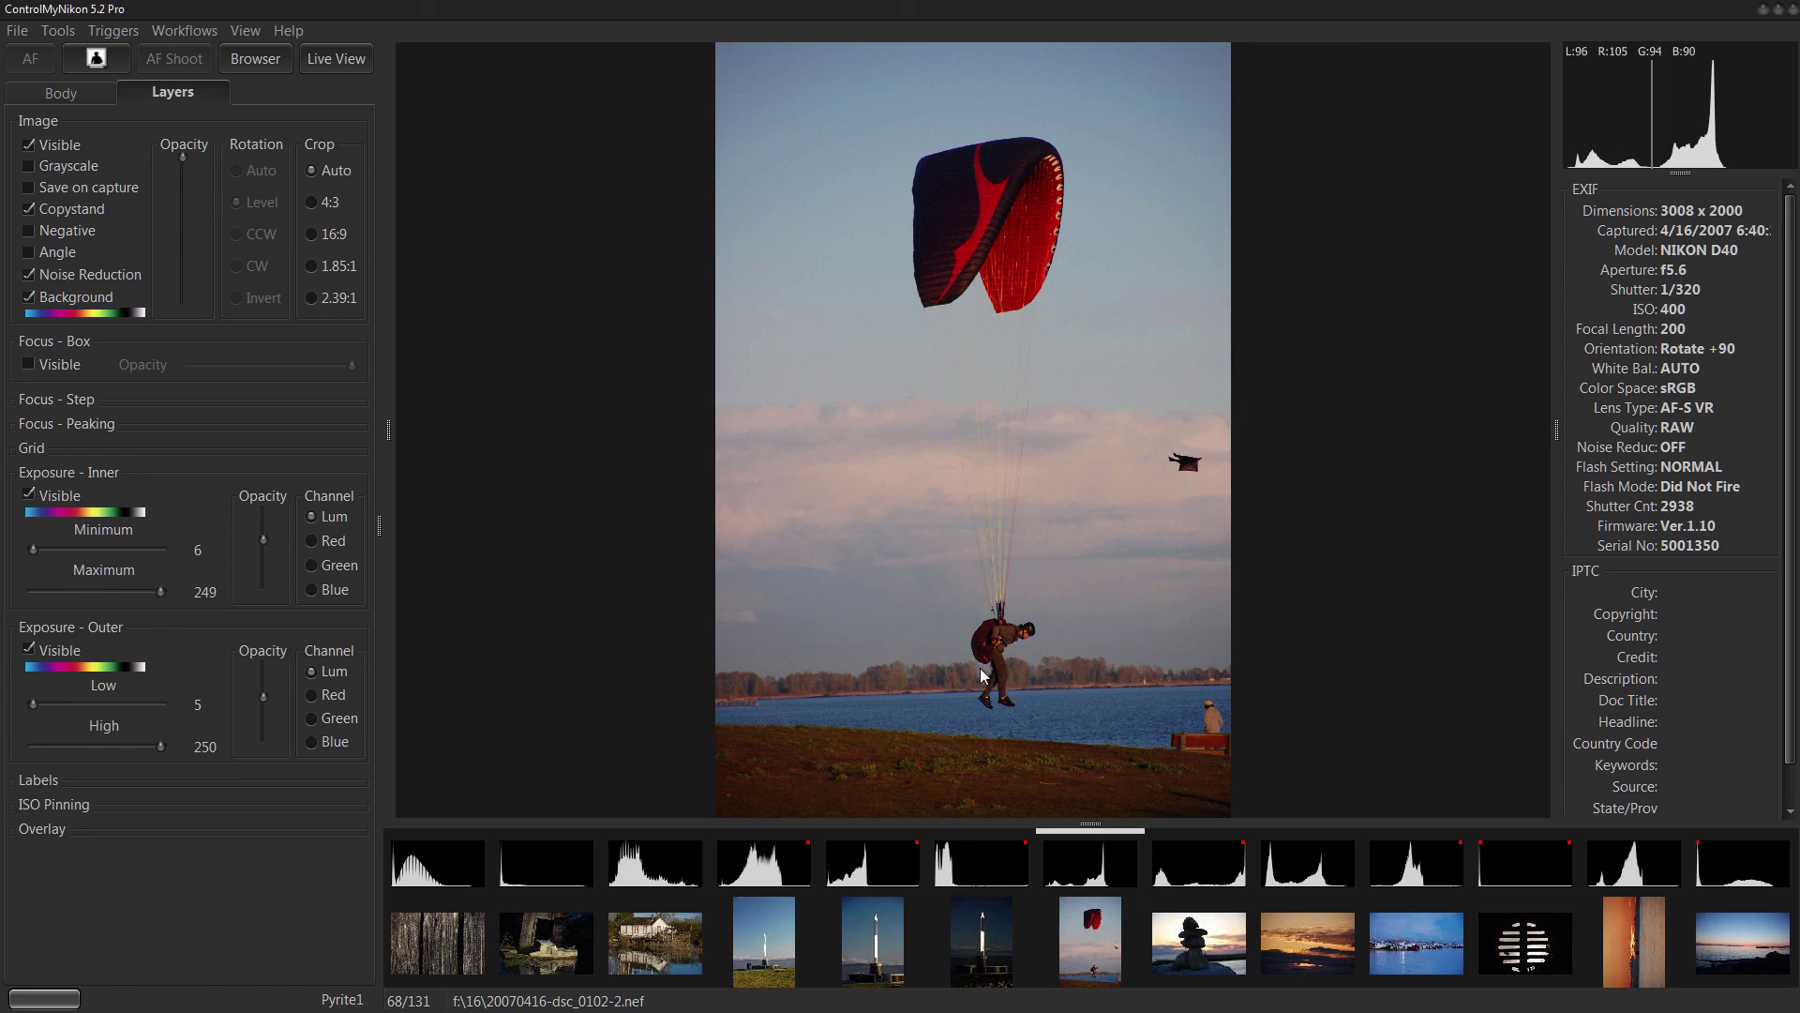
mouse_move(1008, 654)
left_mouse_down()
mouse_move(1051, 659)
mouse_move(1004, 655)
left_mouse_up()
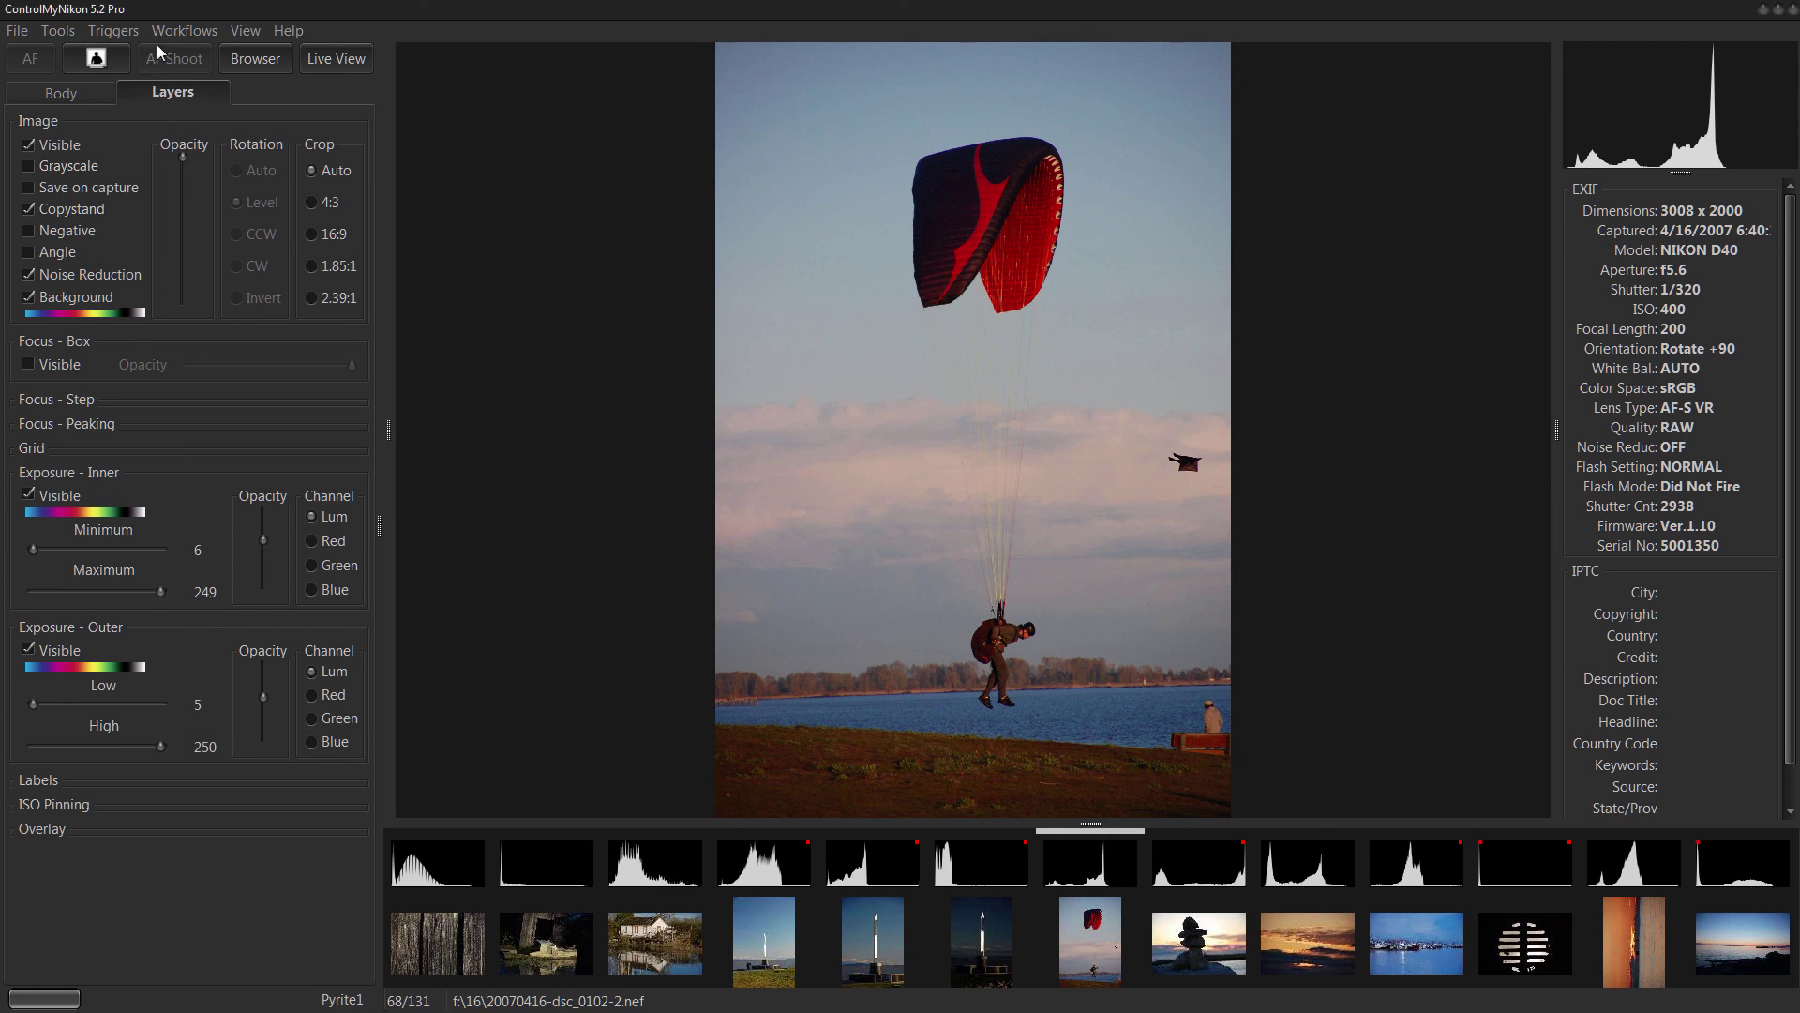
Switch to the Focus Stacking workflow, enlarge the stack preview, and open the thumbnail options menu.
left_click(184, 31)
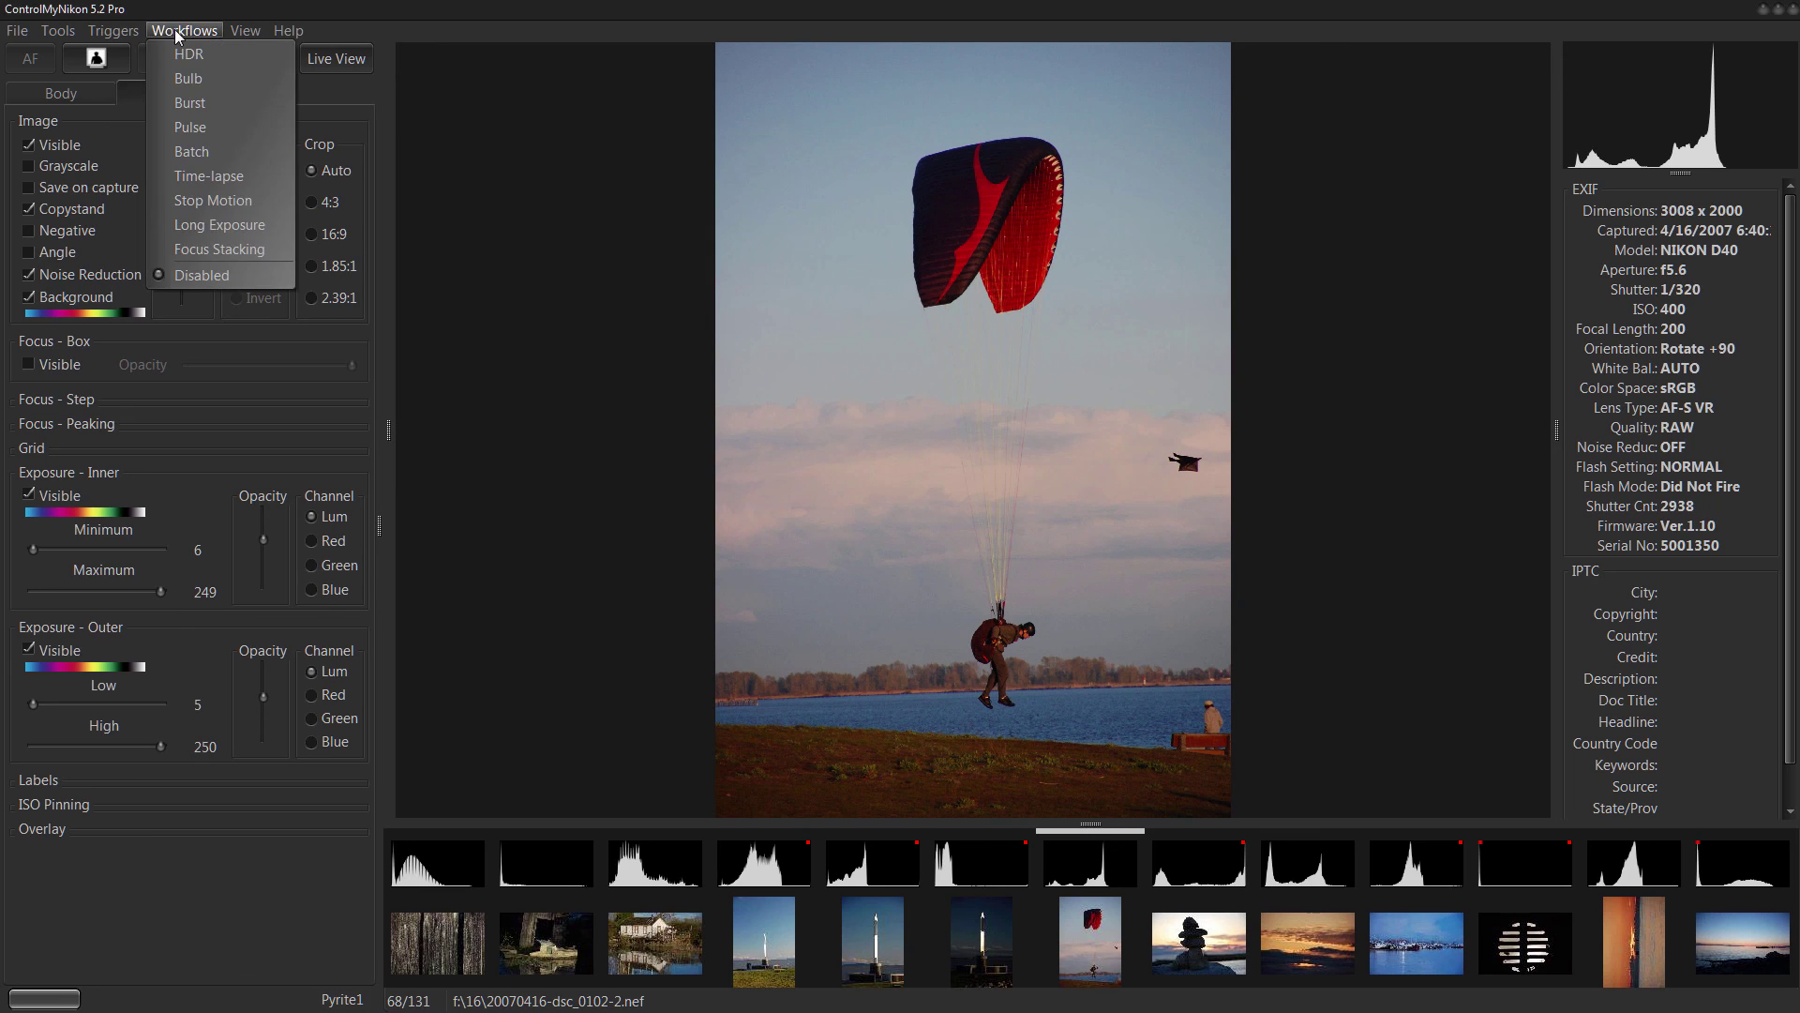
left_click(188, 251)
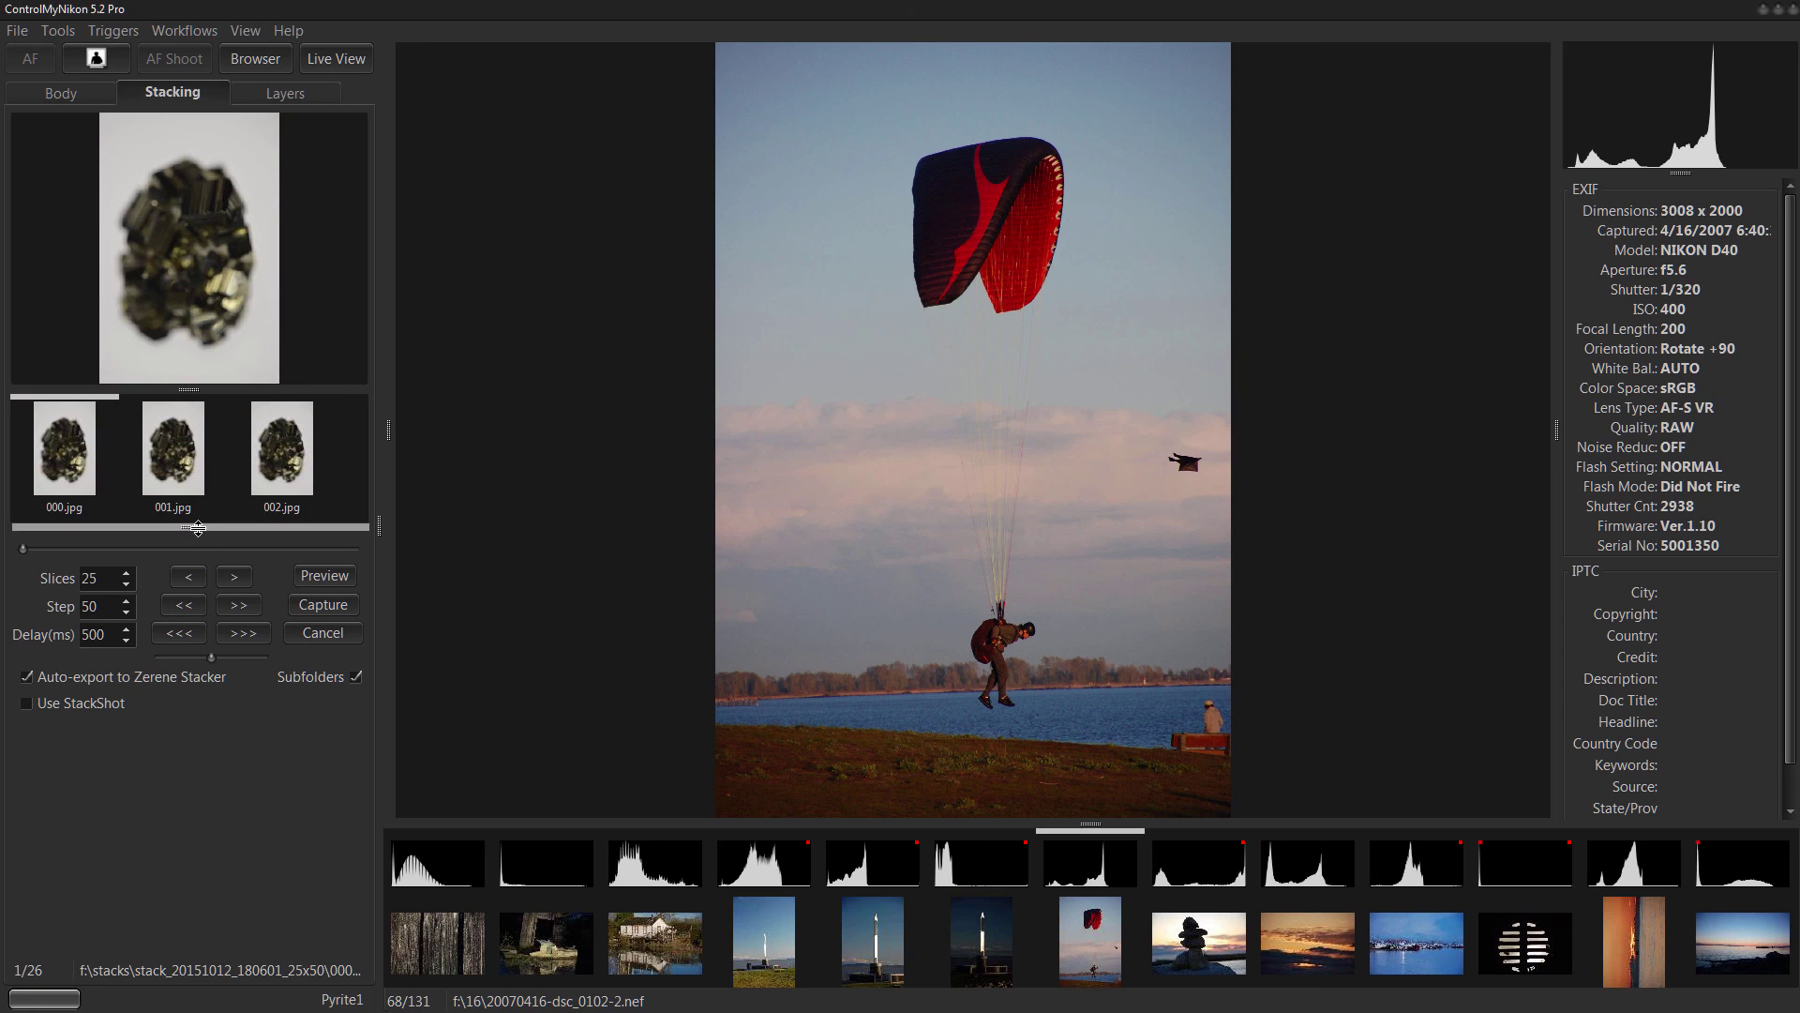
left_click_drag(197, 528, 198, 552)
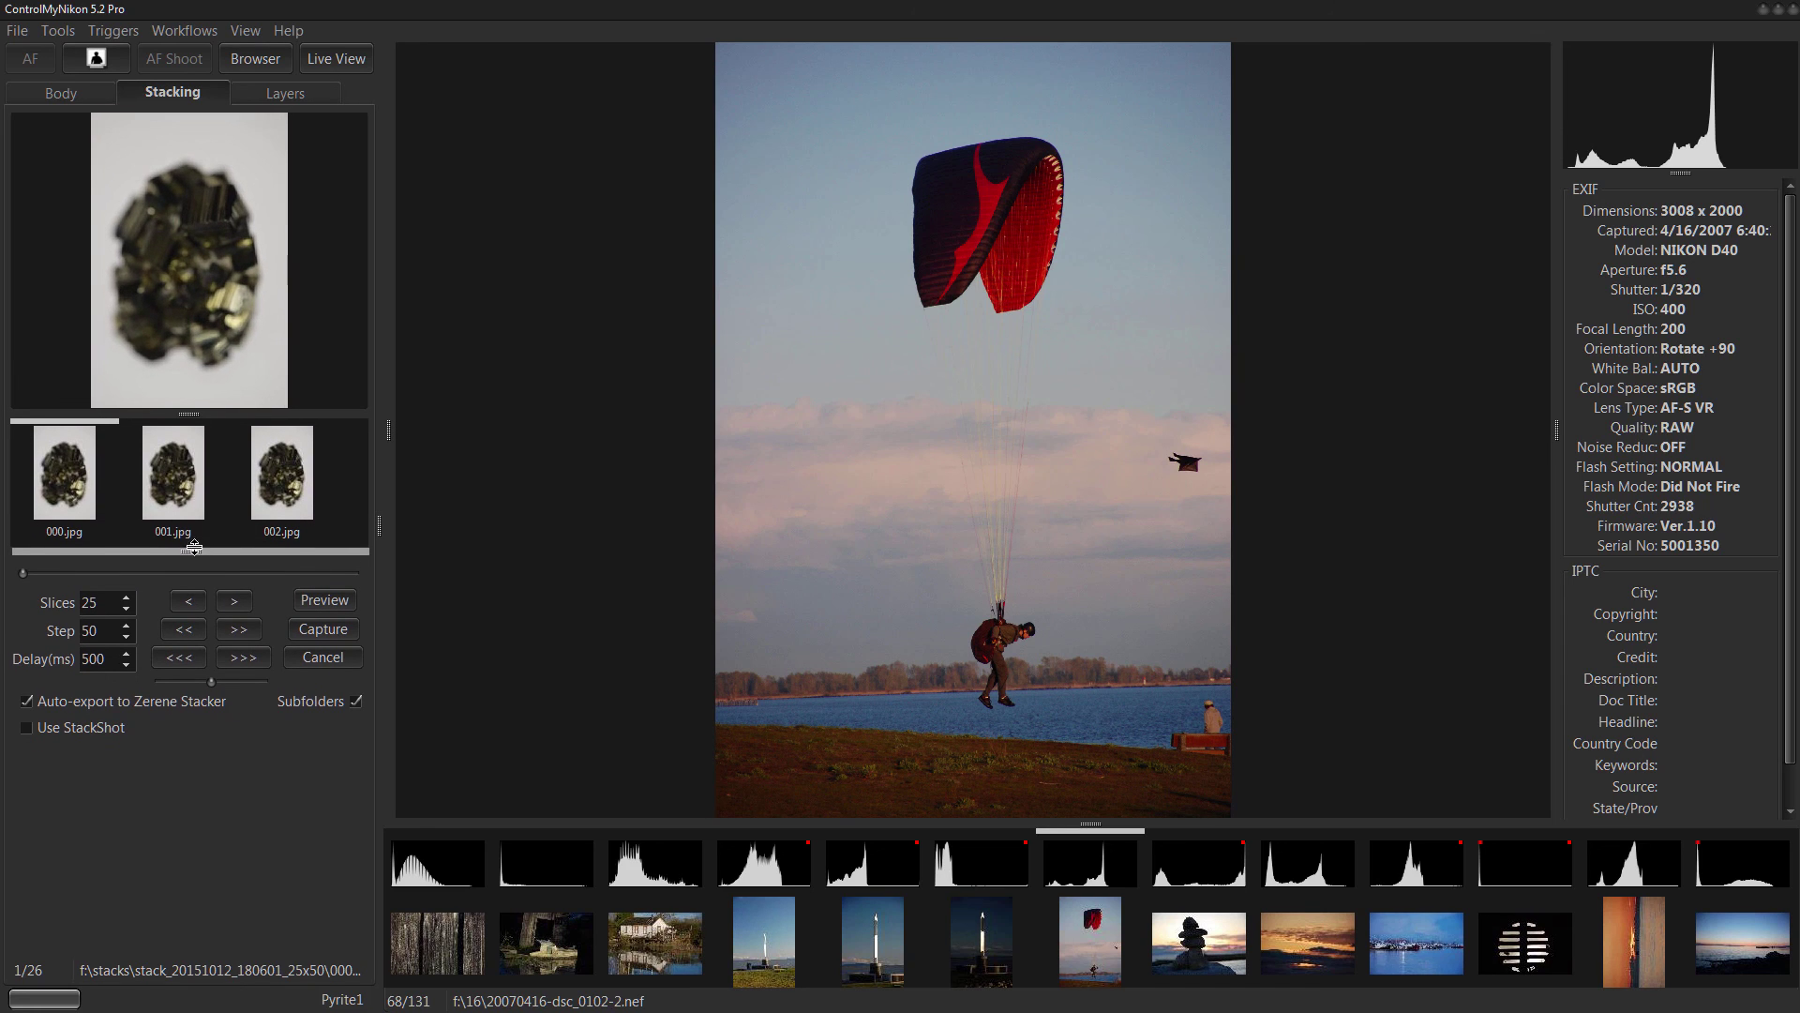
right_click(183, 502)
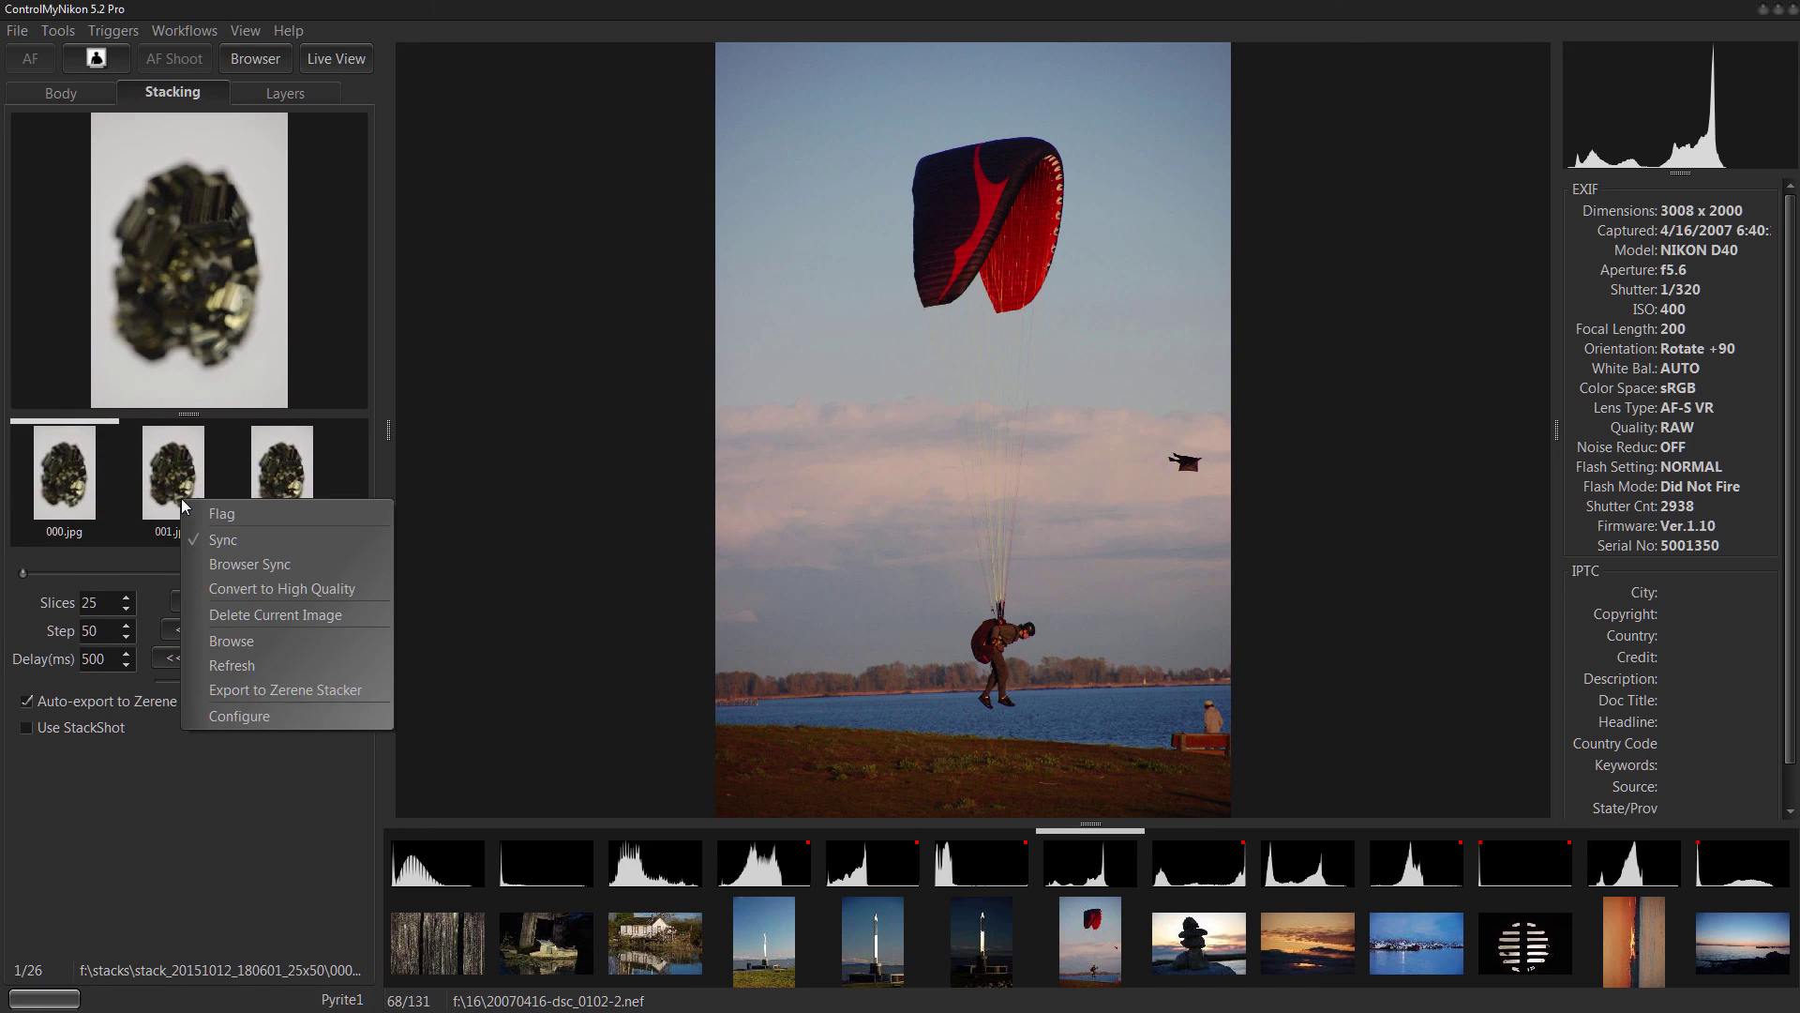
Set the stack thumbstrip display to Histogram on top, then Thumbnail, with Filename removed.
left_click(263, 716)
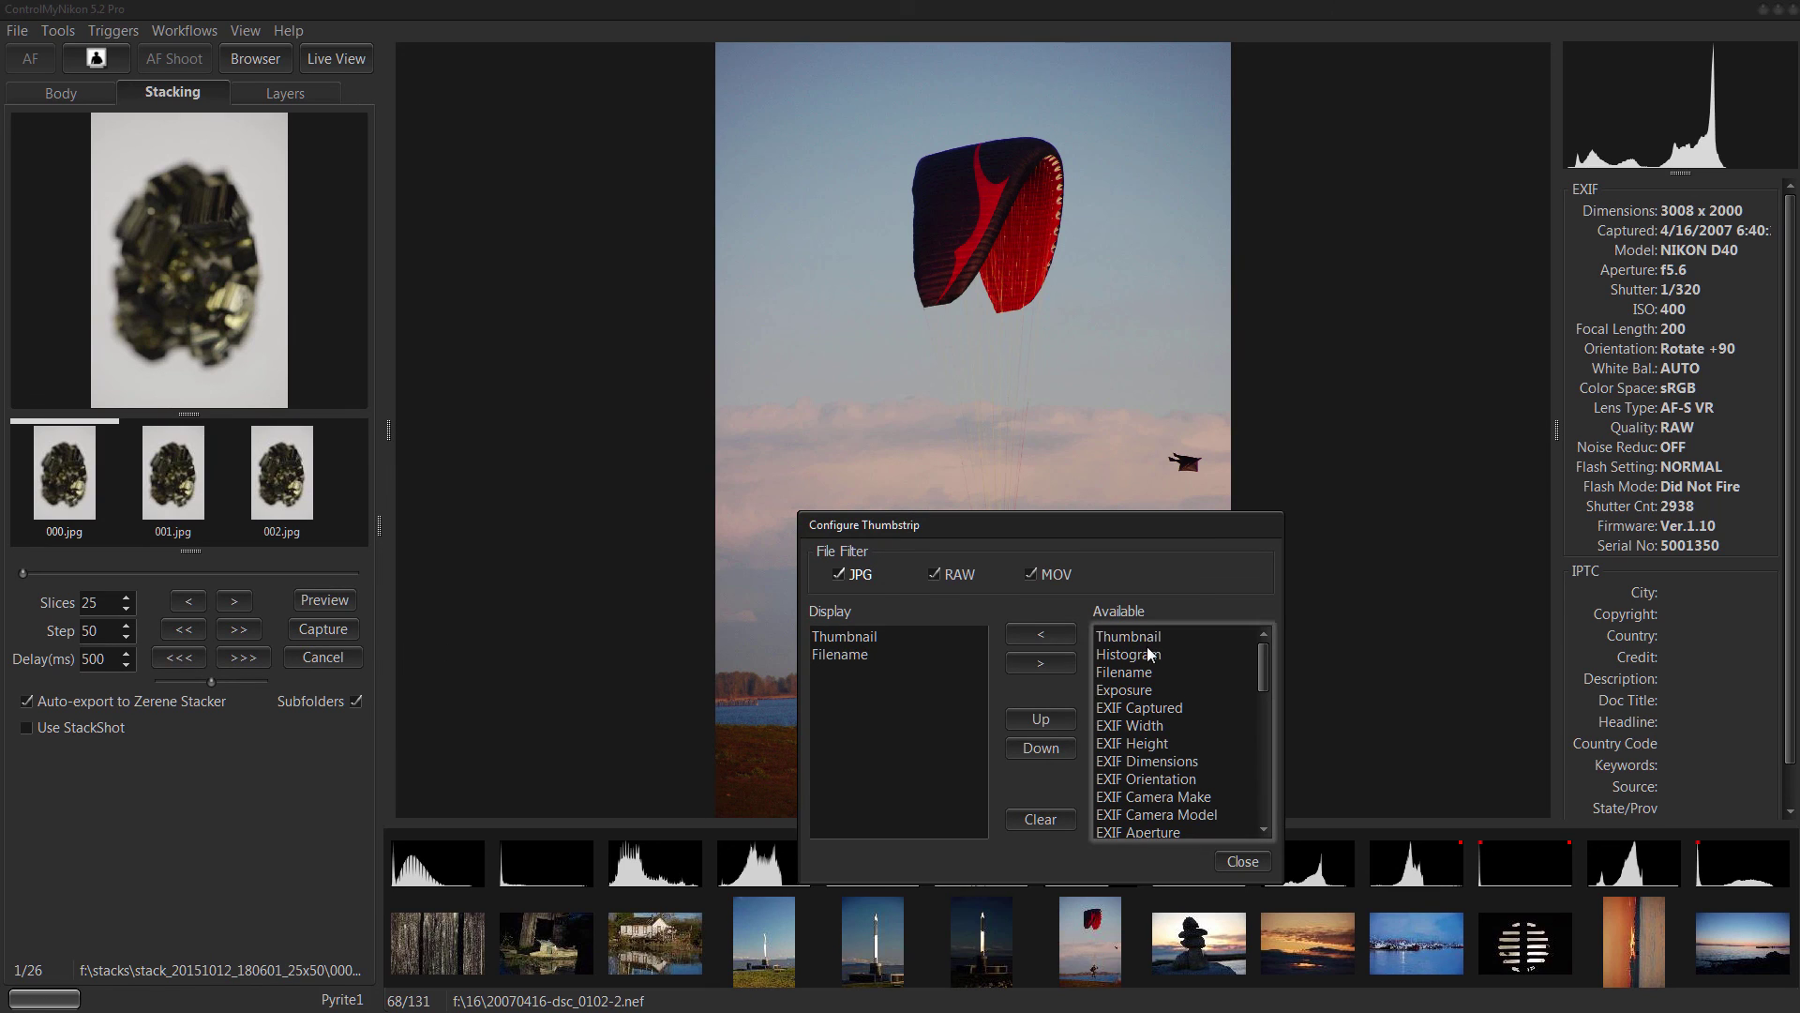
double_click(1153, 656)
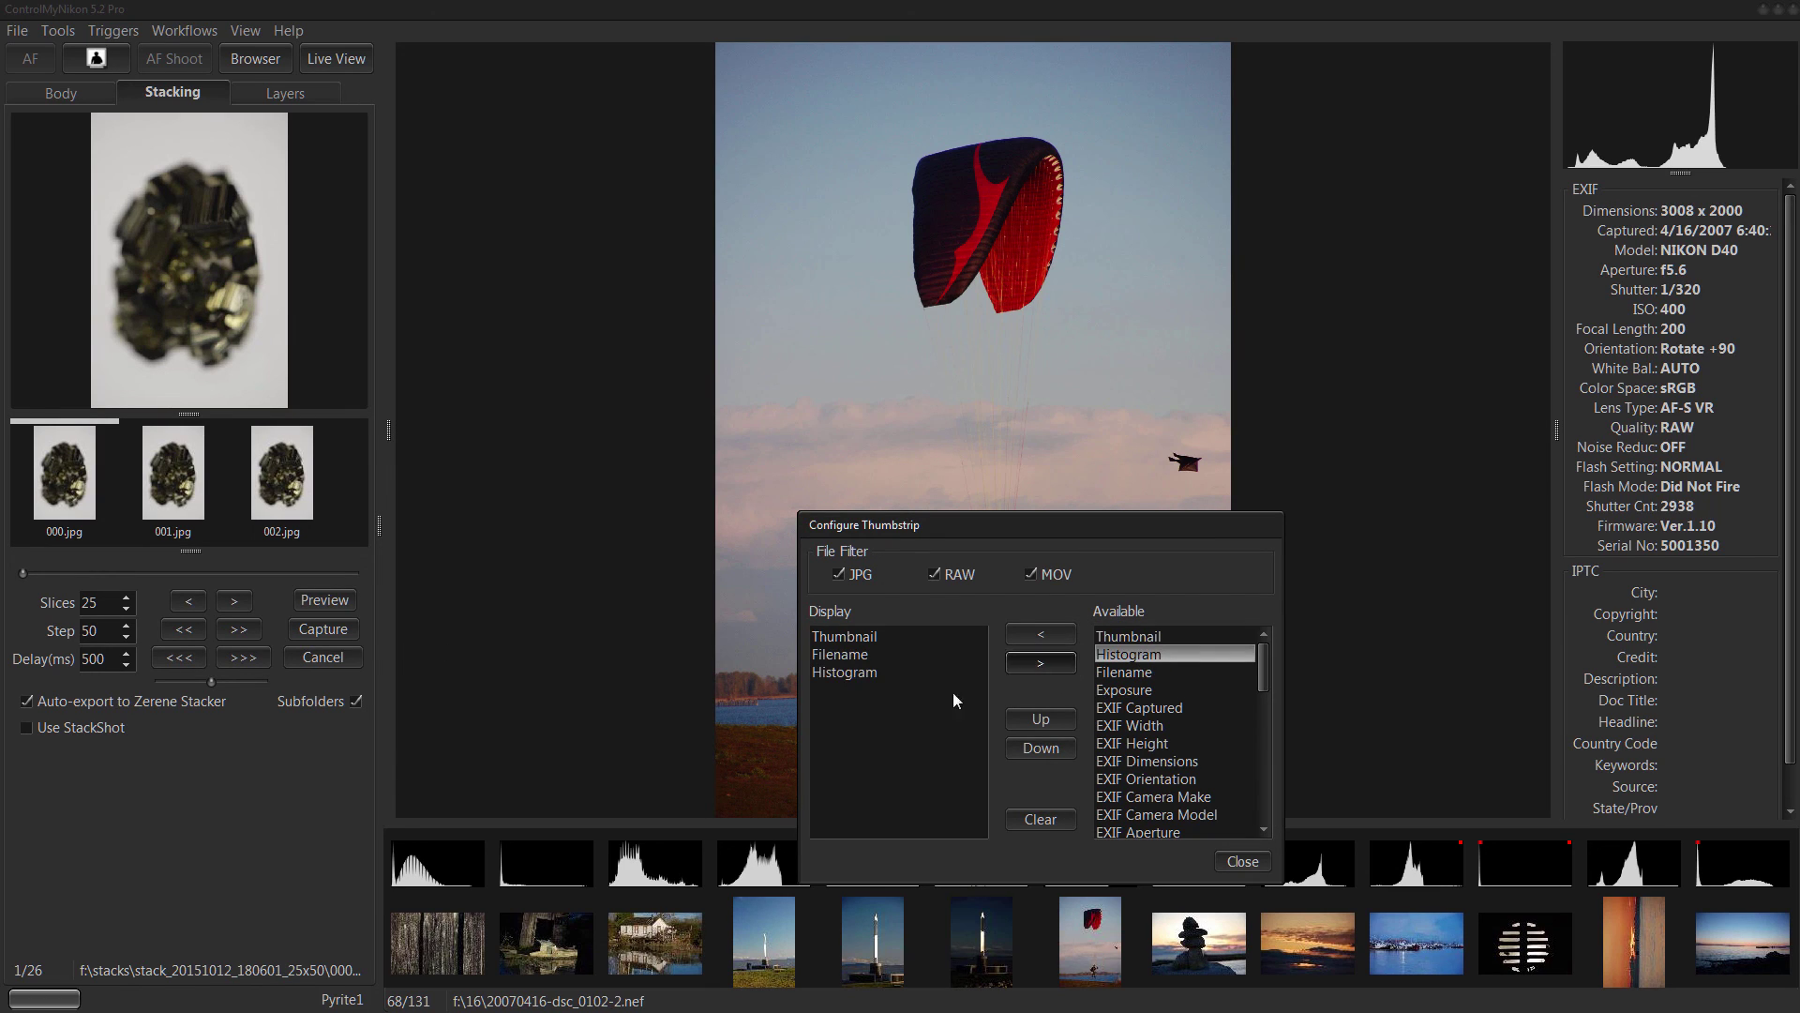
left_click(861, 673)
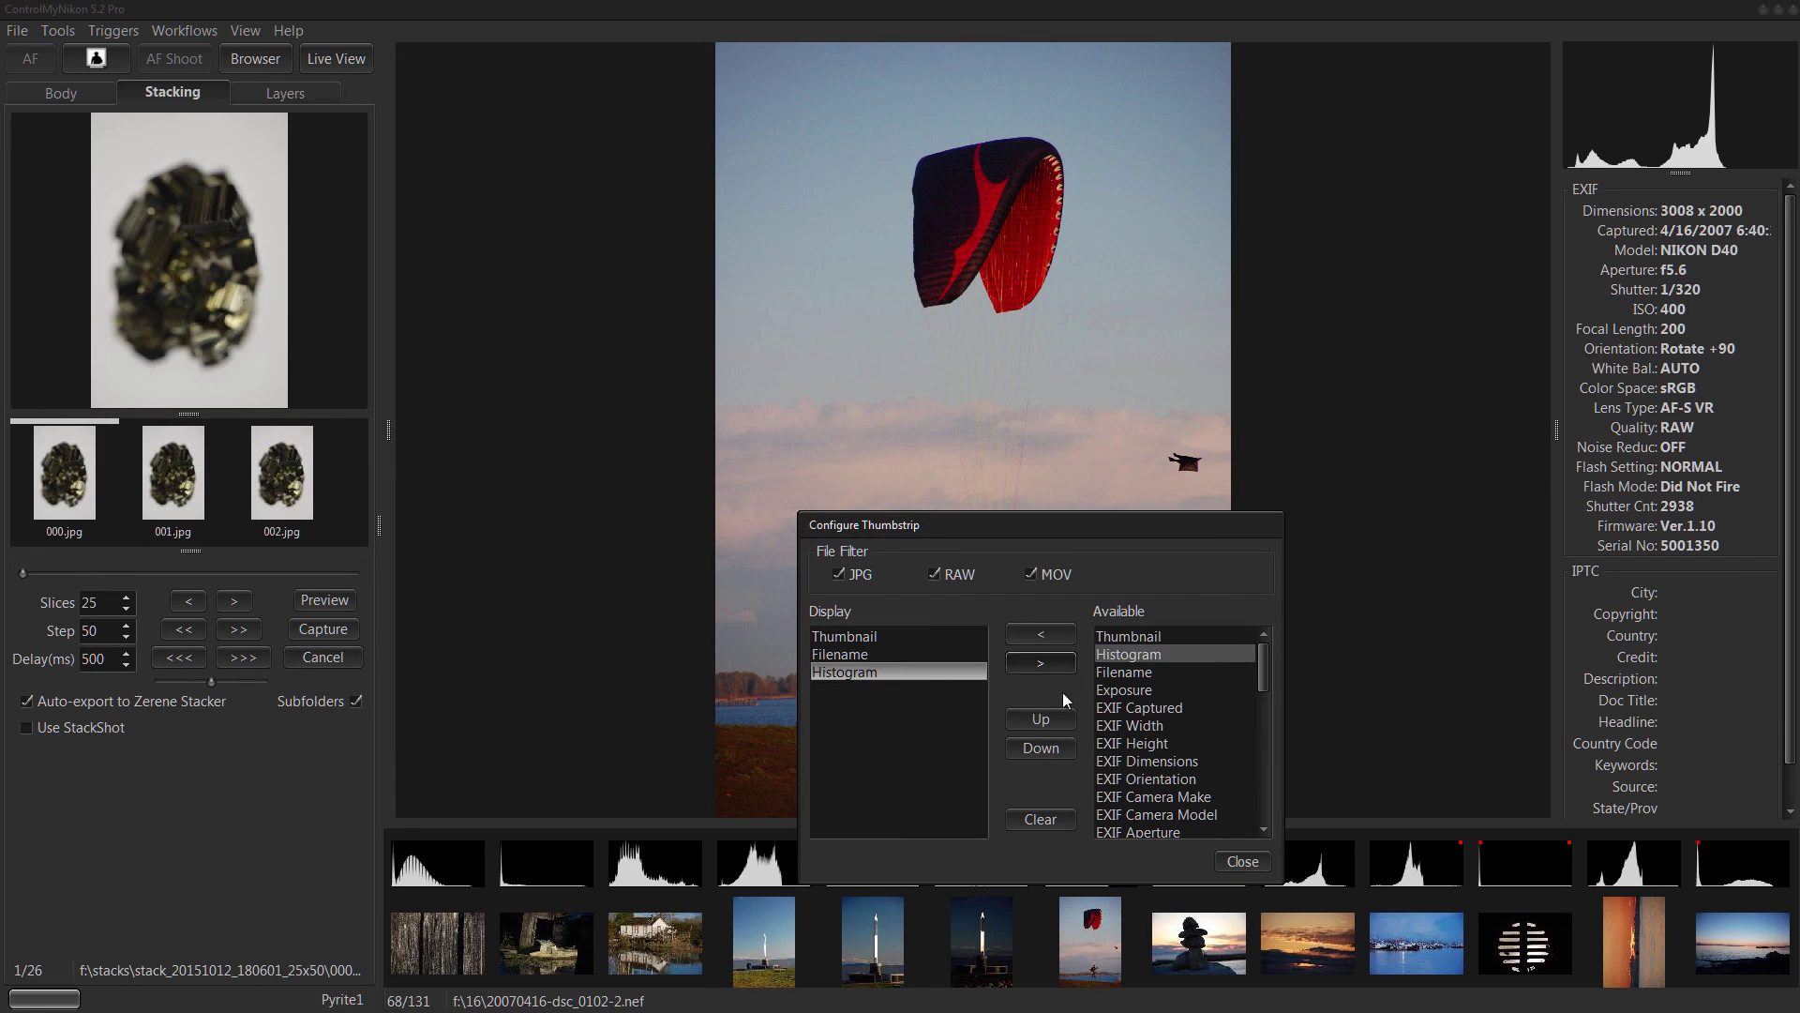
left_click(1043, 719)
left_click(1043, 719)
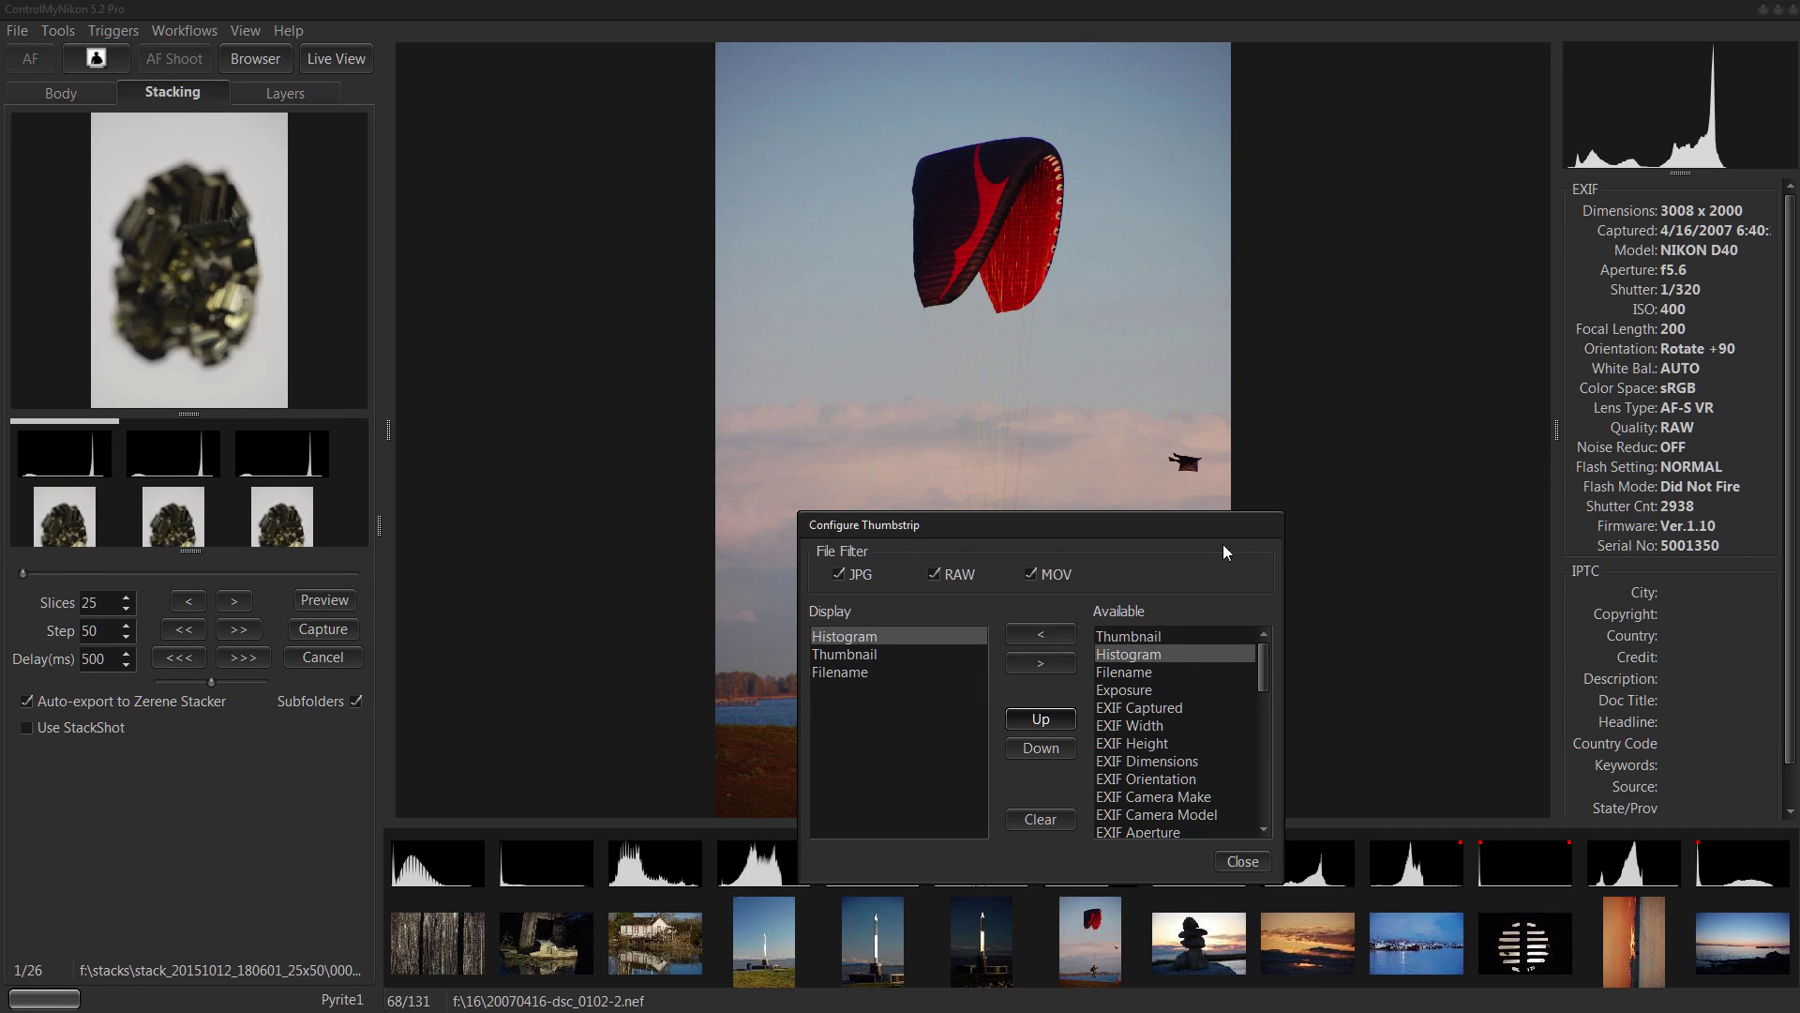
left_click(848, 656)
double_click(853, 672)
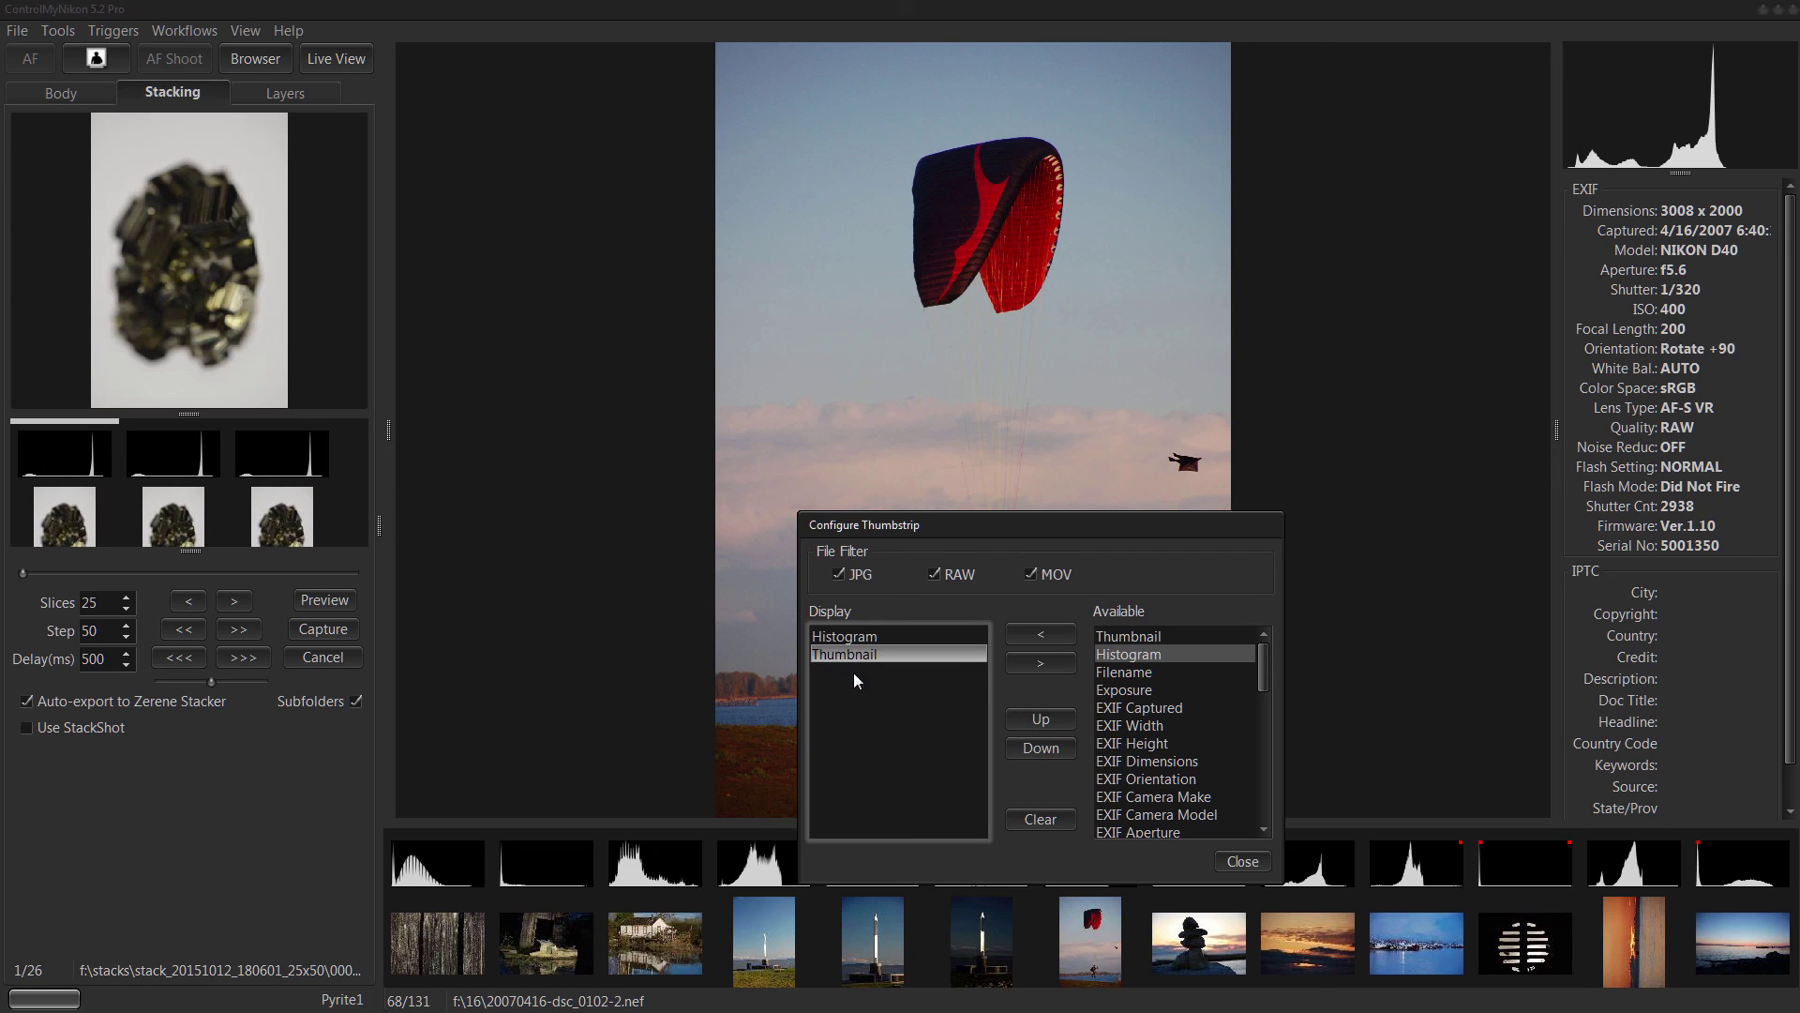
double_click(851, 651)
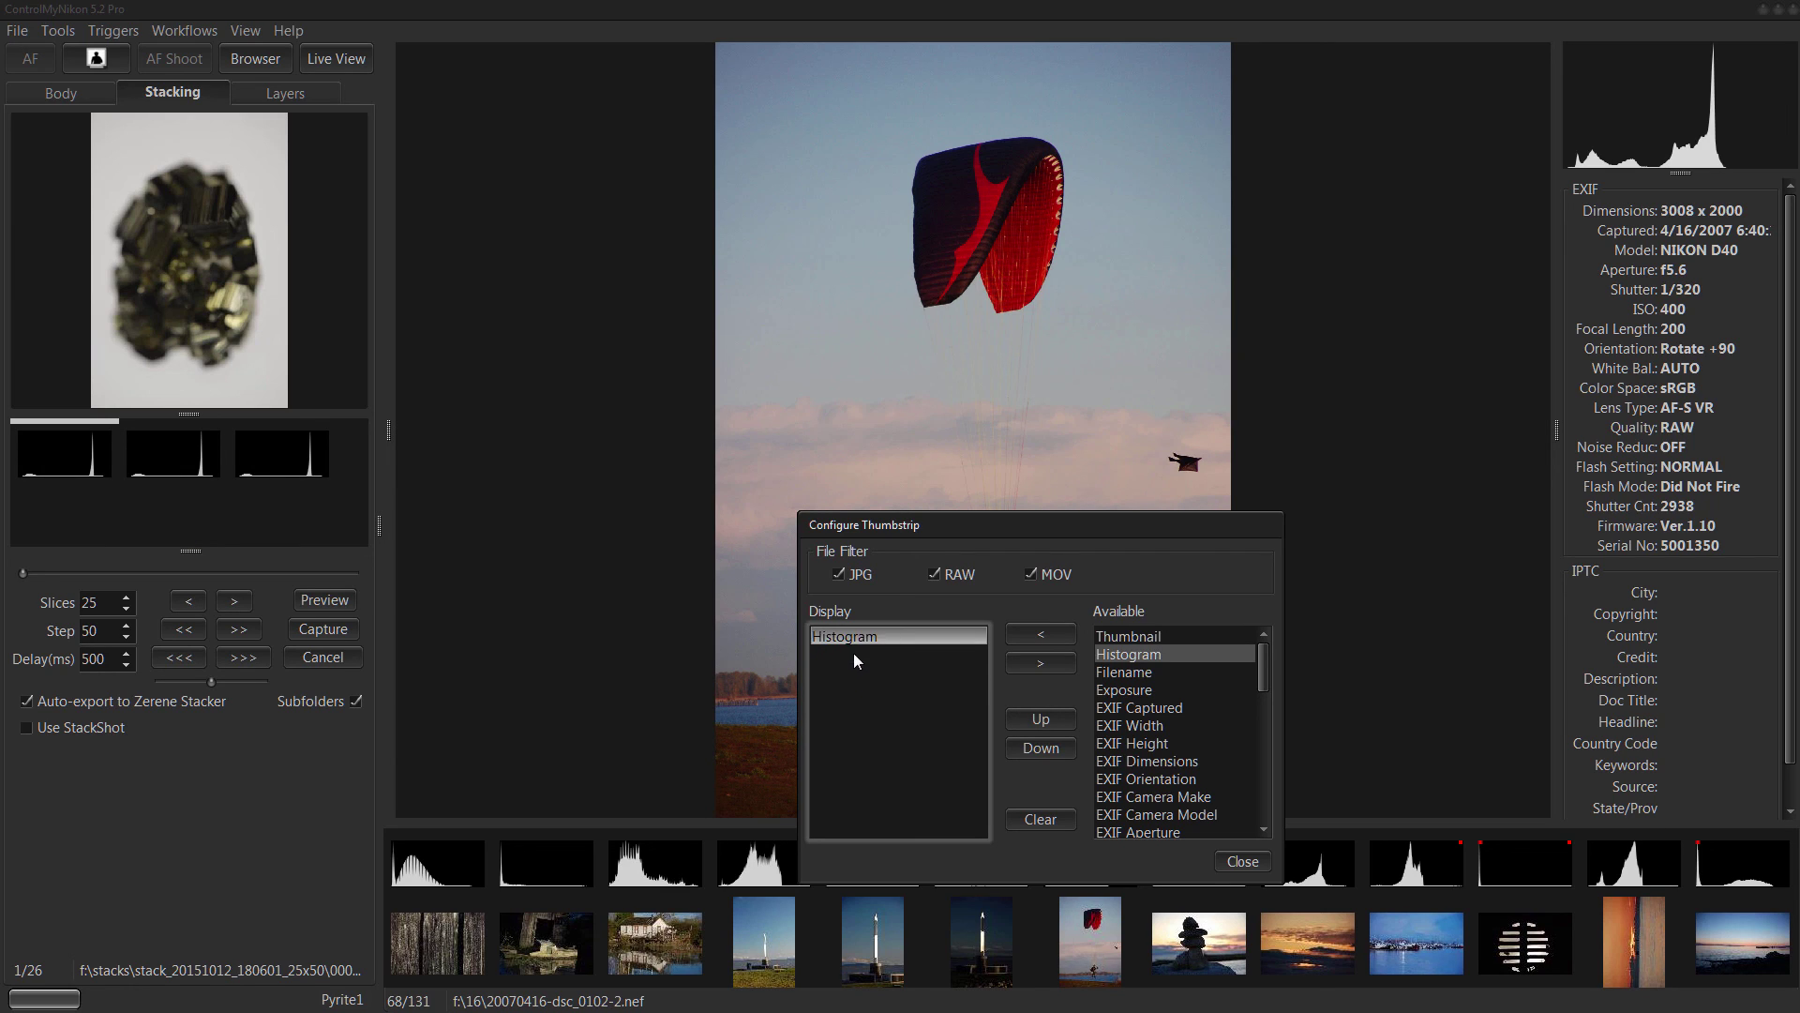
left_click(1155, 746)
scroll(1156, 755, "down", 11)
scroll(1155, 757, "up", 11)
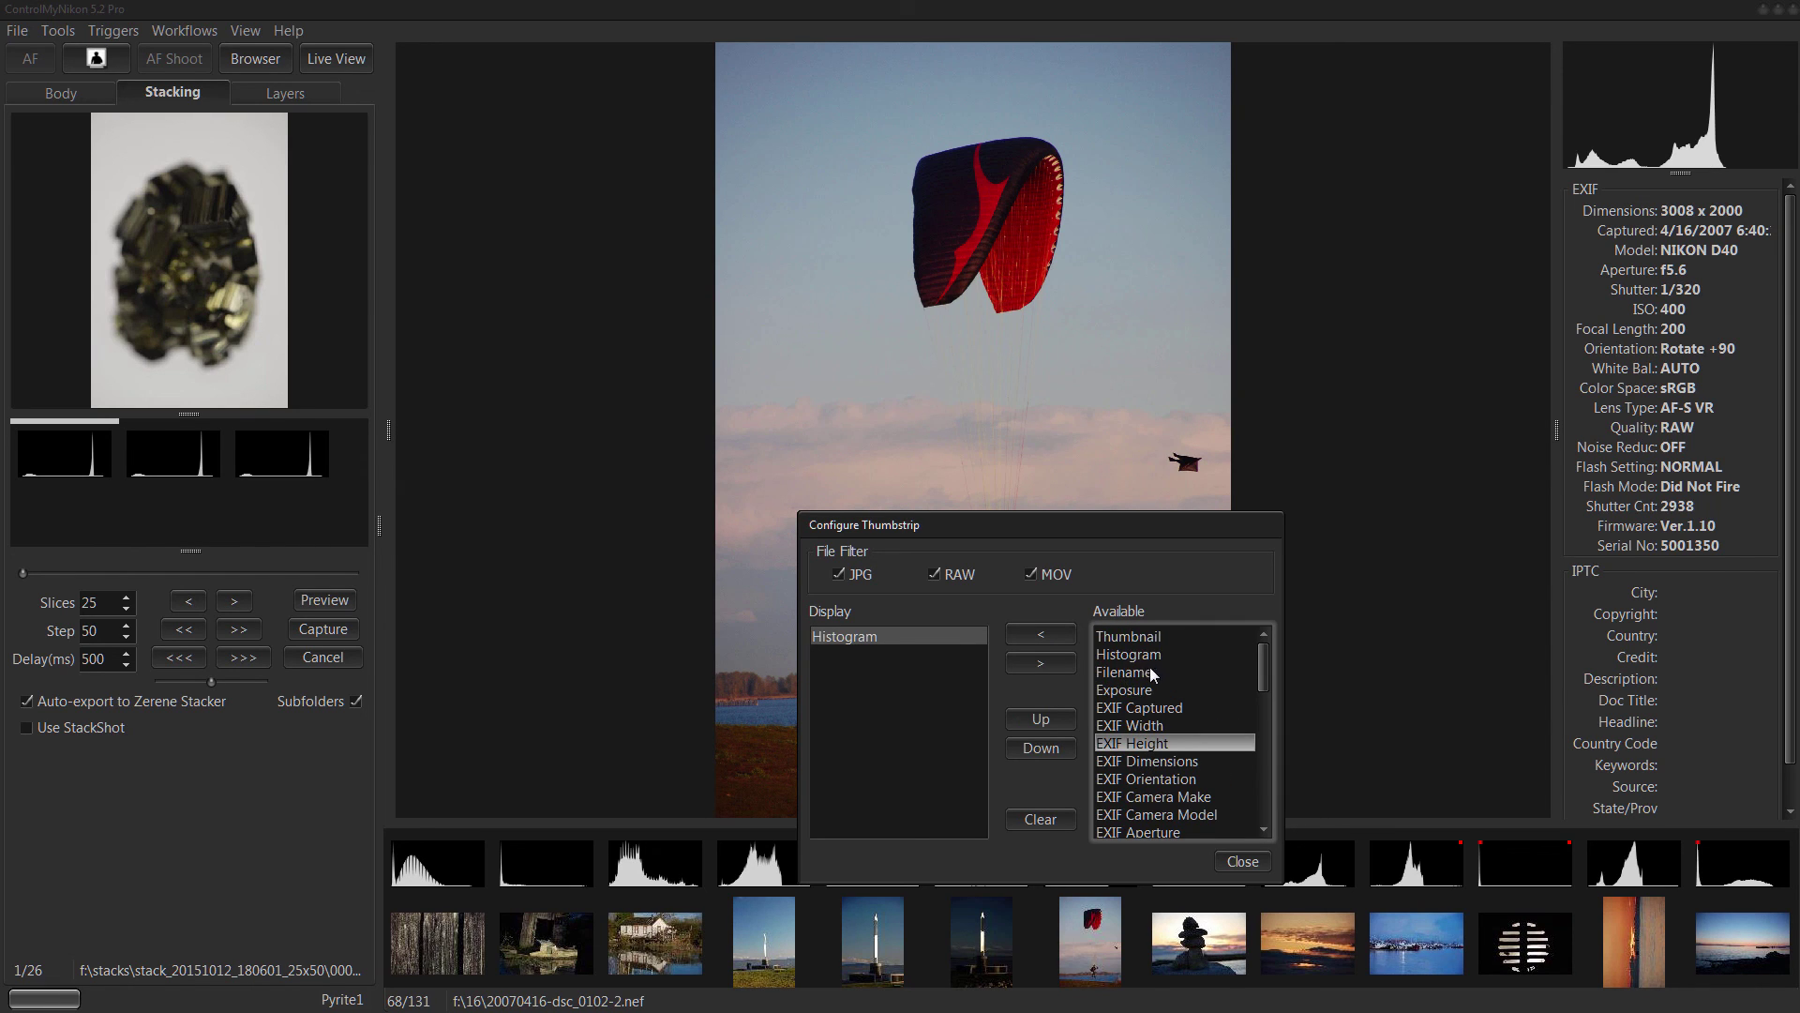
double_click(1130, 637)
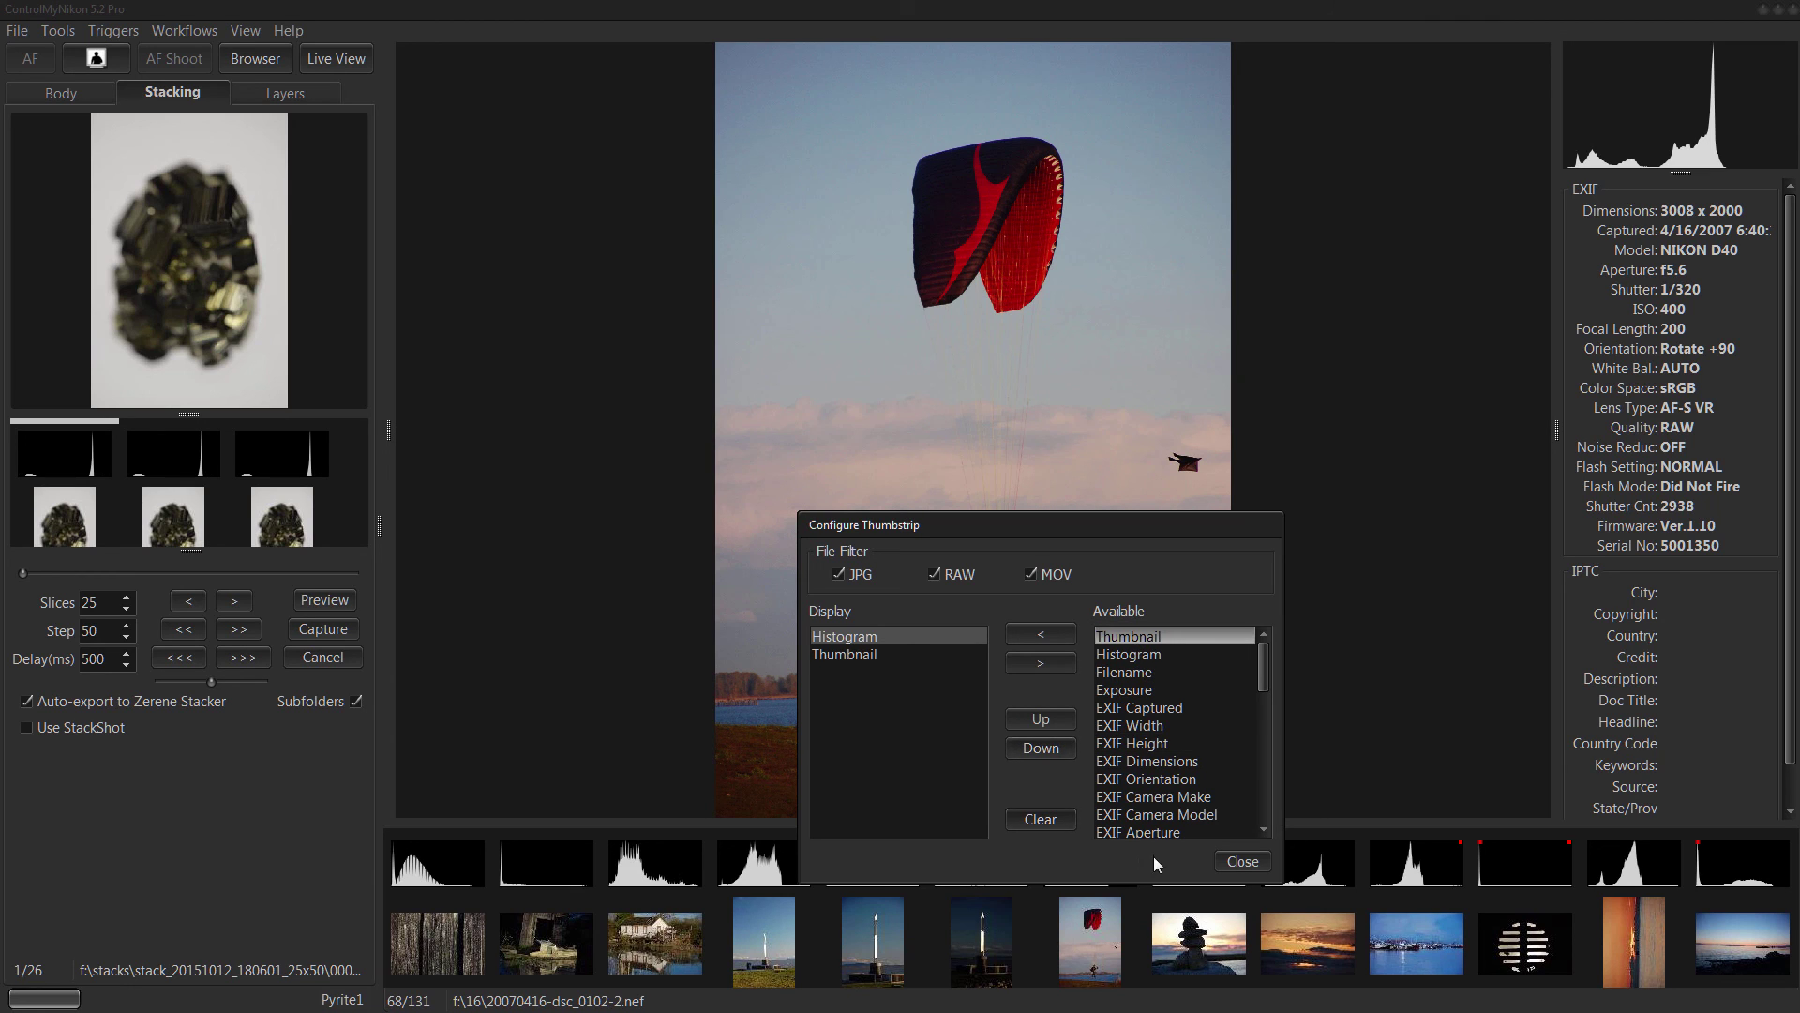
Close the thumbstrip configuration and drag the splitter down to enlarge the stack preview.
left_click(1242, 861)
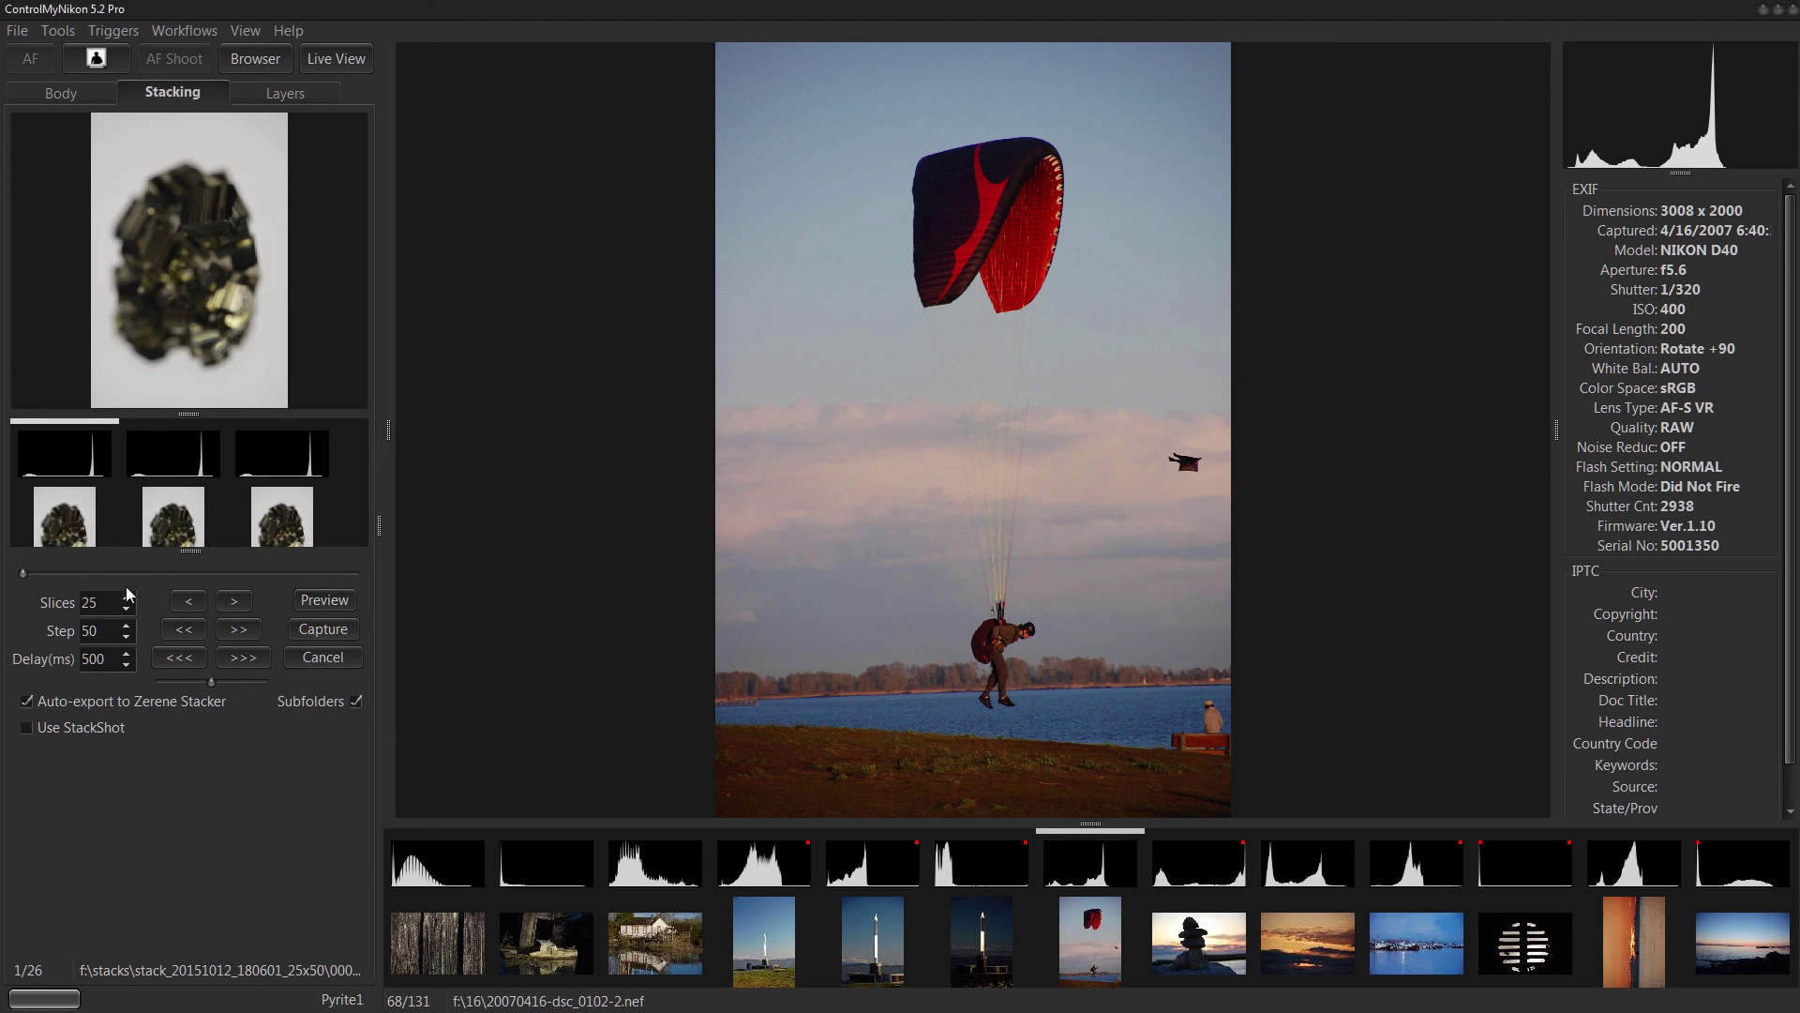
mouse_move(191, 413)
left_mouse_down()
mouse_move(192, 476)
mouse_move(190, 414)
left_mouse_up()
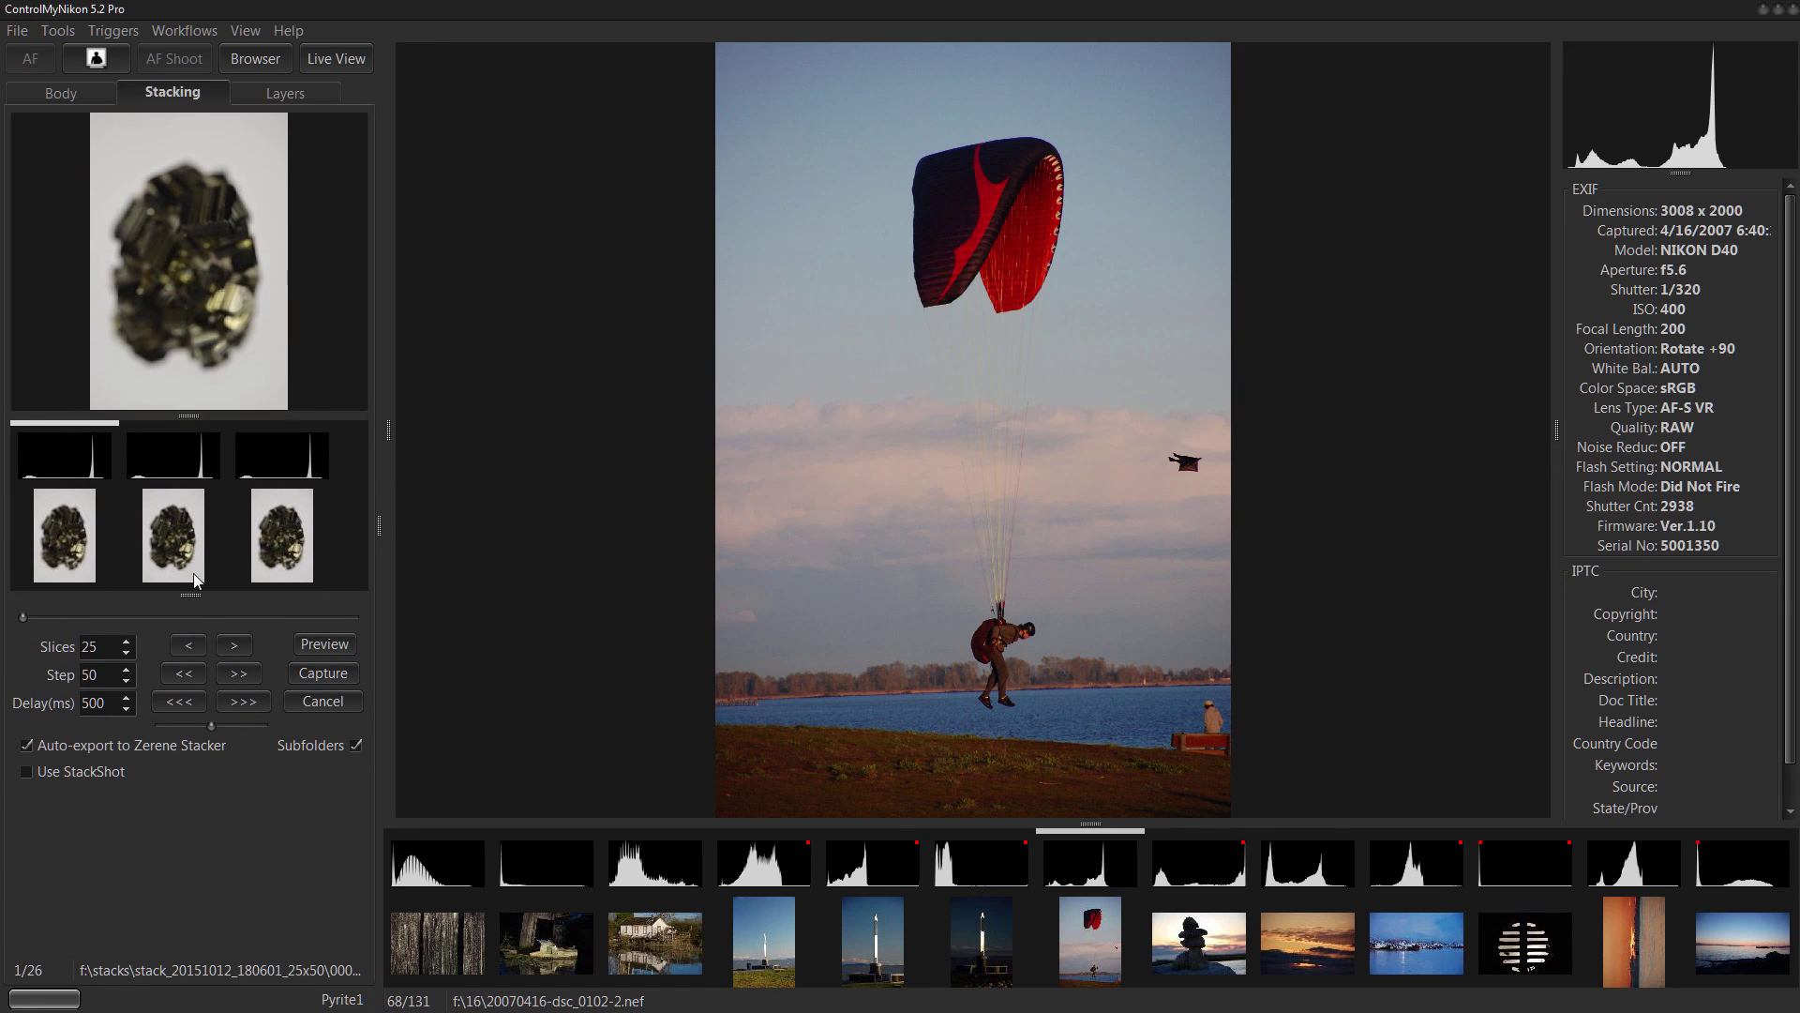
left_click_drag(194, 598, 191, 705)
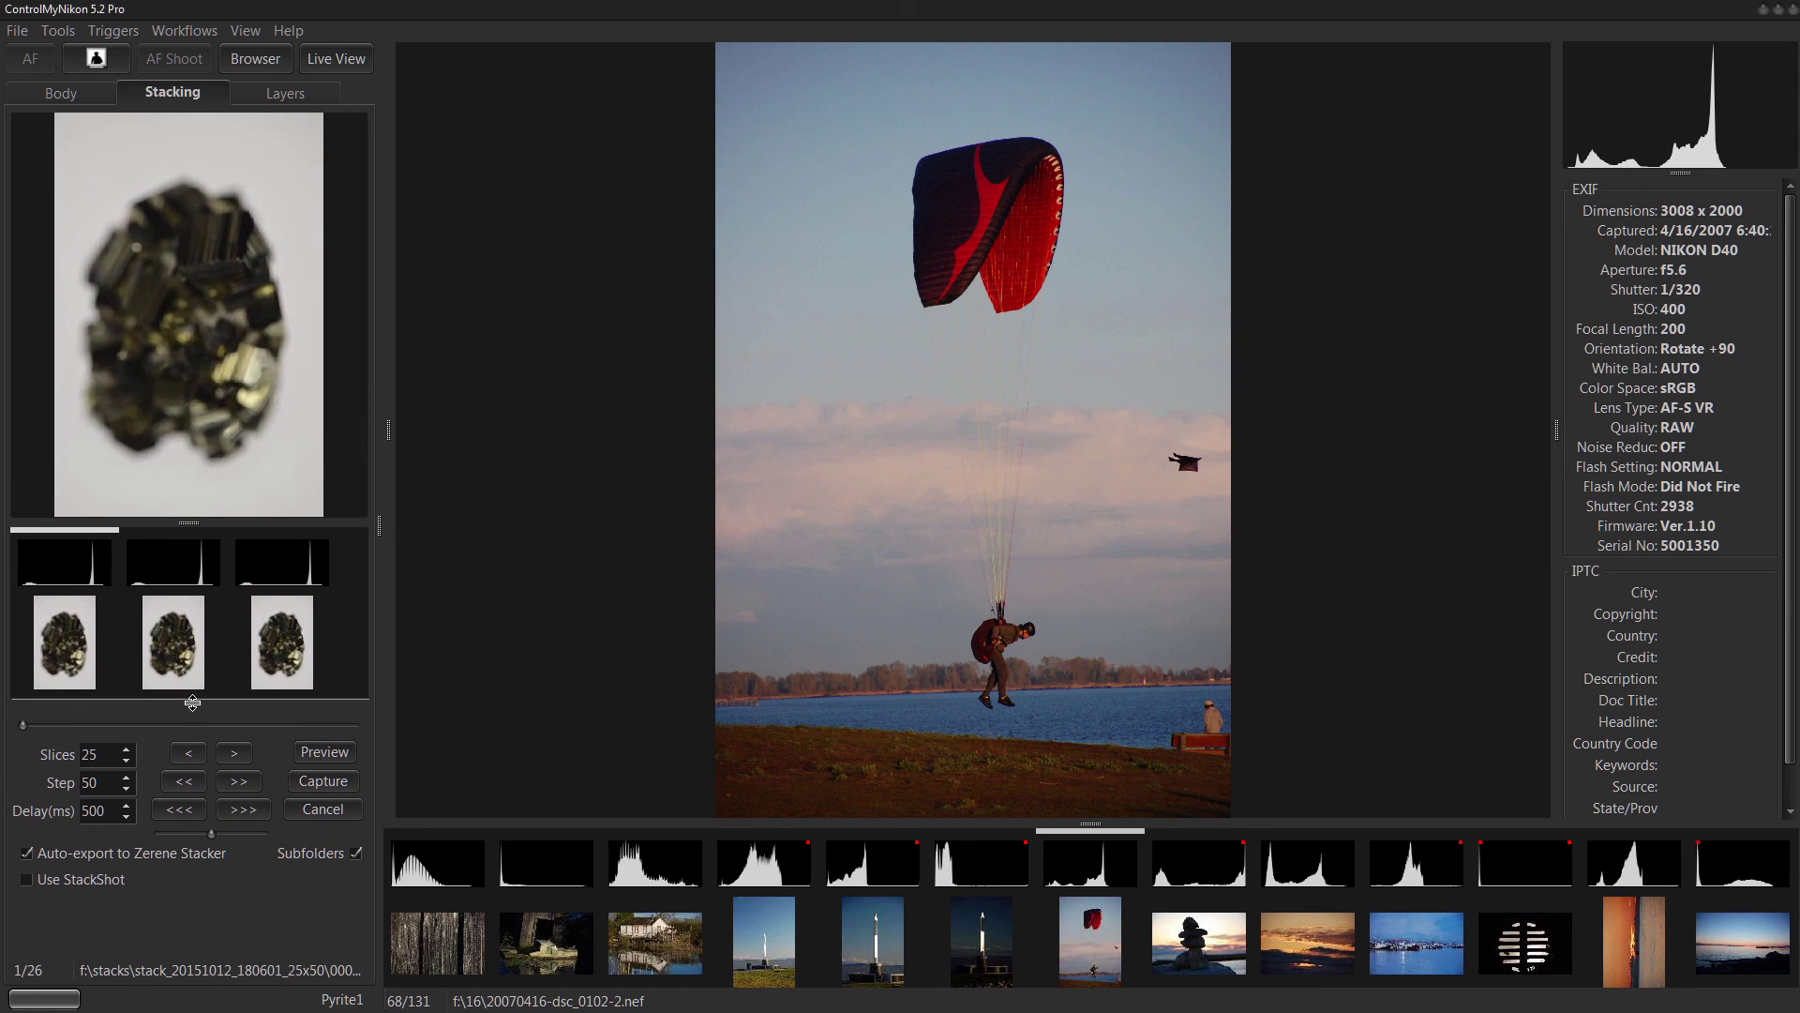
Select the middle stack slice and scroll through the pyrite stack to image 18 of 26.
left_click(190, 646)
scroll(188, 645, "down", 4)
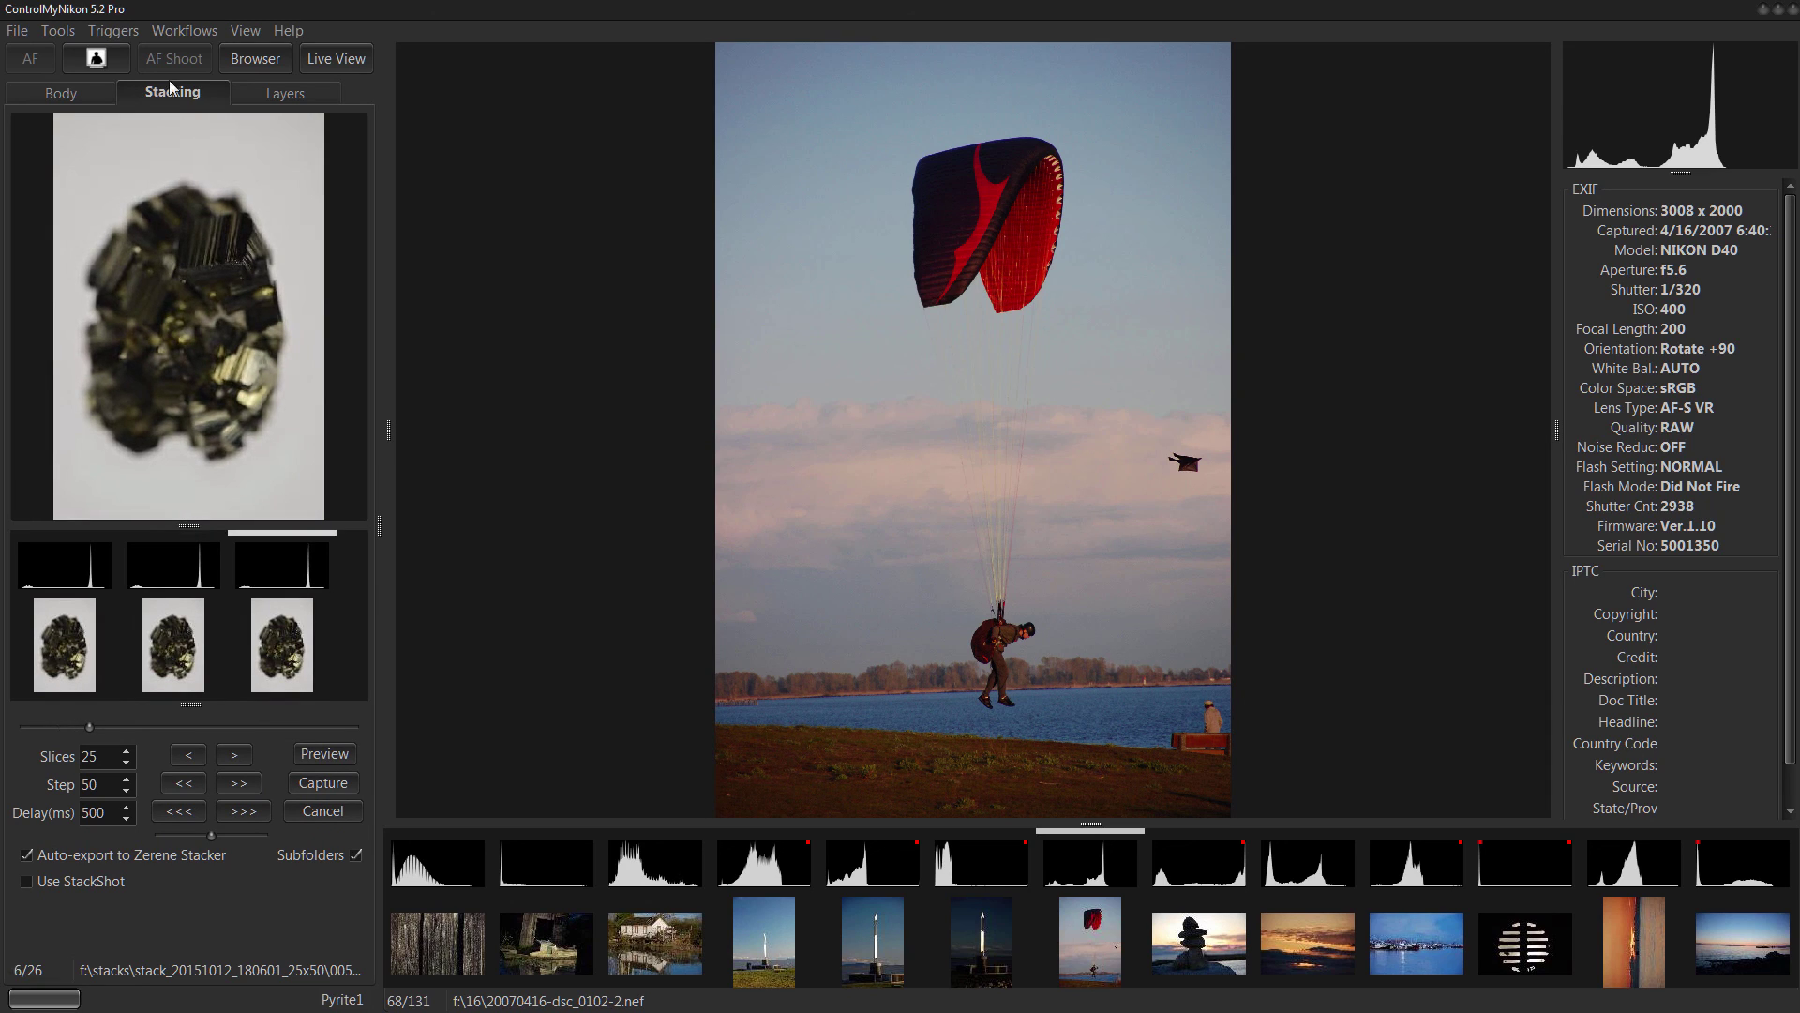
left_click(184, 30)
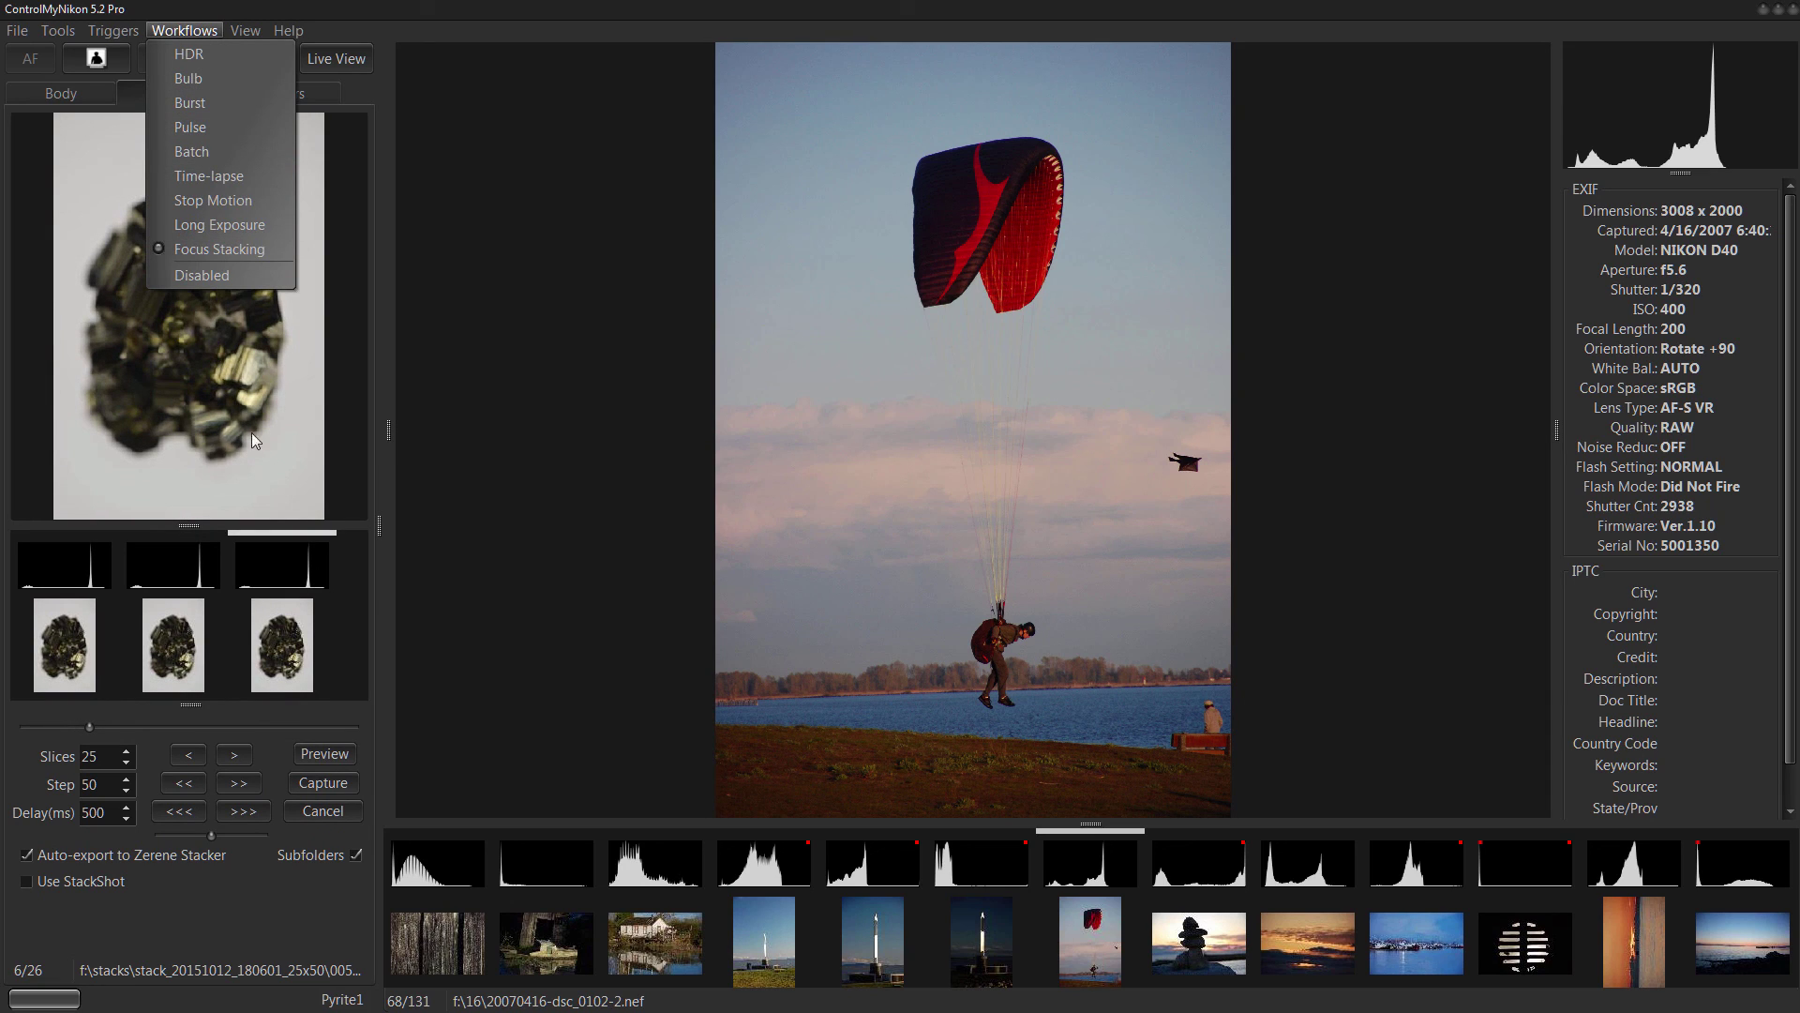
scroll(237, 634, "up", 3)
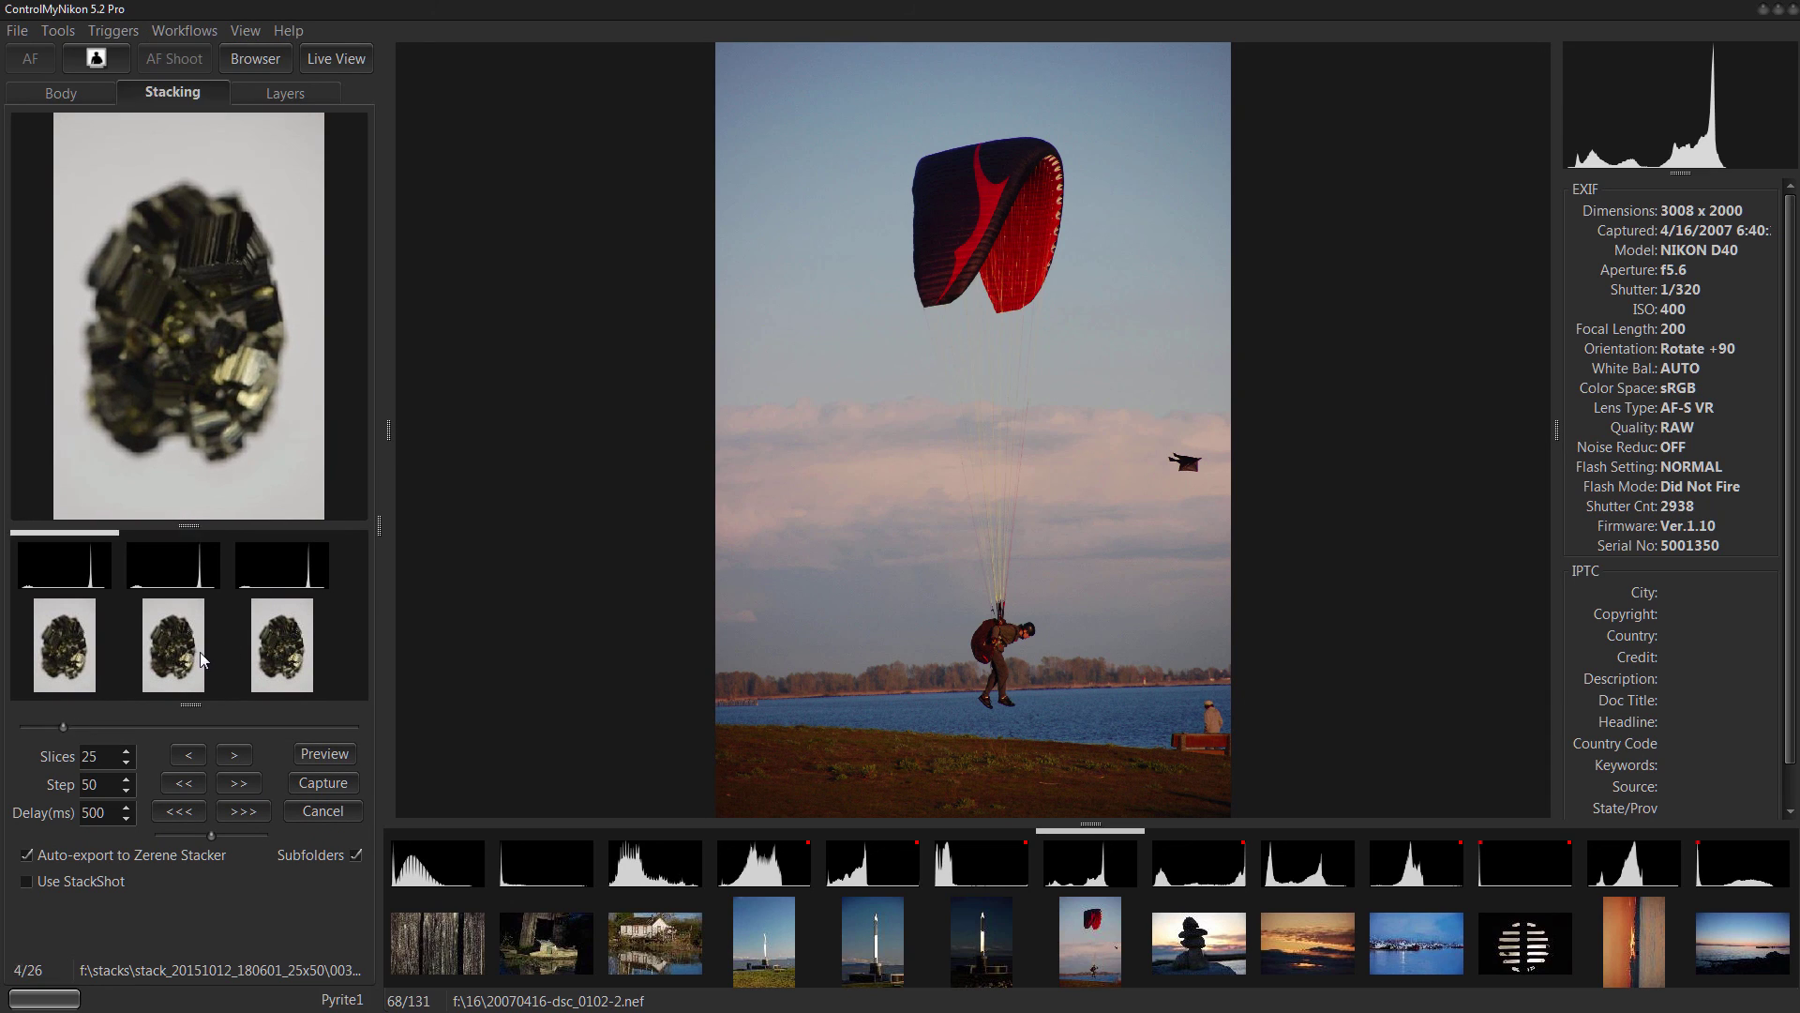
scroll(199, 651, "down", 6)
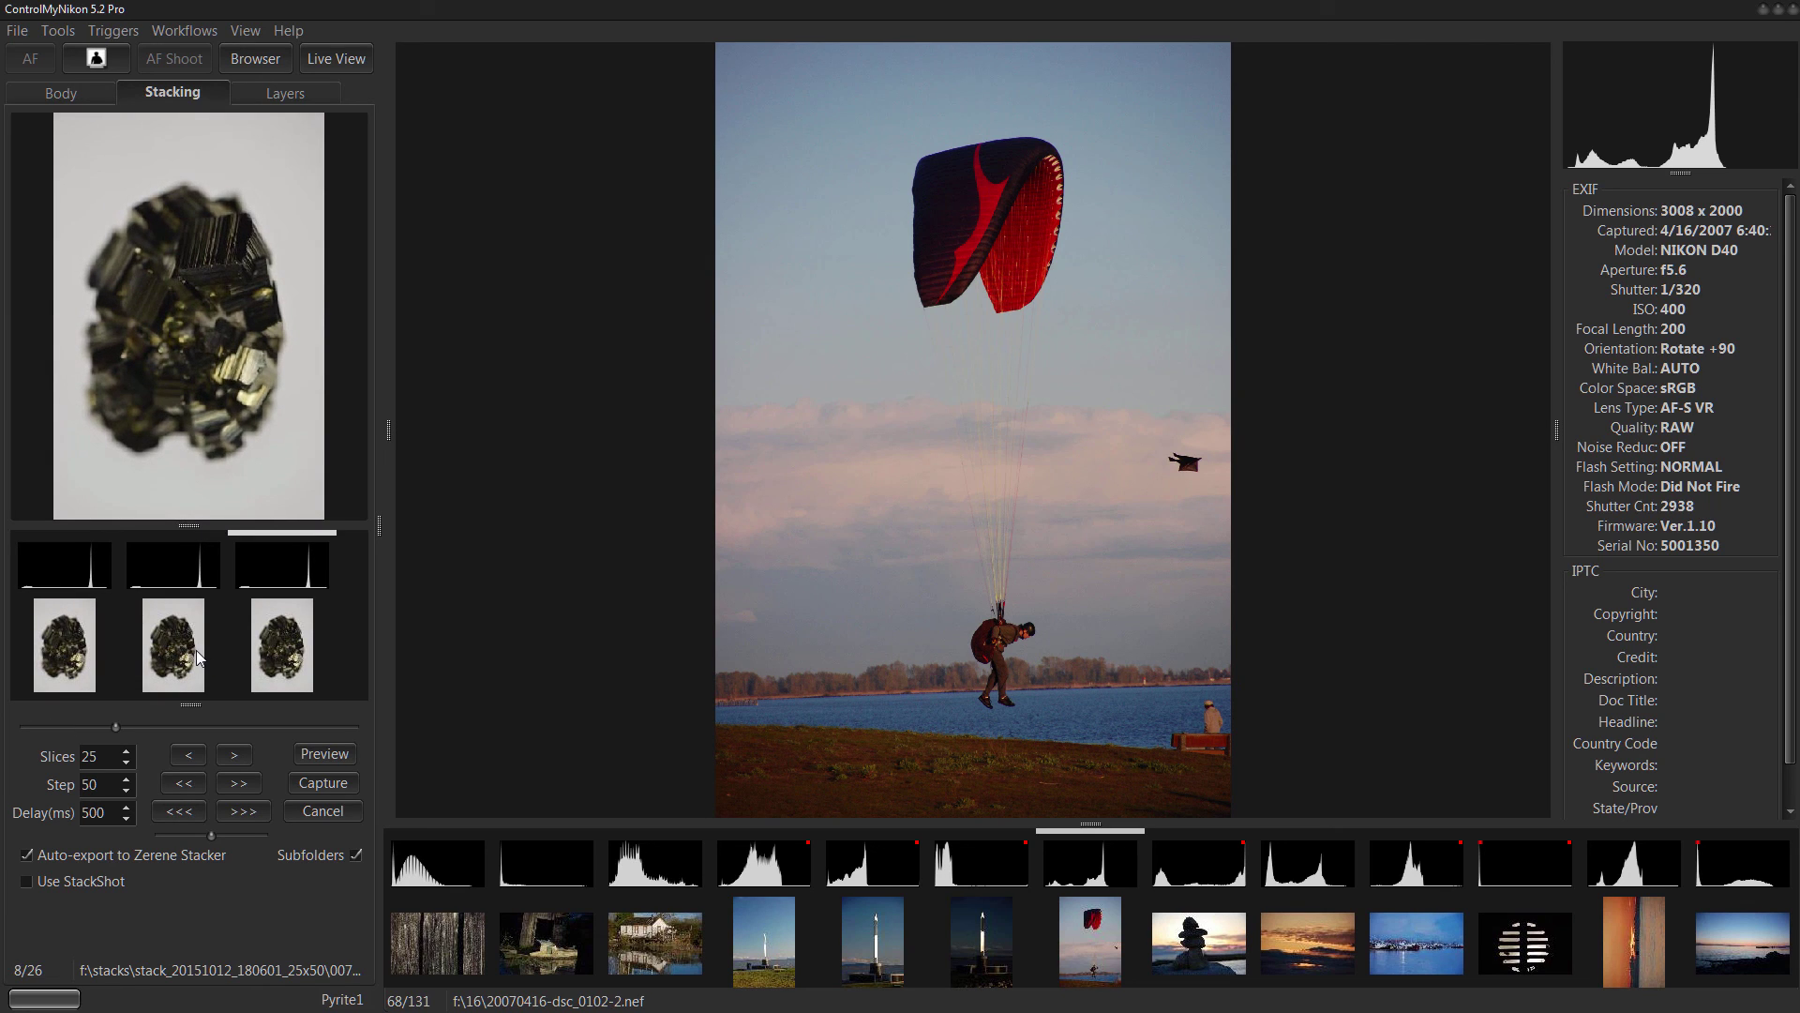
scroll(186, 634, "down", 7)
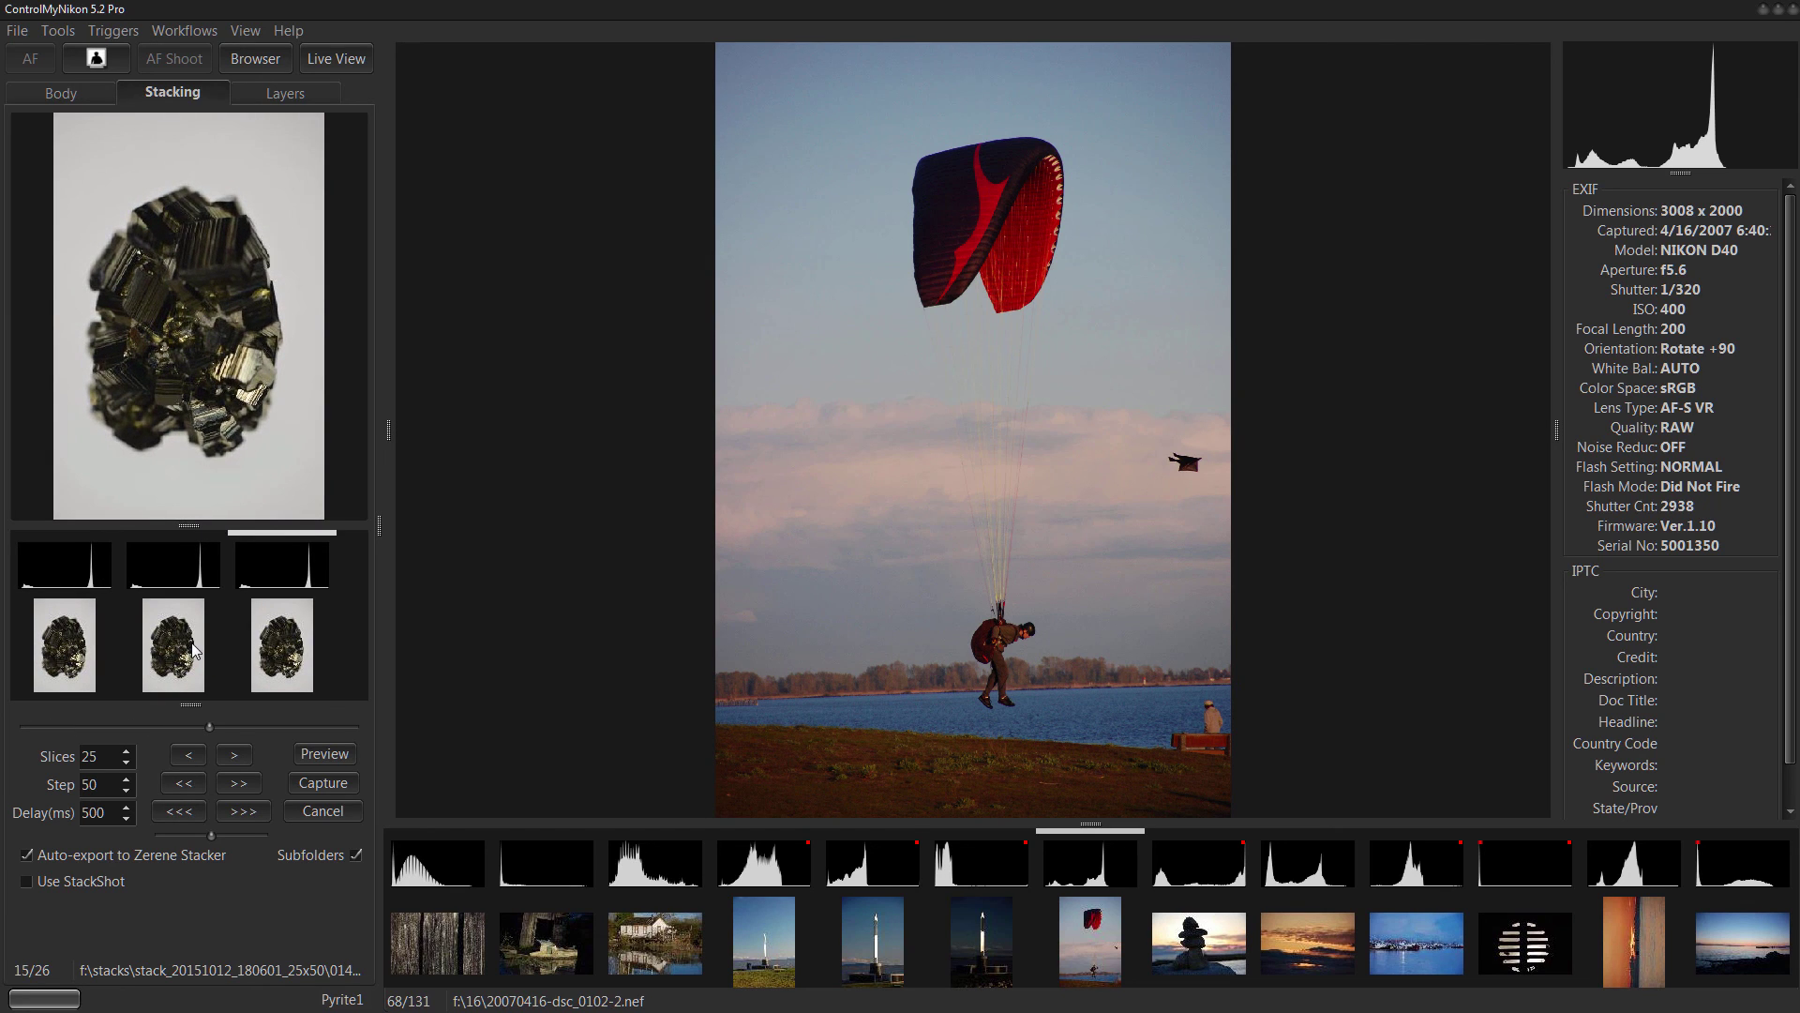
scroll(192, 647, "down", 3)
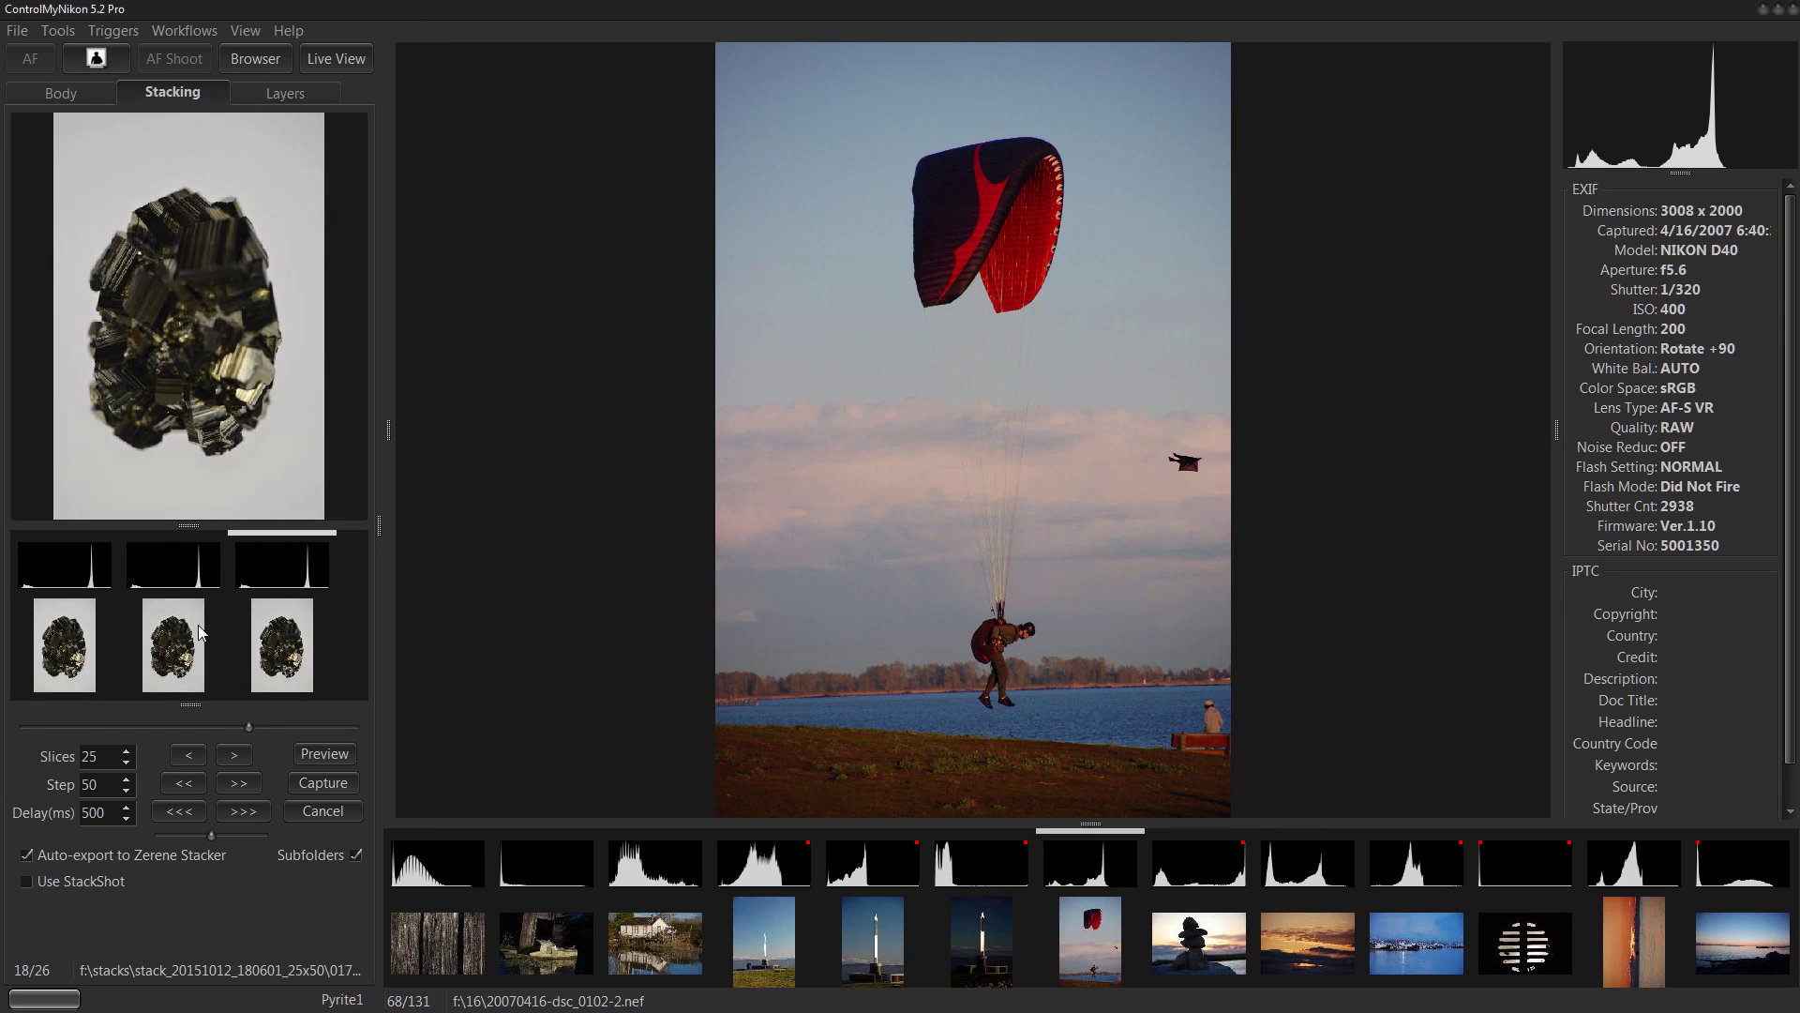
scroll(195, 633, "up", 1)
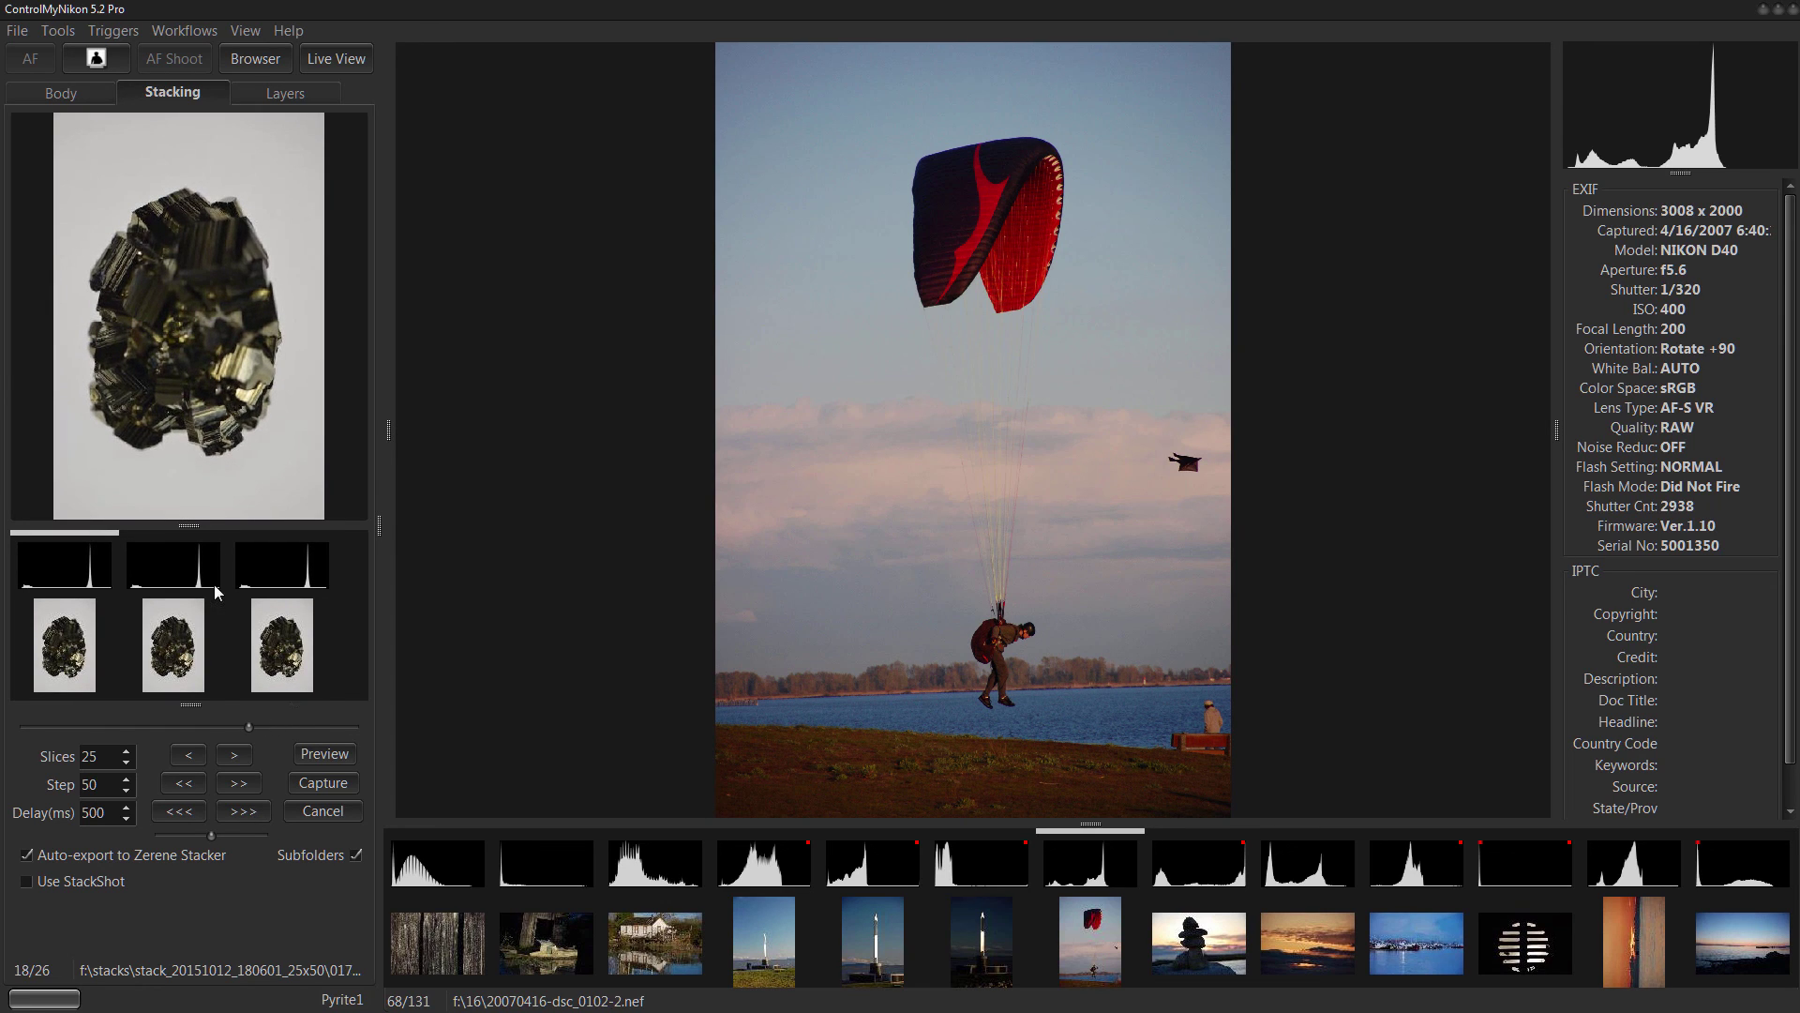